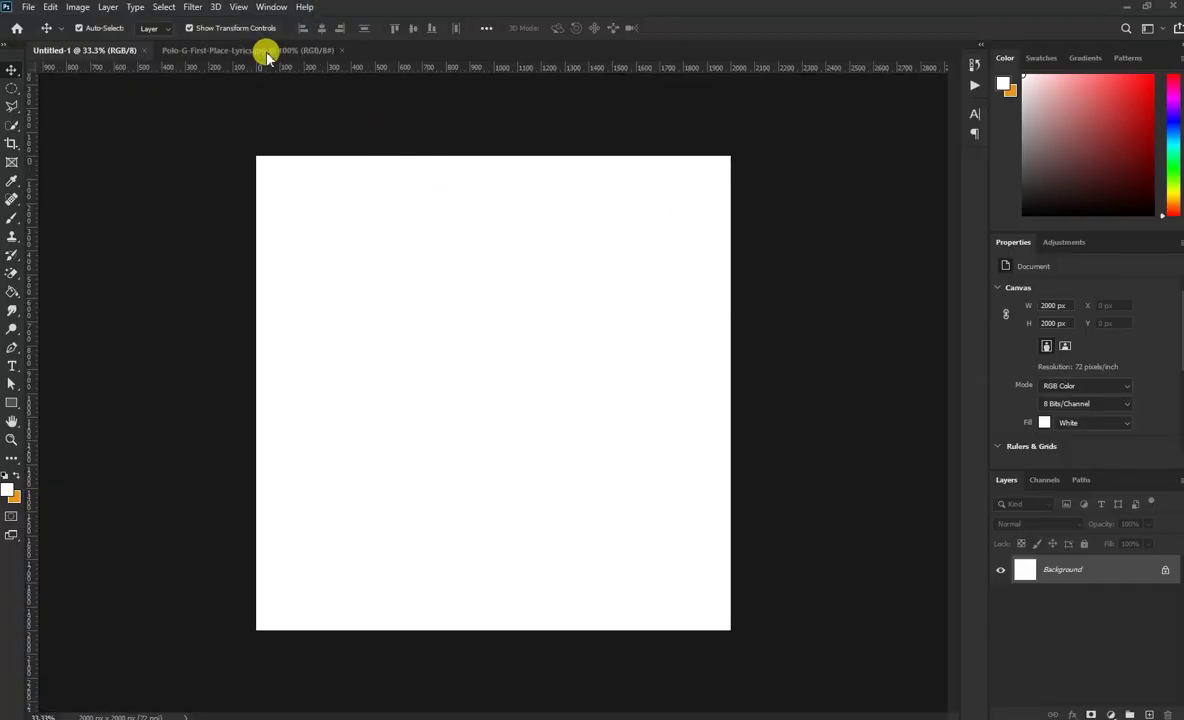
- Open Polo-G-First-Place-Lyrics.jpg and zoom in on the forehead and bandana
{"action": "left_click_drag", "start_coordinate": [1087, 235], "coordinate": [264, 53]}
{"action": "scroll", "coordinate": [537, 400], "scroll_direction": "up", "scroll_amount": 2}
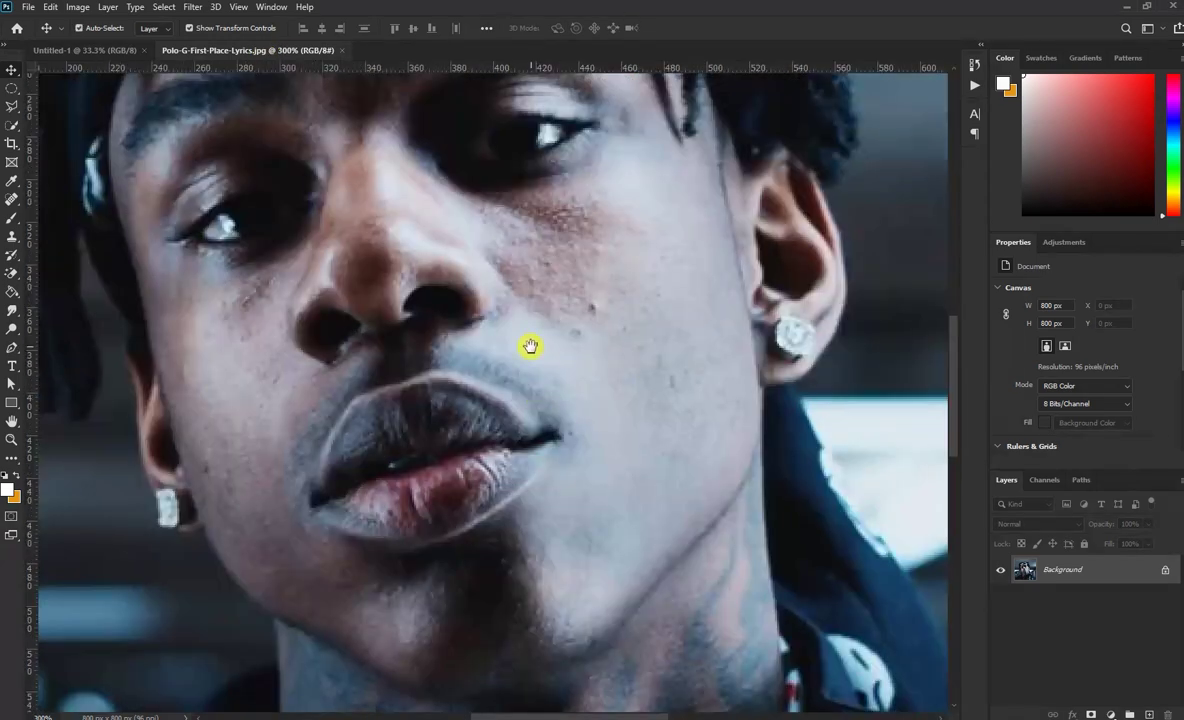
{"action": "left_click_drag", "start_coordinate": [530, 346], "coordinate": [579, 466]}
- Quick-select the hair and bandana, extending the selection down the left locks
{"action": "left_click", "coordinate": [10, 123]}
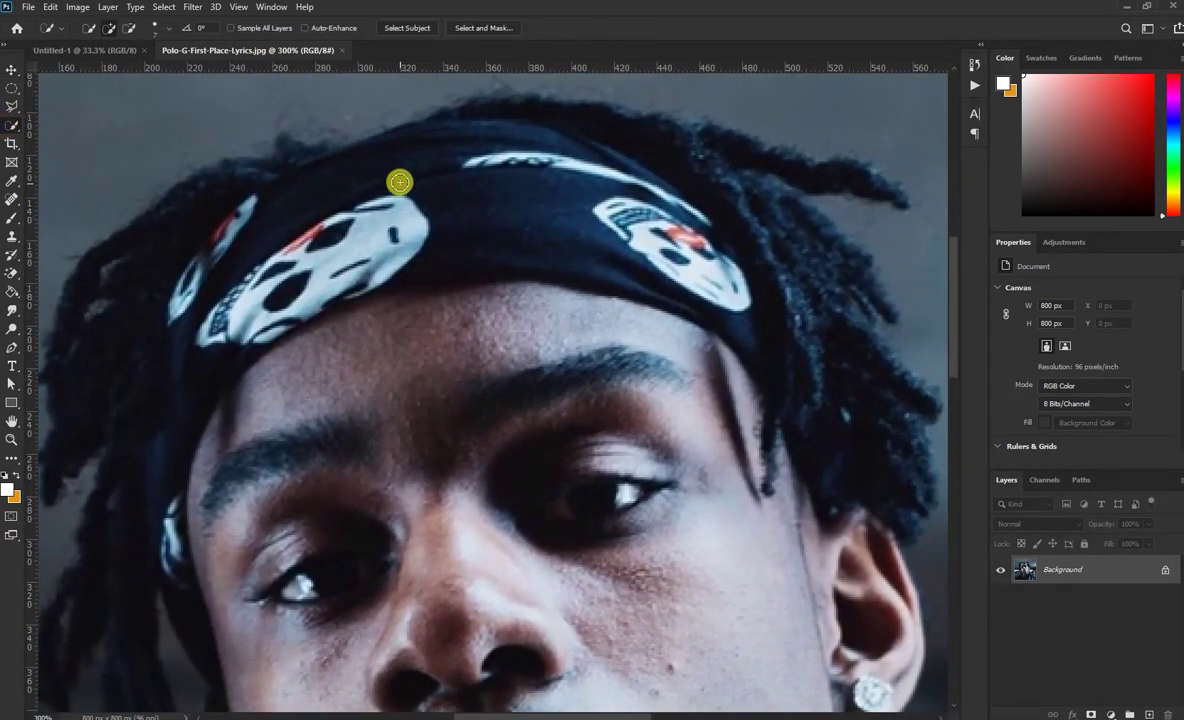
{"action": "left_click_drag", "start_coordinate": [399, 180], "coordinate": [115, 375]}
{"action": "left_click_drag", "start_coordinate": [284, 402], "coordinate": [400, 300]}
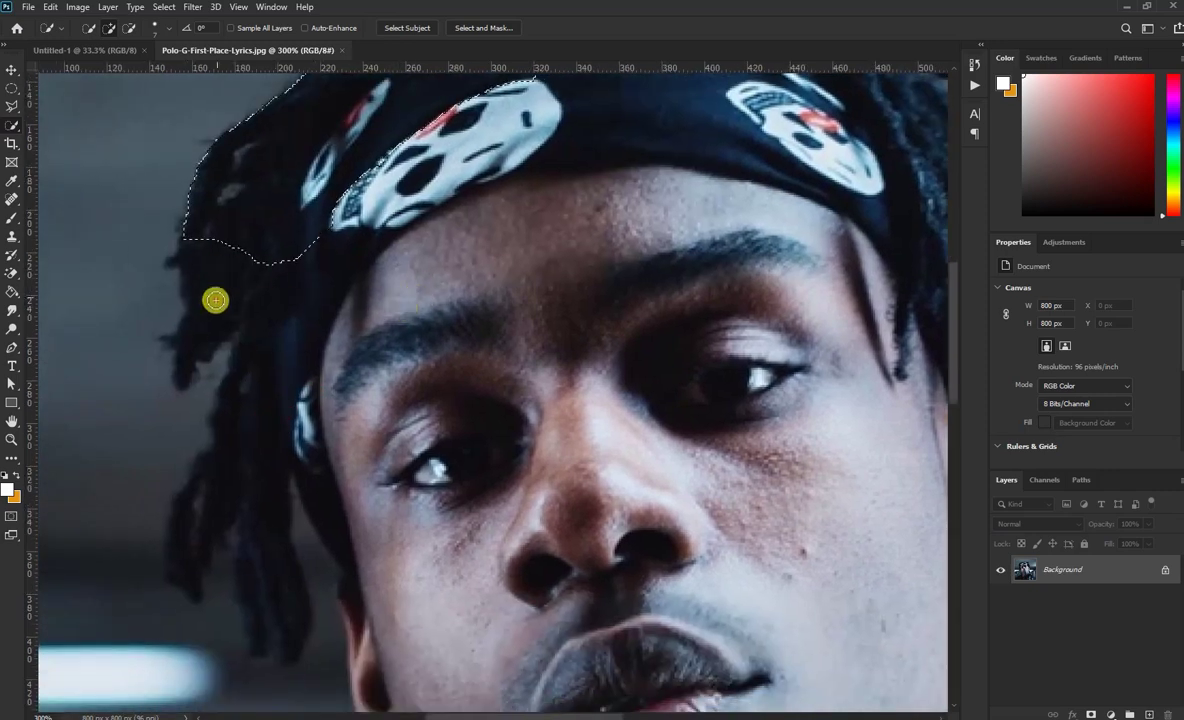
{"action": "mouse_move", "coordinate": [211, 297]}
{"action": "left_mouse_down"}
{"action": "mouse_move", "coordinate": [240, 386]}
{"action": "mouse_move", "coordinate": [211, 508]}
{"action": "mouse_move", "coordinate": [213, 597]}
{"action": "mouse_move", "coordinate": [264, 626]}
{"action": "left_mouse_up"}
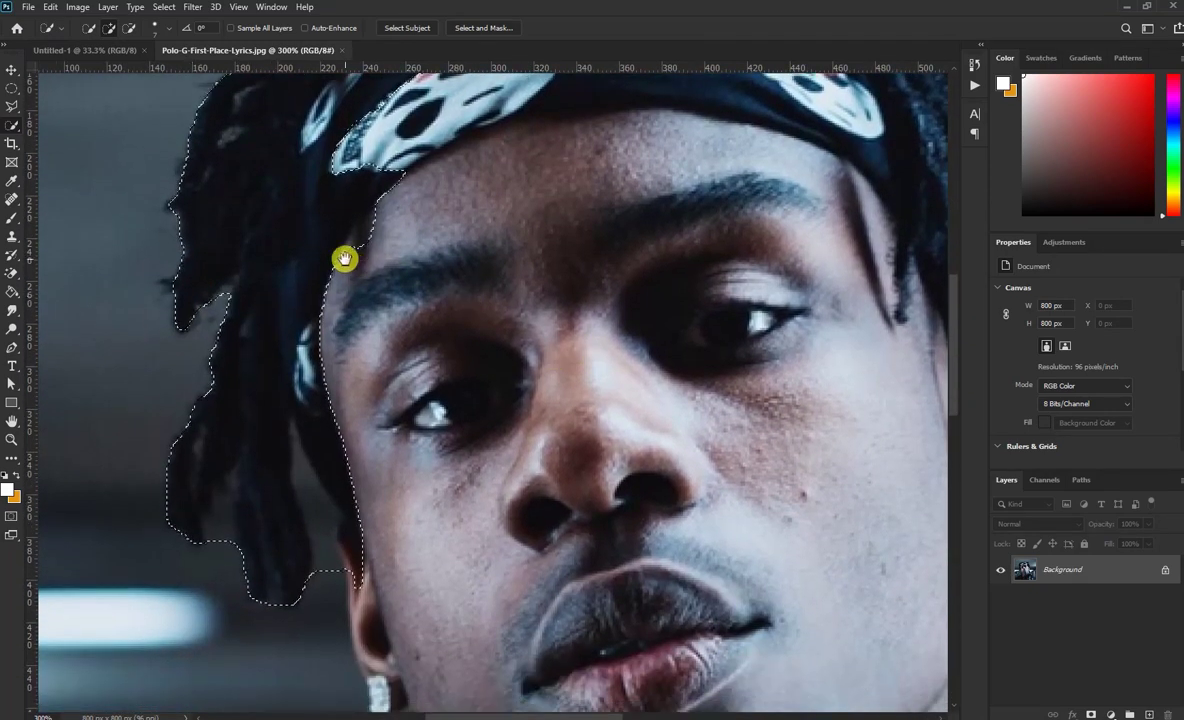
{"action": "mouse_move", "coordinate": [344, 256]}
{"action": "left_mouse_down"}
{"action": "mouse_move", "coordinate": [391, 381]}
{"action": "mouse_move", "coordinate": [348, 551]}
{"action": "left_mouse_up"}
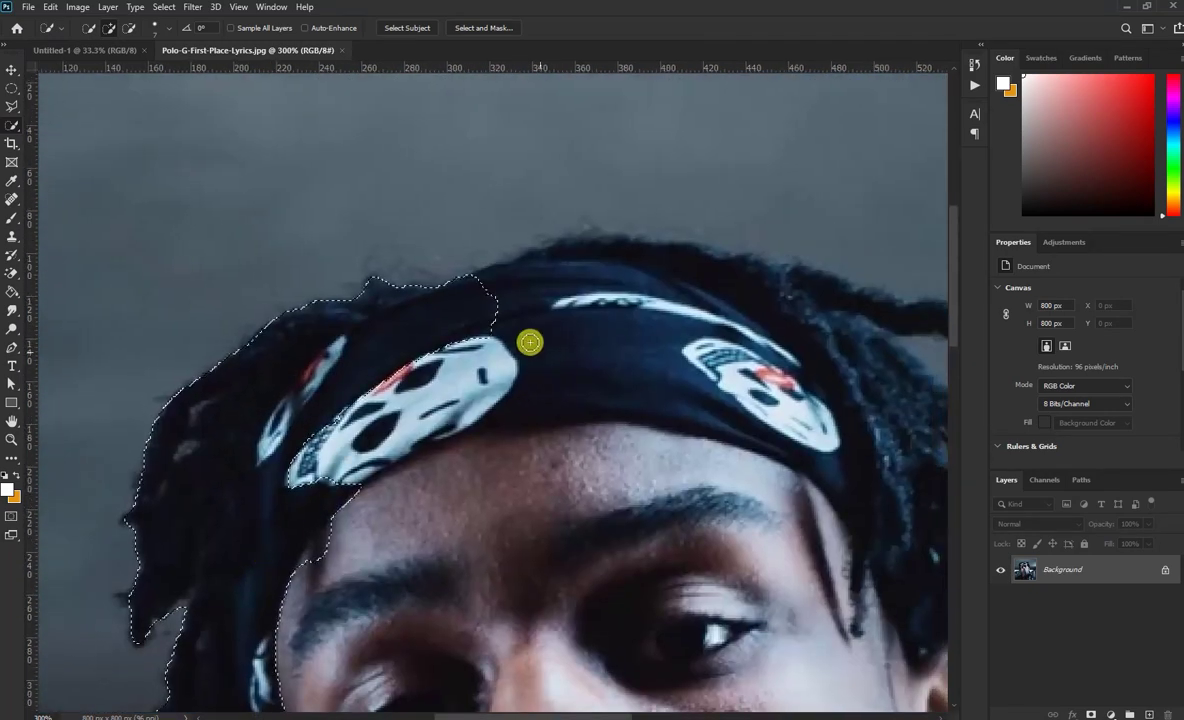
{"action": "mouse_move", "coordinate": [529, 341]}
{"action": "left_mouse_down"}
{"action": "mouse_move", "coordinate": [735, 339]}
{"action": "mouse_move", "coordinate": [690, 286]}
{"action": "mouse_move", "coordinate": [811, 377]}
{"action": "mouse_move", "coordinate": [570, 352]}
{"action": "left_mouse_up"}
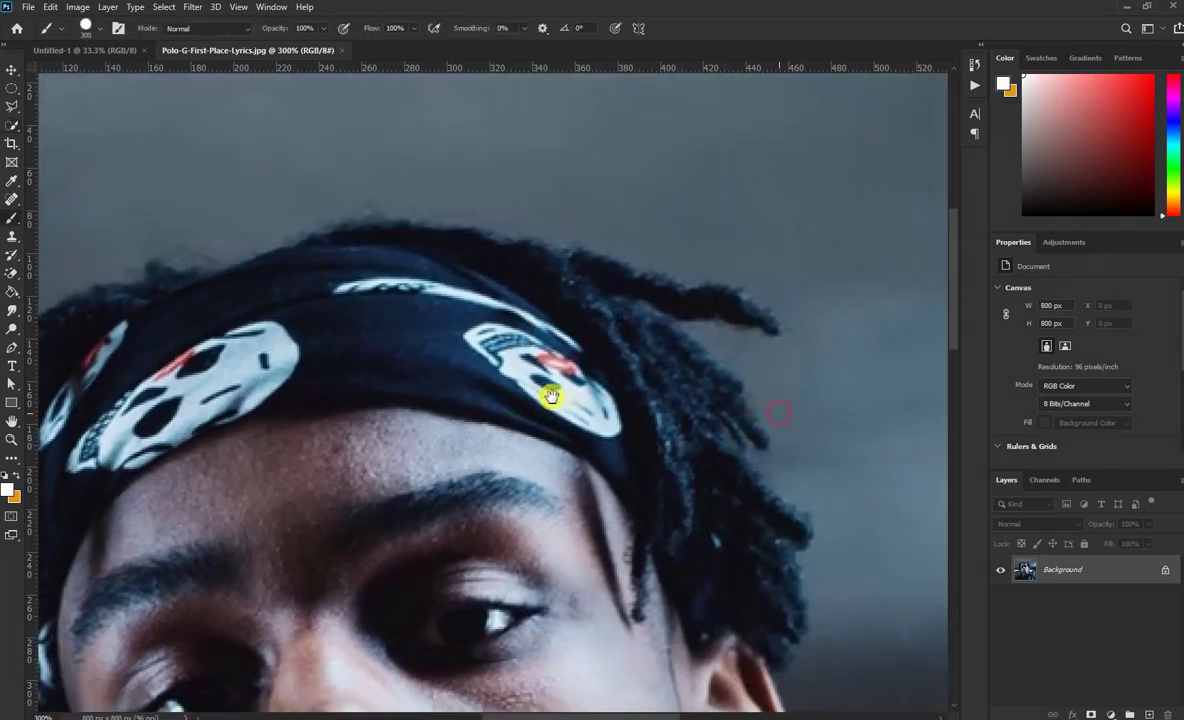
- Add the right dreadlocks, ear, cheek and jacket collar to the selection
{"action": "key", "text": "b"}
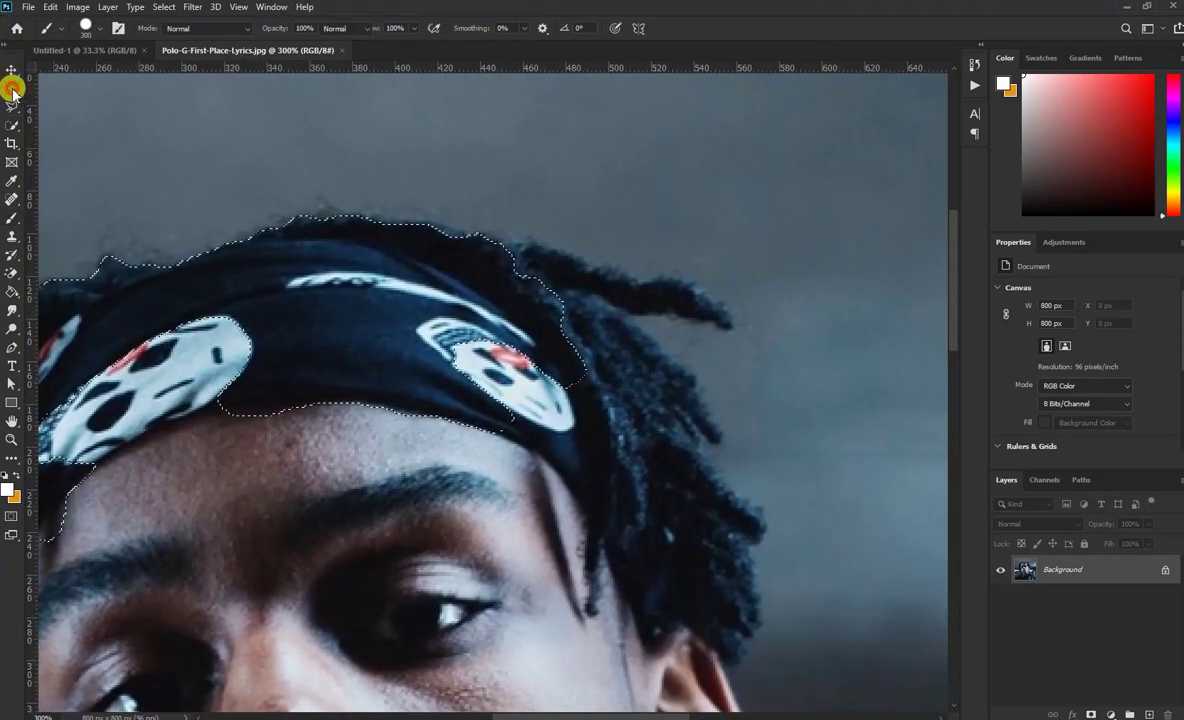
{"action": "left_click", "coordinate": [10, 87]}
{"action": "left_click", "coordinate": [12, 124]}
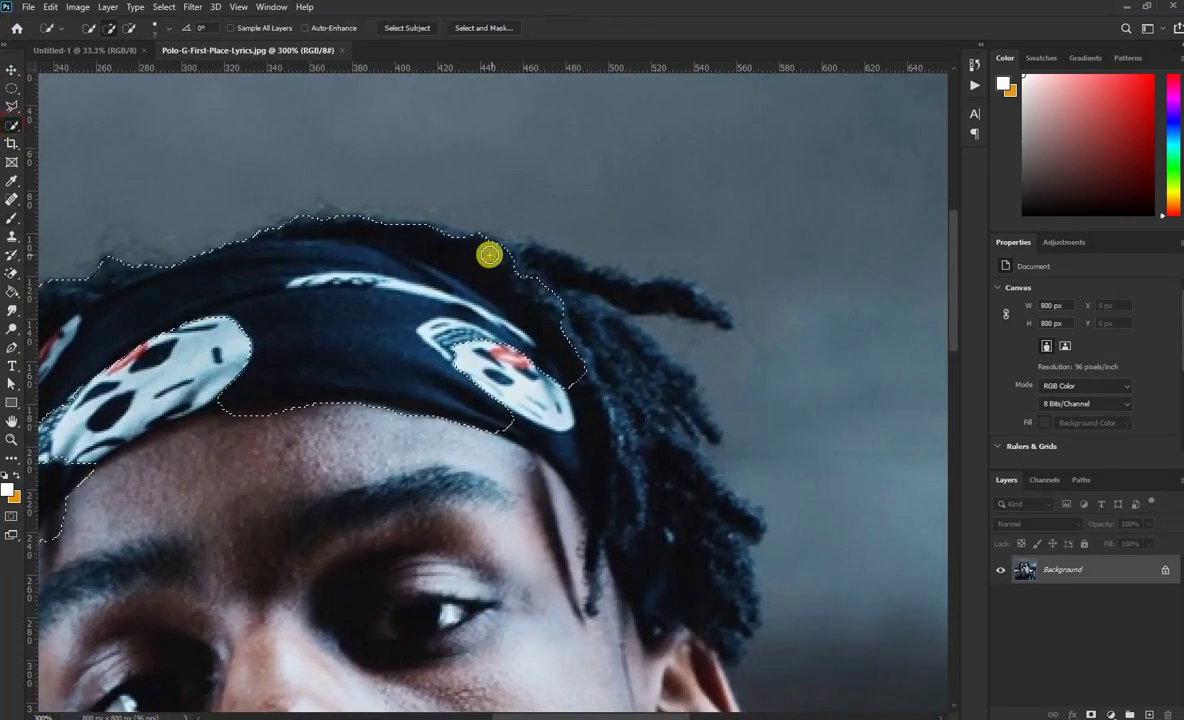
{"action": "mouse_move", "coordinate": [489, 254]}
{"action": "left_mouse_down"}
{"action": "mouse_move", "coordinate": [666, 293]}
{"action": "mouse_move", "coordinate": [674, 463]}
{"action": "mouse_move", "coordinate": [646, 561]}
{"action": "left_mouse_up"}
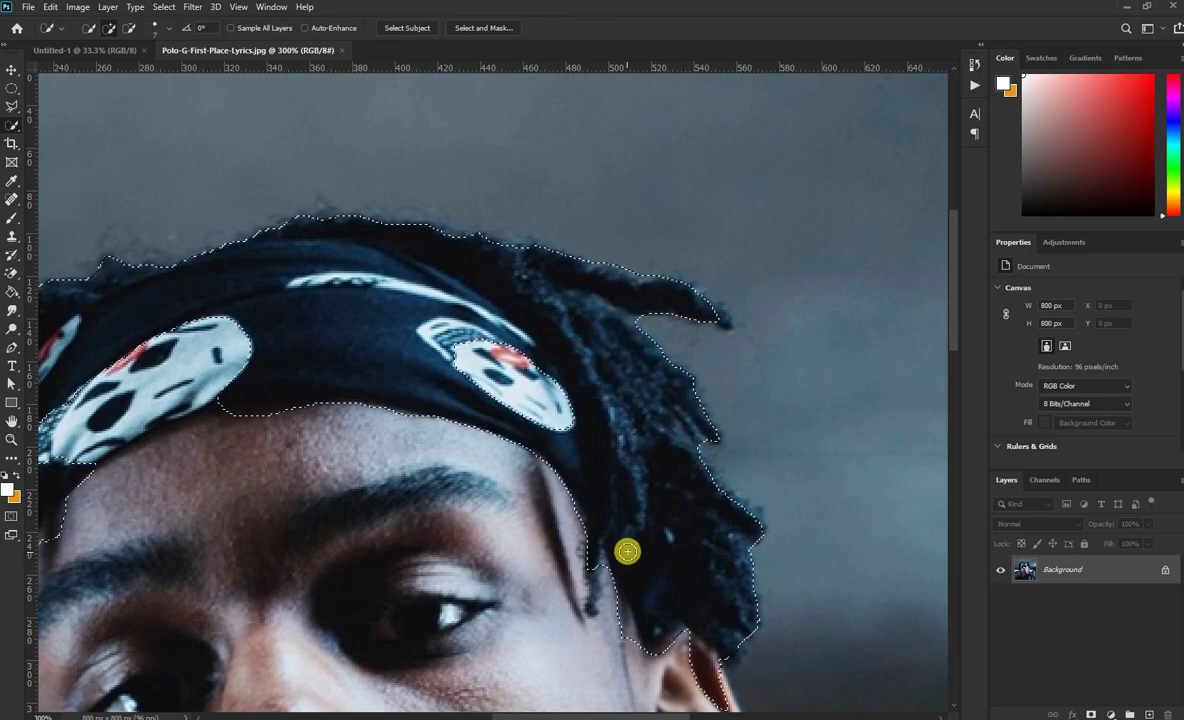
{"action": "left_click_drag", "start_coordinate": [478, 556], "coordinate": [361, 523]}
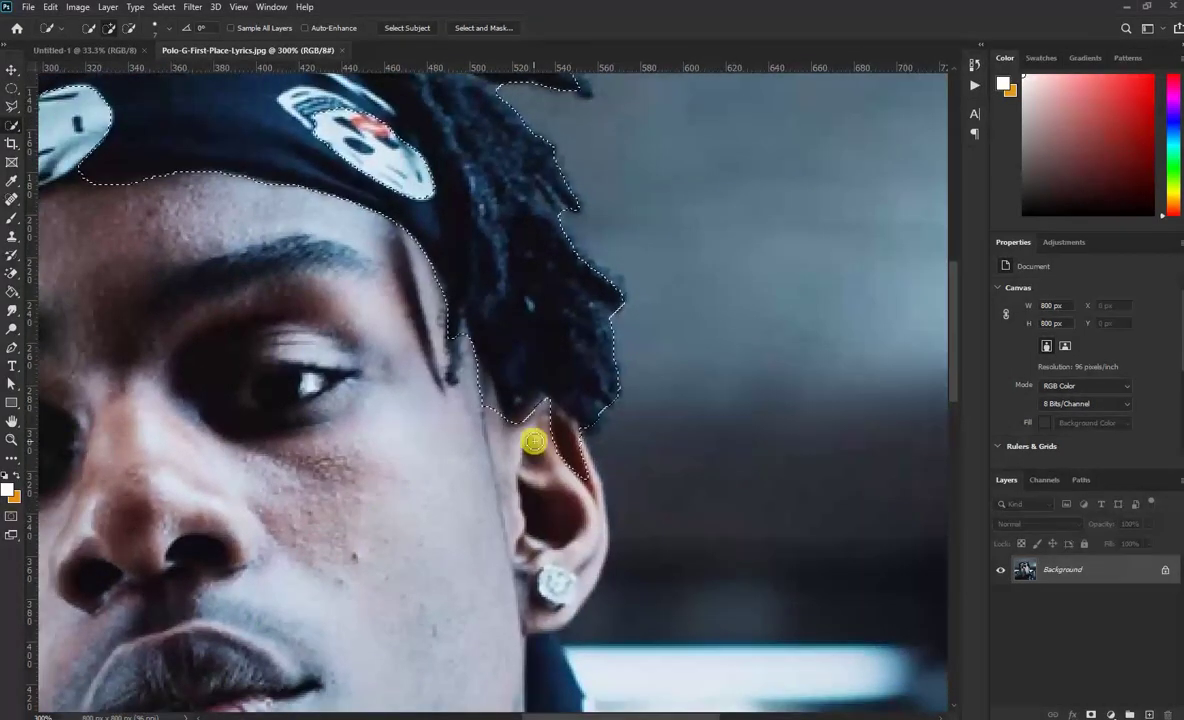
{"action": "mouse_move", "coordinate": [529, 442]}
{"action": "left_mouse_down"}
{"action": "mouse_move", "coordinate": [547, 576]}
{"action": "mouse_move", "coordinate": [470, 547]}
{"action": "mouse_move", "coordinate": [286, 559]}
{"action": "mouse_move", "coordinate": [391, 312]}
{"action": "mouse_move", "coordinate": [653, 518]}
{"action": "mouse_move", "coordinate": [674, 500]}
{"action": "mouse_move", "coordinate": [706, 540]}
{"action": "left_mouse_up"}
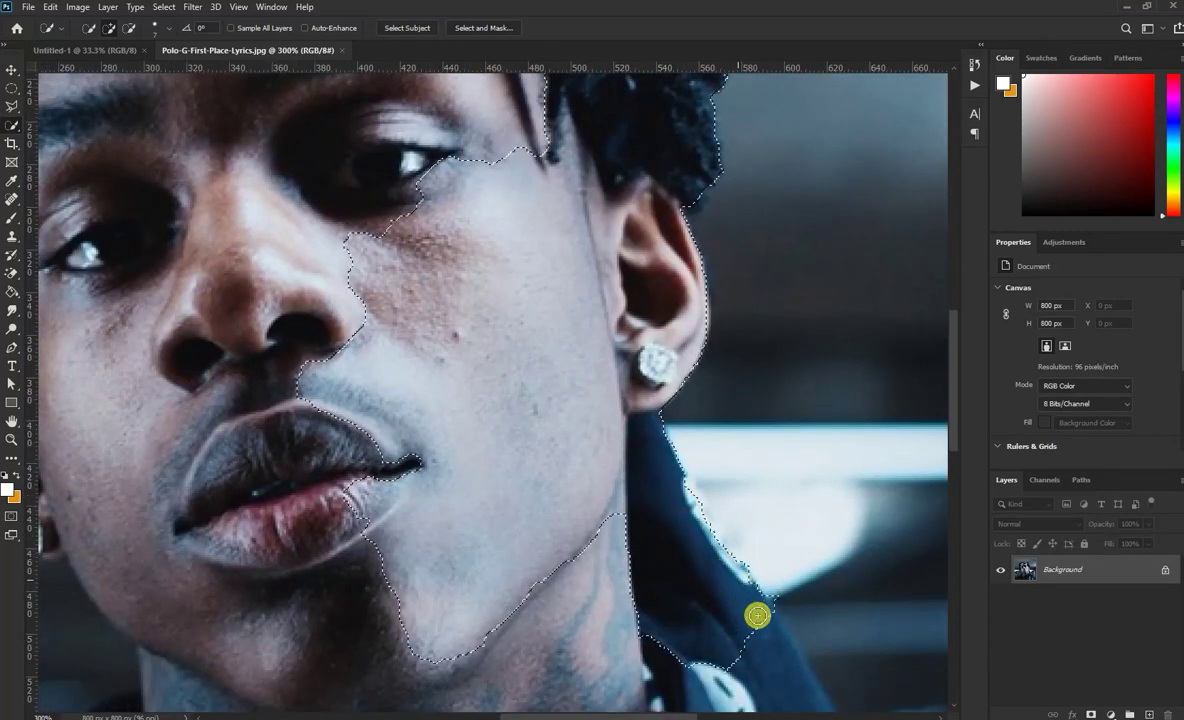
{"action": "mouse_move", "coordinate": [757, 616]}
{"action": "left_mouse_down"}
{"action": "mouse_move", "coordinate": [692, 566]}
{"action": "mouse_move", "coordinate": [521, 344]}
{"action": "left_mouse_up"}
{"action": "mouse_move", "coordinate": [682, 373]}
{"action": "left_mouse_down"}
{"action": "mouse_move", "coordinate": [737, 648]}
{"action": "mouse_move", "coordinate": [624, 404]}
{"action": "mouse_move", "coordinate": [754, 632]}
{"action": "left_mouse_up"}
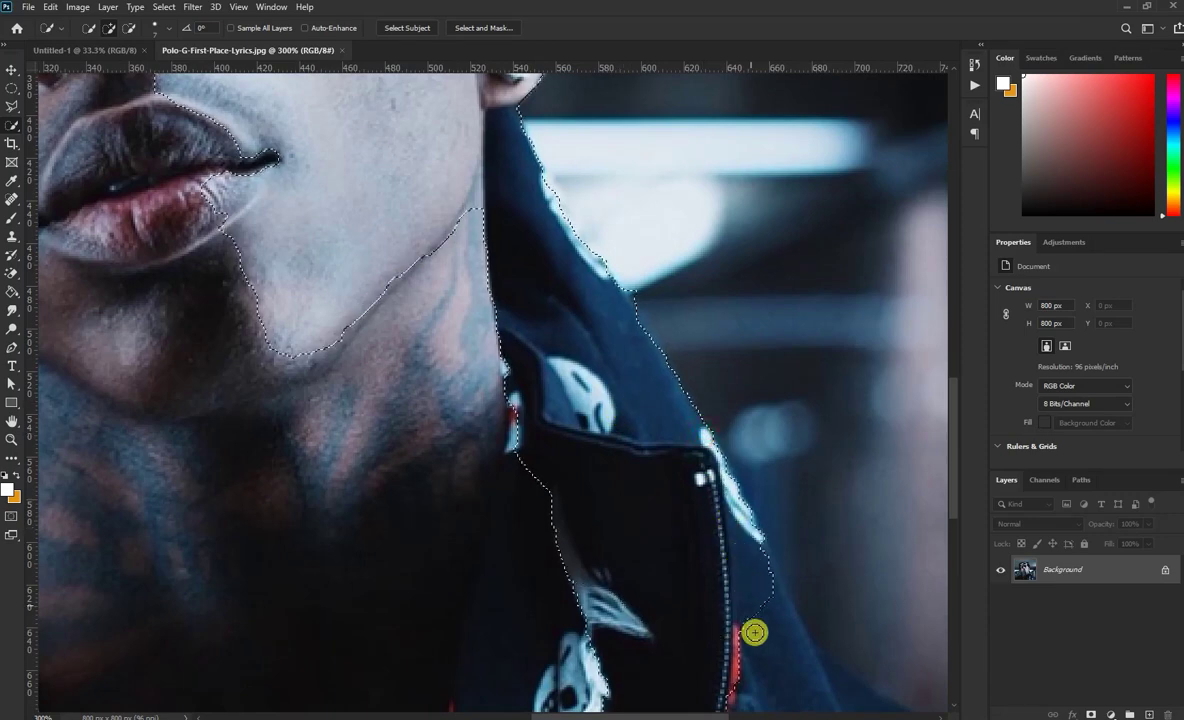
{"action": "left_click_drag", "start_coordinate": [627, 505], "coordinate": [605, 333]}
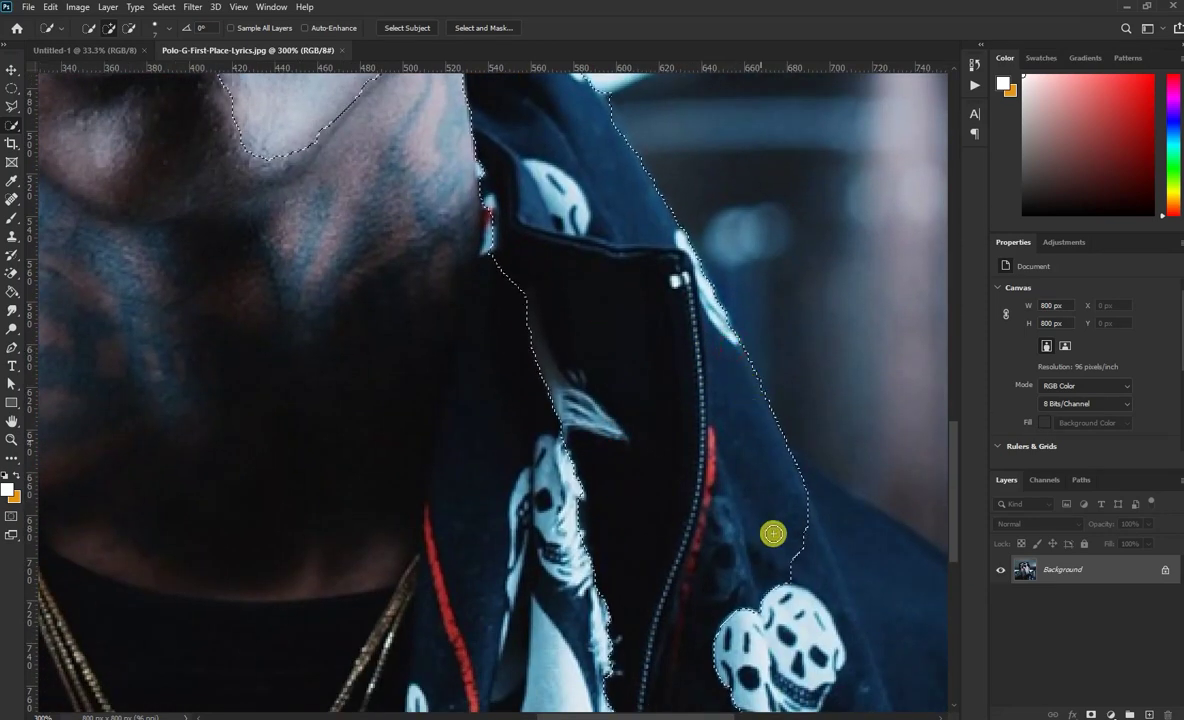
{"action": "left_click_drag", "start_coordinate": [678, 527], "coordinate": [405, 324]}
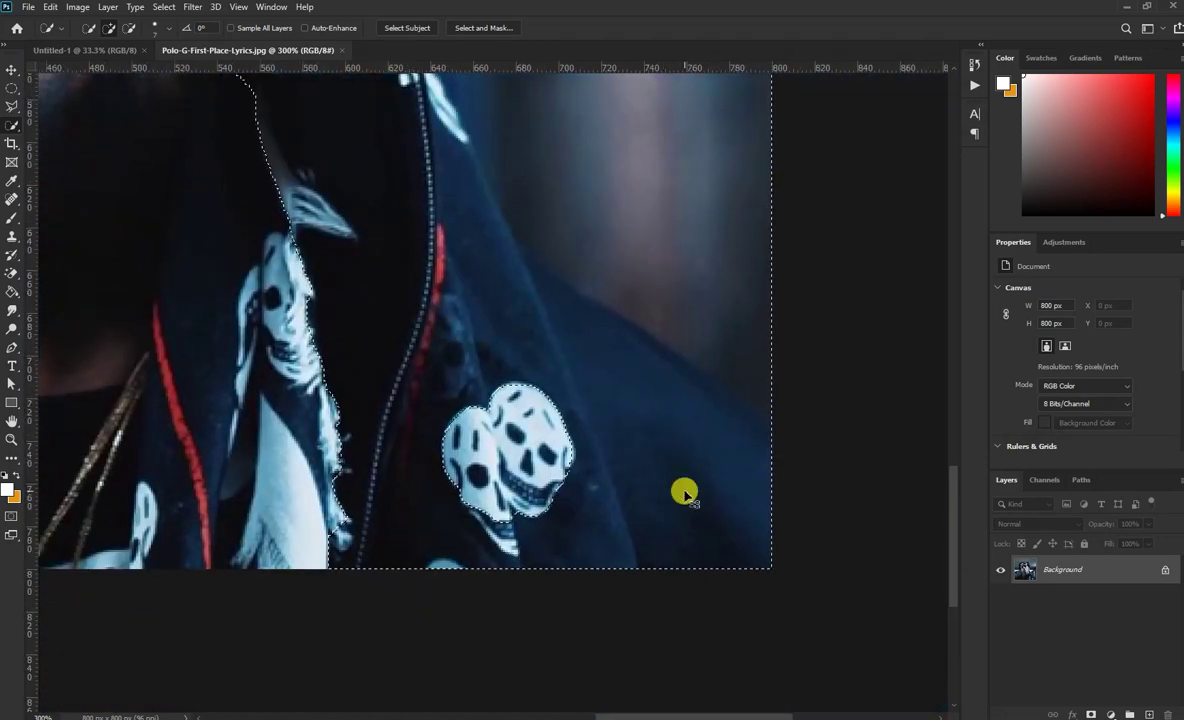
{"action": "key", "text": "ctrl+minus"}
{"action": "key", "text": "ctrl+minus"}
{"action": "key", "text": "ctrl+minus"}
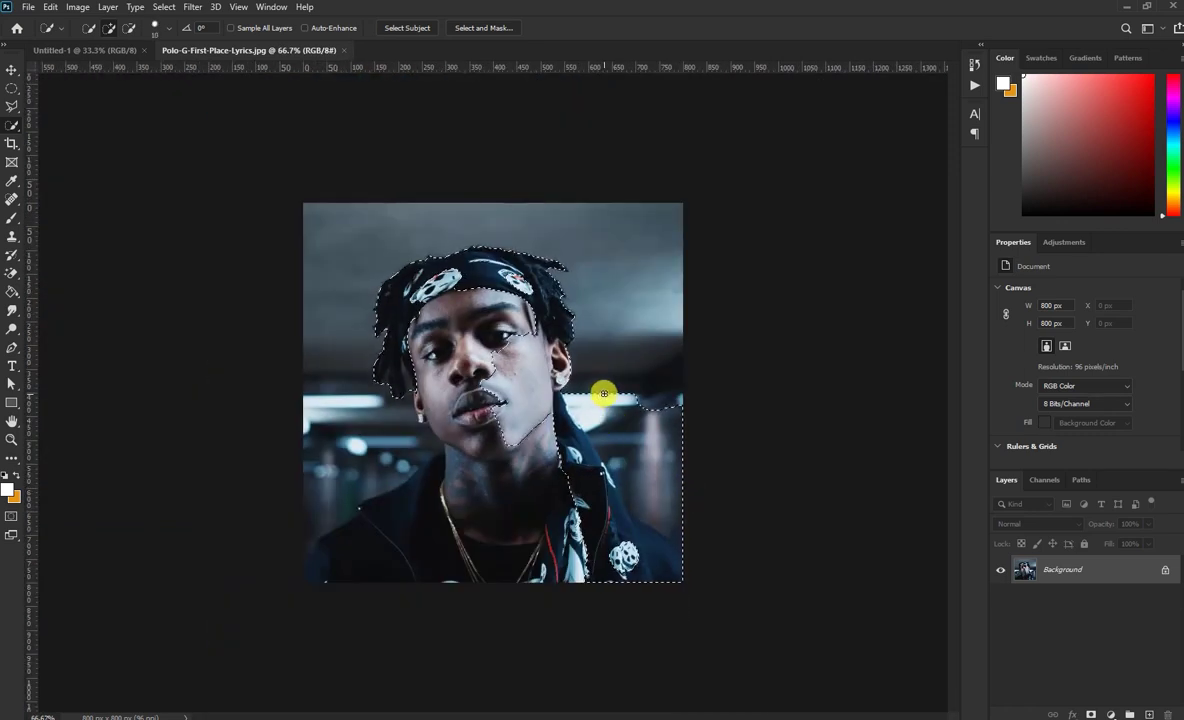
- With a larger brush, subtract the side backgrounds and add the face, neck and lower-left jacket
{"action": "key", "text": "bracketright"}
{"action": "key", "text": "bracketright"}
{"action": "key", "text": "bracketright"}
{"action": "left_click_drag", "start_coordinate": [605, 393], "coordinate": [660, 477]}
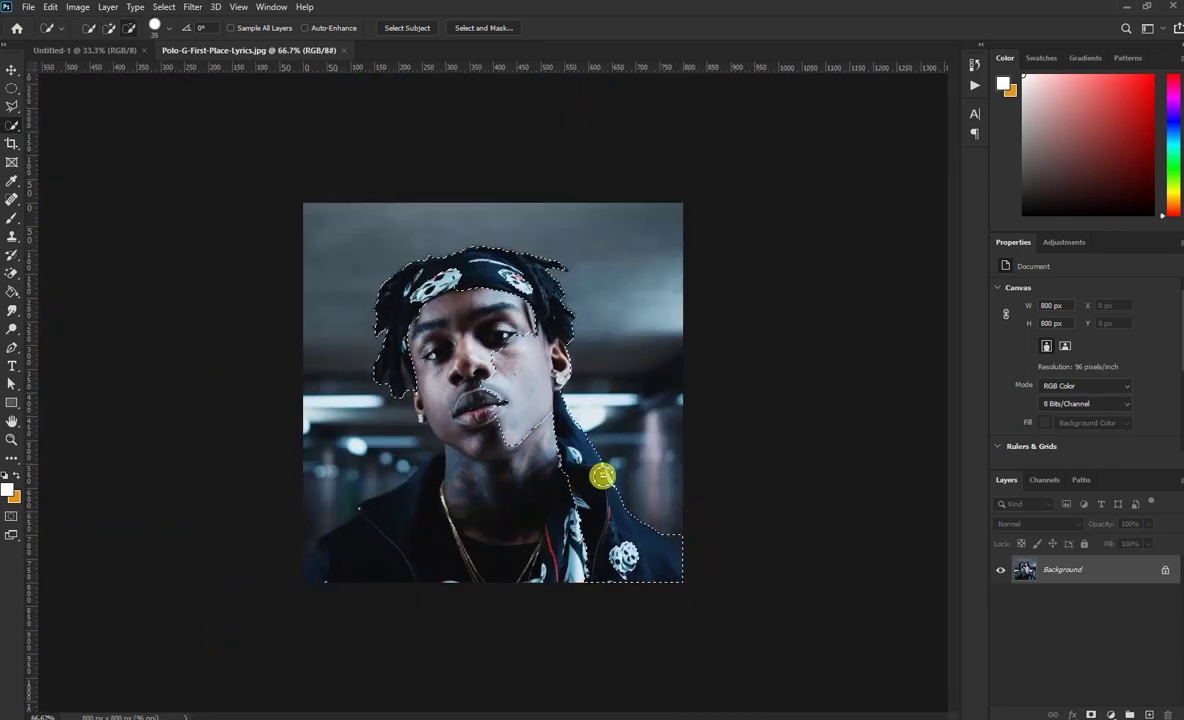
{"action": "left_click_drag", "start_coordinate": [515, 243], "coordinate": [429, 412]}
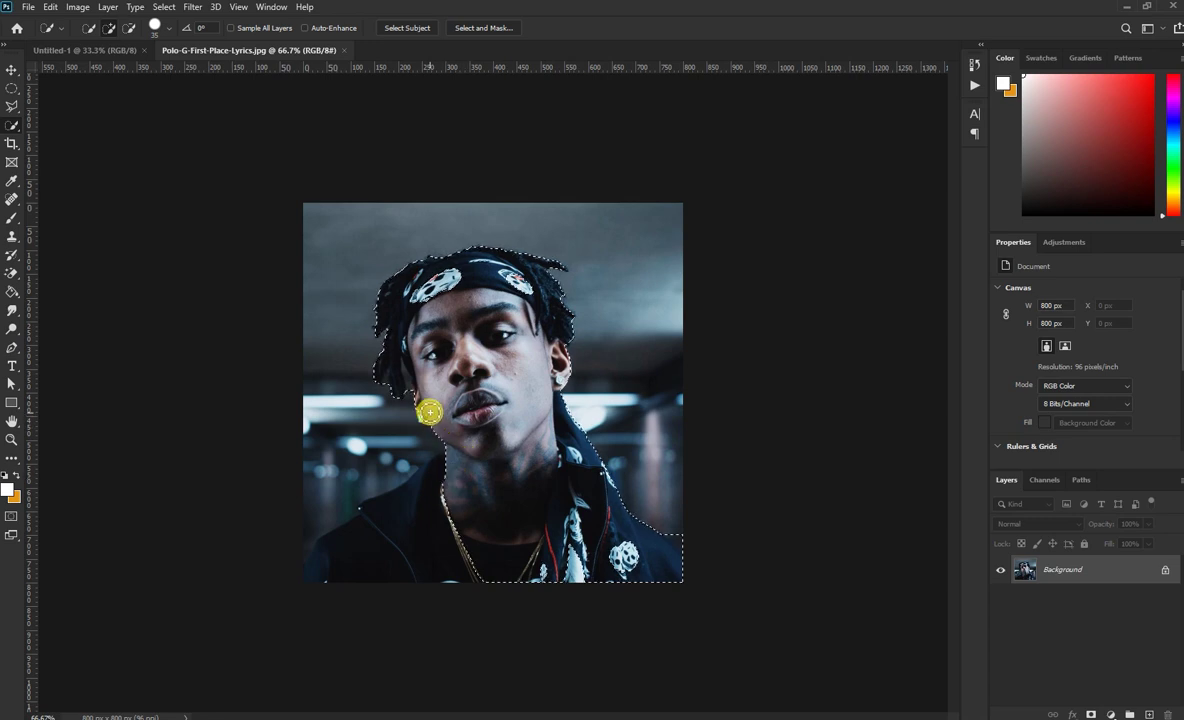
{"action": "left_click_drag", "start_coordinate": [452, 462], "coordinate": [391, 539]}
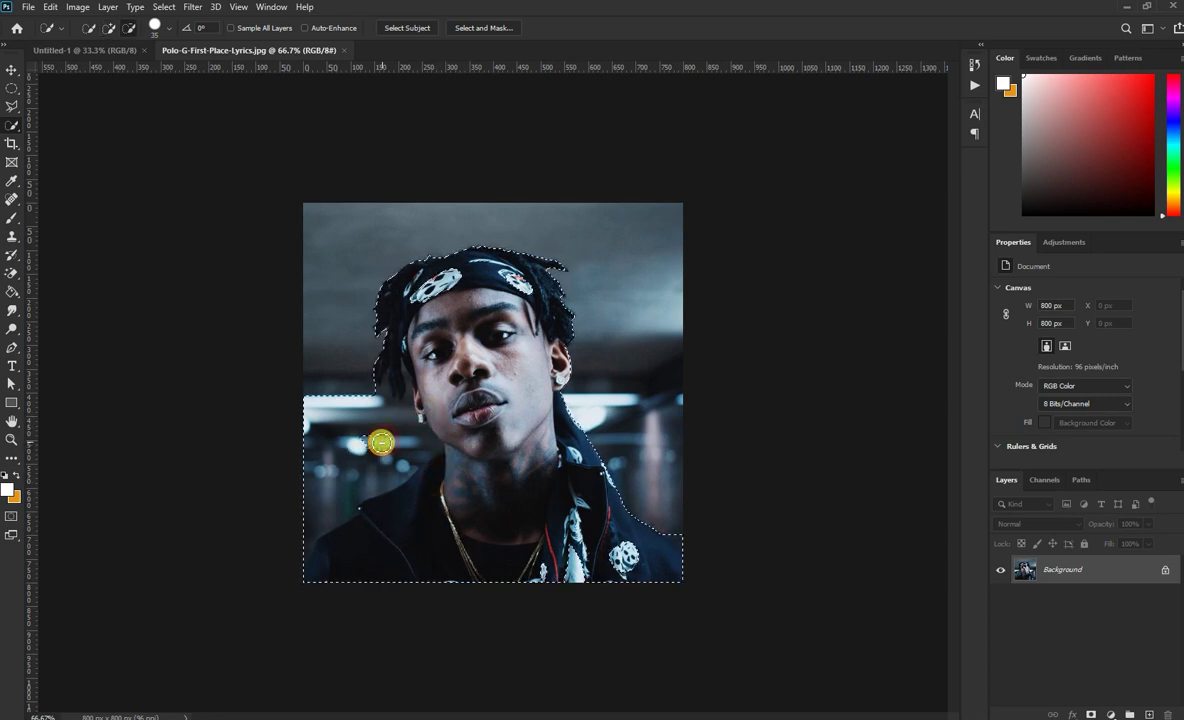
{"action": "left_click_drag", "start_coordinate": [360, 412], "coordinate": [279, 588]}
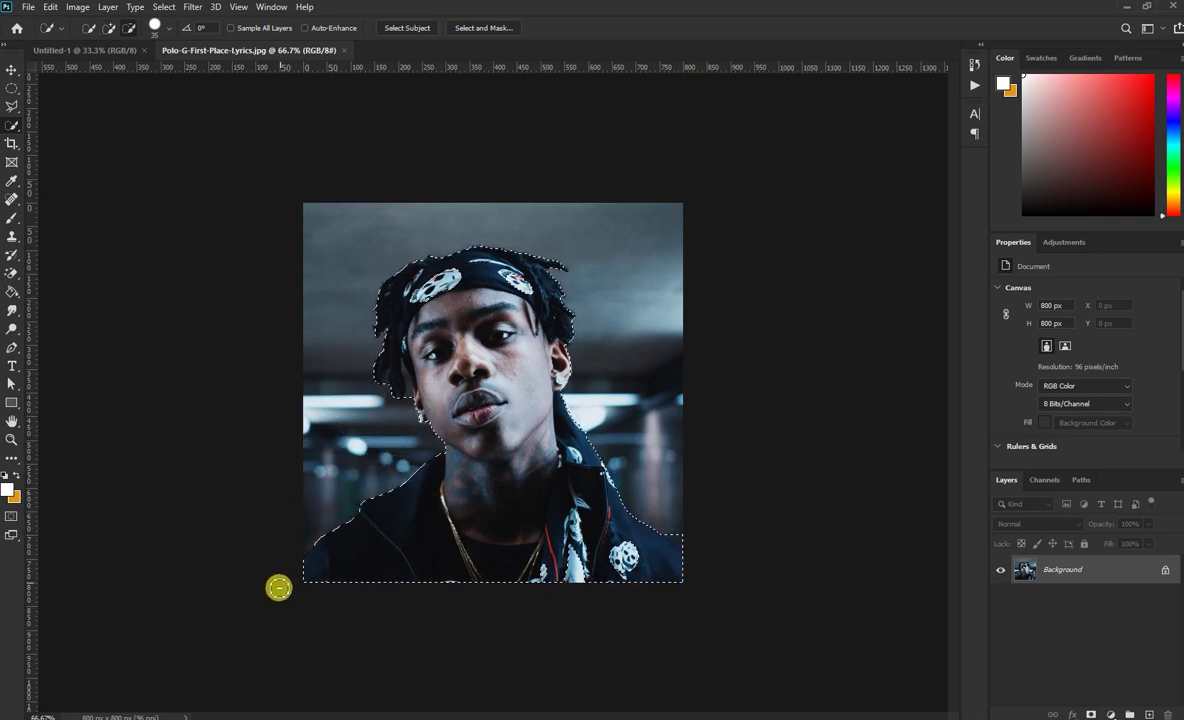
- Zoom in with a smaller brush and remove the background notch beside the left hair locks
{"action": "key", "text": "ctrl+plus"}
{"action": "key", "text": "ctrl+plus"}
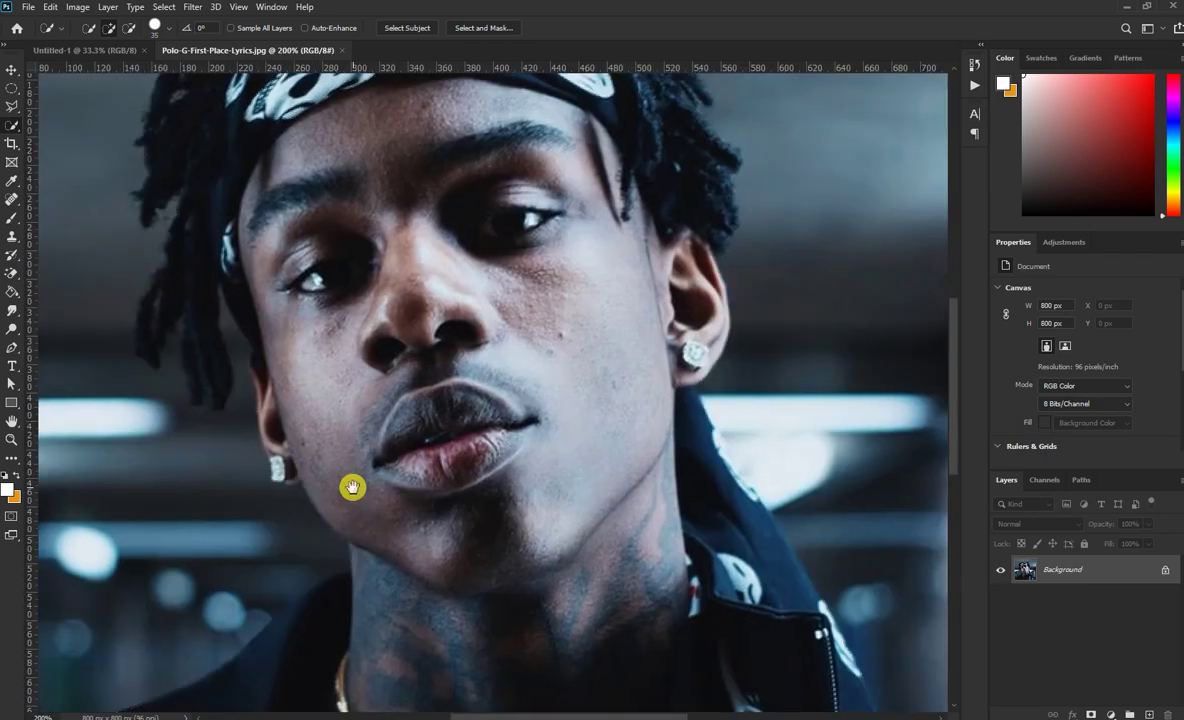
{"action": "mouse_move", "coordinate": [352, 487]}
{"action": "left_mouse_down"}
{"action": "mouse_move", "coordinate": [674, 283]}
{"action": "mouse_move", "coordinate": [296, 320]}
{"action": "mouse_move", "coordinate": [304, 410]}
{"action": "left_mouse_up"}
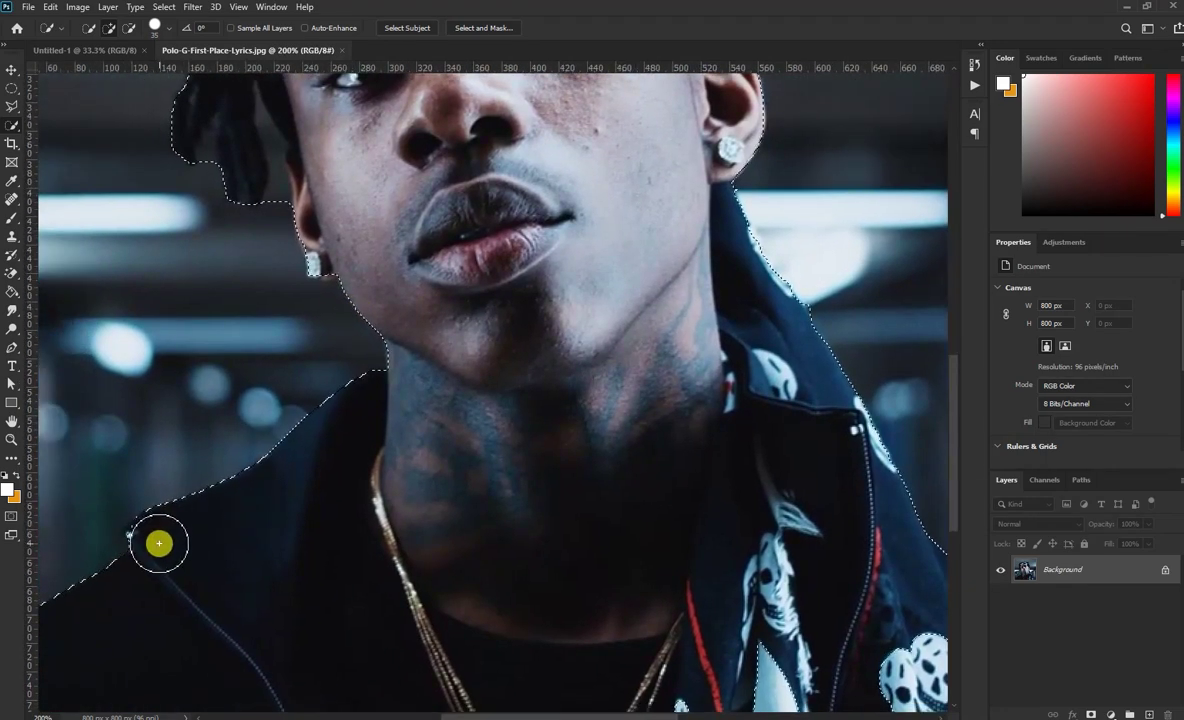
{"action": "key", "text": "bracketleft"}
{"action": "key", "text": "bracketleft"}
{"action": "key", "text": "bracketleft"}
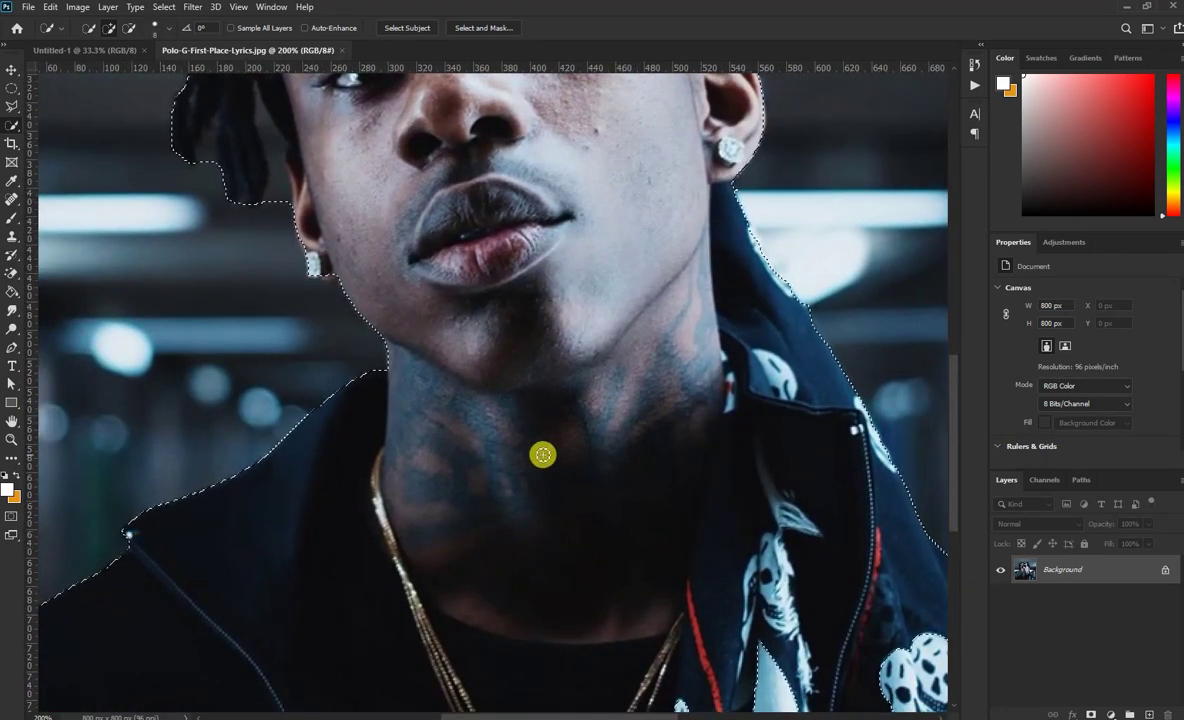
{"action": "left_click_drag", "start_coordinate": [542, 455], "coordinate": [447, 428]}
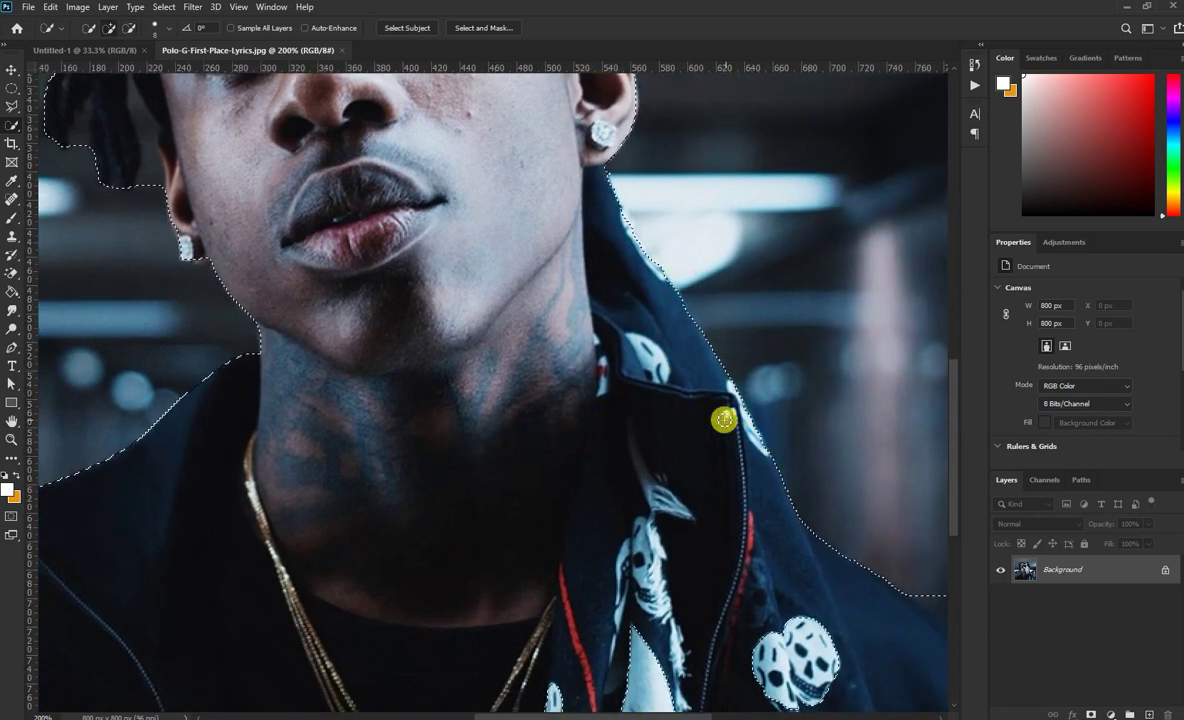
{"action": "scroll", "coordinate": [655, 382], "scroll_direction": "up", "scroll_amount": 3}
{"action": "scroll", "coordinate": [539, 449], "scroll_direction": "up", "scroll_amount": 5}
{"action": "scroll", "coordinate": [539, 449], "scroll_direction": "left", "scroll_amount": 5}
{"action": "scroll", "coordinate": [544, 436], "scroll_direction": "up", "scroll_amount": 3}
{"action": "scroll", "coordinate": [544, 436], "scroll_direction": "left", "scroll_amount": 3}
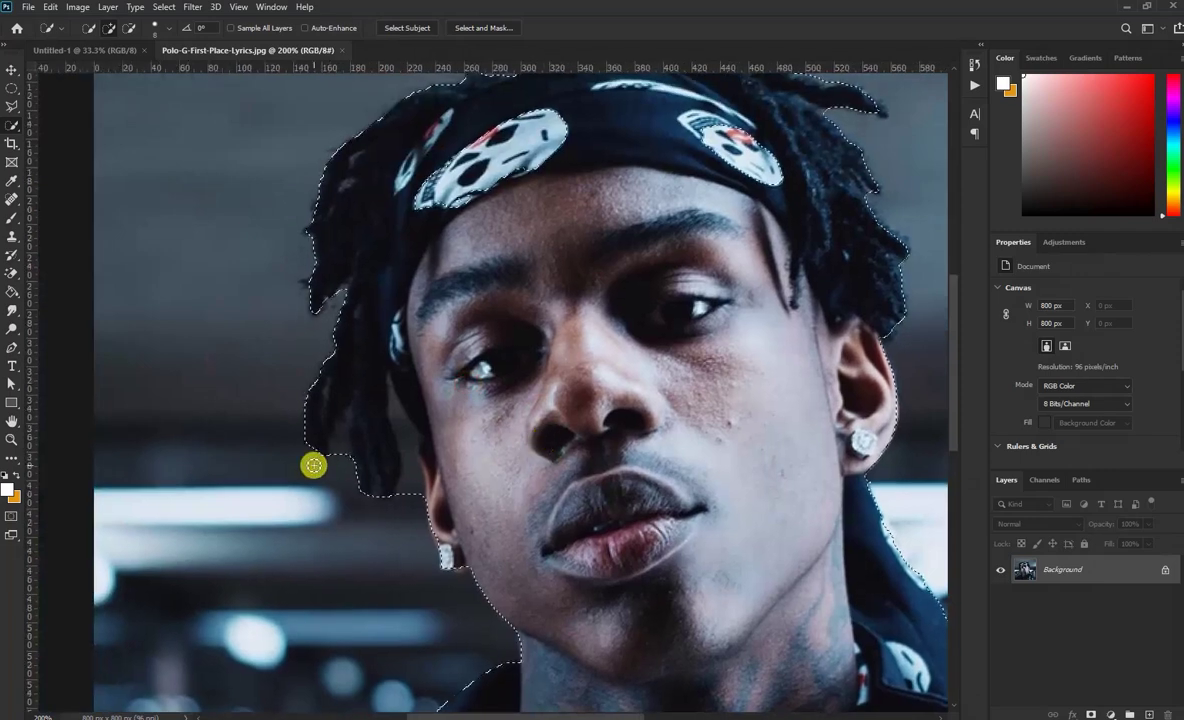
{"action": "mouse_move", "coordinate": [353, 438]}
{"action": "left_mouse_down"}
{"action": "mouse_move", "coordinate": [338, 428]}
{"action": "mouse_move", "coordinate": [317, 449]}
{"action": "left_mouse_up"}
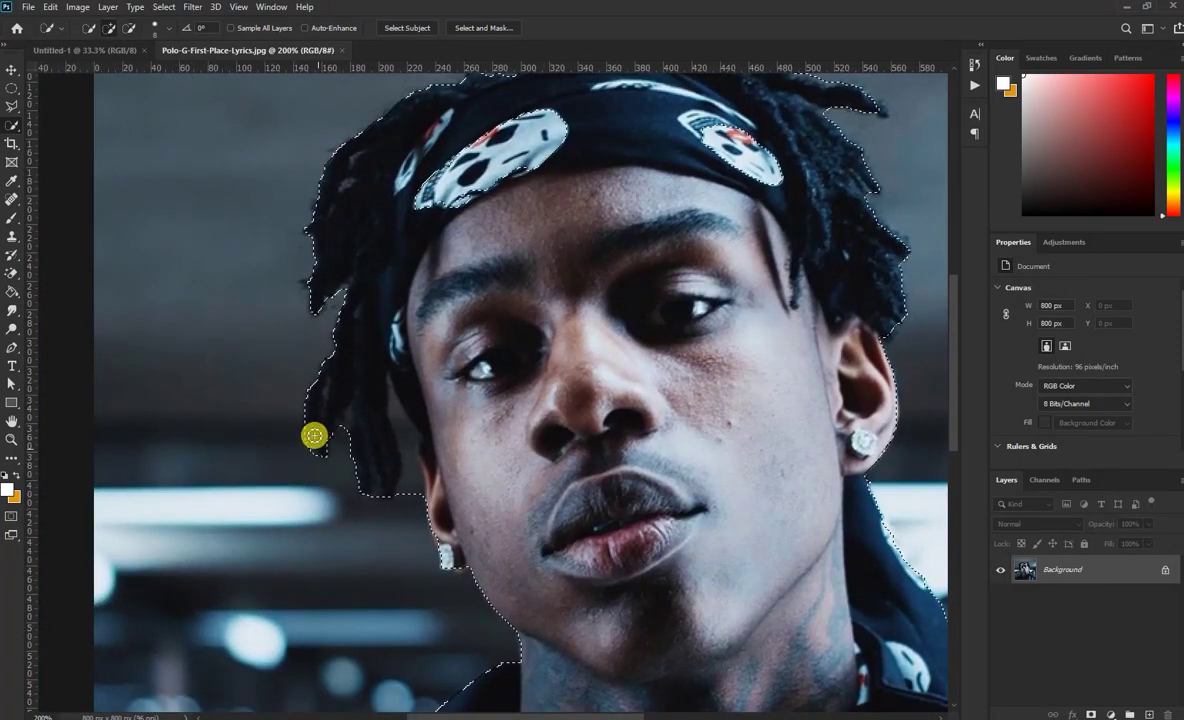
- Trim the selection between hair lock and cheek, and add the right hair lock
{"action": "key", "text": "bracketleft"}
{"action": "key", "text": "bracketleft"}
{"action": "key", "text": "bracketleft"}
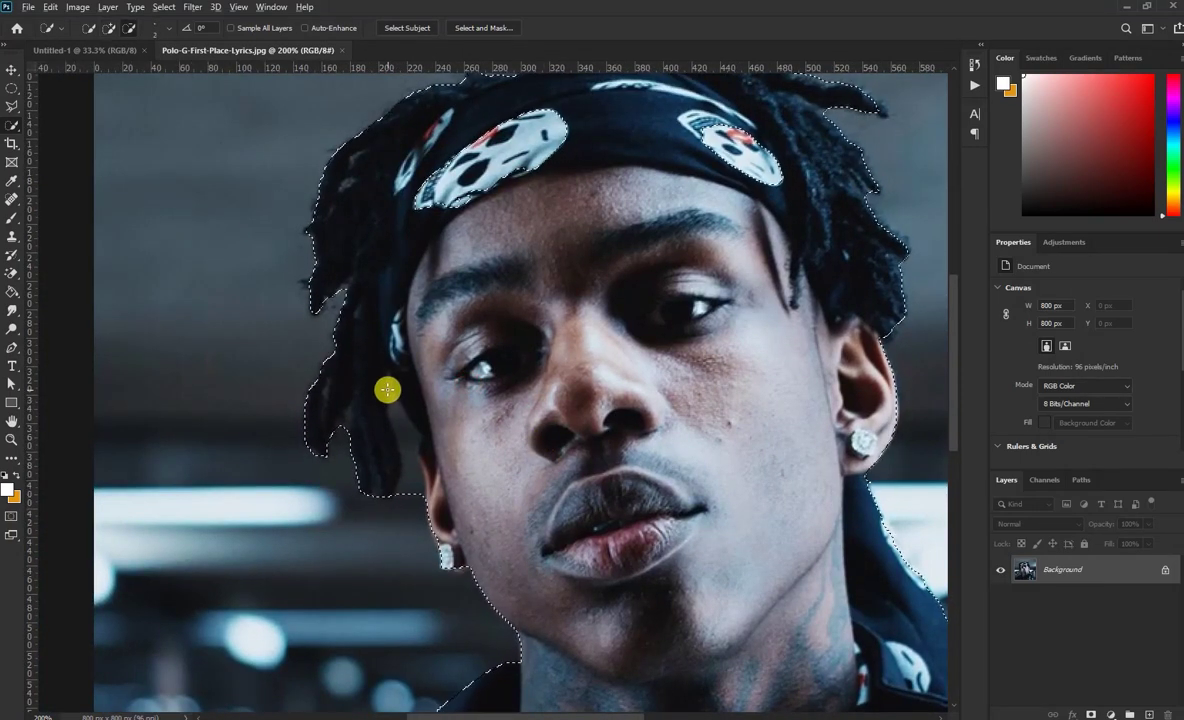
{"action": "mouse_move", "coordinate": [391, 341]}
{"action": "left_mouse_down"}
{"action": "mouse_move", "coordinate": [428, 431]}
{"action": "mouse_move", "coordinate": [441, 557]}
{"action": "mouse_move", "coordinate": [457, 569]}
{"action": "left_mouse_up"}
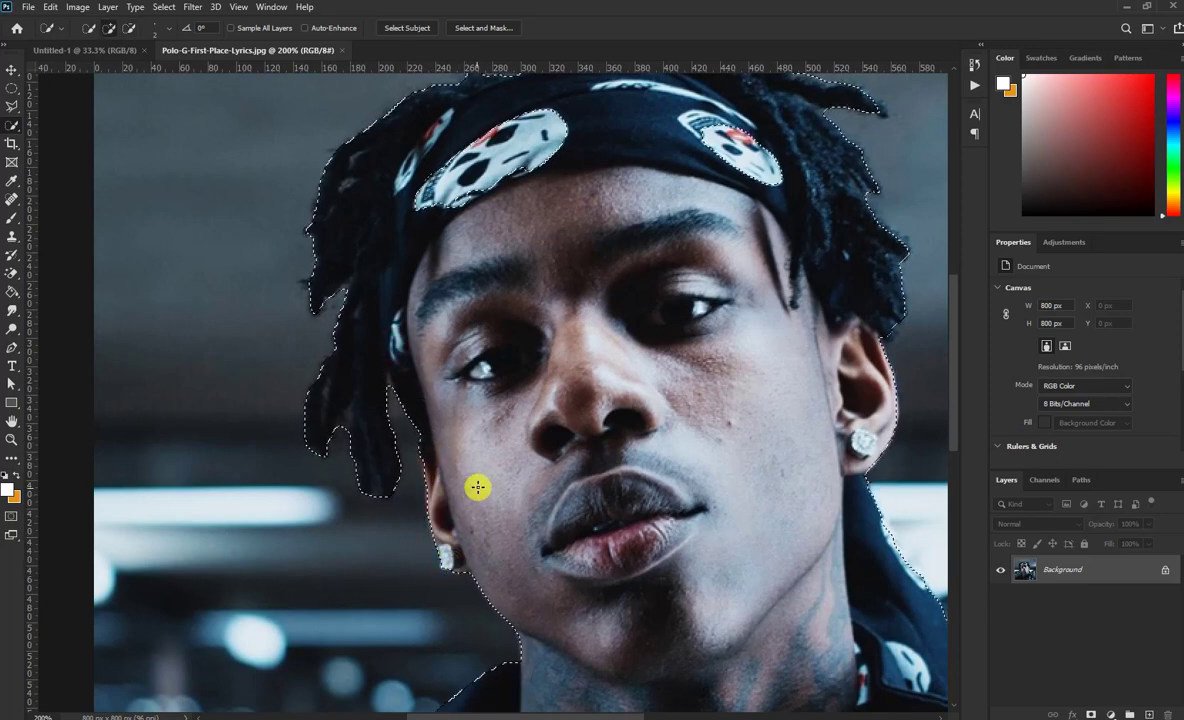
{"action": "scroll", "coordinate": [811, 431], "scroll_direction": "up", "scroll_amount": 5}
{"action": "scroll", "coordinate": [811, 431], "scroll_direction": "right", "scroll_amount": 3}
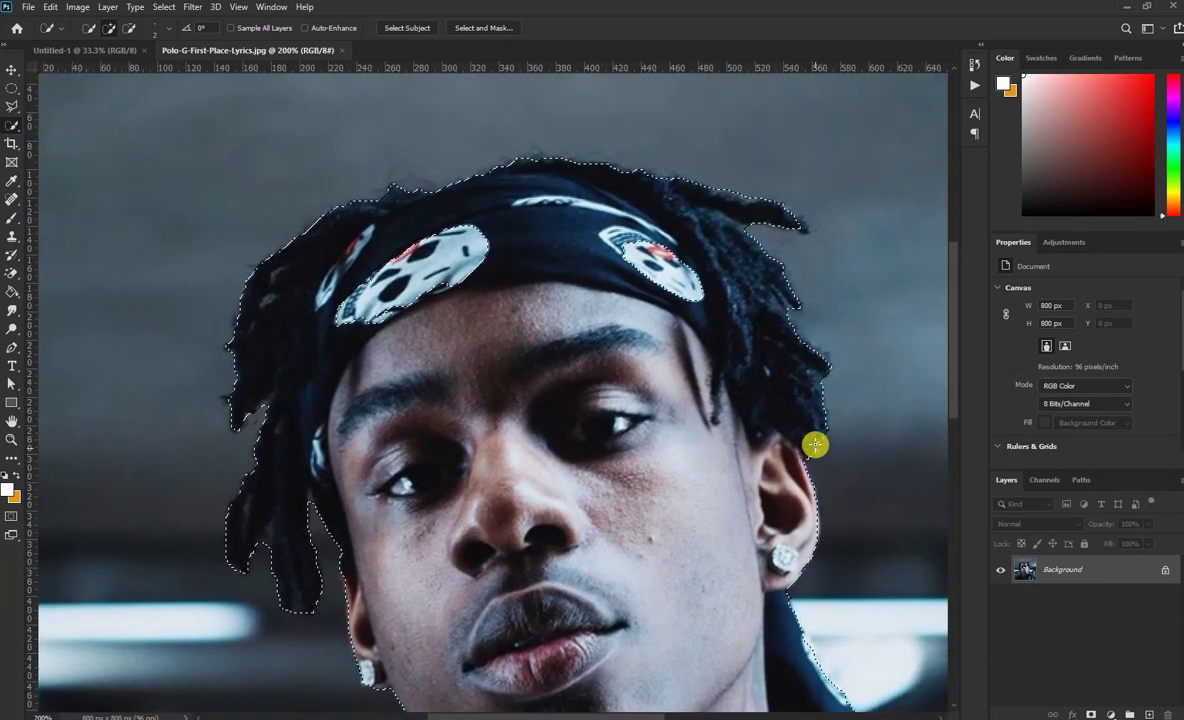
{"action": "scroll", "coordinate": [815, 445], "scroll_direction": "up", "scroll_amount": 4}
{"action": "mouse_move", "coordinate": [793, 431]}
{"action": "left_mouse_down"}
{"action": "mouse_move", "coordinate": [811, 328]}
{"action": "mouse_move", "coordinate": [818, 338]}
{"action": "left_mouse_up"}
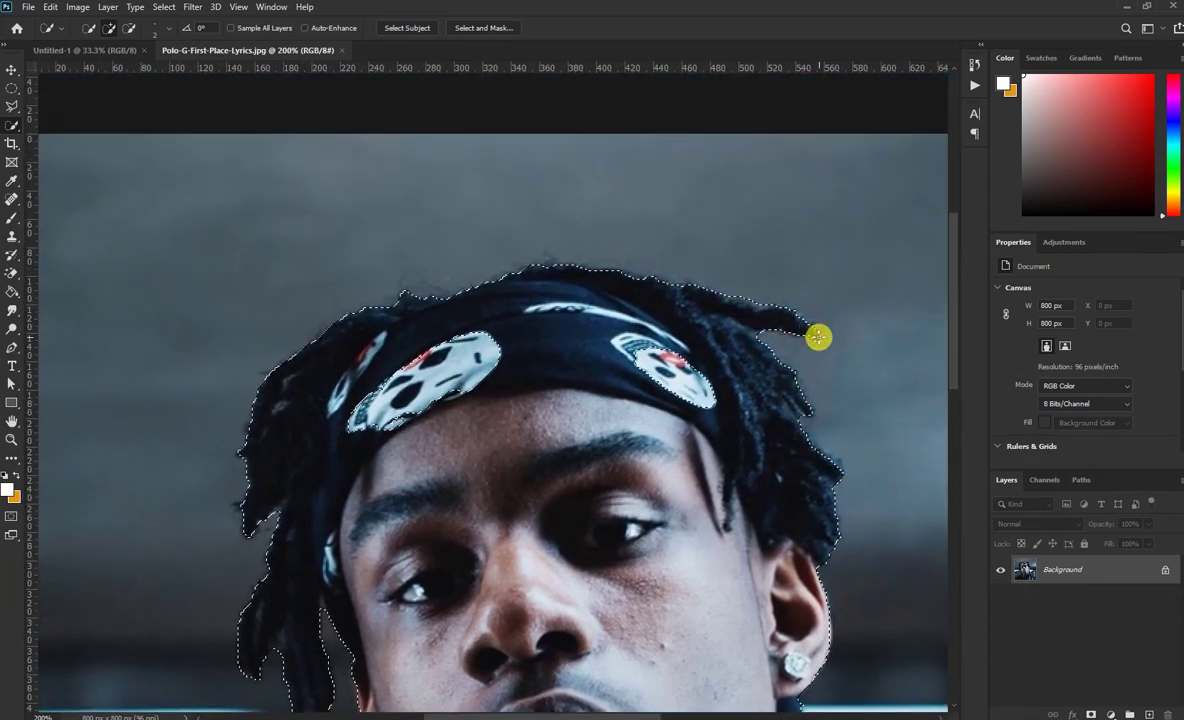
{"action": "scroll", "coordinate": [750, 305], "scroll_direction": "left", "scroll_amount": 8}
{"action": "scroll", "coordinate": [682, 272], "scroll_direction": "down", "scroll_amount": 2}
{"action": "scroll", "coordinate": [600, 360], "scroll_direction": "down", "scroll_amount": 2}
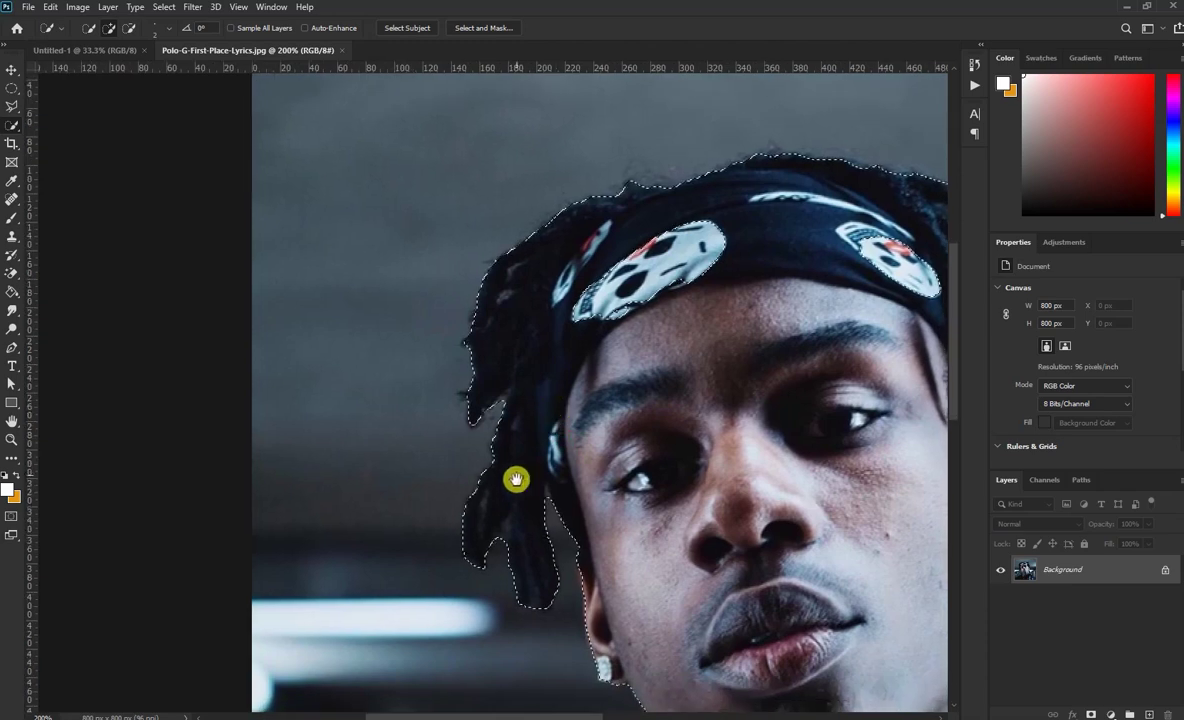
- Review the neck edge in Select and Mask and output the cut-out as a masked layer
{"action": "left_click", "coordinate": [480, 27]}
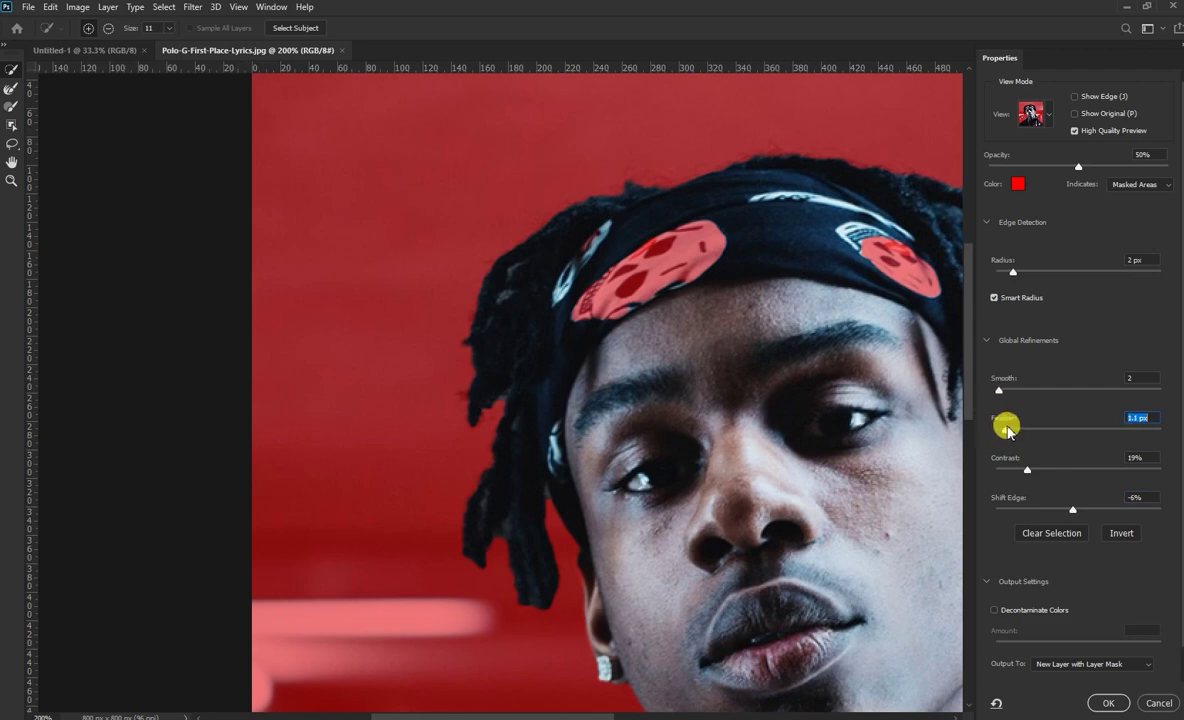
{"action": "left_click_drag", "start_coordinate": [851, 509], "coordinate": [579, 428]}
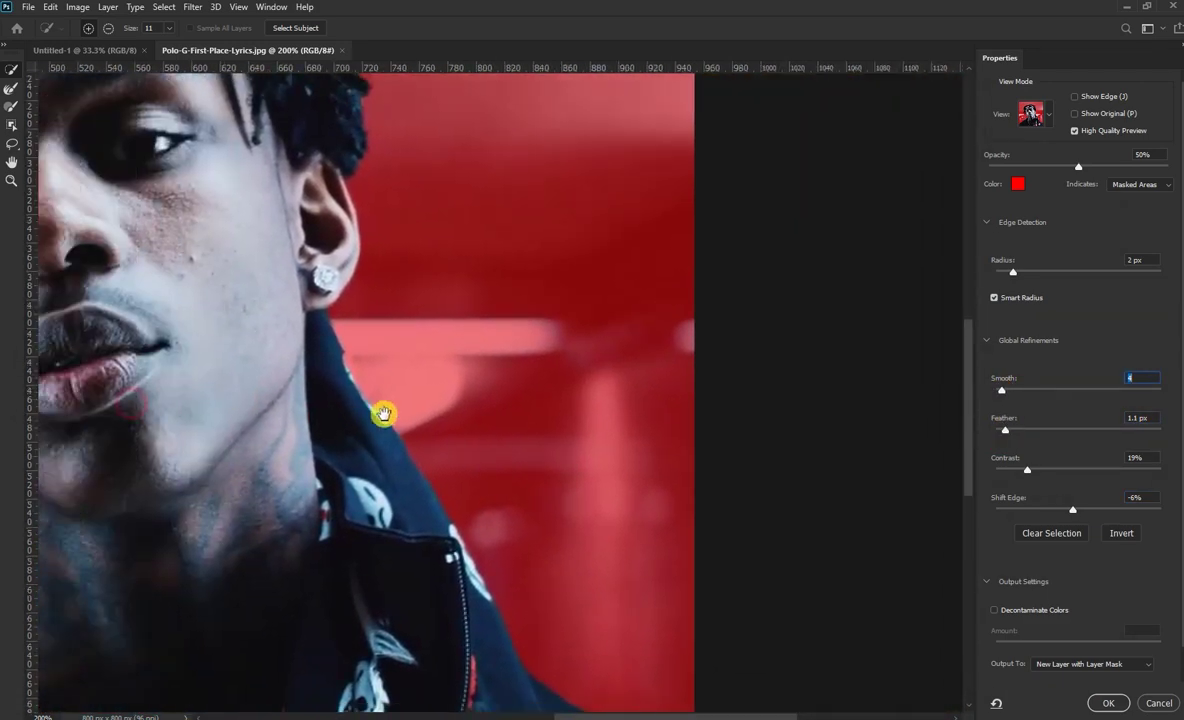
{"action": "mouse_move", "coordinate": [383, 415]}
{"action": "left_mouse_down"}
{"action": "mouse_move", "coordinate": [436, 402]}
{"action": "mouse_move", "coordinate": [488, 418]}
{"action": "left_mouse_up"}
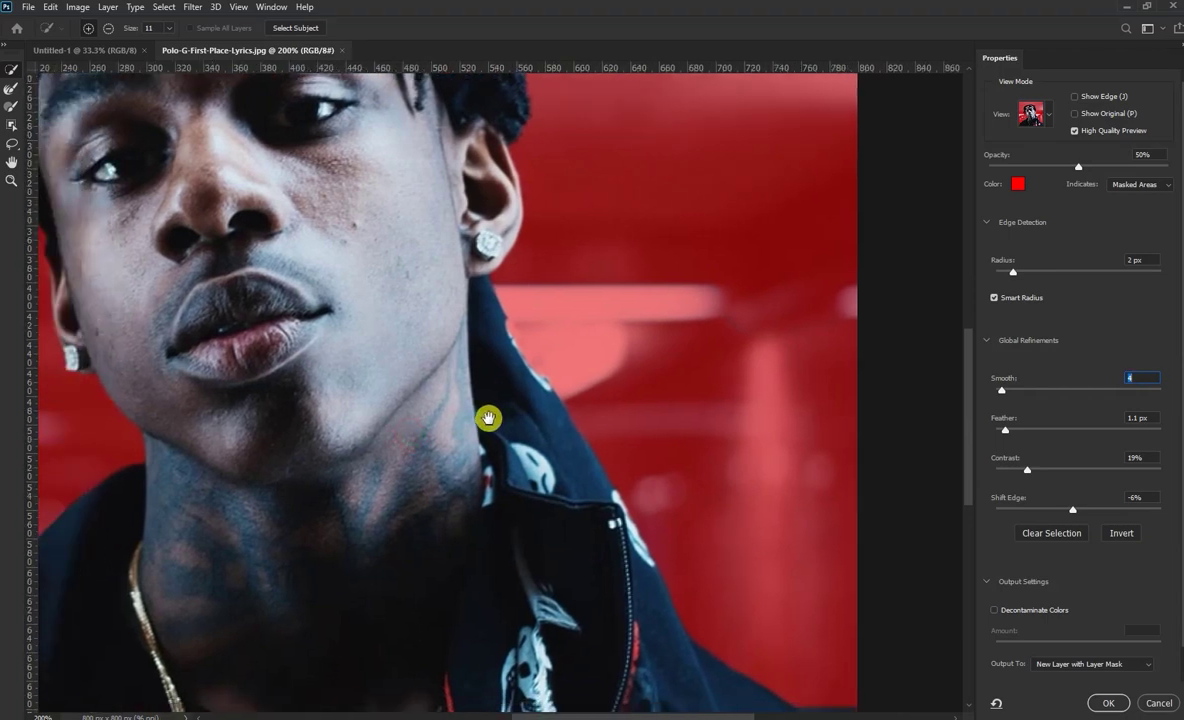
{"action": "left_click", "coordinate": [1104, 703]}
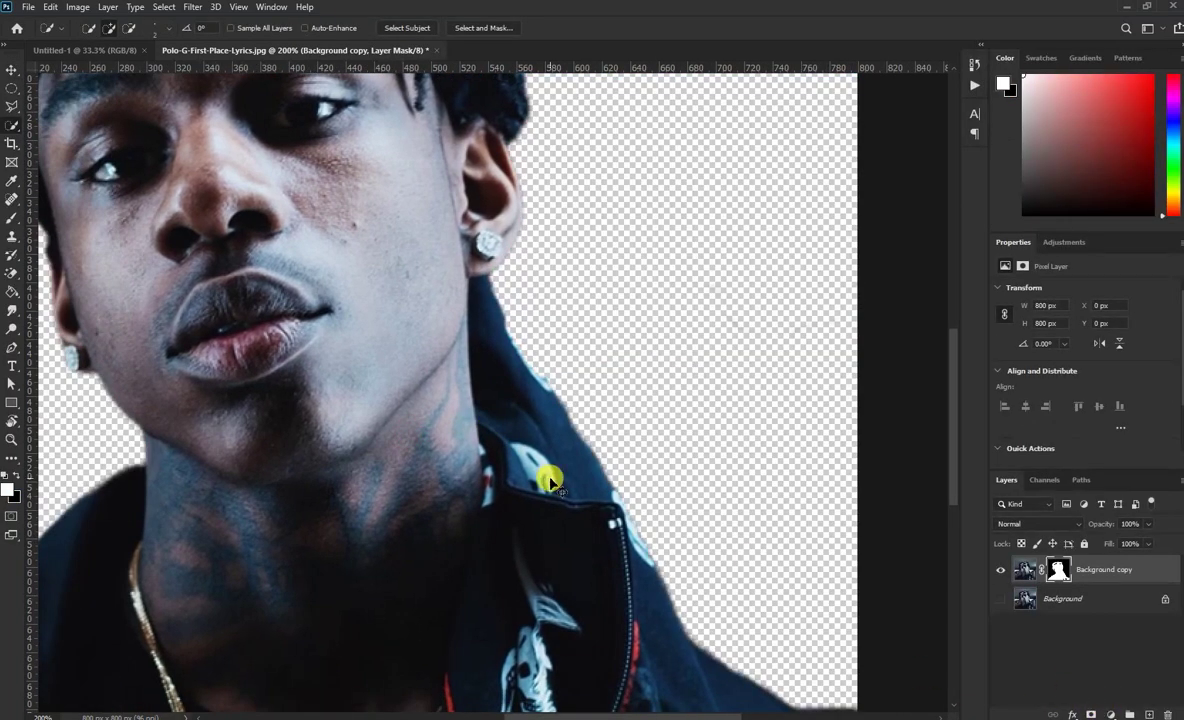
- Drag the masked portrait layer into the Untitled-1 document
{"action": "key", "text": "ctrl+0"}
{"action": "left_click", "coordinate": [11, 72]}
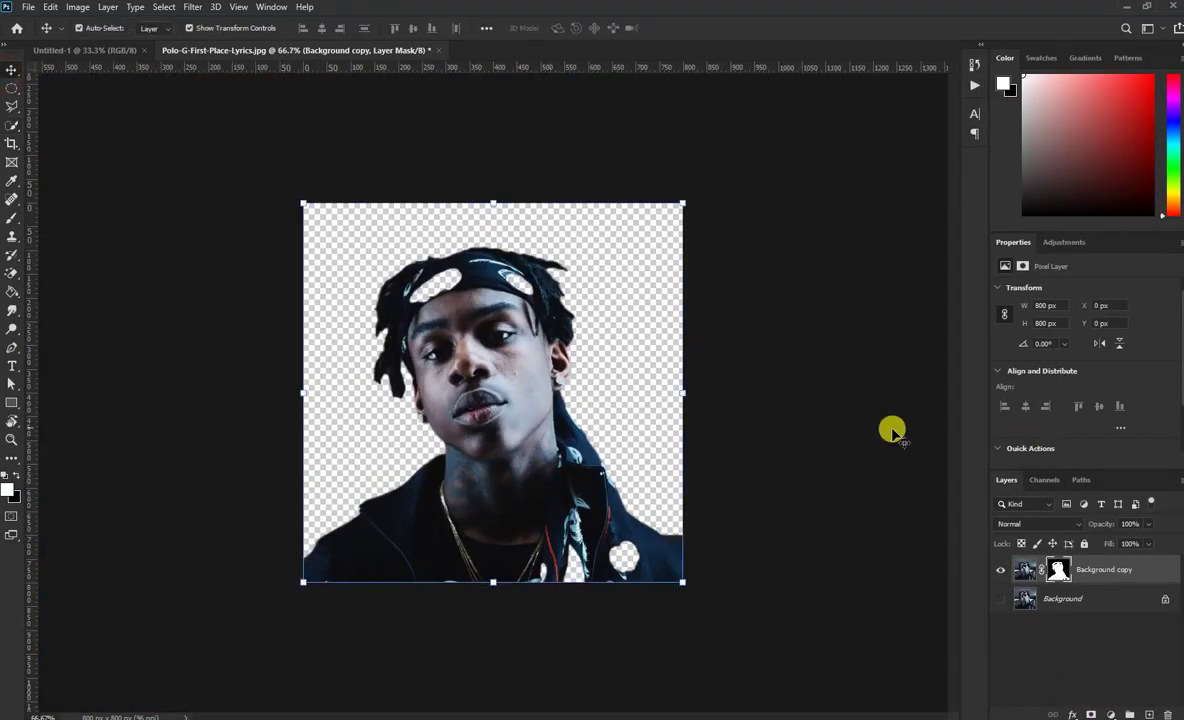
{"action": "mouse_move", "coordinate": [492, 389]}
{"action": "left_mouse_down"}
{"action": "mouse_move", "coordinate": [70, 57]}
{"action": "mouse_move", "coordinate": [517, 372]}
{"action": "left_mouse_up"}
- Convert the portrait layer to a smart object and scale it up on the canvas
{"action": "right_click", "coordinate": [1055, 578]}
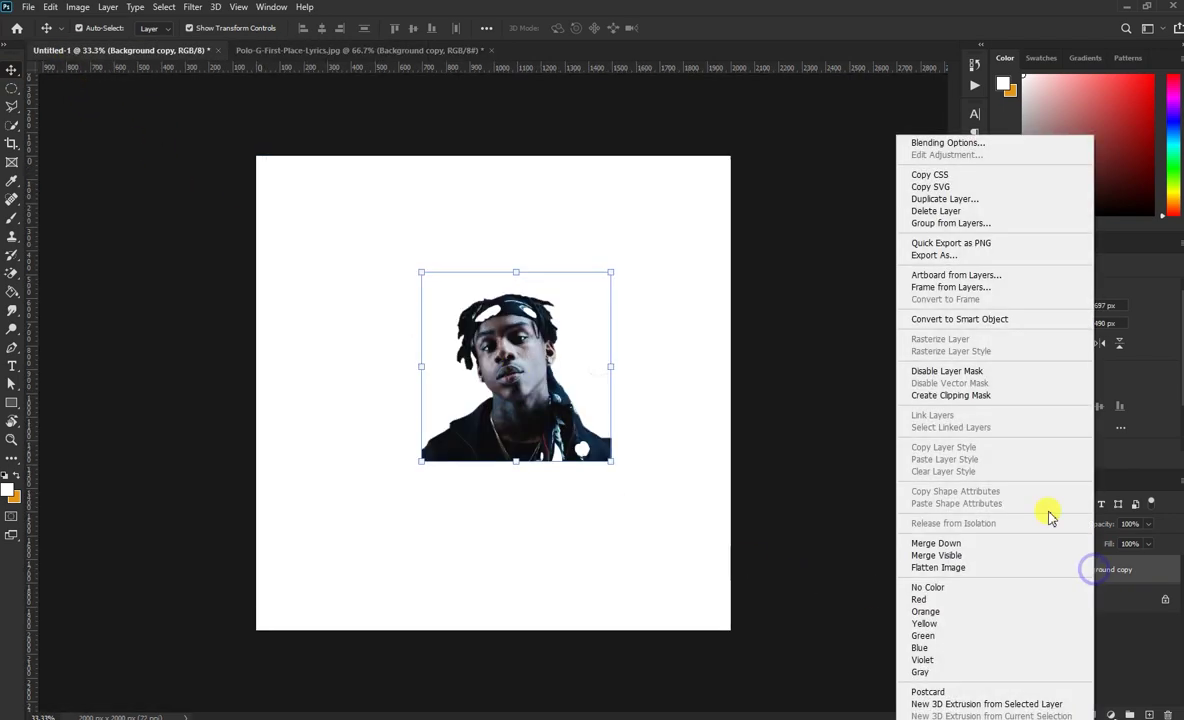
{"action": "left_click", "coordinate": [978, 318]}
{"action": "left_click_drag", "start_coordinate": [610, 461], "coordinate": [730, 580]}
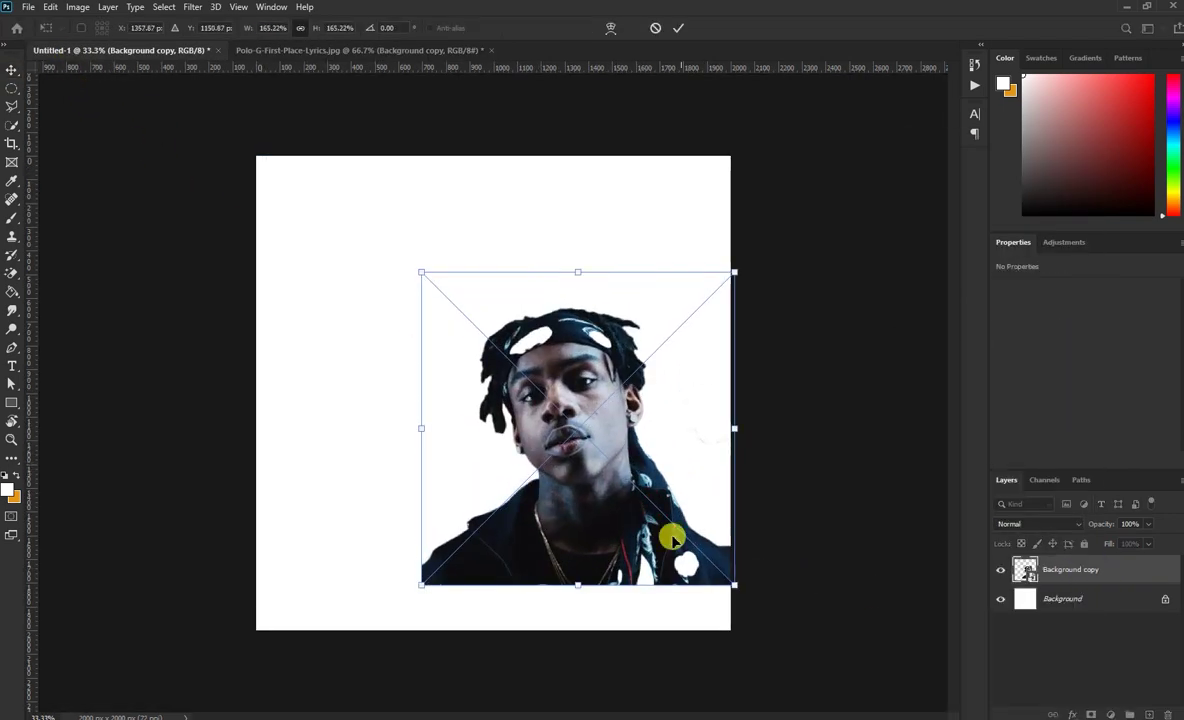
{"action": "left_click_drag", "start_coordinate": [674, 534], "coordinate": [576, 455]}
{"action": "left_click_drag", "start_coordinate": [669, 537], "coordinate": [753, 622]}
{"action": "left_click_drag", "start_coordinate": [620, 527], "coordinate": [575, 484]}
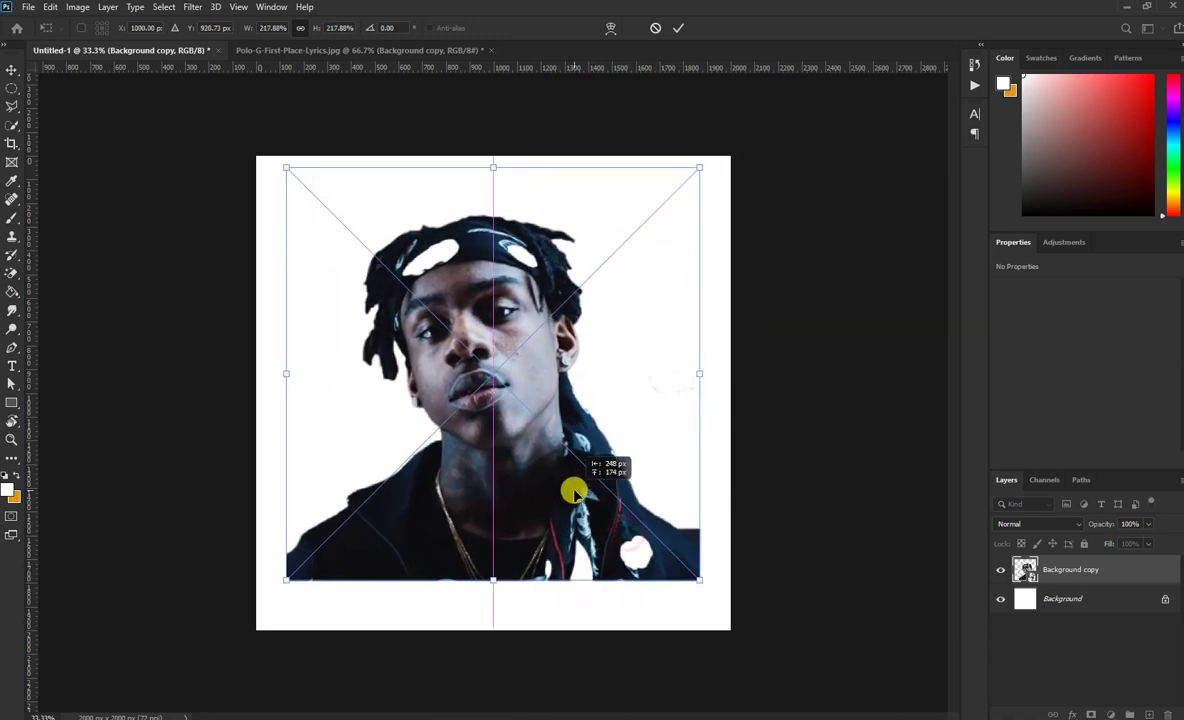
{"action": "left_click", "coordinate": [672, 28]}
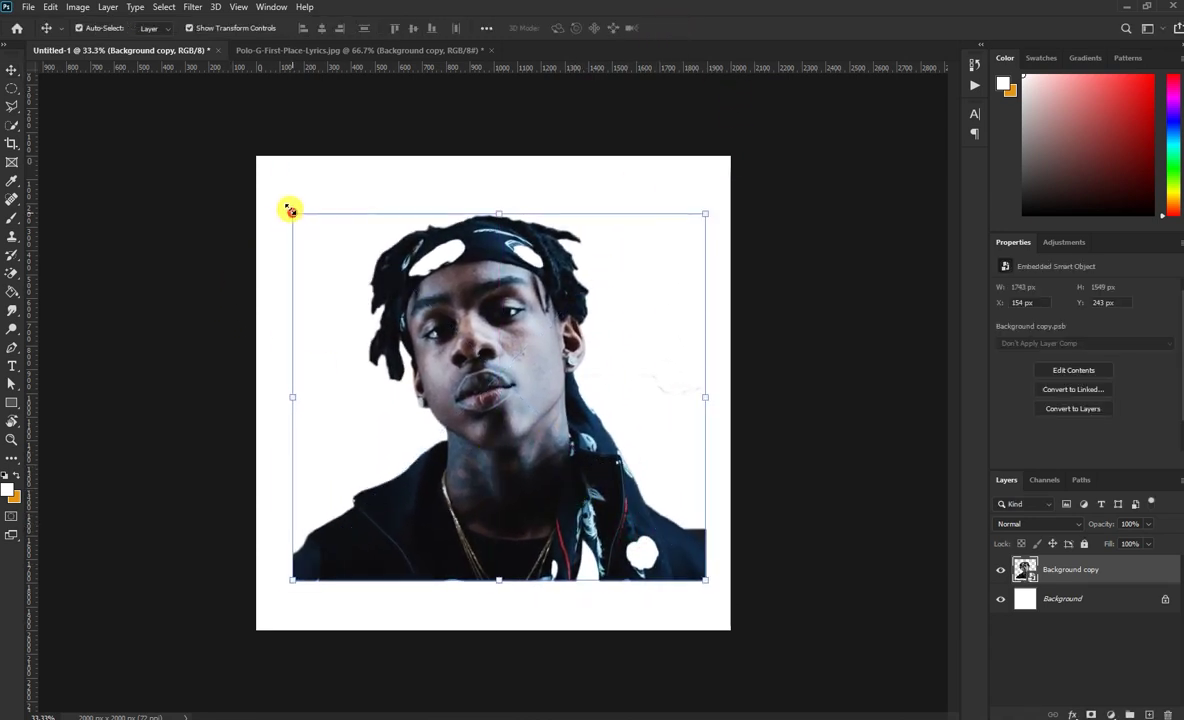
- Resize and shift the portrait to fill the canvas, then add a layer mask
{"action": "left_click_drag", "start_coordinate": [290, 211], "coordinate": [295, 218]}
{"action": "left_click_drag", "start_coordinate": [705, 588], "coordinate": [708, 597]}
{"action": "left_click_drag", "start_coordinate": [600, 500], "coordinate": [608, 503]}
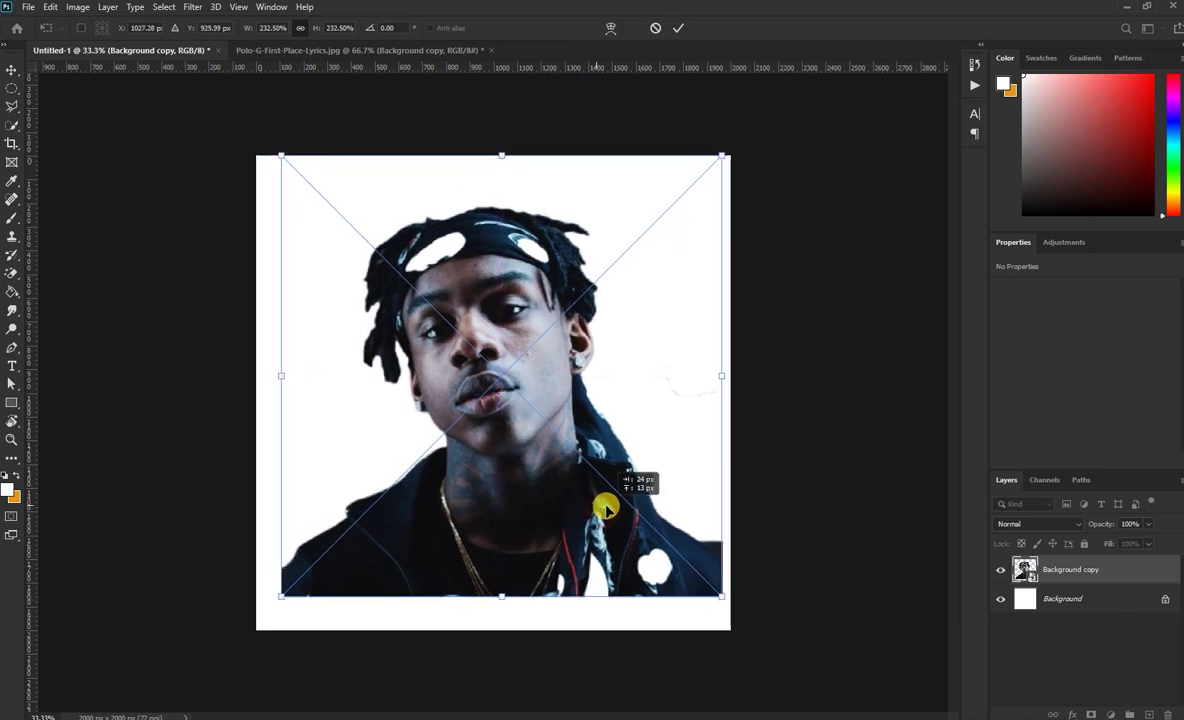
{"action": "left_click", "coordinate": [674, 28]}
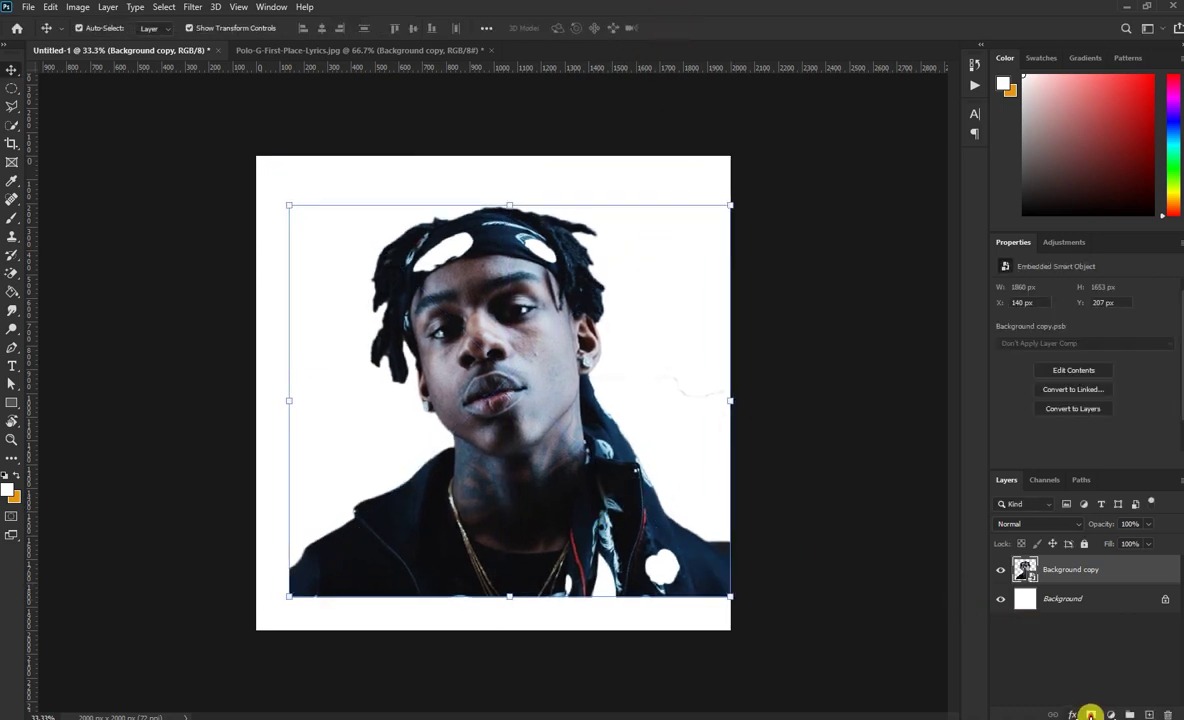
{"action": "left_click", "coordinate": [1090, 714]}
{"action": "left_click", "coordinate": [12, 217]}
- Set the view to 50%, switch to black and mask a patch beside the ear
{"action": "left_click", "coordinate": [720, 378]}
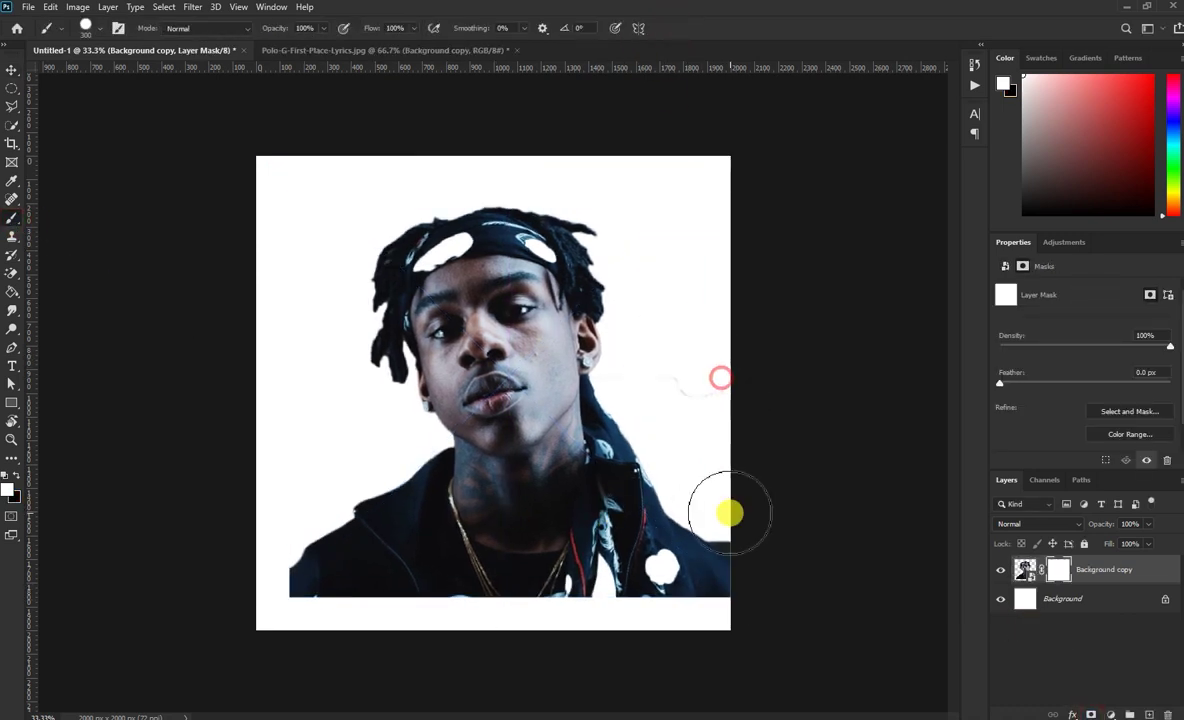
{"action": "key", "text": "ctrl+plus"}
{"action": "key", "text": "ctrl+plus"}
{"action": "key", "text": "ctrl+minus"}
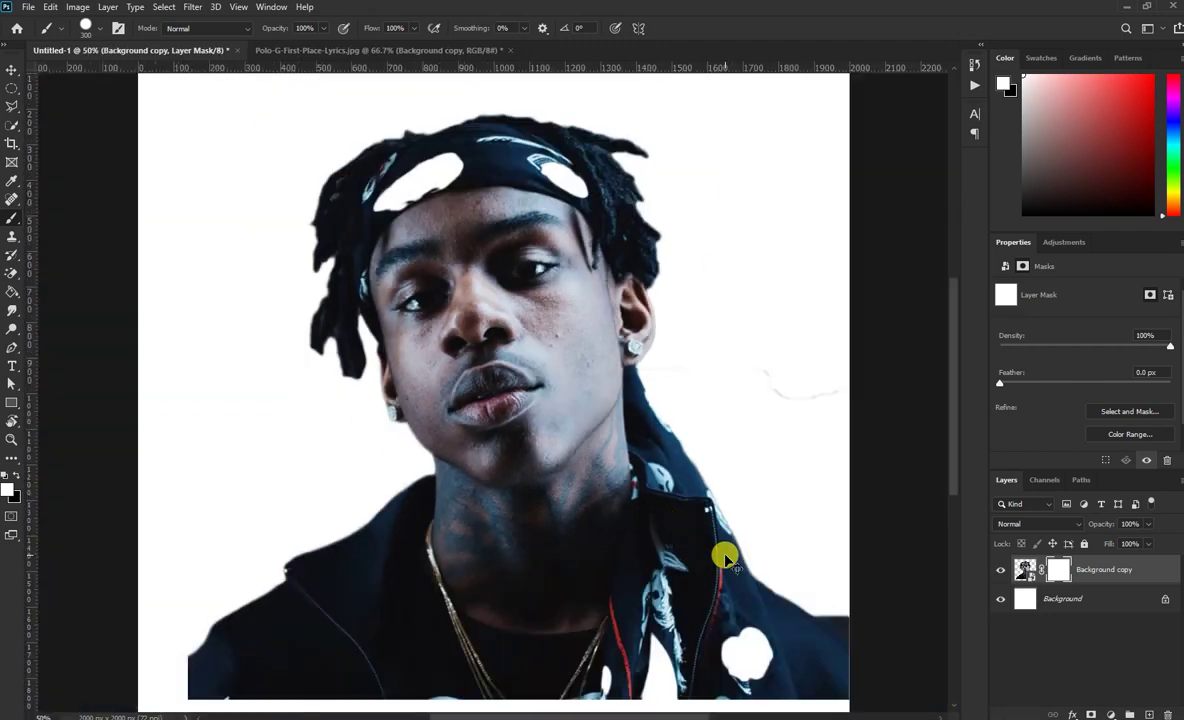
{"action": "left_click", "coordinate": [1004, 568]}
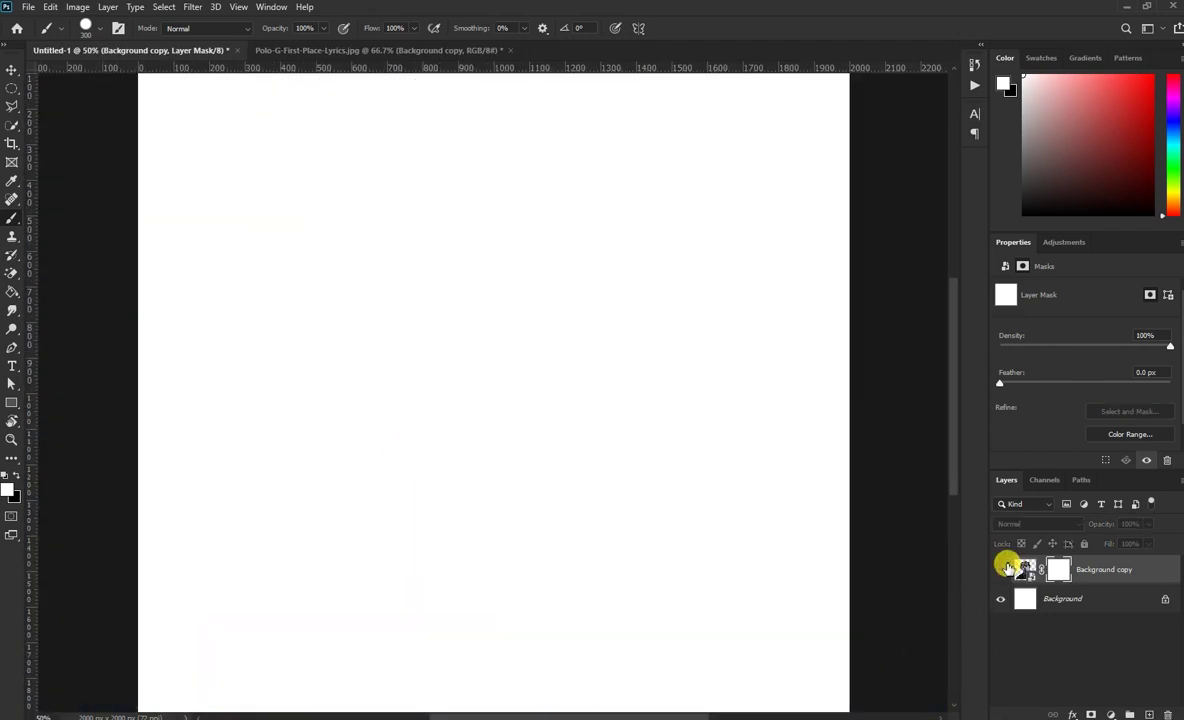
{"action": "left_click", "coordinate": [750, 376]}
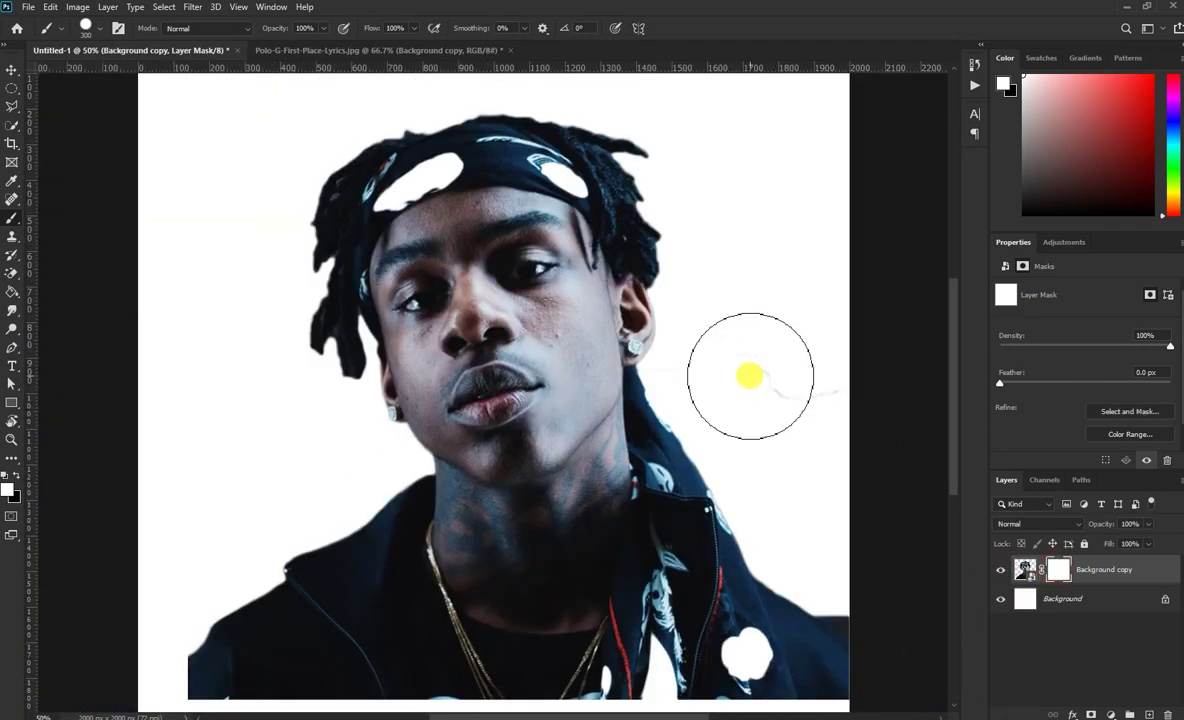
{"action": "key", "text": "x"}
{"action": "left_click_drag", "start_coordinate": [753, 347], "coordinate": [737, 374]}
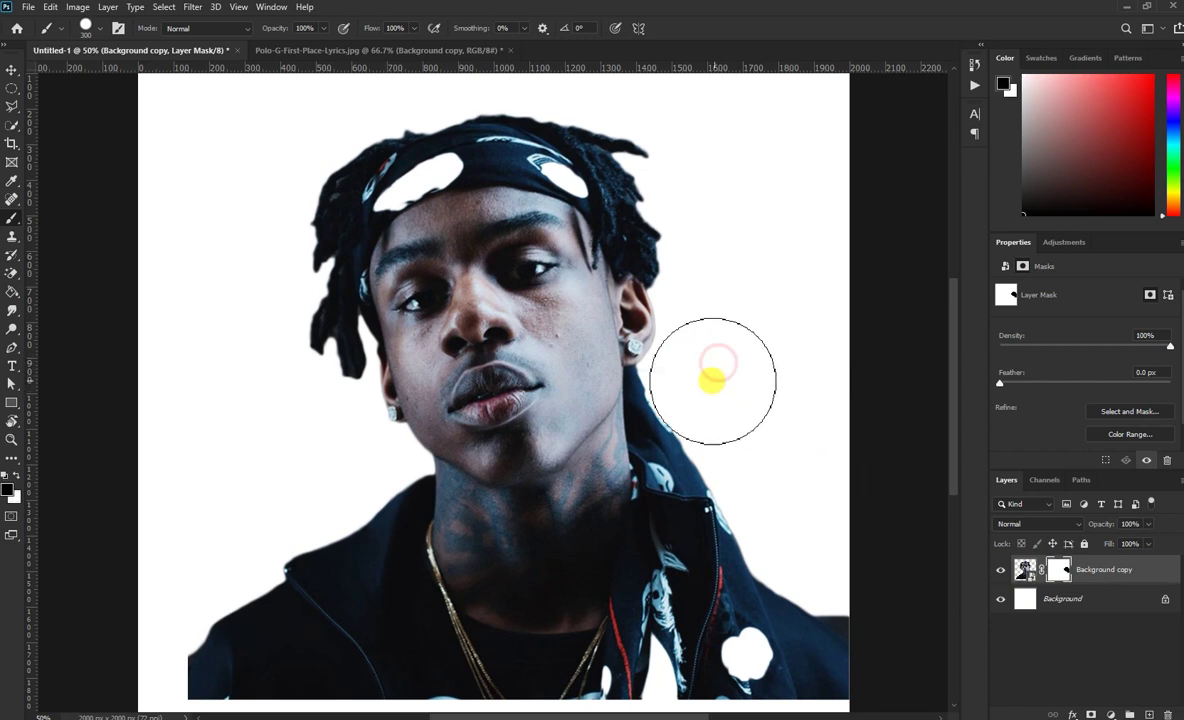
- Mask out the right-hand jacket and the dark neck edge
{"action": "key", "text": "bracketleft"}
{"action": "key", "text": "bracketleft"}
{"action": "key", "text": "bracketleft"}
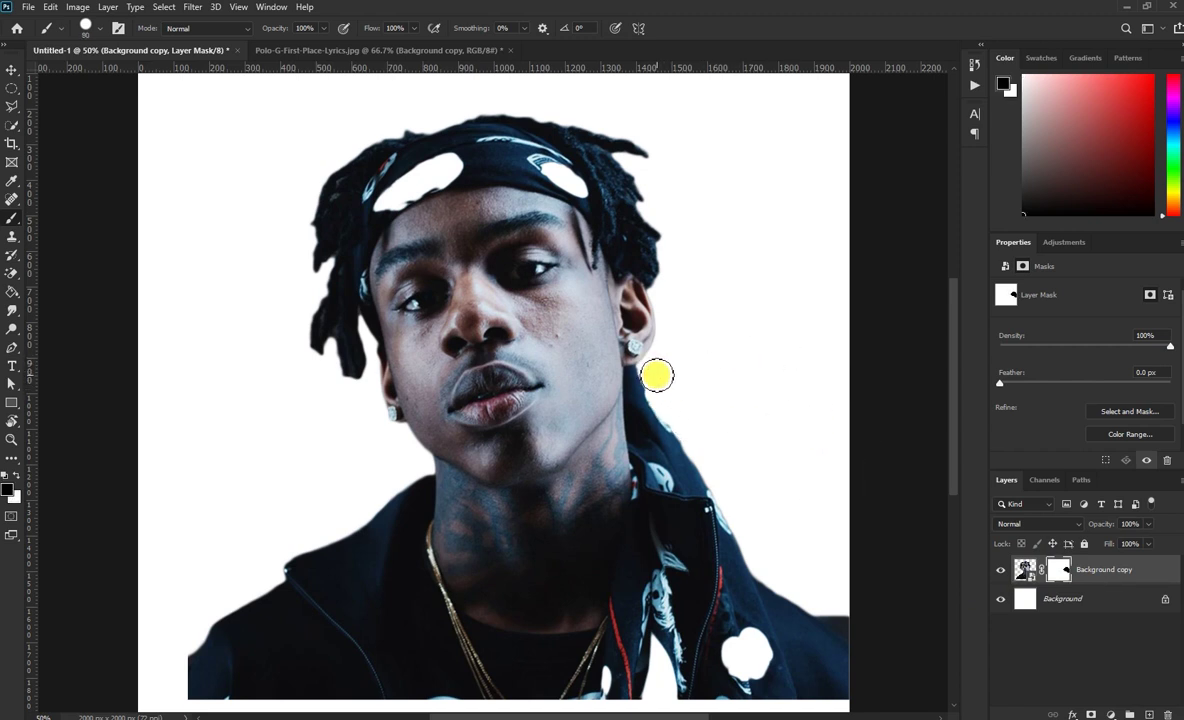
{"action": "mouse_move", "coordinate": [667, 397]}
{"action": "left_mouse_down"}
{"action": "mouse_move", "coordinate": [749, 522]}
{"action": "mouse_move", "coordinate": [629, 258]}
{"action": "mouse_move", "coordinate": [661, 355]}
{"action": "left_mouse_up"}
{"action": "left_click_drag", "start_coordinate": [620, 244], "coordinate": [637, 309]}
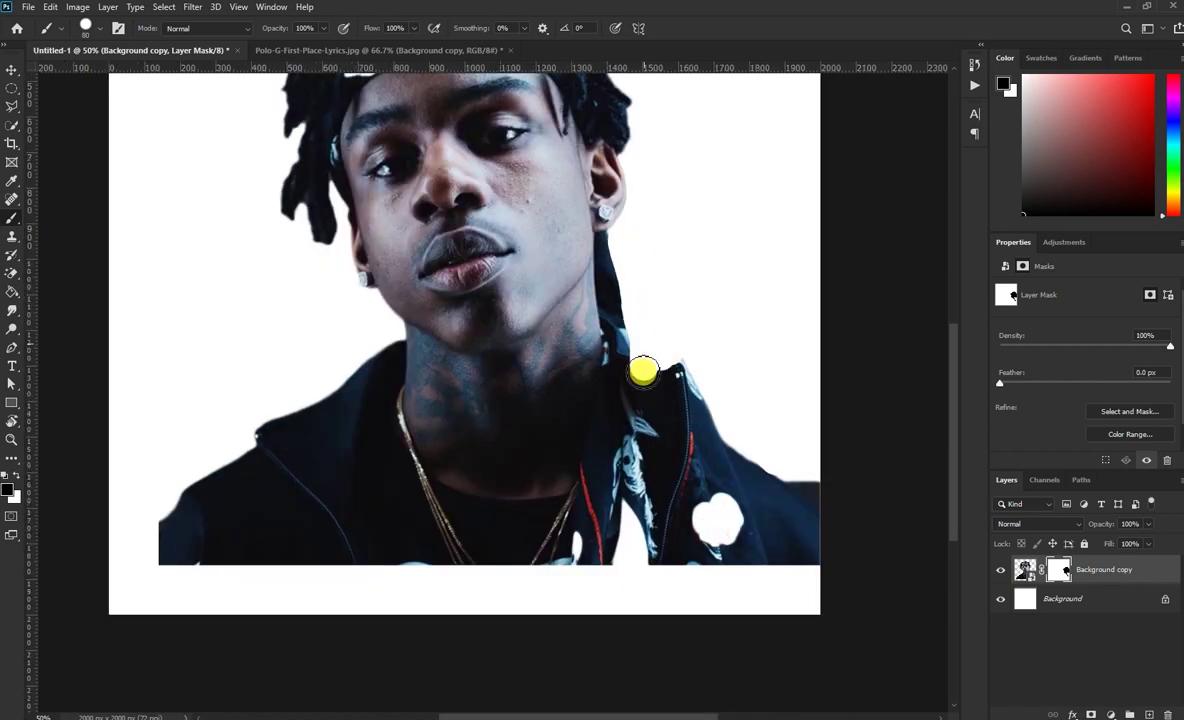
{"action": "left_click_drag", "start_coordinate": [643, 372], "coordinate": [600, 521]}
{"action": "mouse_move", "coordinate": [640, 340]}
{"action": "left_mouse_down"}
{"action": "mouse_move", "coordinate": [624, 492]}
{"action": "mouse_move", "coordinate": [643, 569]}
{"action": "left_mouse_up"}
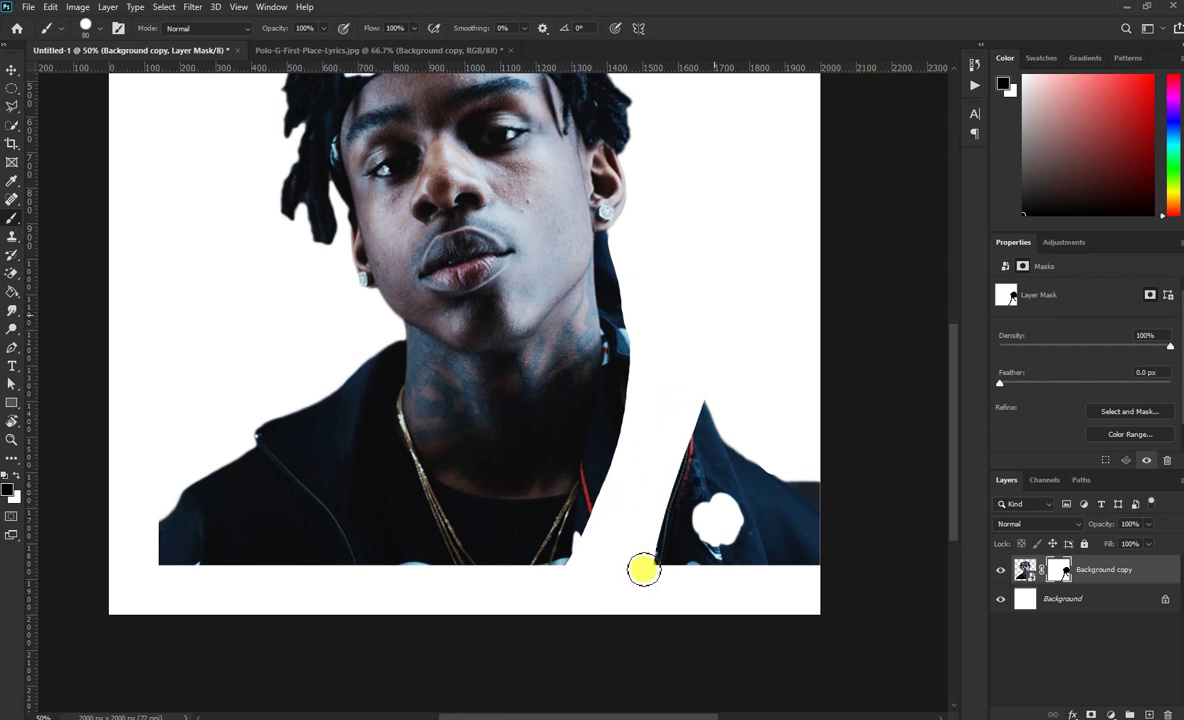
{"action": "key", "text": "bracketright"}
{"action": "key", "text": "bracketright"}
{"action": "key", "text": "bracketright"}
{"action": "mouse_move", "coordinate": [687, 410]}
{"action": "left_mouse_down"}
{"action": "mouse_move", "coordinate": [753, 470]}
{"action": "mouse_move", "coordinate": [780, 570]}
{"action": "left_mouse_up"}
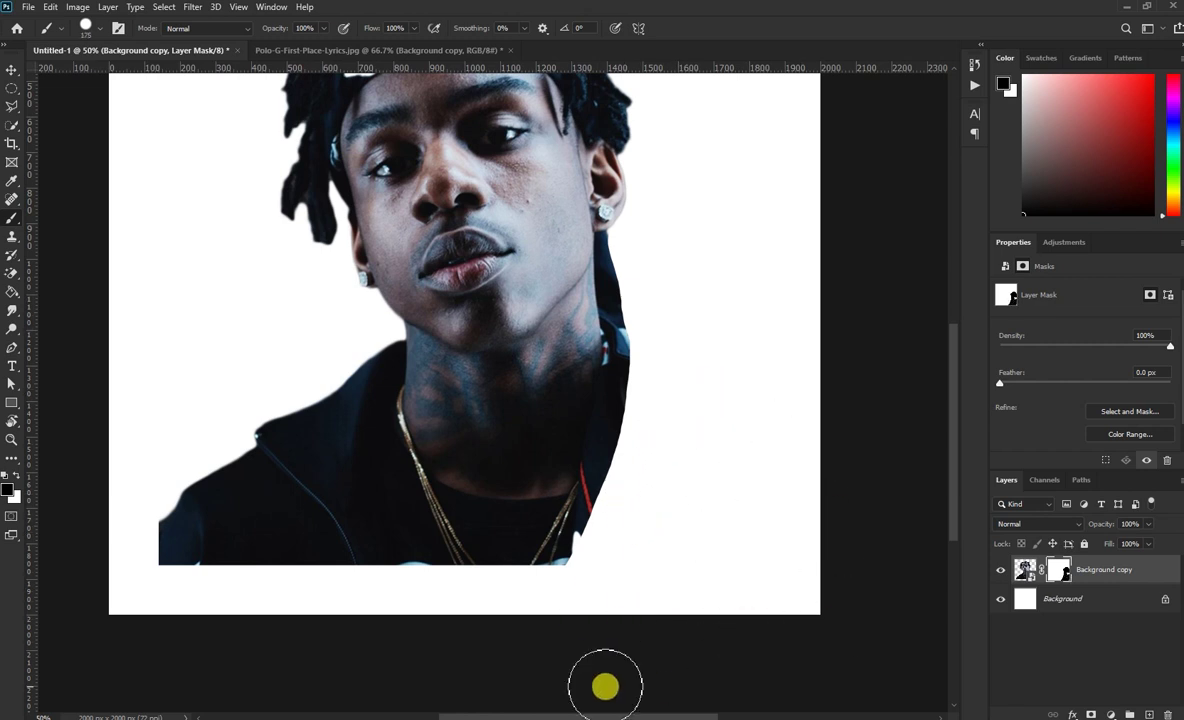
- Hide the left jacket and shoulder, then tidy the mask along both neck edges
{"action": "left_click_drag", "start_coordinate": [329, 356], "coordinate": [425, 674]}
{"action": "mouse_move", "coordinate": [256, 380]}
{"action": "left_mouse_down"}
{"action": "mouse_move", "coordinate": [264, 449]}
{"action": "mouse_move", "coordinate": [208, 577]}
{"action": "mouse_move", "coordinate": [265, 380]}
{"action": "mouse_move", "coordinate": [331, 320]}
{"action": "mouse_move", "coordinate": [393, 573]}
{"action": "left_mouse_up"}
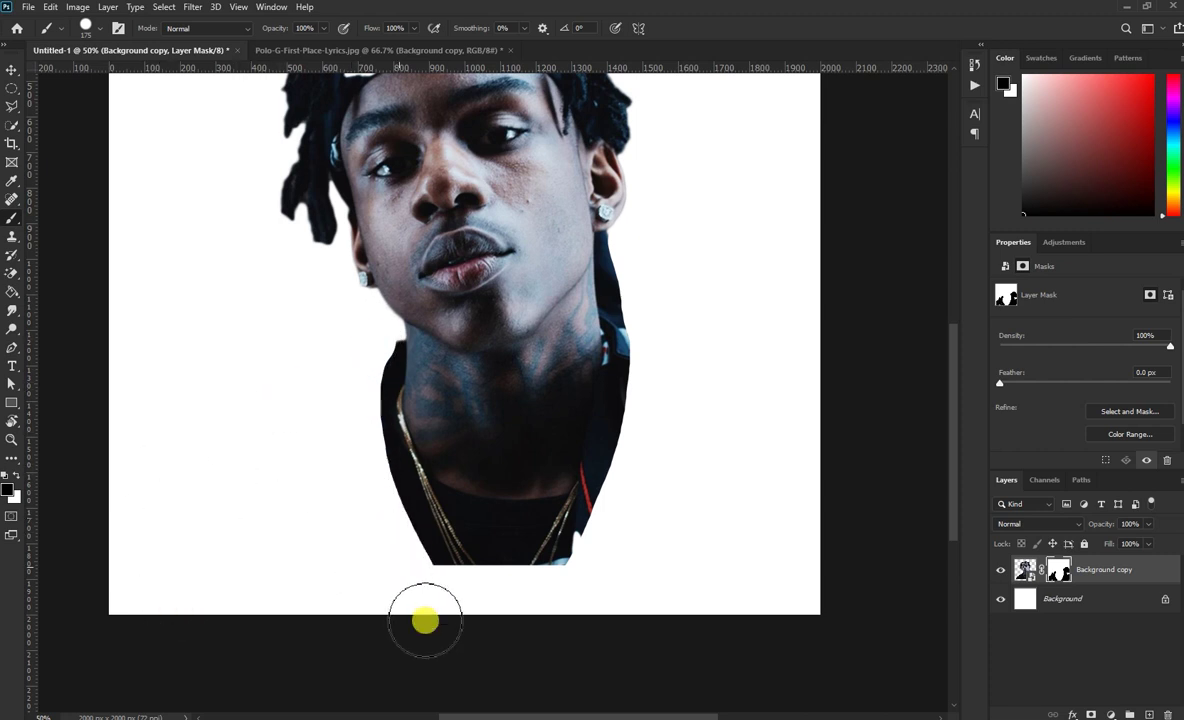
{"action": "mouse_move", "coordinate": [352, 404]}
{"action": "left_mouse_down"}
{"action": "mouse_move", "coordinate": [380, 509]}
{"action": "mouse_move", "coordinate": [338, 439]}
{"action": "mouse_move", "coordinate": [415, 555]}
{"action": "mouse_move", "coordinate": [502, 629]}
{"action": "mouse_move", "coordinate": [335, 402]}
{"action": "mouse_move", "coordinate": [402, 540]}
{"action": "mouse_move", "coordinate": [322, 389]}
{"action": "mouse_move", "coordinate": [351, 399]}
{"action": "mouse_move", "coordinate": [441, 571]}
{"action": "mouse_move", "coordinate": [291, 341]}
{"action": "mouse_move", "coordinate": [316, 358]}
{"action": "left_mouse_up"}
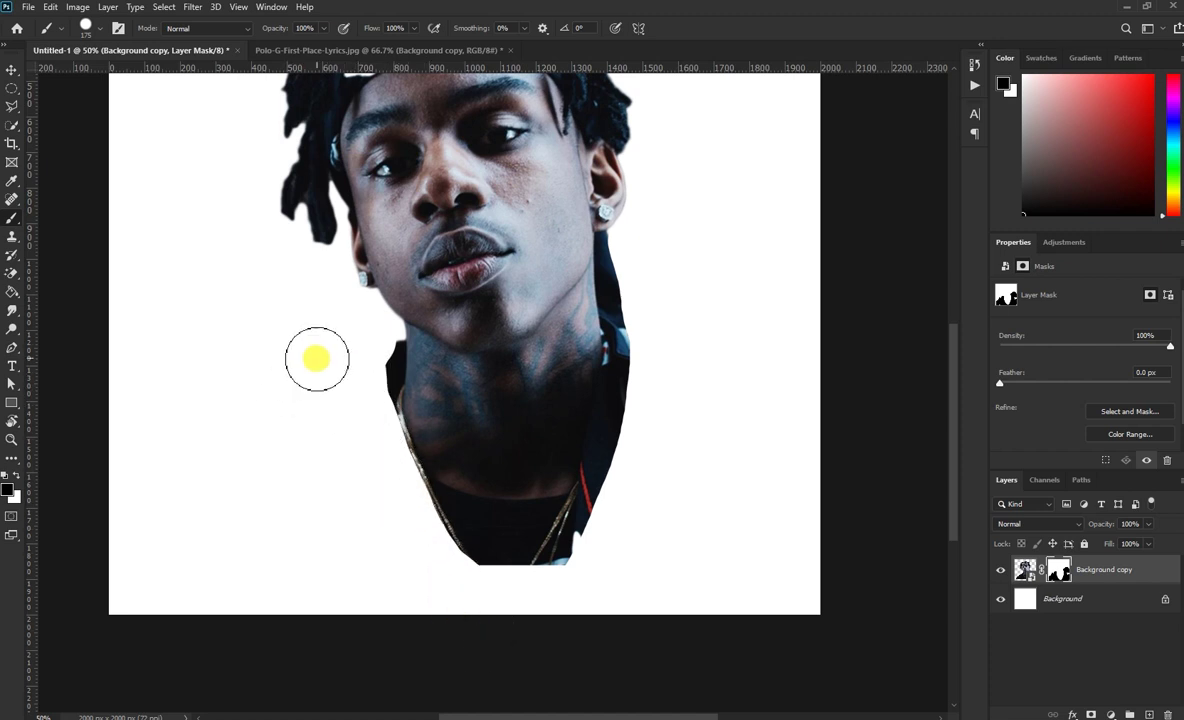
{"action": "left_click_drag", "start_coordinate": [386, 342], "coordinate": [360, 402]}
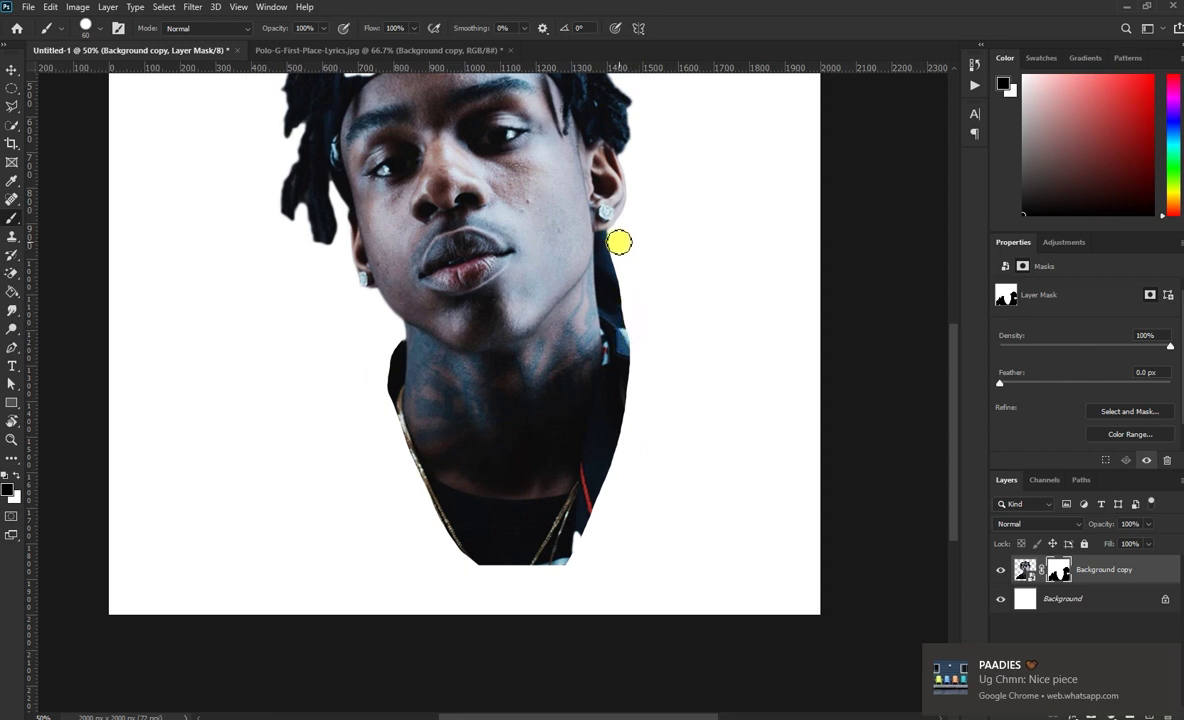
{"action": "left_click_drag", "start_coordinate": [615, 241], "coordinate": [624, 302]}
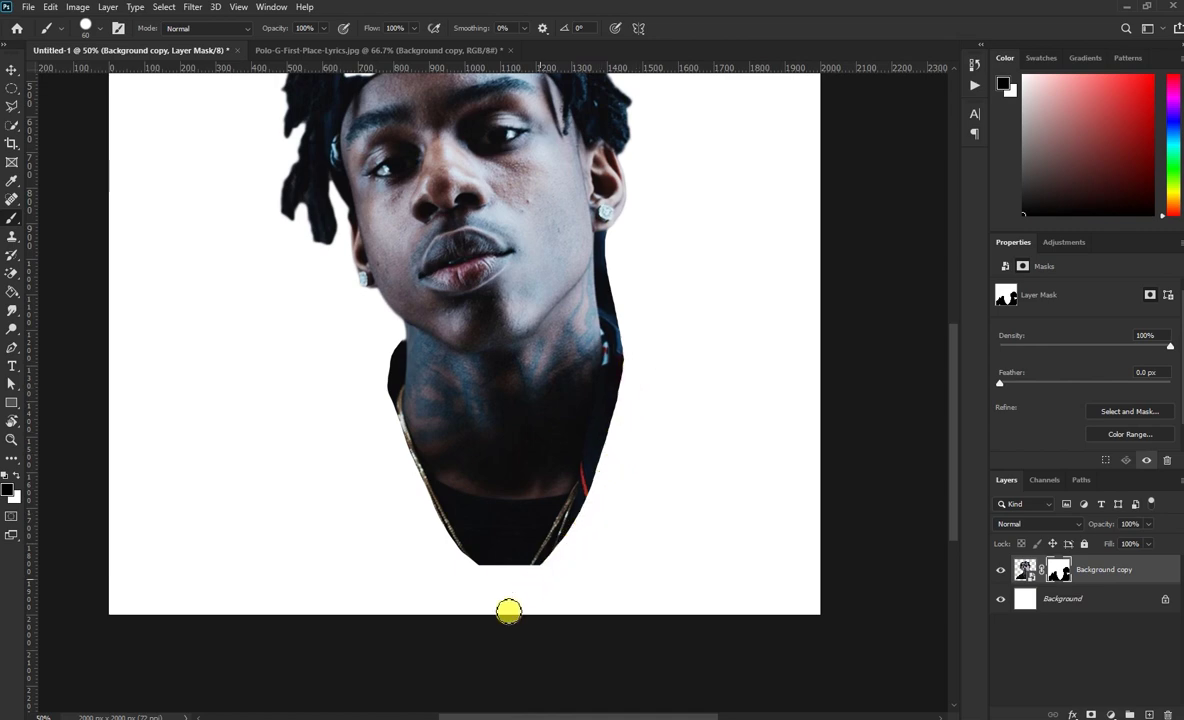
{"action": "key", "text": "ctrl+minus"}
{"action": "key", "text": "ctrl+minus"}
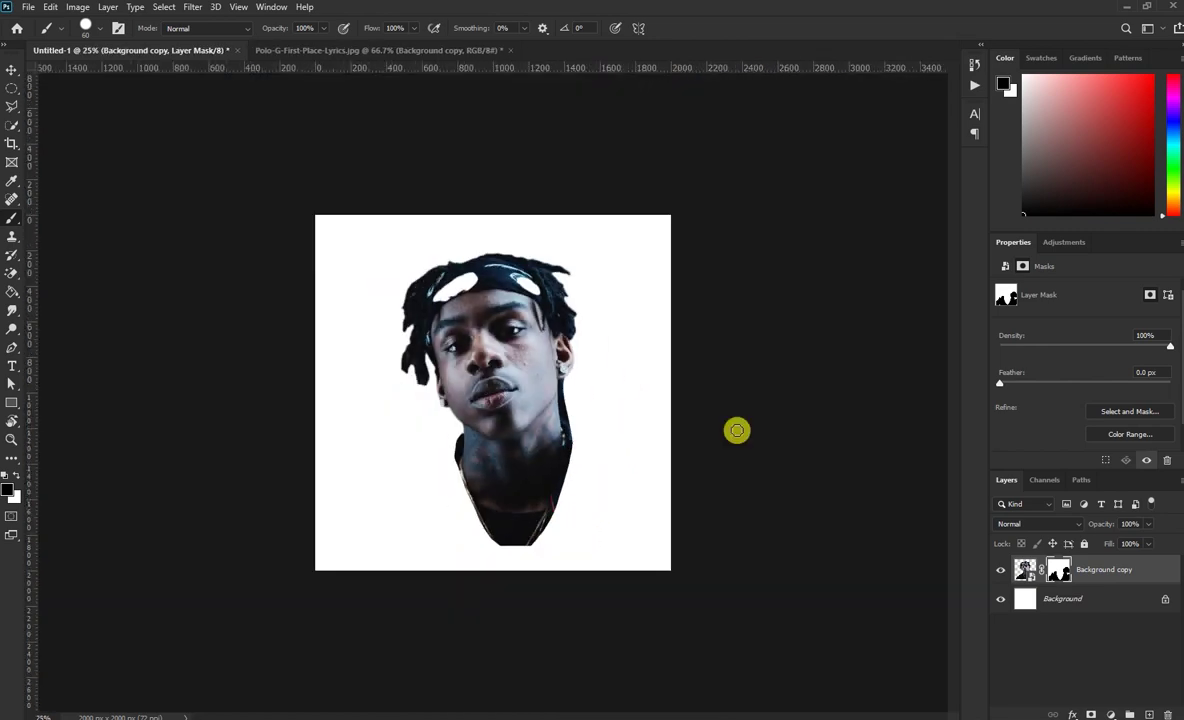
- Convert the masked portrait to a smart object, then rasterize it
{"action": "right_click", "coordinate": [1092, 575]}
{"action": "left_click", "coordinate": [946, 254]}
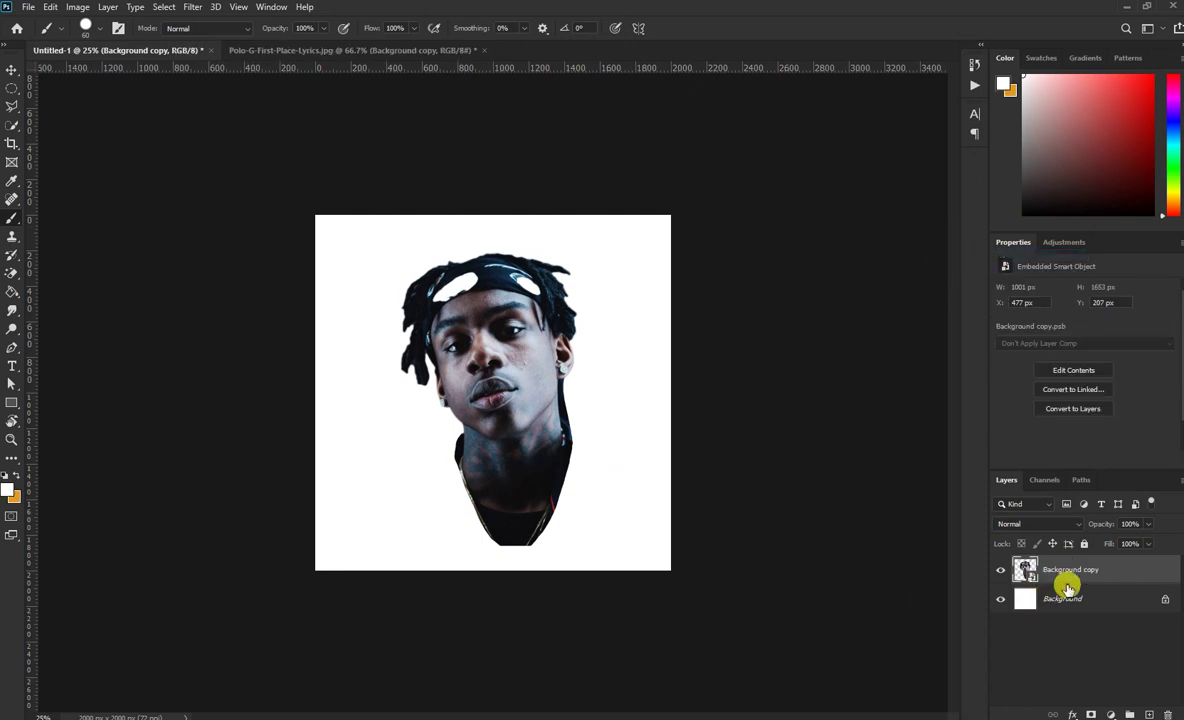
{"action": "right_click", "coordinate": [1068, 581]}
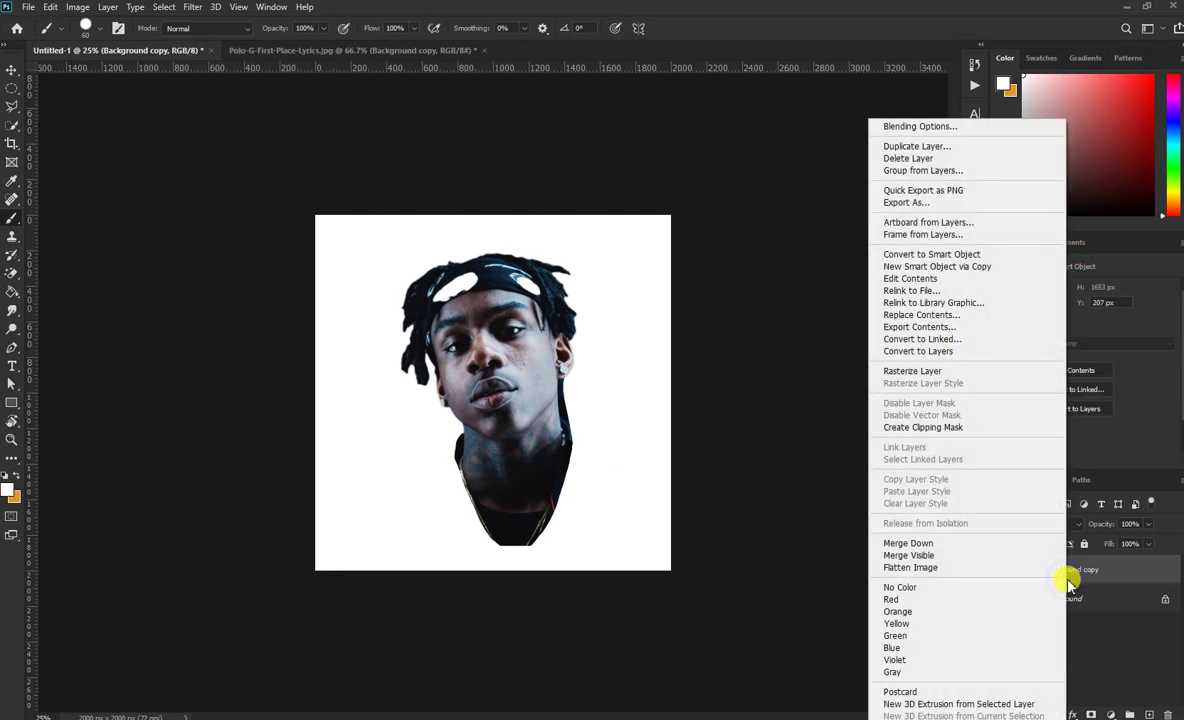
{"action": "left_click", "coordinate": [905, 372]}
- Use Liquify to push the shirt's edges and bottom into a sharp drip point
{"action": "left_click", "coordinate": [12, 70]}
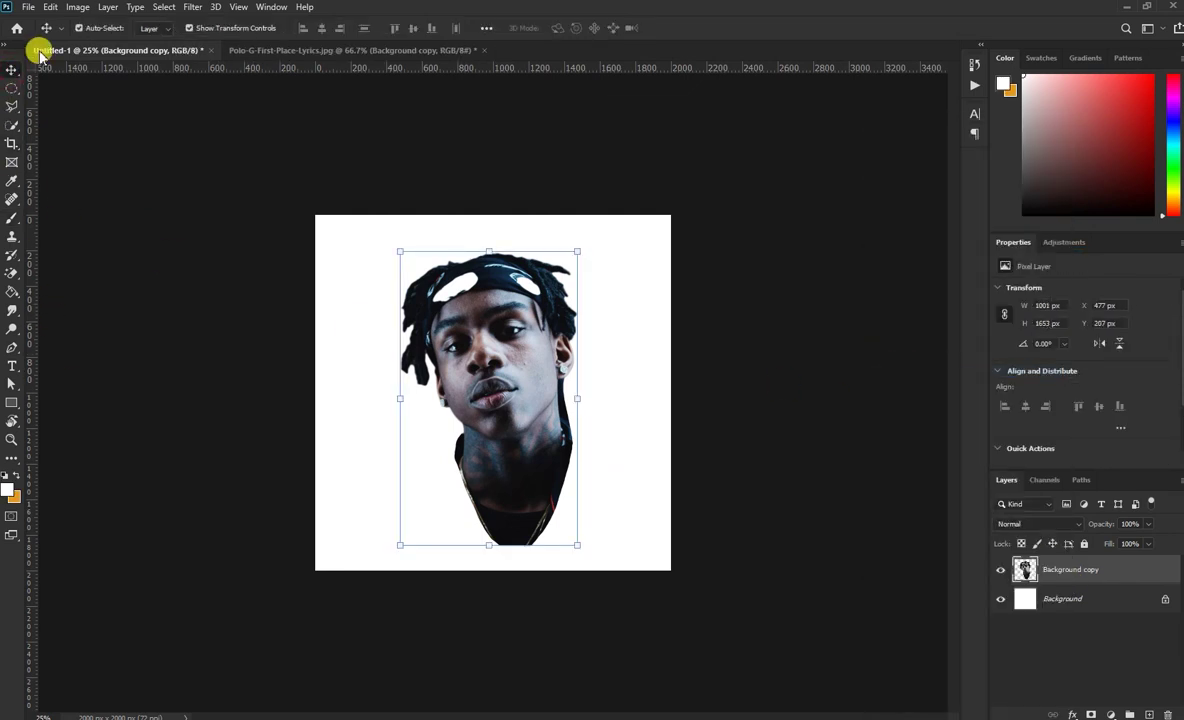
{"action": "left_click", "coordinate": [195, 8]}
{"action": "left_click", "coordinate": [219, 114]}
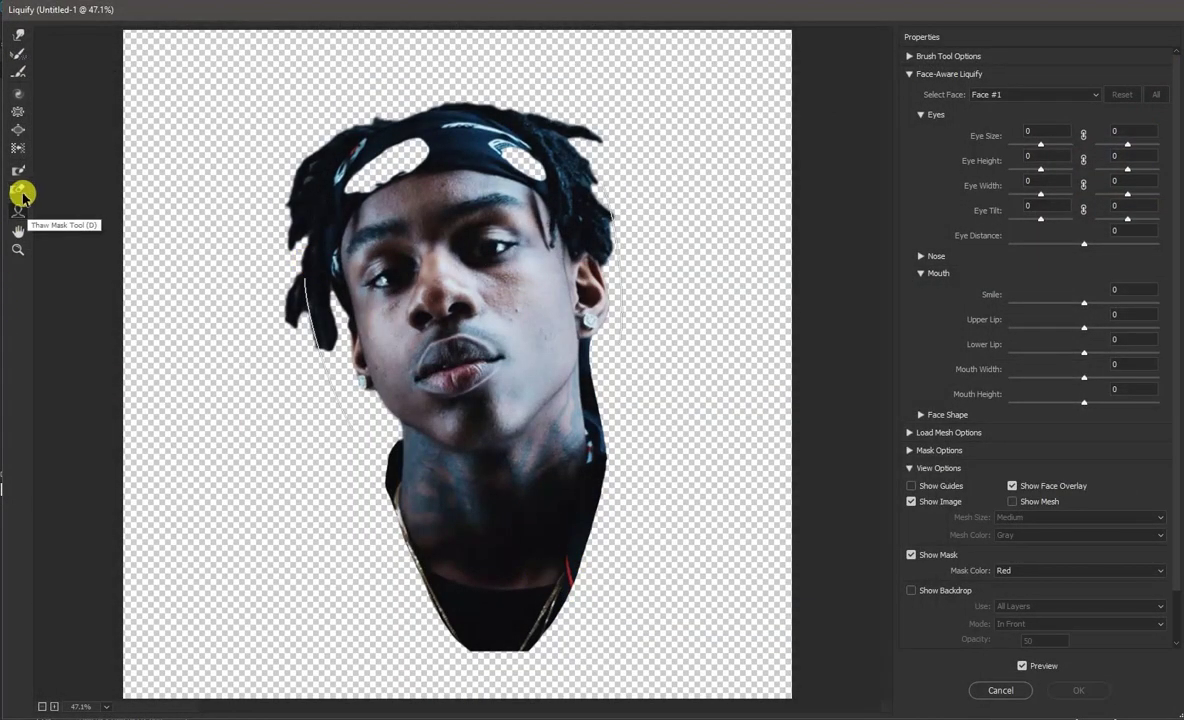
{"action": "mouse_move", "coordinate": [478, 657]}
{"action": "left_mouse_down"}
{"action": "mouse_move", "coordinate": [483, 704]}
{"action": "mouse_move", "coordinate": [517, 686]}
{"action": "left_mouse_up"}
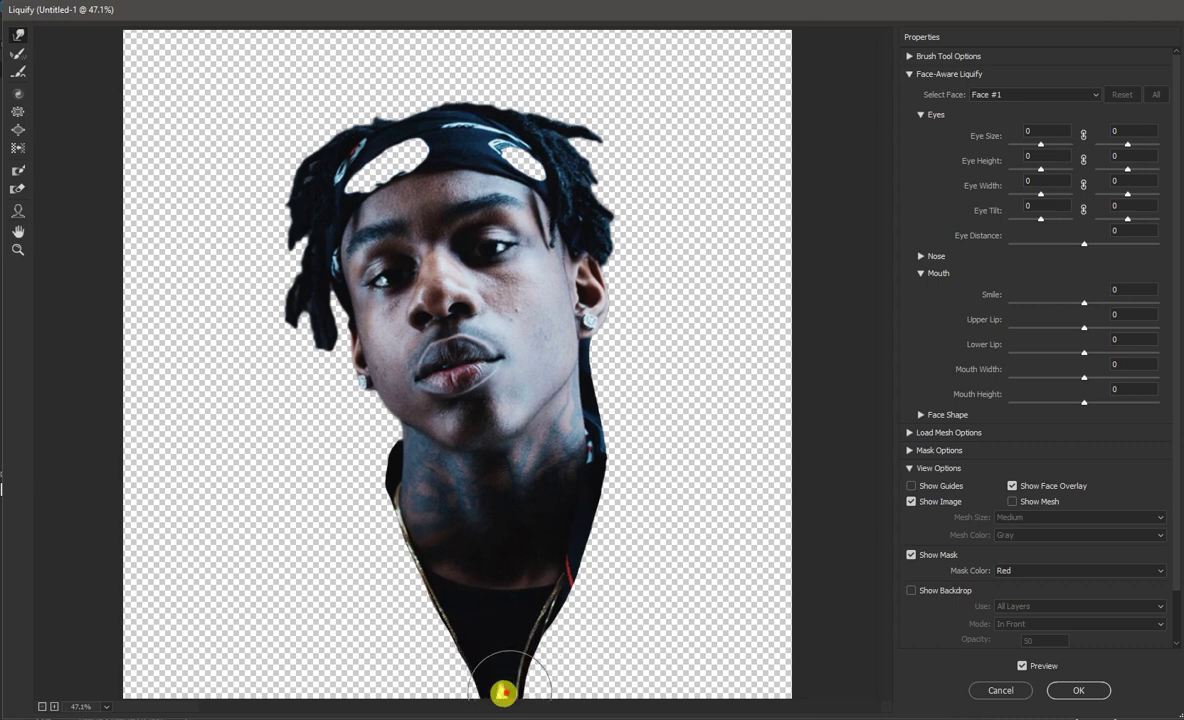
{"action": "left_click_drag", "start_coordinate": [472, 665], "coordinate": [466, 673]}
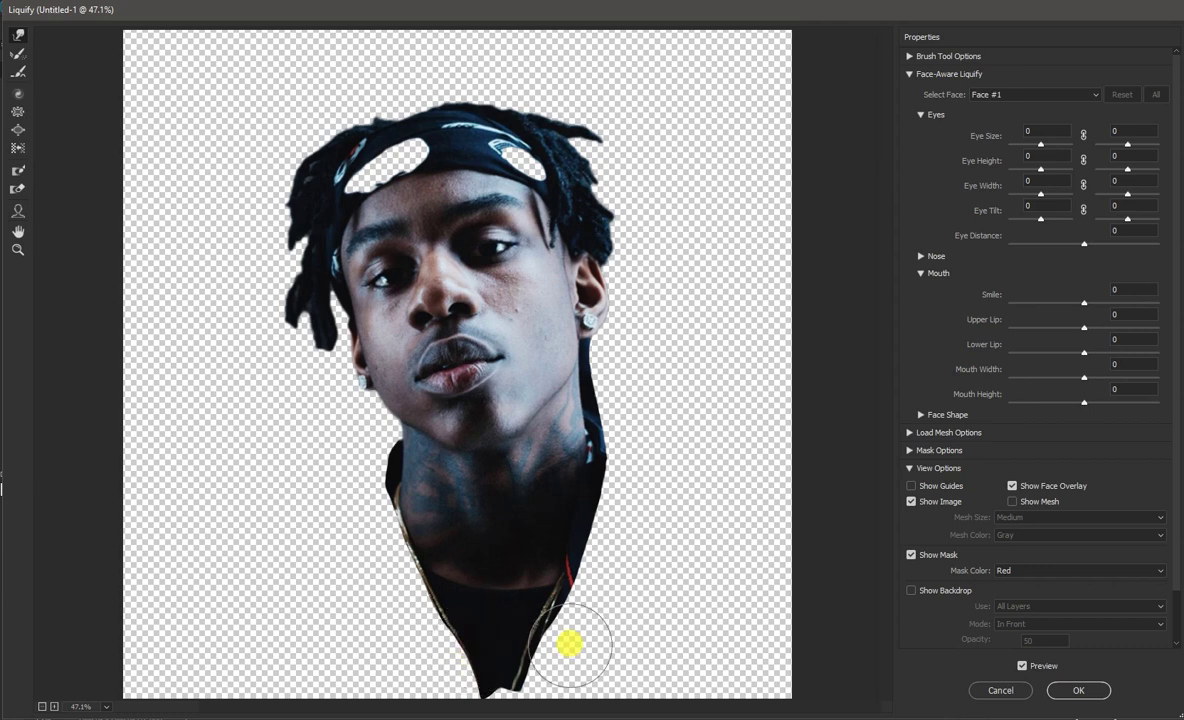
{"action": "mouse_move", "coordinate": [588, 582]}
{"action": "left_mouse_down"}
{"action": "mouse_move", "coordinate": [600, 557]}
{"action": "mouse_move", "coordinate": [547, 623]}
{"action": "left_mouse_up"}
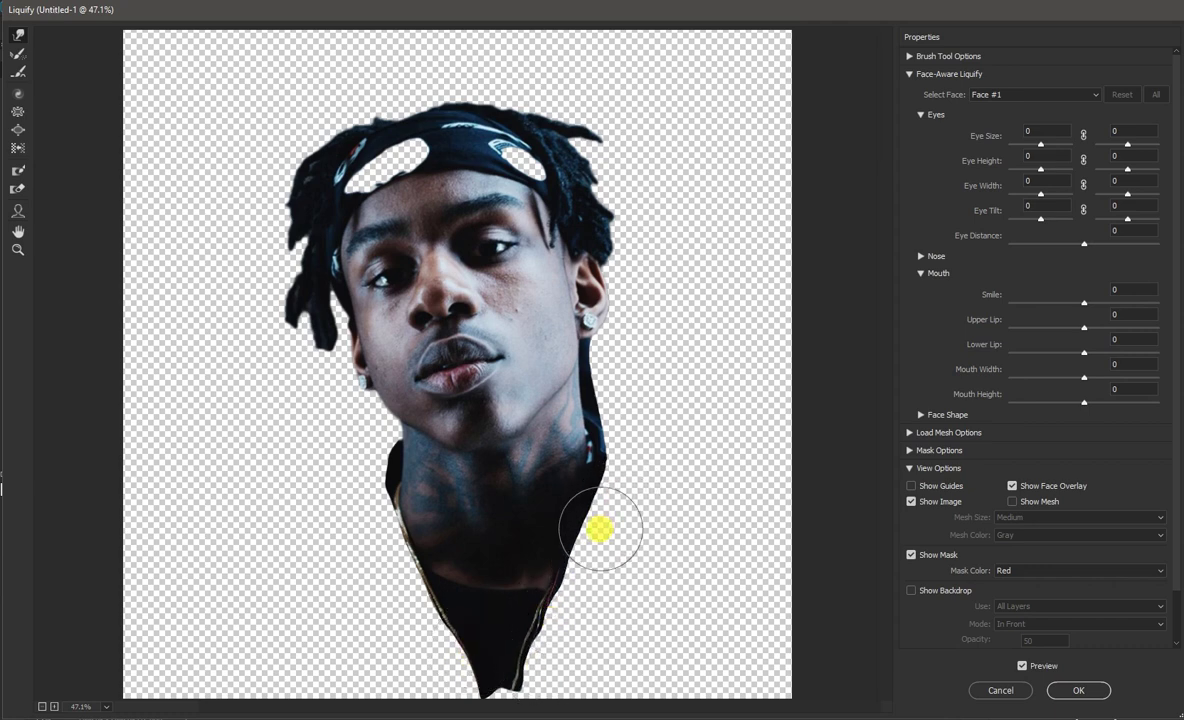
{"action": "left_click_drag", "start_coordinate": [542, 708], "coordinate": [505, 686]}
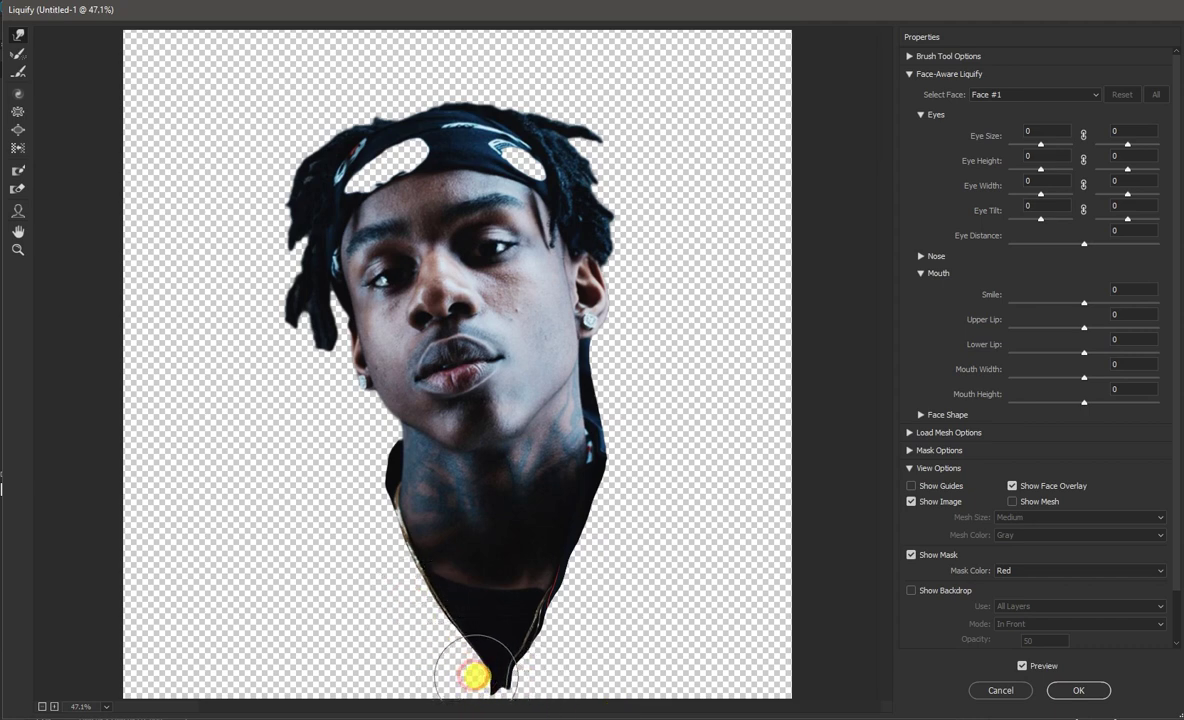
{"action": "left_click_drag", "start_coordinate": [476, 676], "coordinate": [513, 670]}
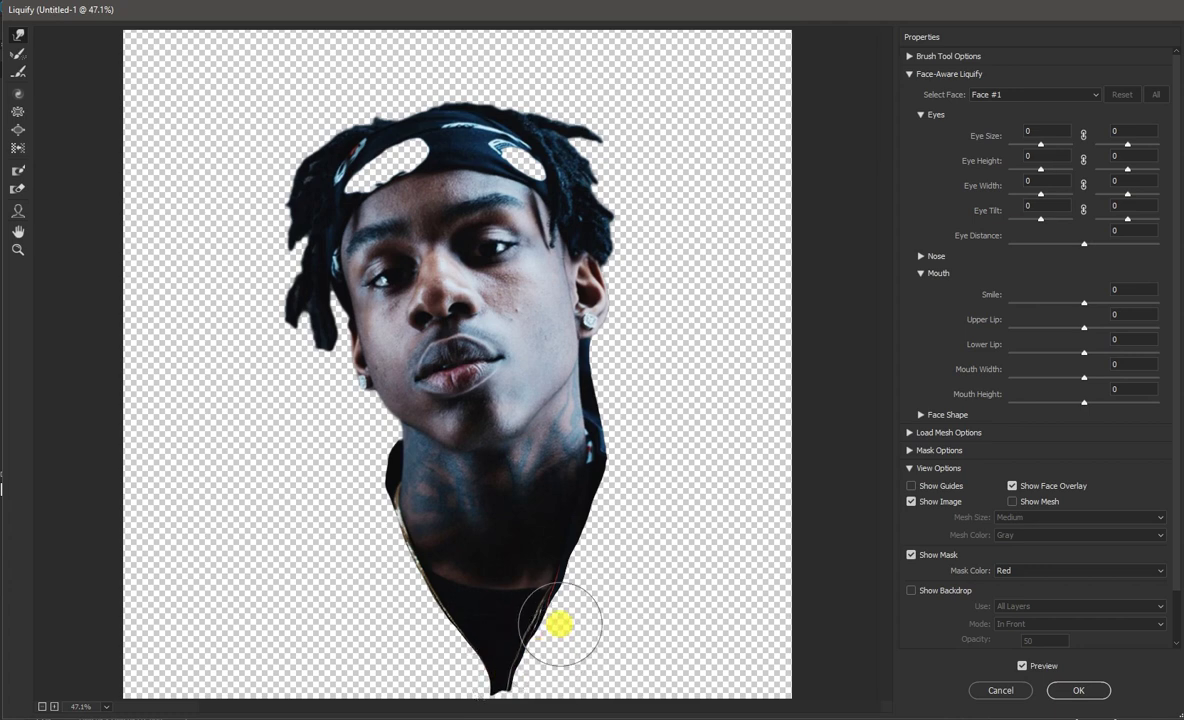
{"action": "left_click", "coordinate": [1097, 692]}
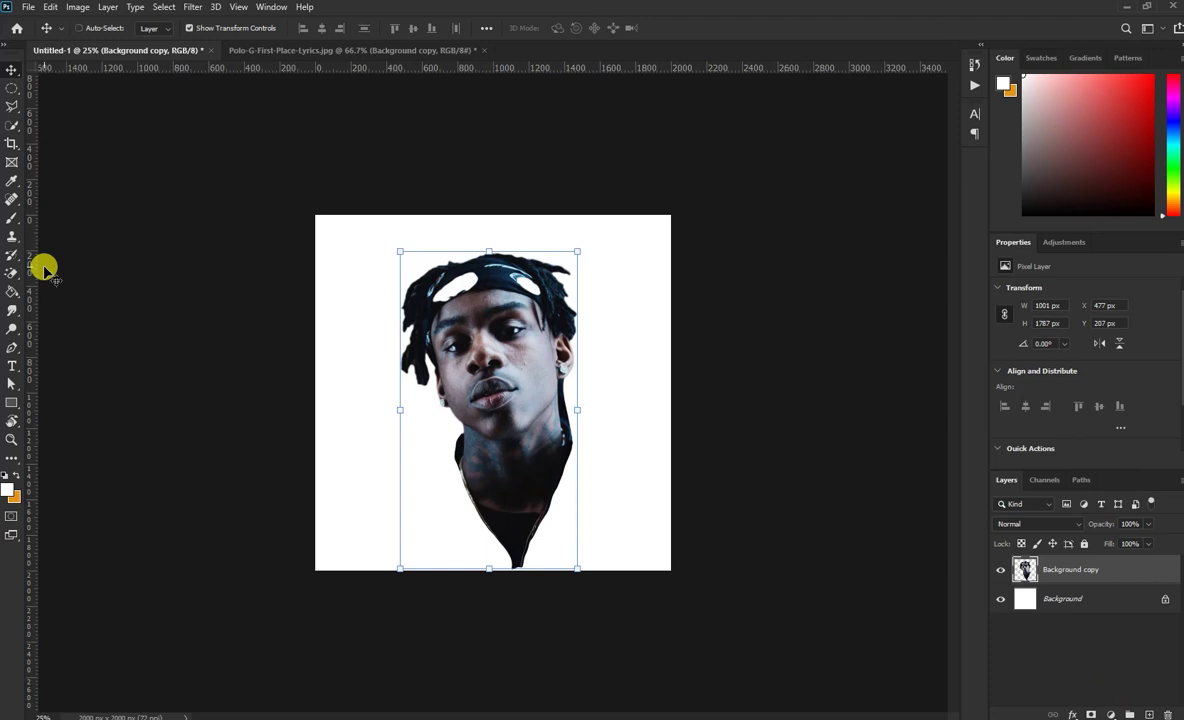
- Try desaturating the portrait directly with Hue/Saturation, then cancel it
{"action": "key", "text": "ctrl+plus"}
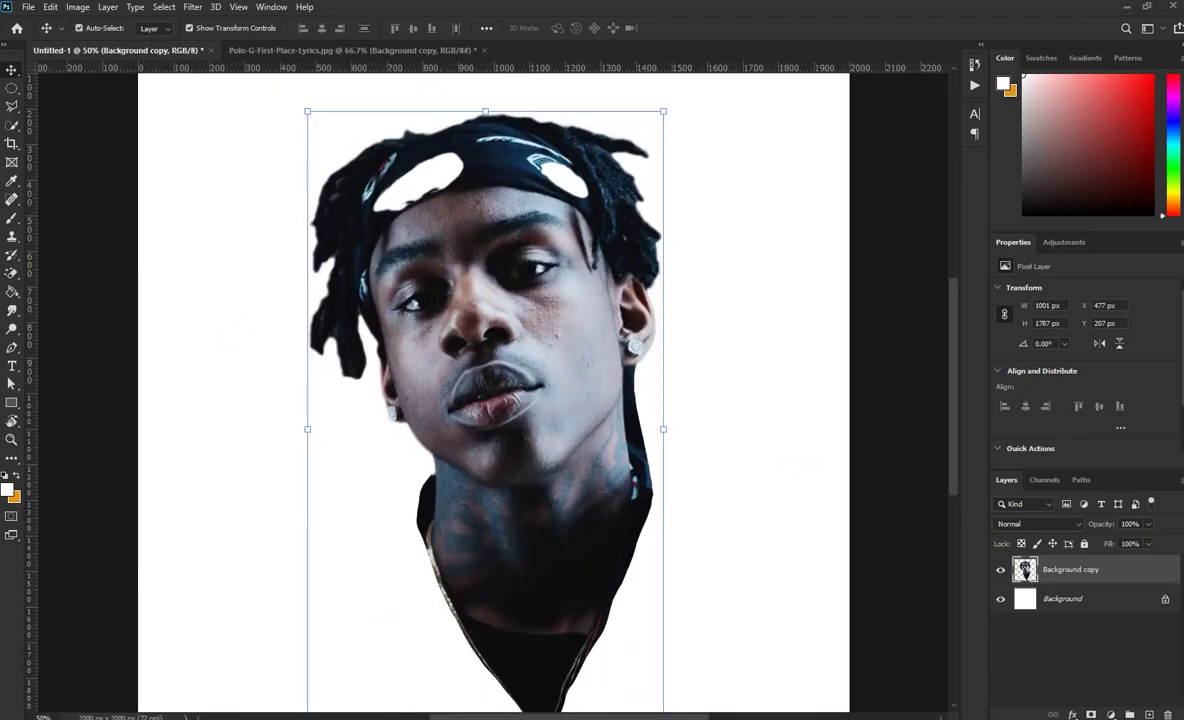
{"action": "key", "text": "ctrl+minus"}
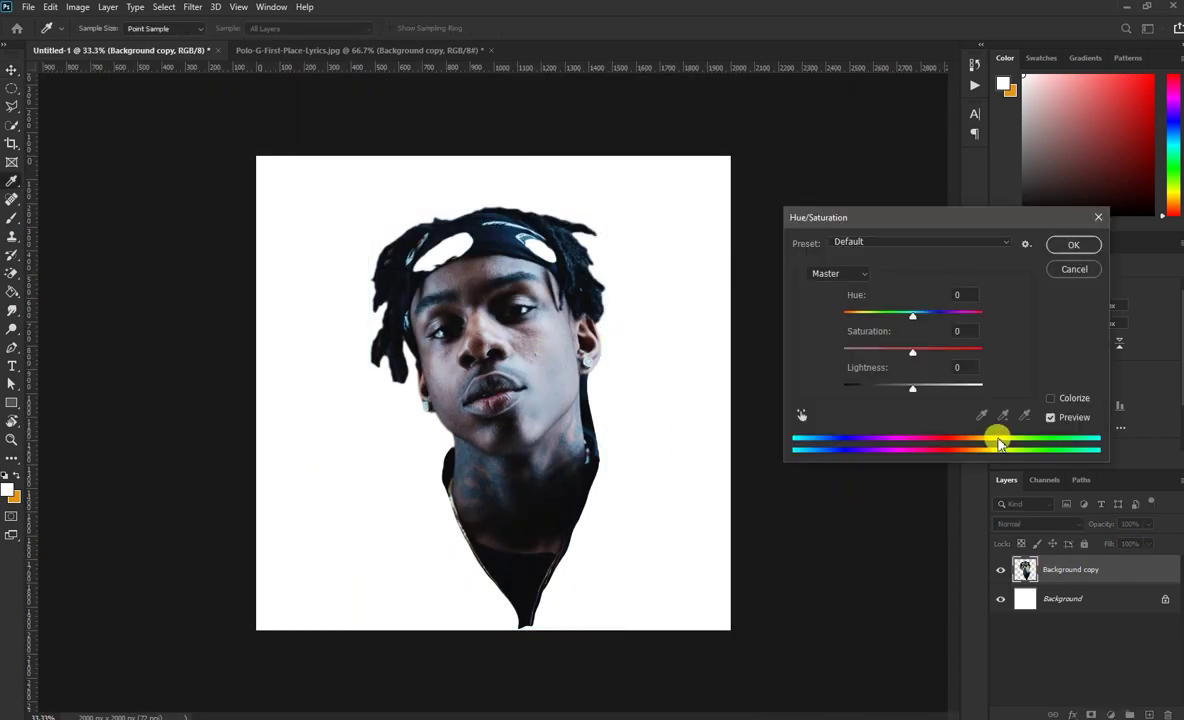
{"action": "left_click_drag", "start_coordinate": [912, 350], "coordinate": [904, 350]}
{"action": "left_click", "coordinate": [1073, 244]}
{"action": "key", "text": "v"}
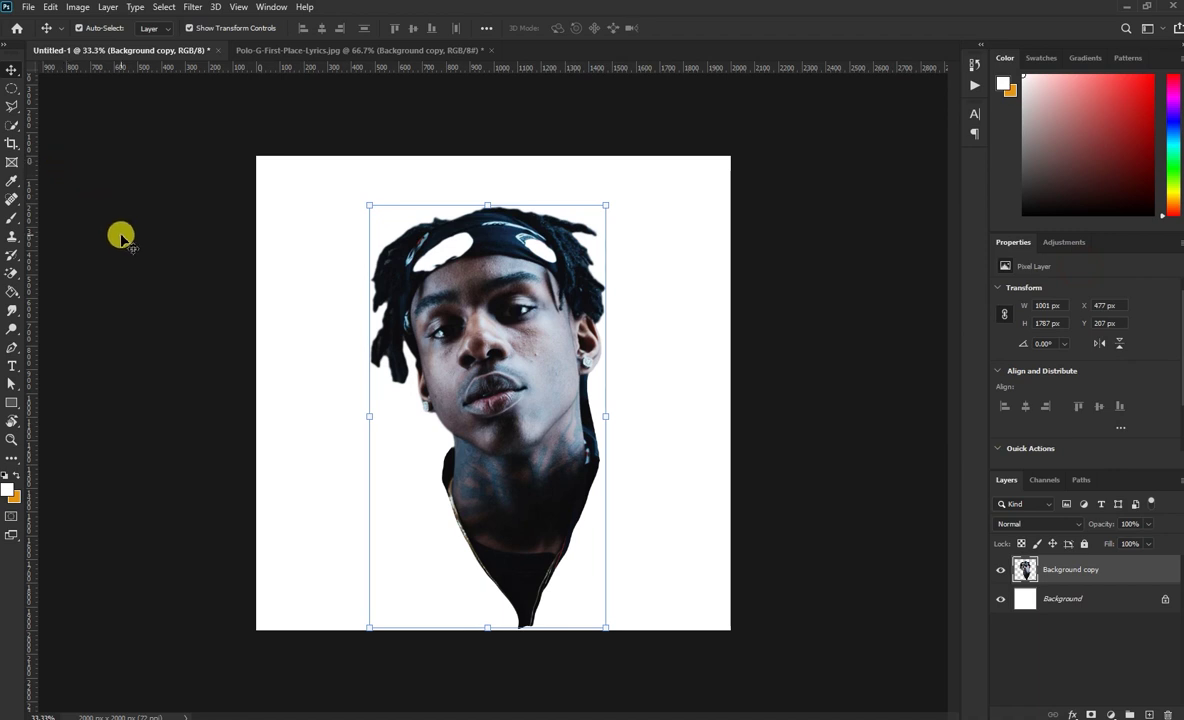
- Add a Hue/Saturation adjustment layer clipped to Background copy with Saturation -100
{"action": "left_click", "coordinate": [1110, 714]}
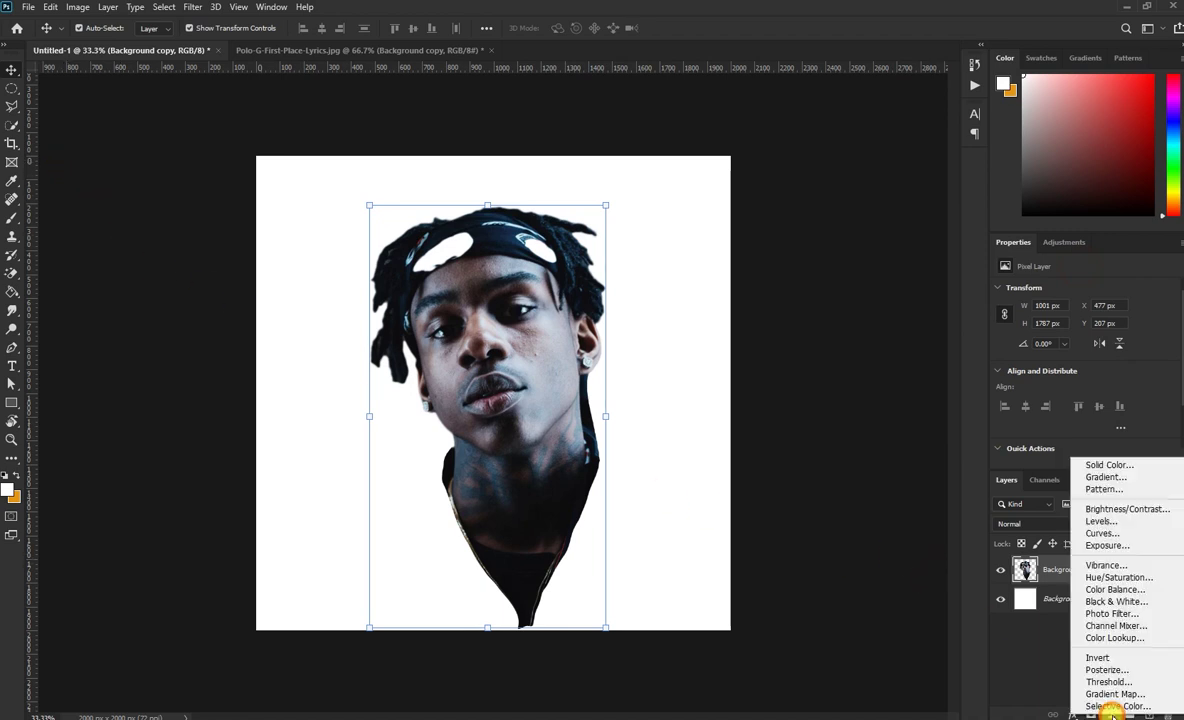
{"action": "left_click", "coordinate": [1101, 578]}
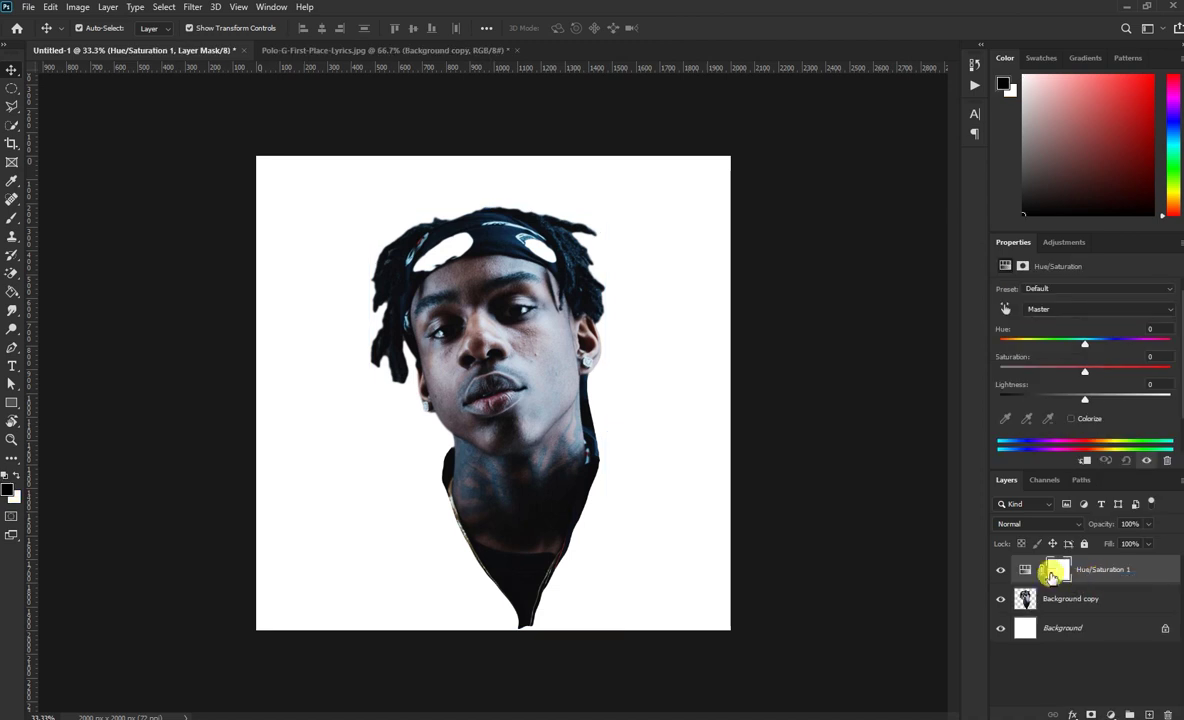
{"action": "left_click", "coordinate": [1084, 460]}
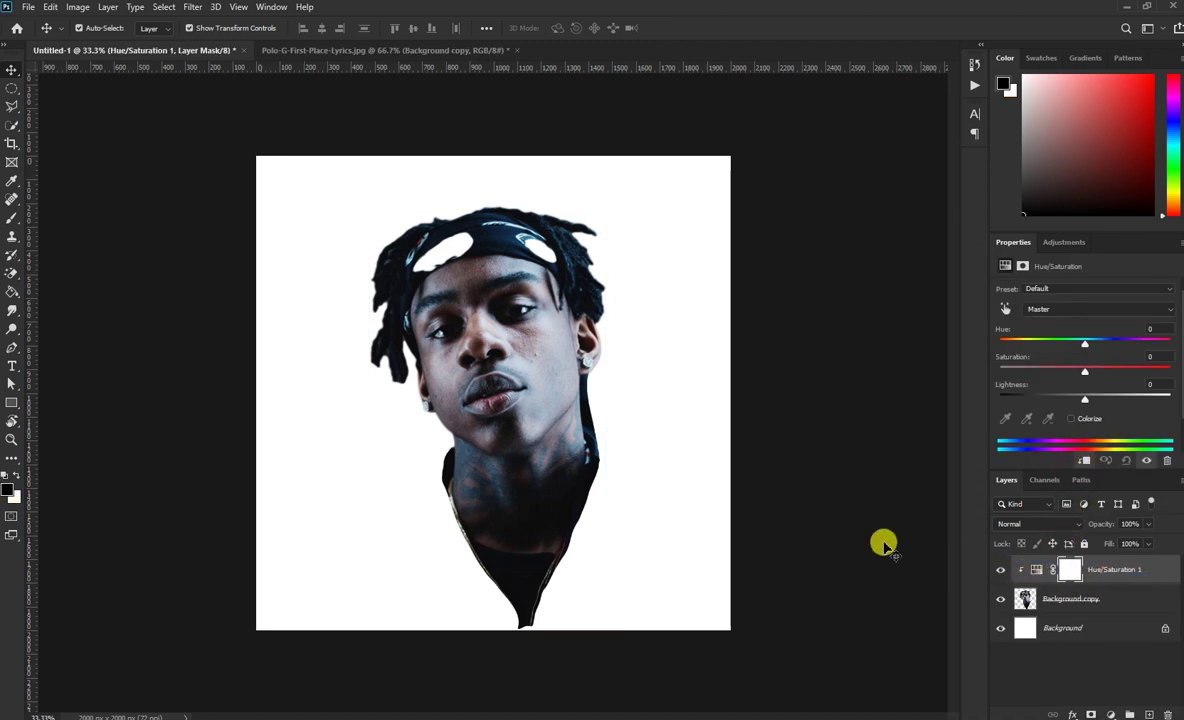
{"action": "left_click", "coordinate": [1065, 600]}
{"action": "left_click", "coordinate": [1047, 573]}
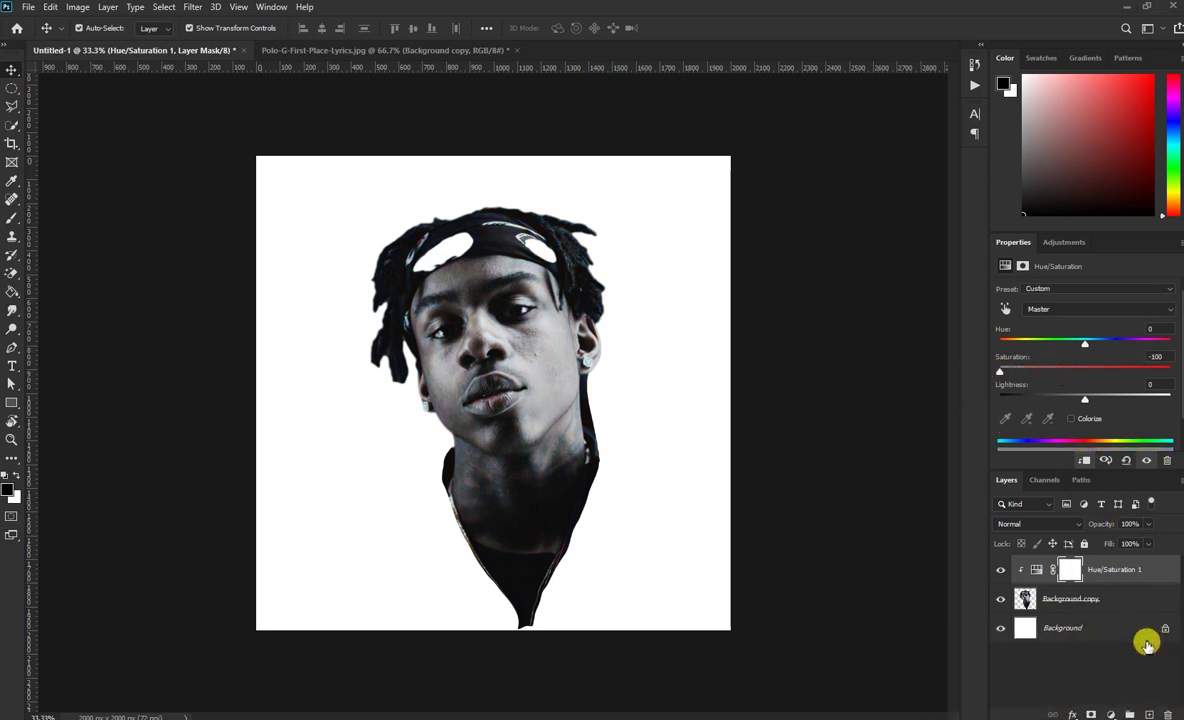
{"action": "left_click", "coordinate": [1106, 714]}
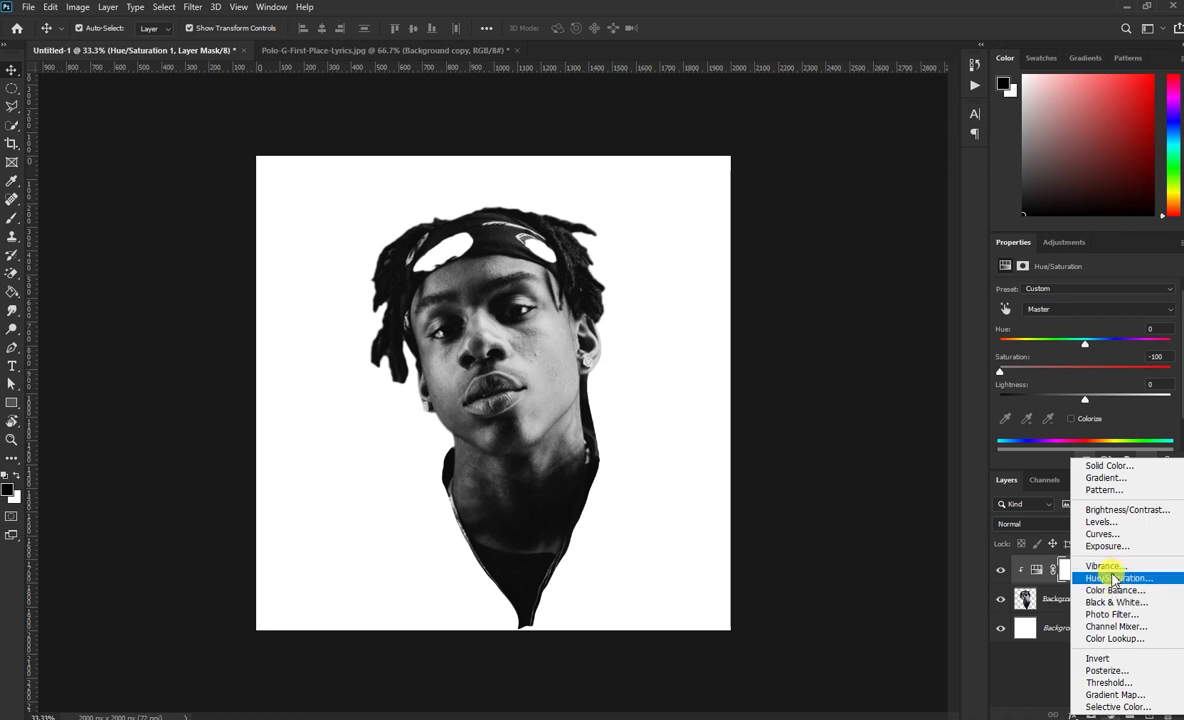
- Add a Levels adjustment layer and target its settings rather than its mask
{"action": "left_click", "coordinate": [1103, 522]}
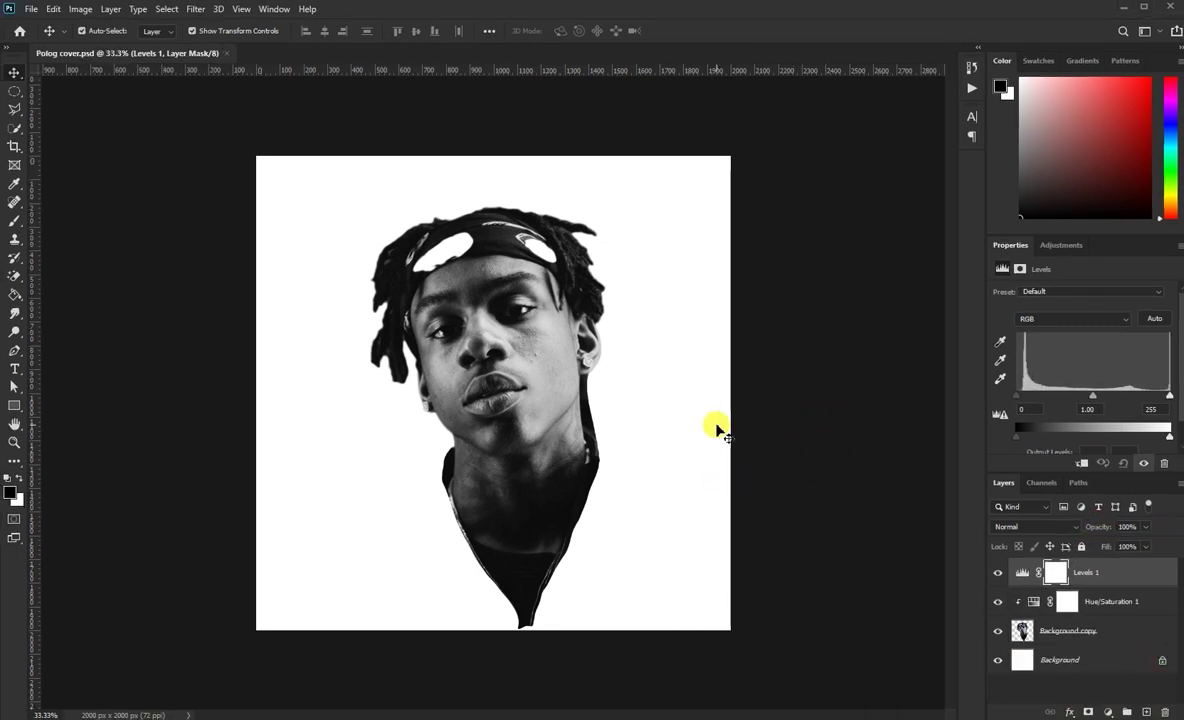
{"action": "left_click", "coordinate": [463, 370]}
{"action": "left_click", "coordinate": [1012, 572]}
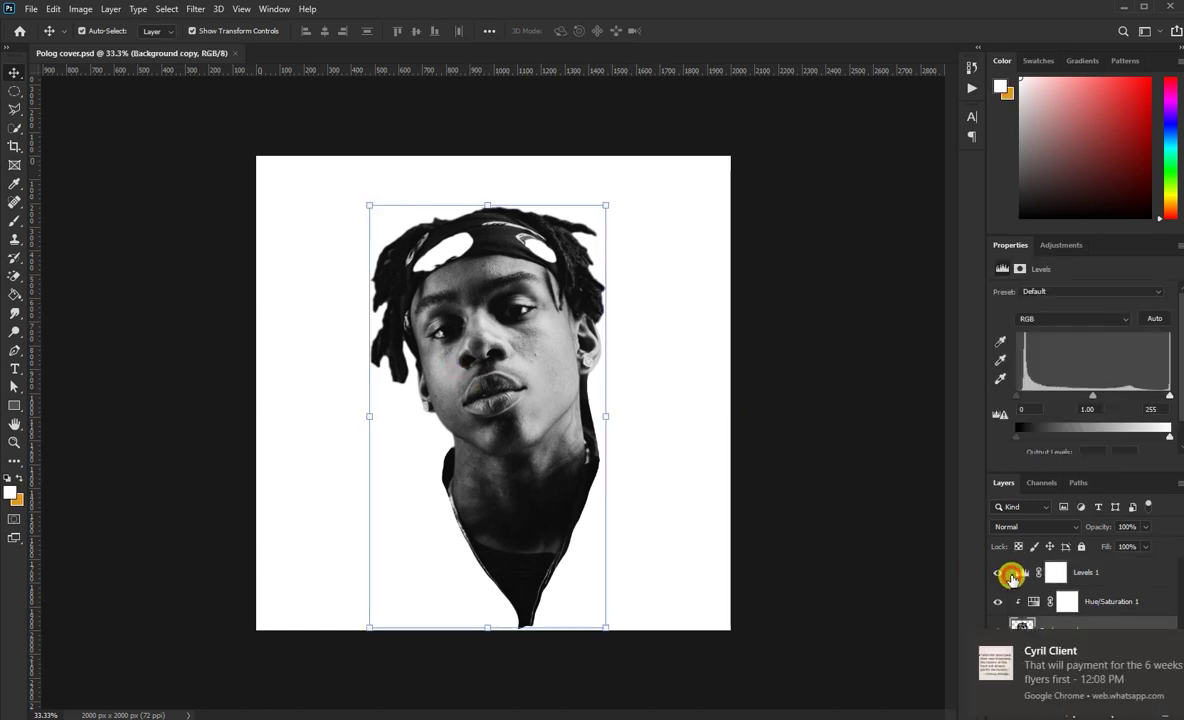
{"action": "left_click", "coordinate": [1165, 645]}
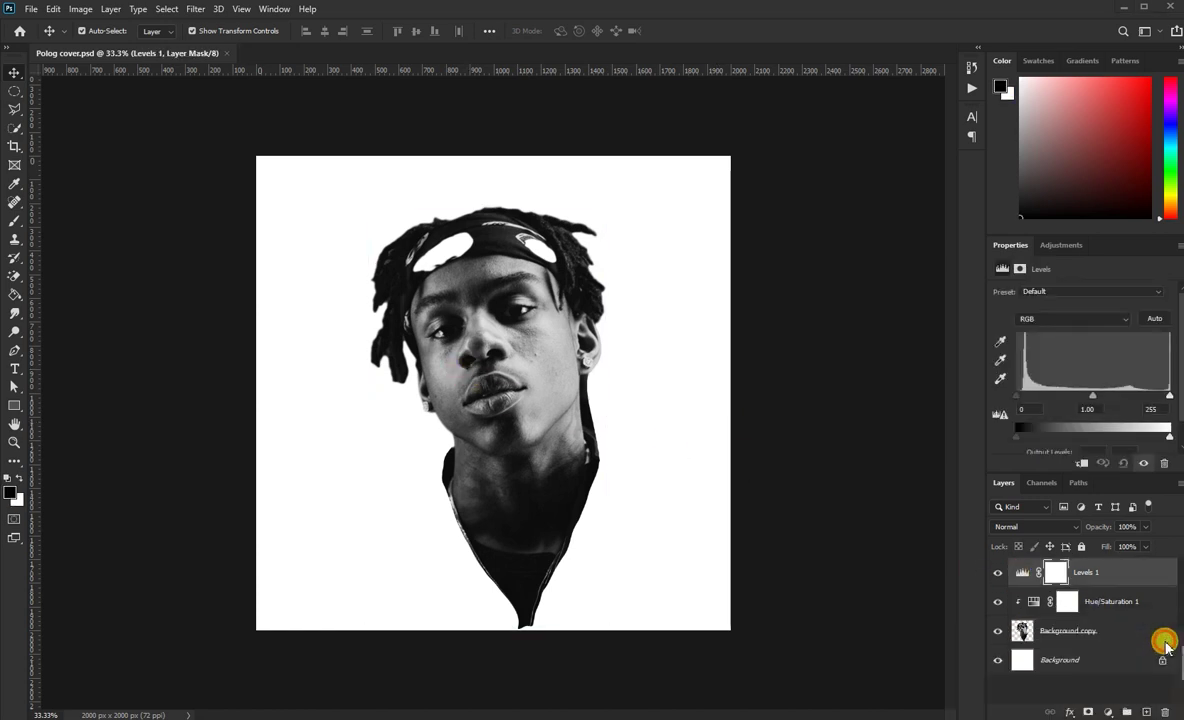
{"action": "left_click", "coordinate": [1020, 577]}
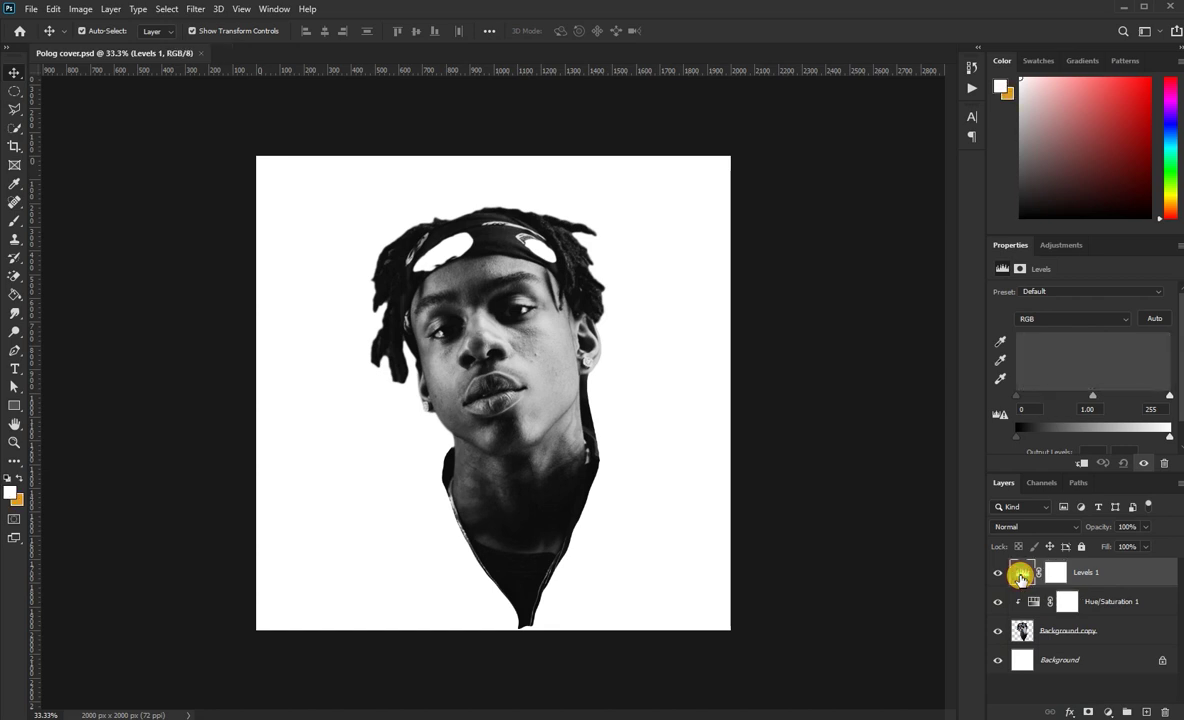
- Set Levels inputs to 17, 3.65 and 242, lower output white, and clip it
{"action": "left_click_drag", "start_coordinate": [1092, 396], "coordinate": [1062, 396]}
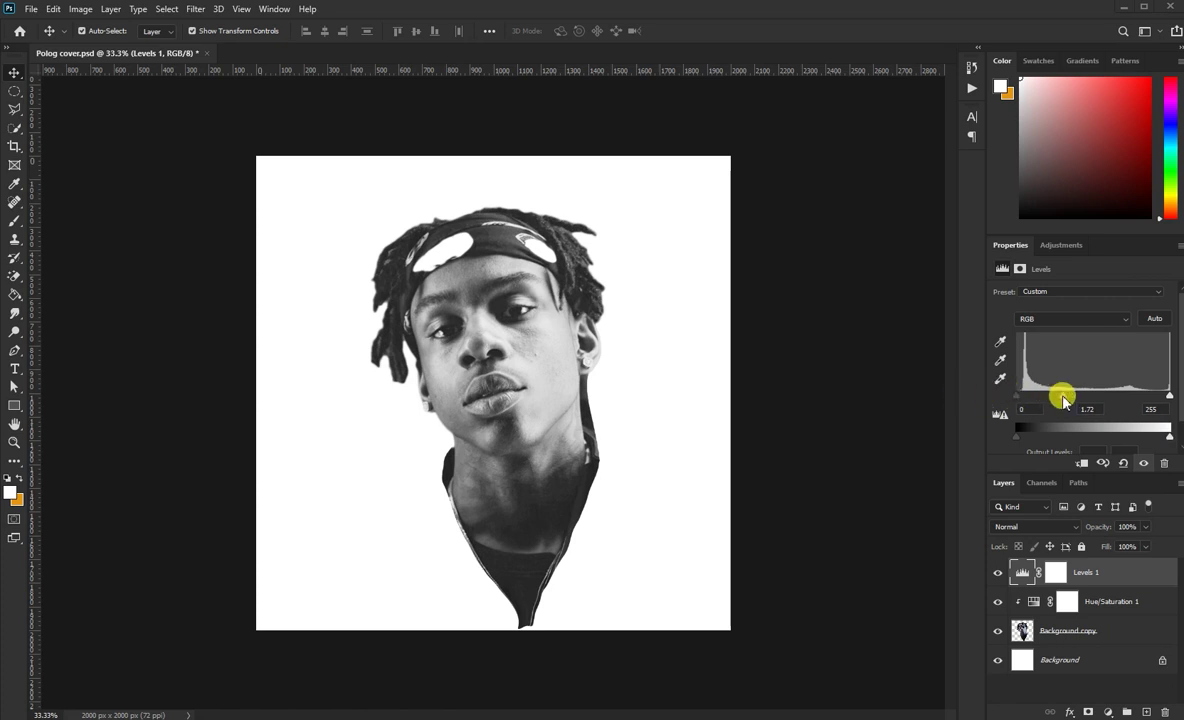
{"action": "left_click_drag", "start_coordinate": [1062, 396], "coordinate": [1024, 401]}
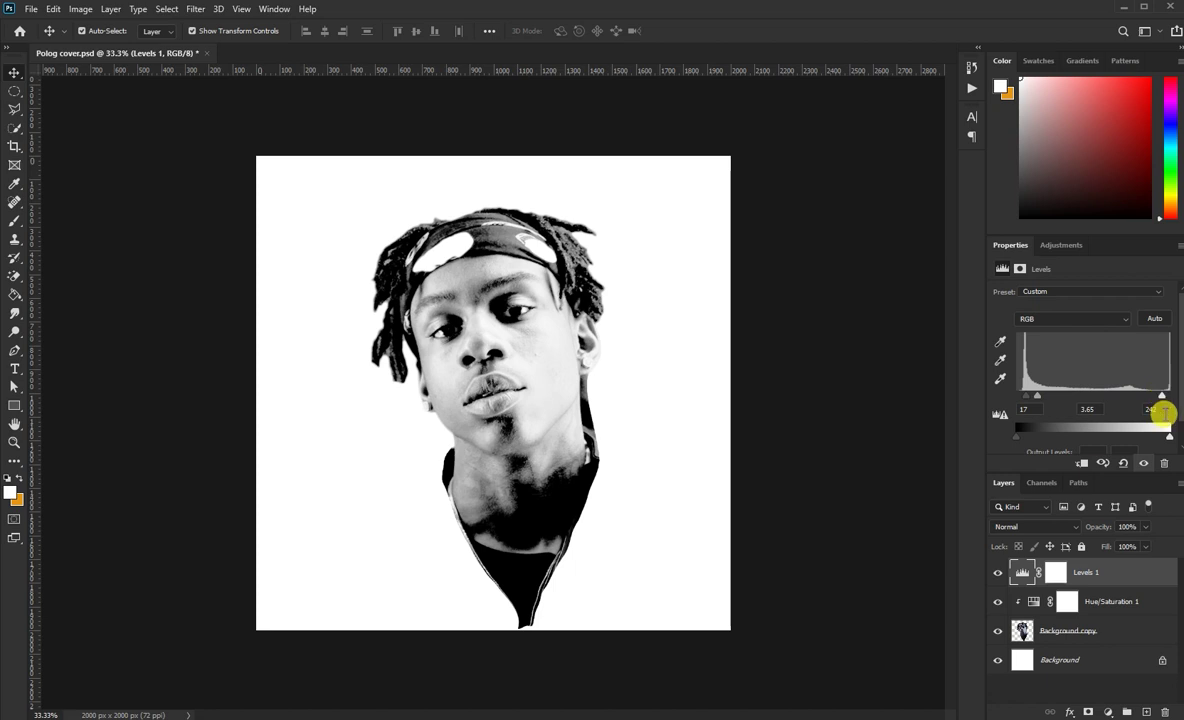
{"action": "left_click_drag", "start_coordinate": [1169, 436], "coordinate": [1167, 443]}
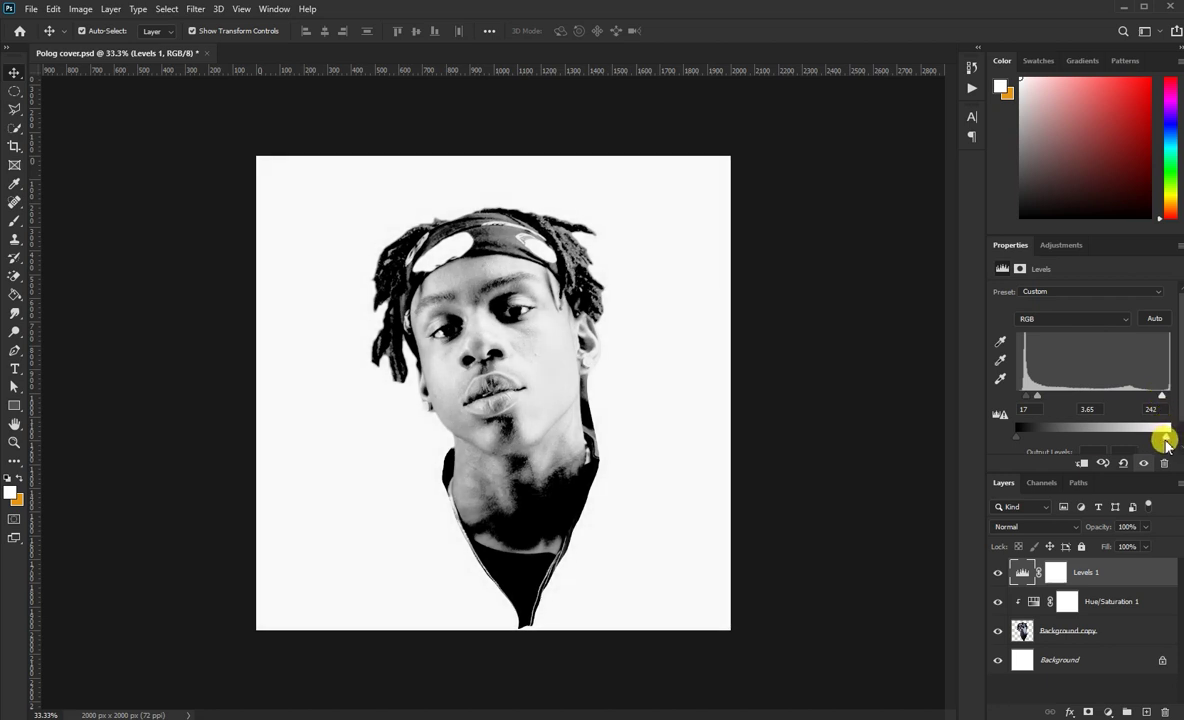
{"action": "left_click", "coordinate": [1081, 462]}
{"action": "left_click_drag", "start_coordinate": [1163, 437], "coordinate": [1149, 441]}
{"action": "mouse_move", "coordinate": [1037, 396]}
{"action": "left_mouse_down"}
{"action": "mouse_move", "coordinate": [1023, 394]}
{"action": "mouse_move", "coordinate": [1030, 402]}
{"action": "left_mouse_up"}
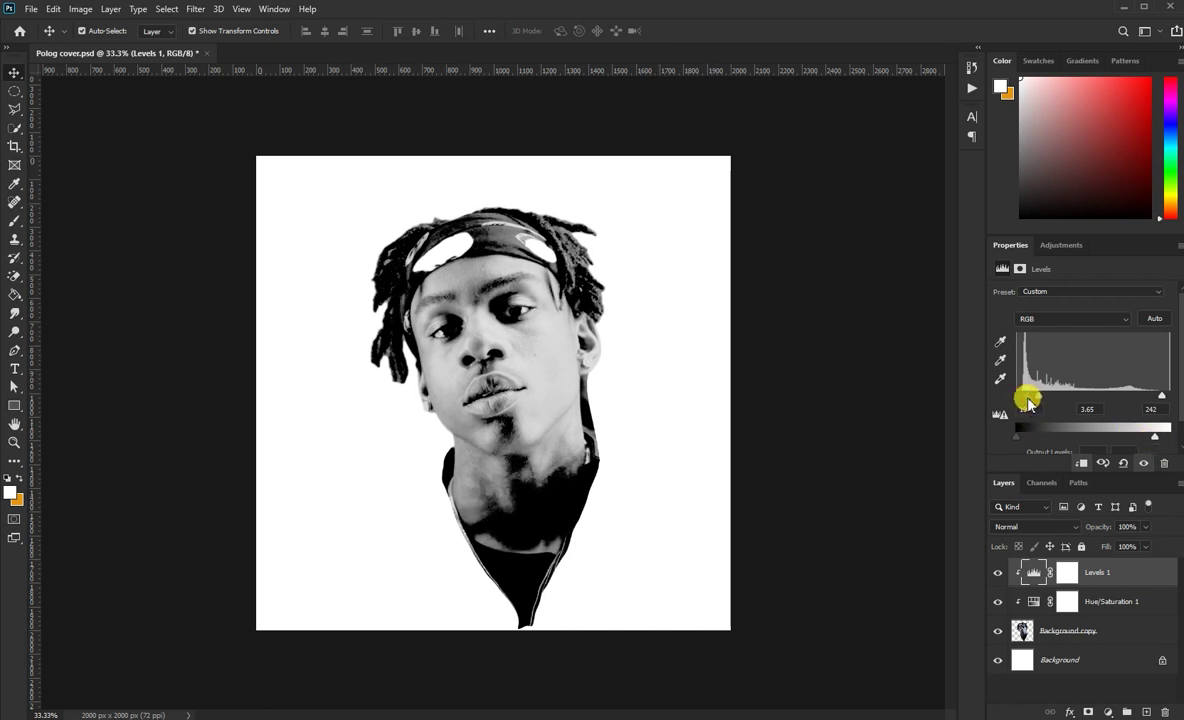
{"action": "left_click", "coordinate": [155, 265]}
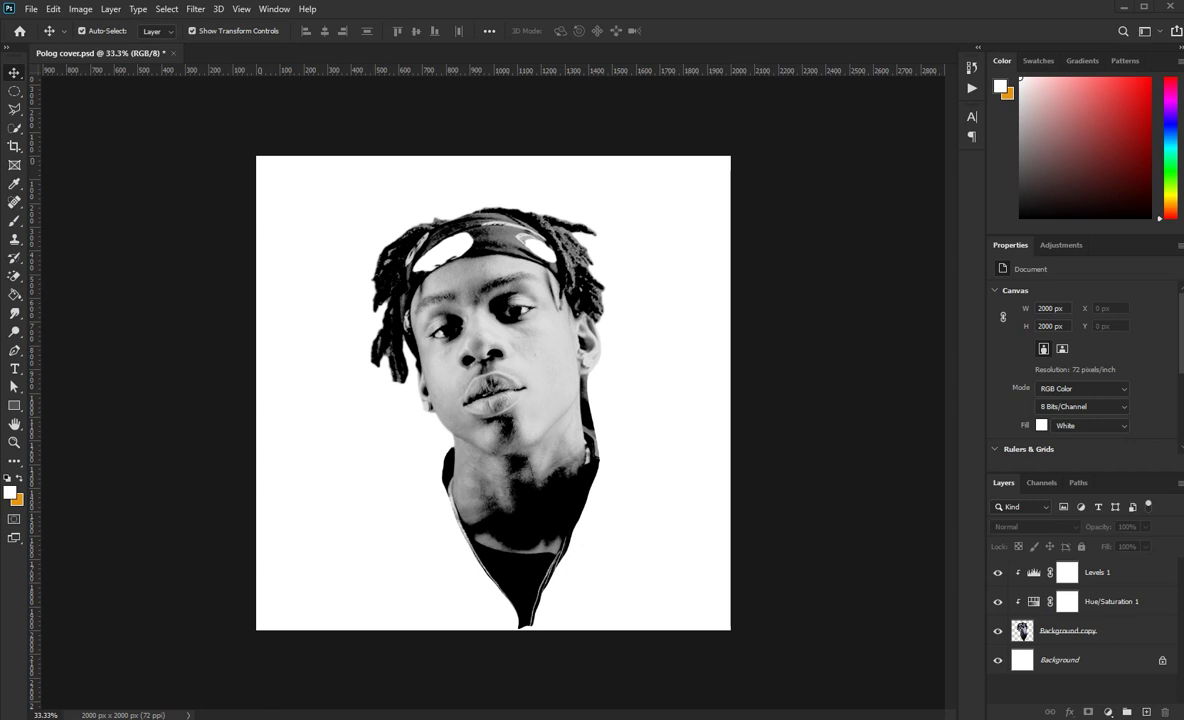
- Scale the placed concrete texture over the portrait and clip it above Background copy
{"action": "left_click_drag", "start_coordinate": [529, 436], "coordinate": [497, 444]}
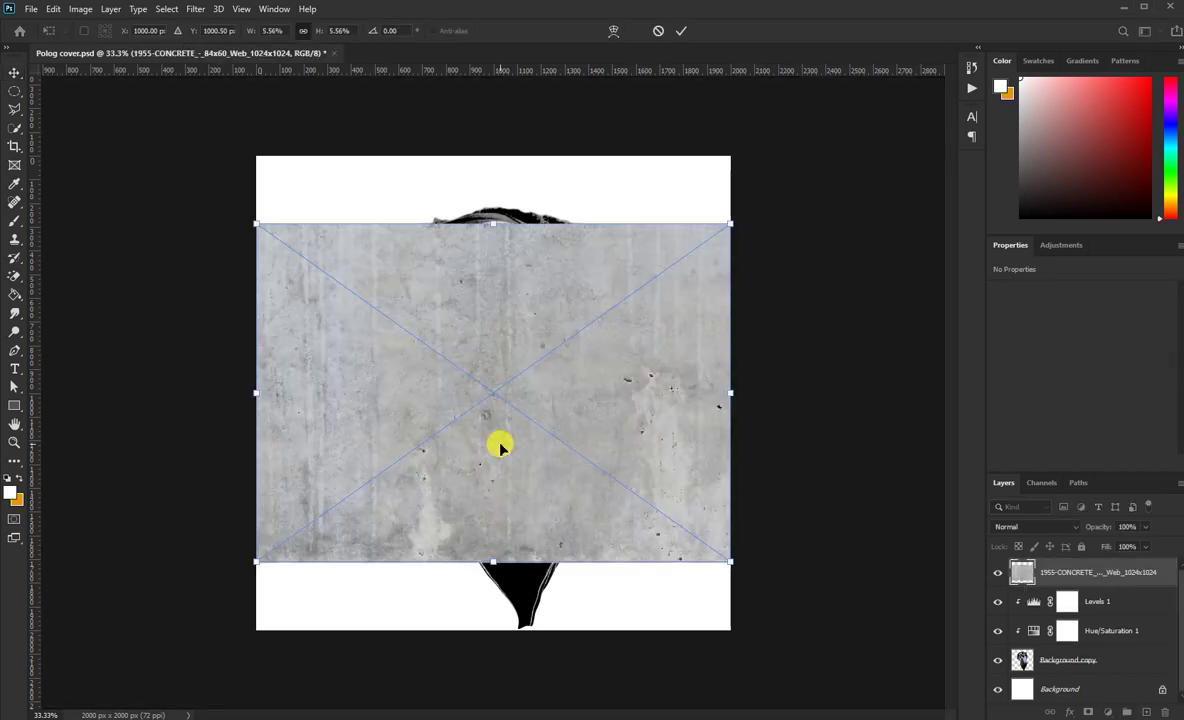
{"action": "left_click_drag", "start_coordinate": [729, 224], "coordinate": [849, 128]}
{"action": "left_click_drag", "start_coordinate": [679, 292], "coordinate": [627, 362]}
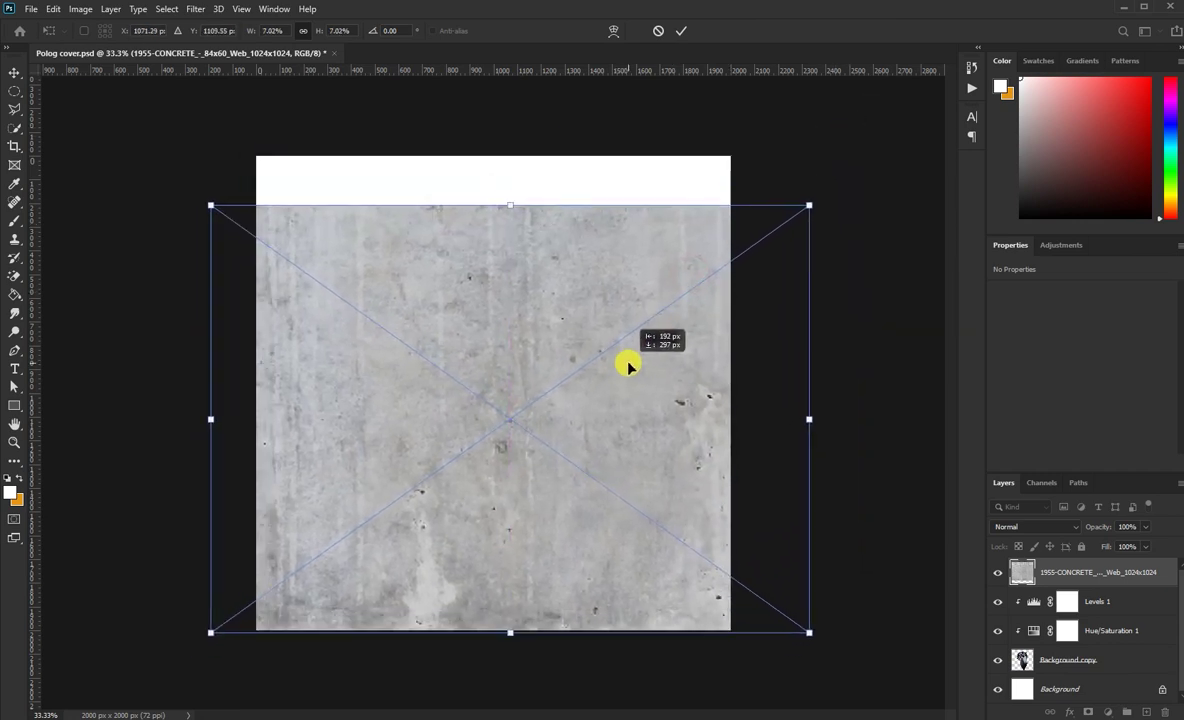
{"action": "left_click", "coordinate": [677, 31]}
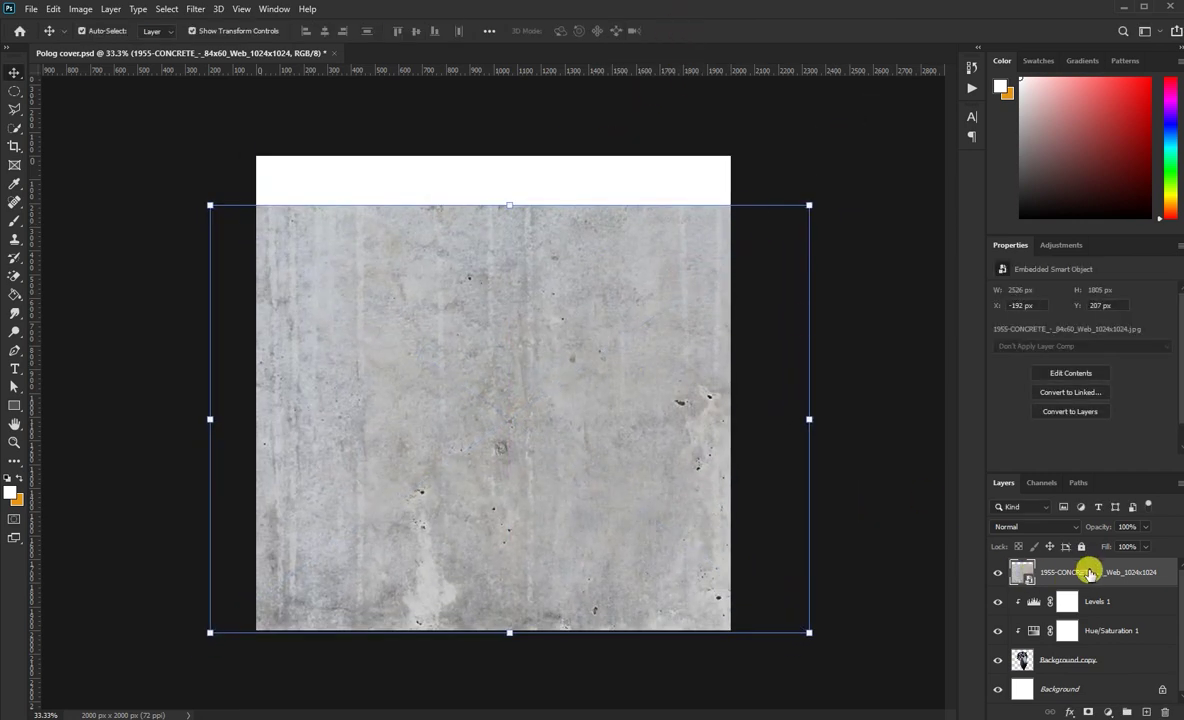
{"action": "left_click_drag", "start_coordinate": [1093, 572], "coordinate": [1089, 642]}
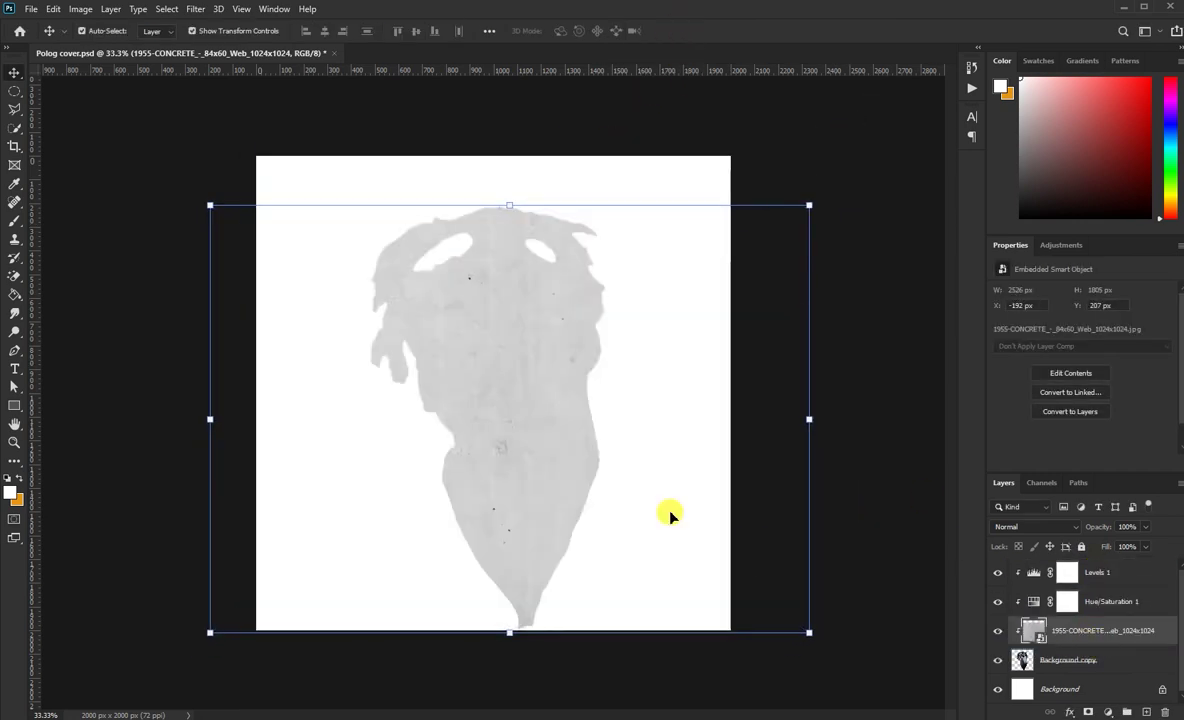
{"action": "left_click_drag", "start_coordinate": [809, 205], "coordinate": [894, 162]}
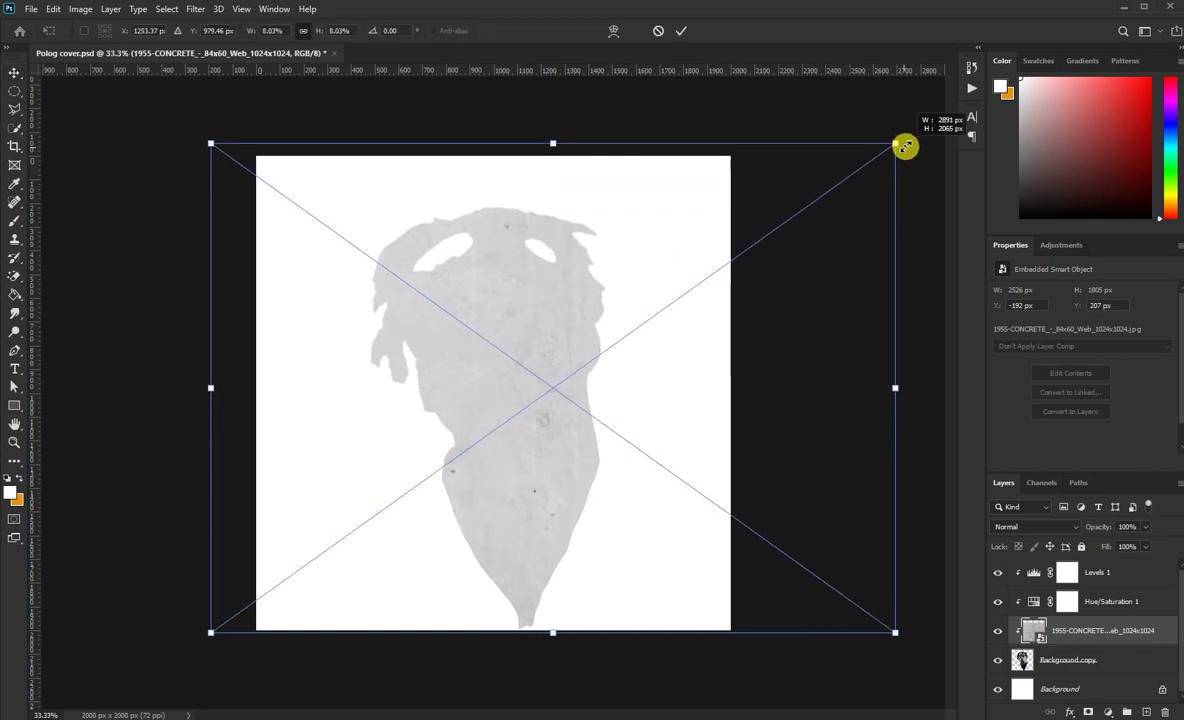
{"action": "left_click", "coordinate": [681, 31]}
- Set the concrete layer to Hard Light blend mode at 14% opacity
{"action": "left_click", "coordinate": [1035, 527]}
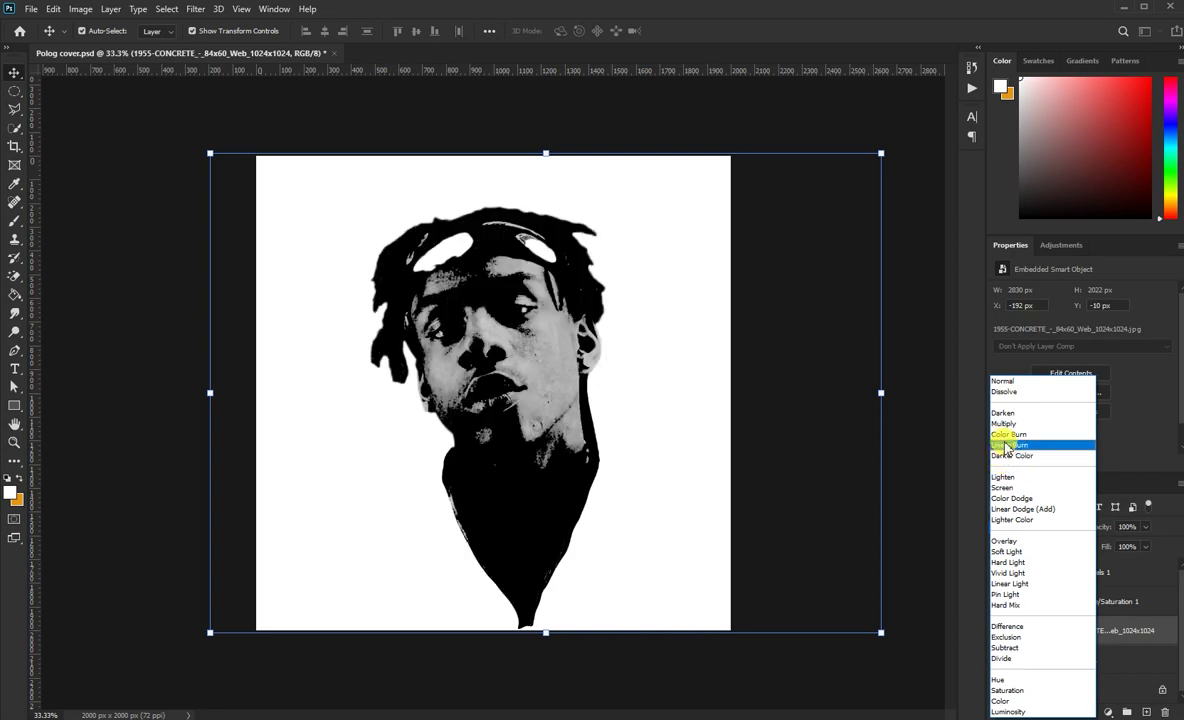
{"action": "left_click", "coordinate": [1006, 563]}
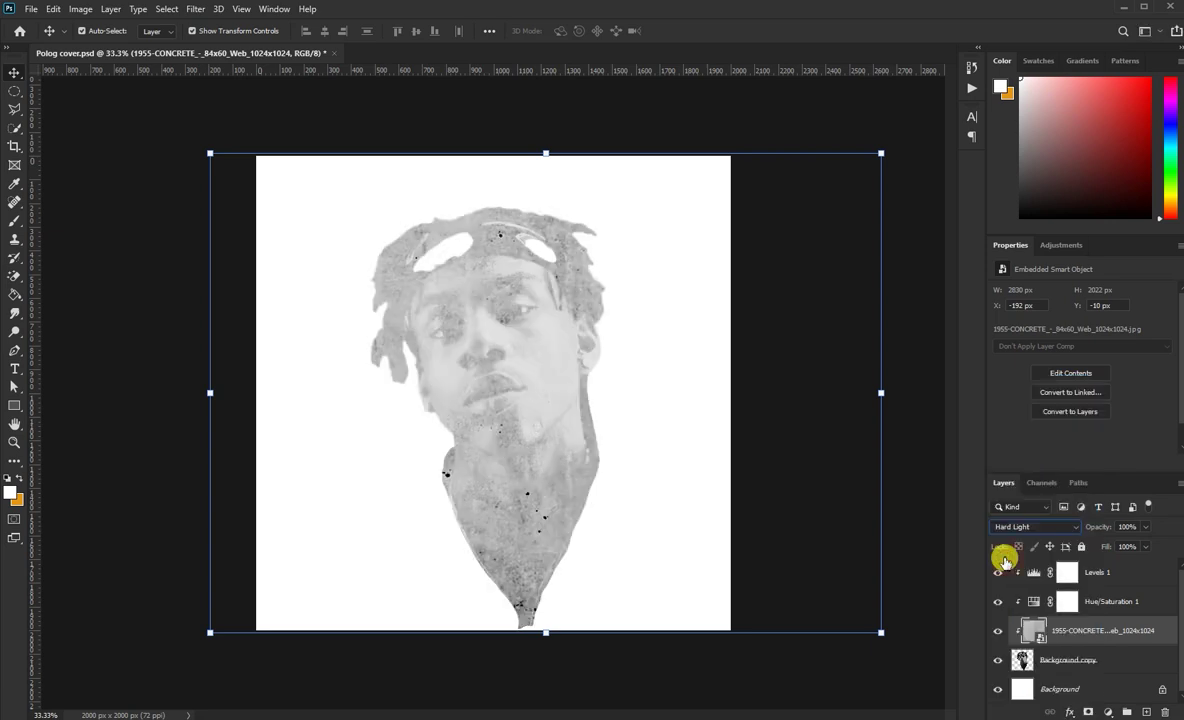
{"action": "left_click_drag", "start_coordinate": [1145, 526], "coordinate": [1090, 543]}
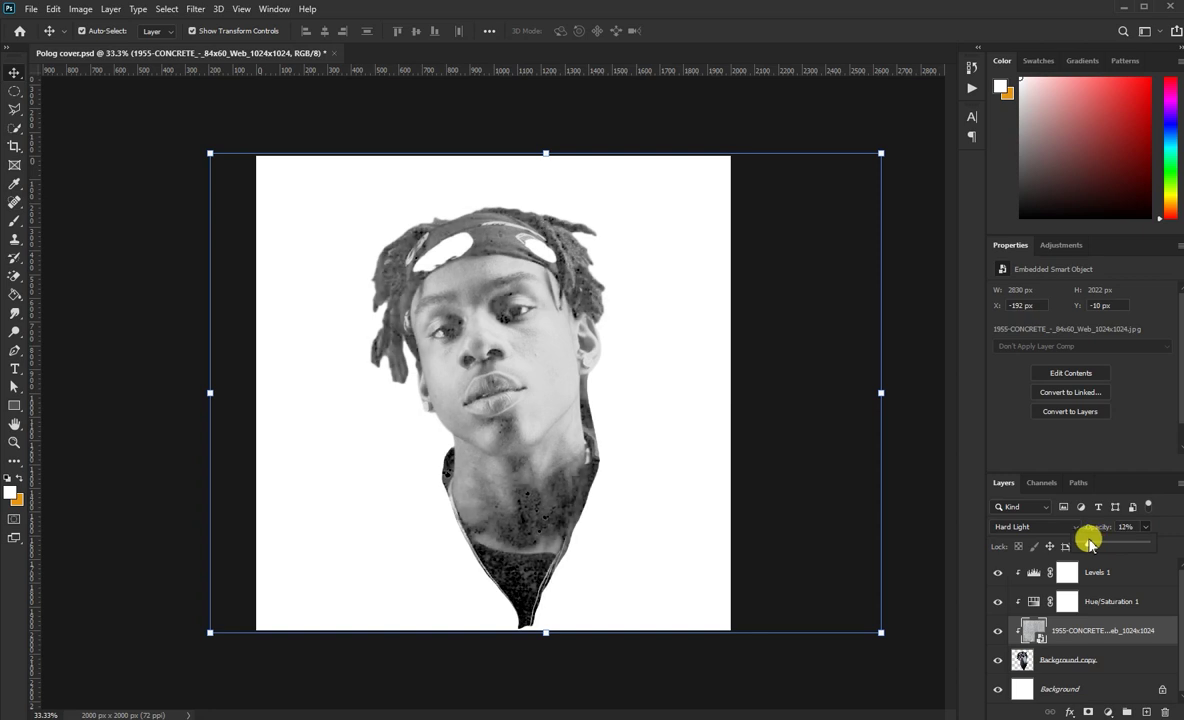
{"action": "left_click_drag", "start_coordinate": [1090, 543], "coordinate": [1091, 543]}
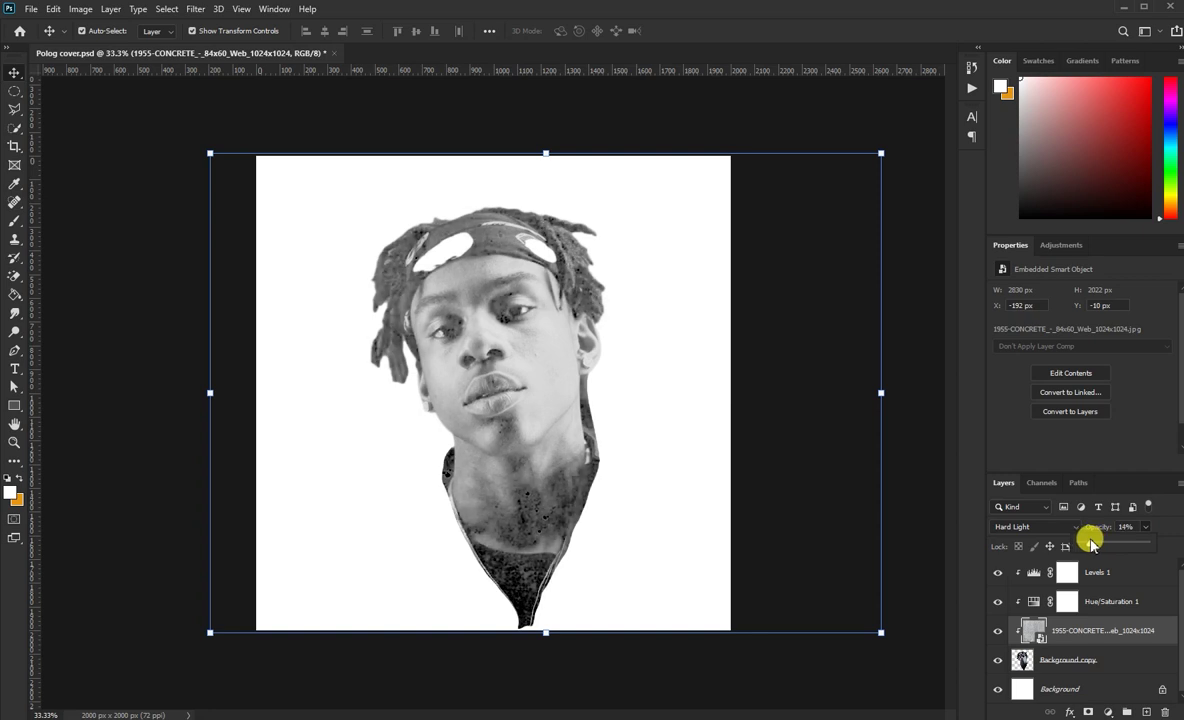
{"action": "left_click", "coordinate": [906, 632]}
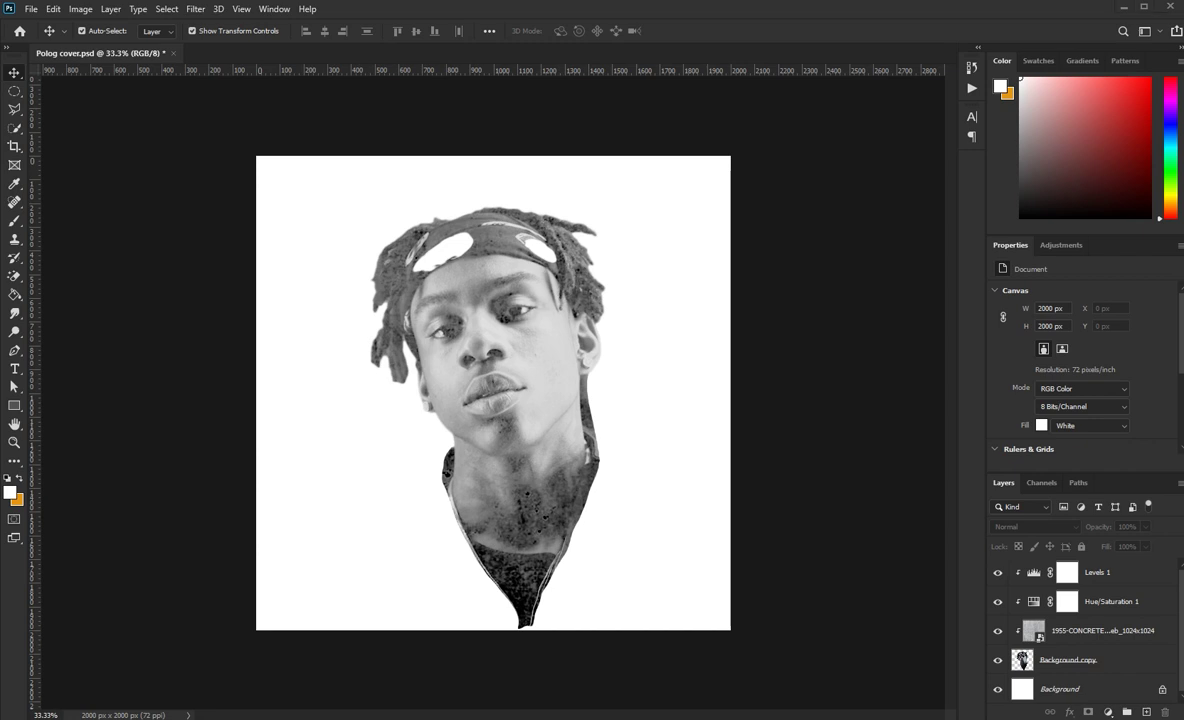
- Place the dust-grain texture, scale it over the canvas and move it below the portrait layer
{"action": "left_click_drag", "start_coordinate": [653, 555], "coordinate": [566, 449]}
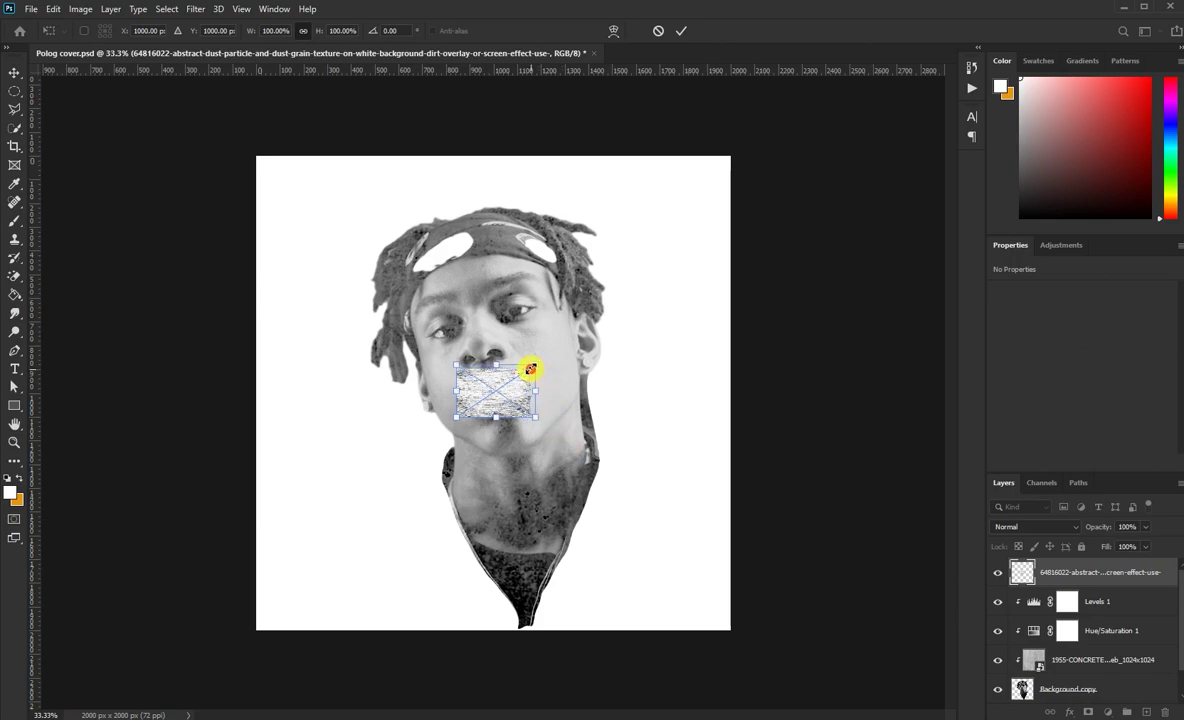
{"action": "left_click_drag", "start_coordinate": [456, 416], "coordinate": [114, 669]}
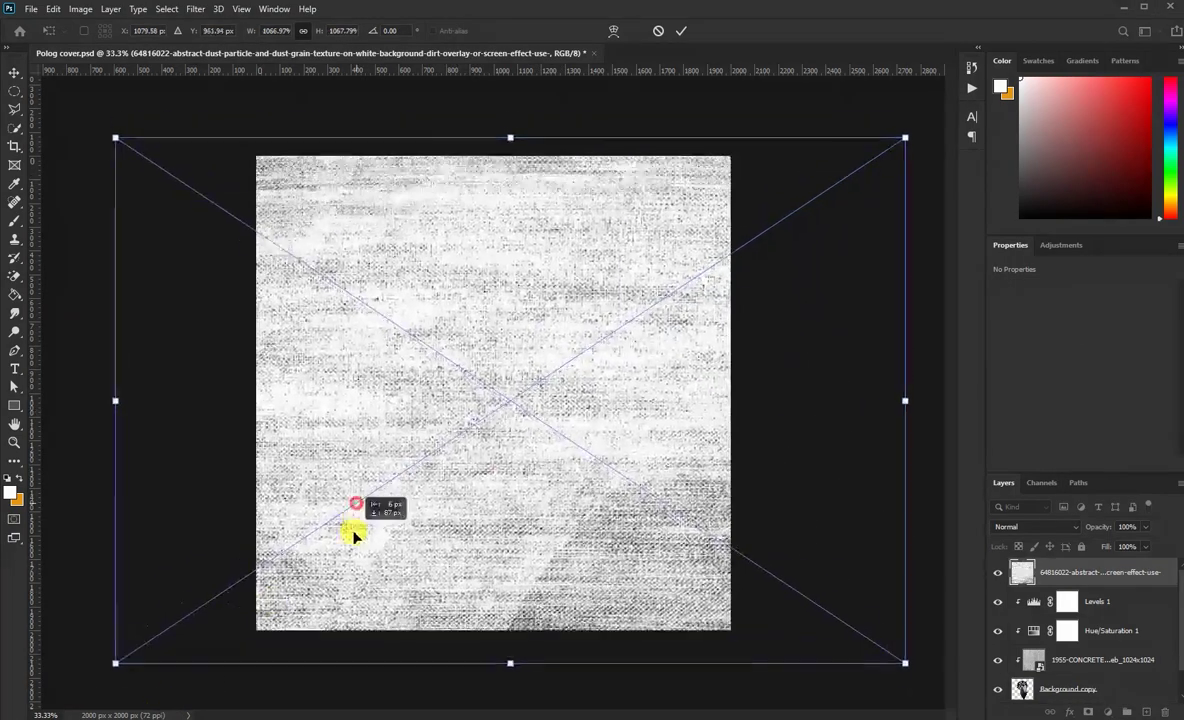
{"action": "left_click_drag", "start_coordinate": [352, 529], "coordinate": [352, 571]}
{"action": "left_click", "coordinate": [681, 30]}
{"action": "left_click_drag", "start_coordinate": [1070, 572], "coordinate": [1088, 686]}
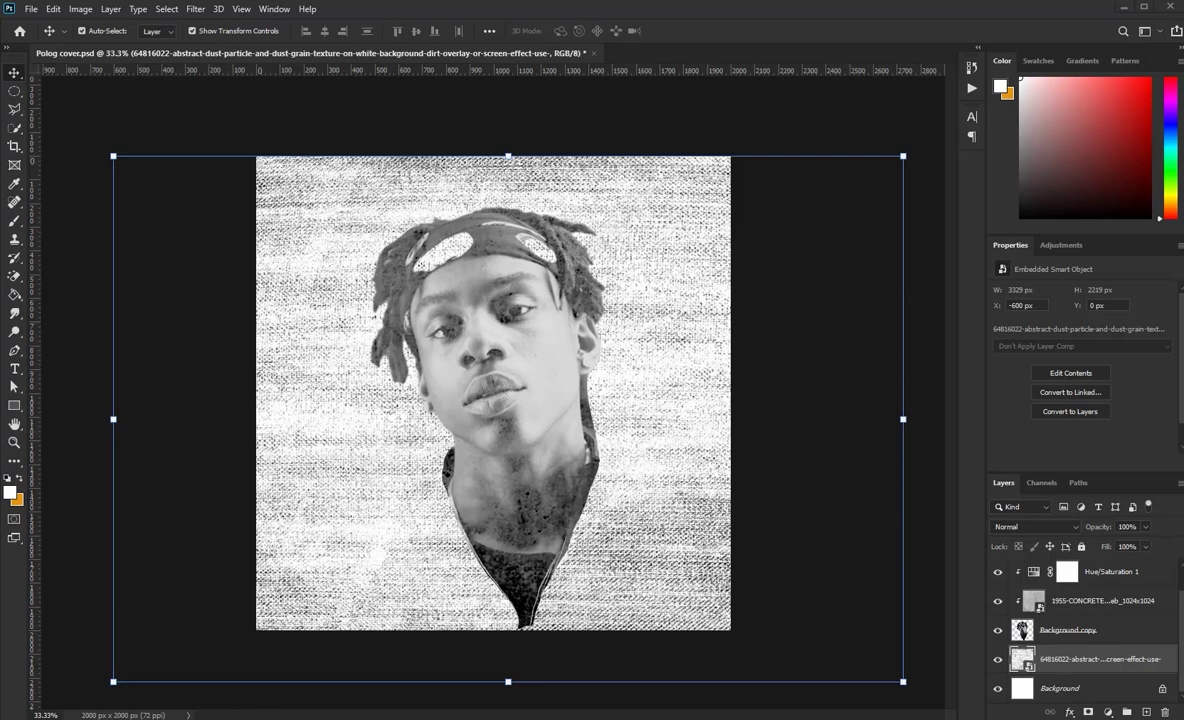
- Enlarge and shift the scratched texture until it covers the whole canvas, then commit it
{"action": "left_click_drag", "start_coordinate": [613, 476], "coordinate": [640, 402]}
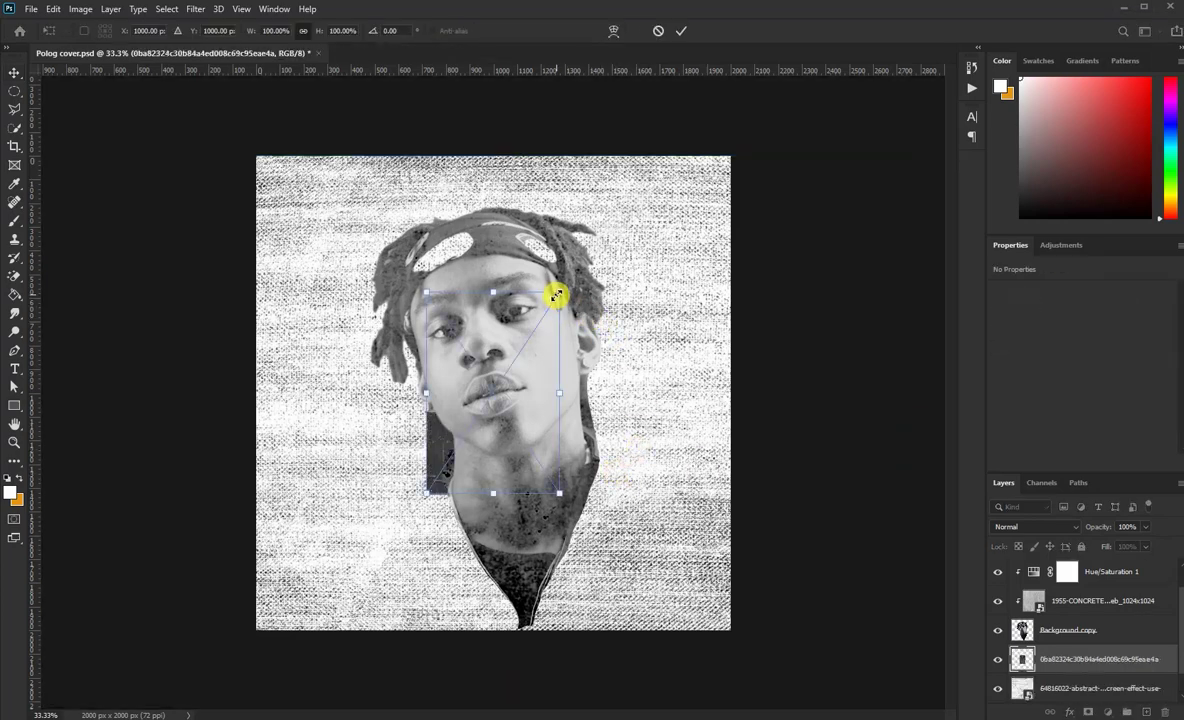
{"action": "mouse_move", "coordinate": [555, 291]}
{"action": "left_mouse_down"}
{"action": "mouse_move", "coordinate": [1108, 5]}
{"action": "mouse_move", "coordinate": [648, 510]}
{"action": "left_mouse_up"}
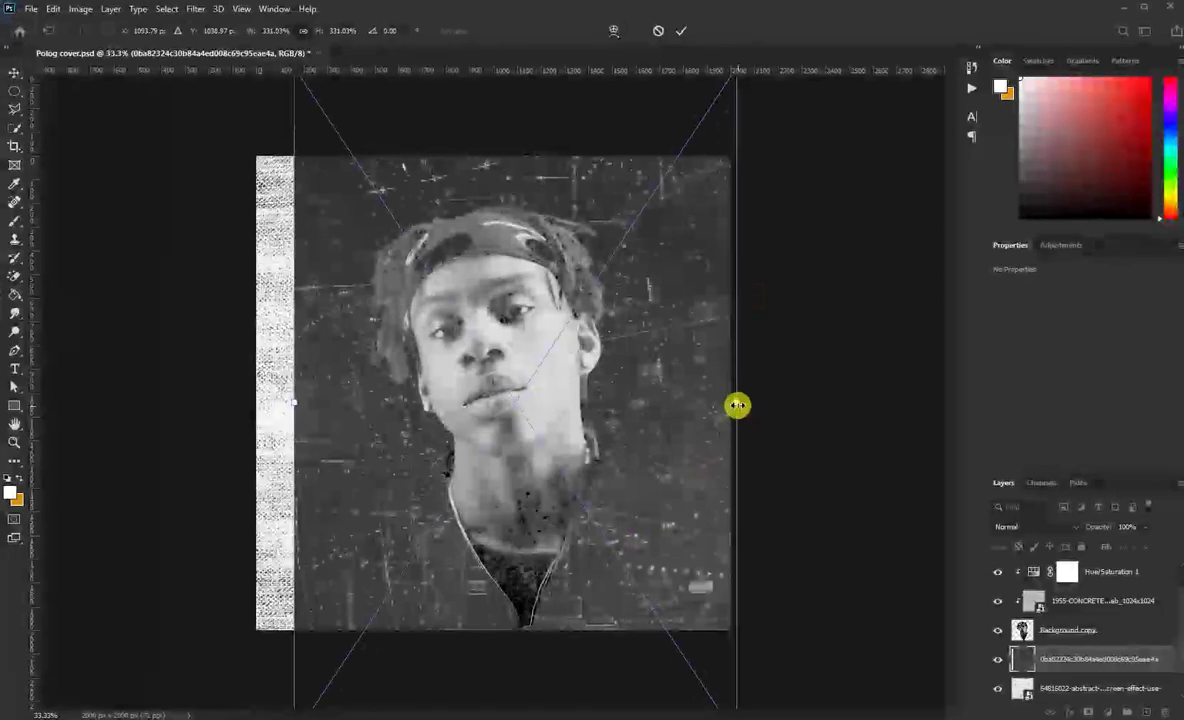
{"action": "left_click_drag", "start_coordinate": [737, 404], "coordinate": [892, 285]}
{"action": "left_click_drag", "start_coordinate": [687, 411], "coordinate": [603, 402]}
{"action": "left_click", "coordinate": [680, 30]}
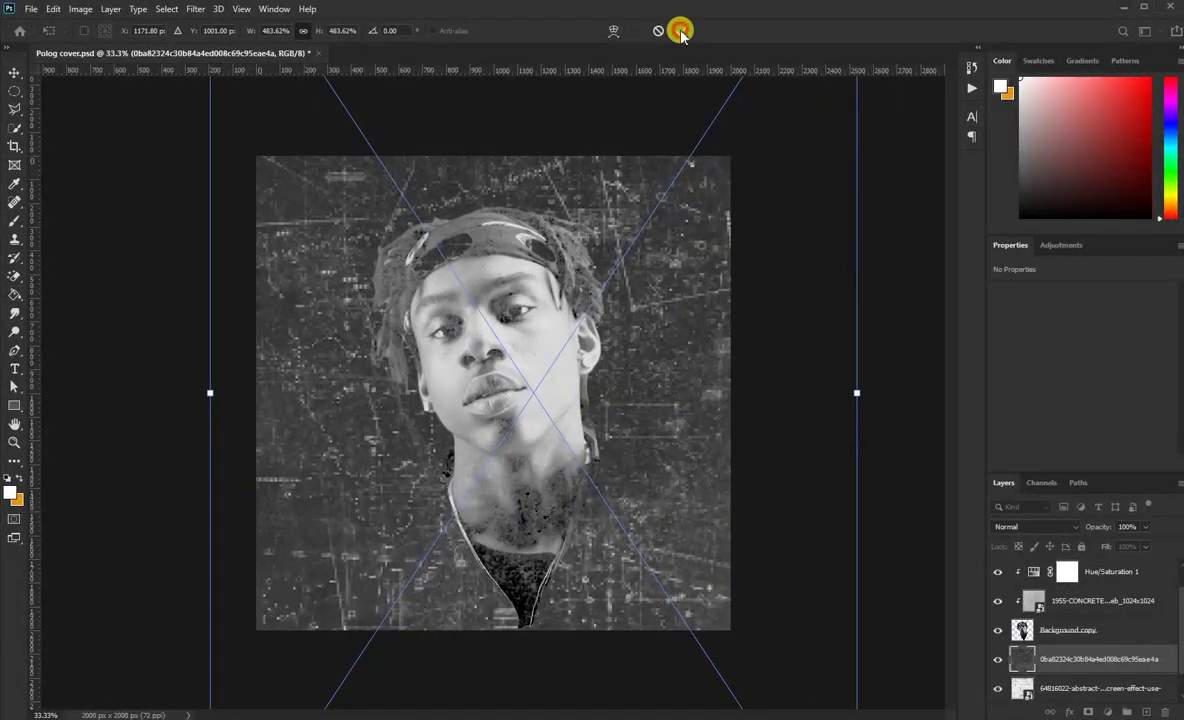
- Lower the 1955-CONCRETE layer's opacity to 8%
{"action": "left_click", "coordinate": [1080, 601]}
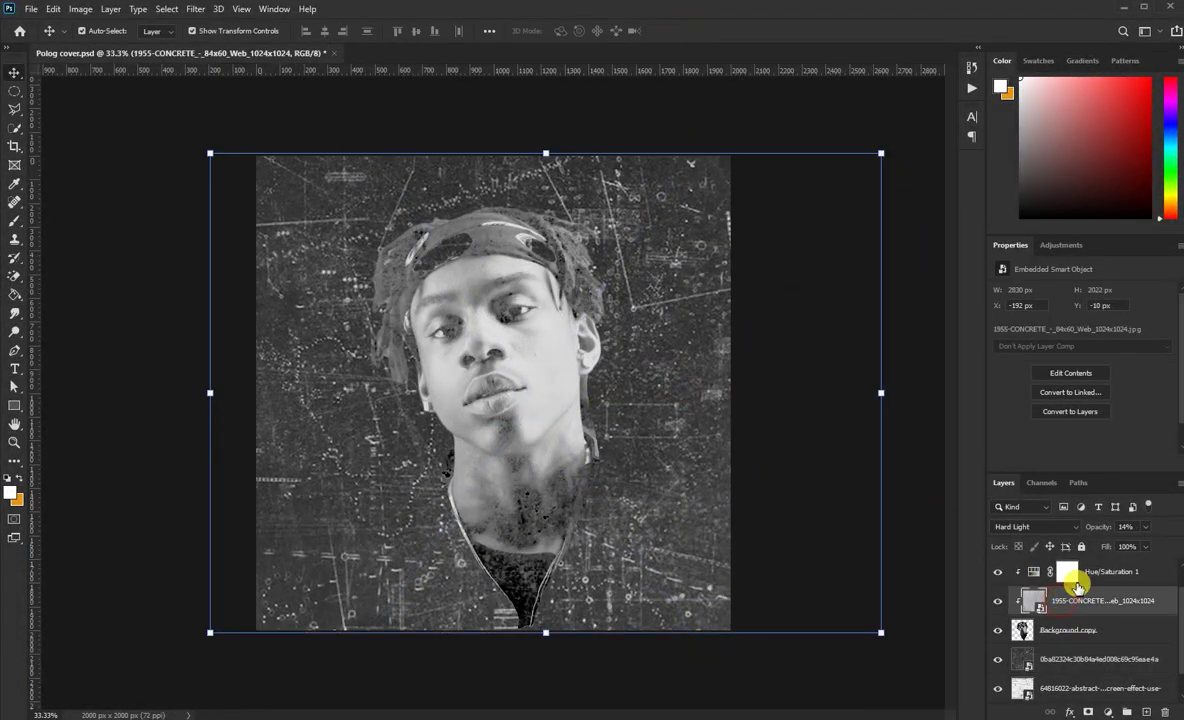
{"action": "left_click", "coordinate": [1142, 528]}
{"action": "left_click_drag", "start_coordinate": [1118, 548], "coordinate": [1119, 548]}
- Move the dust-grain layer above the scratched background and blend it in Multiply at 97%
{"action": "left_click", "coordinate": [1060, 632]}
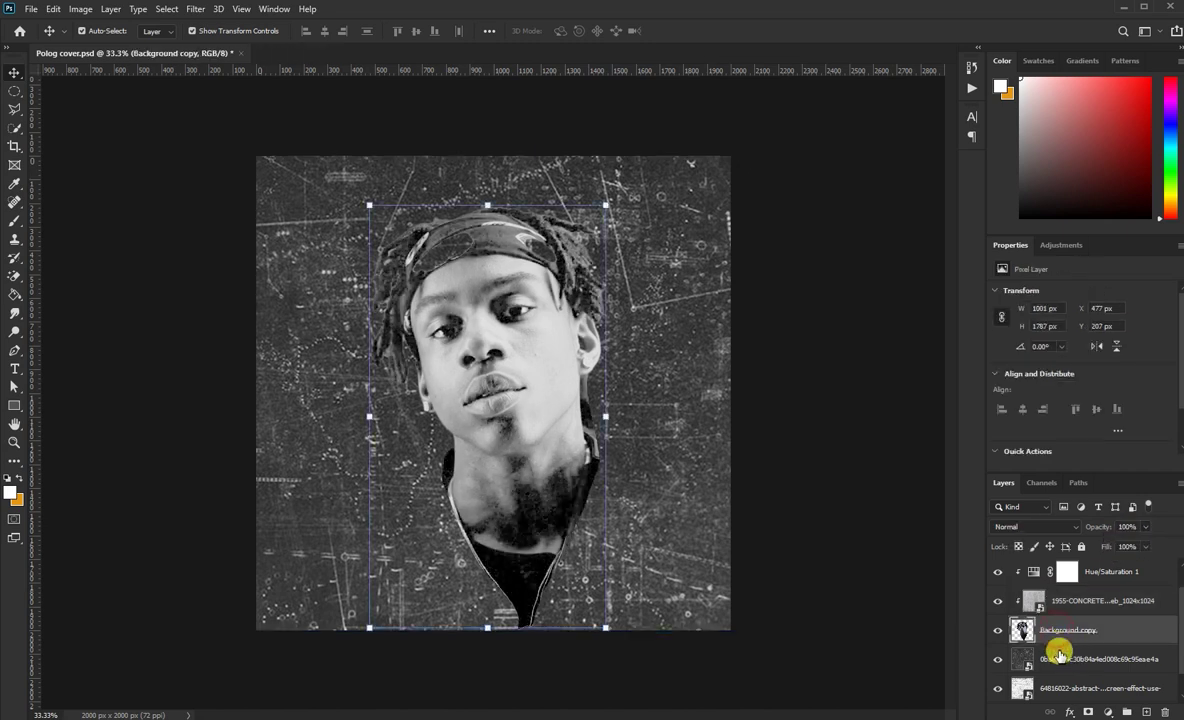
{"action": "left_click", "coordinate": [1062, 660]}
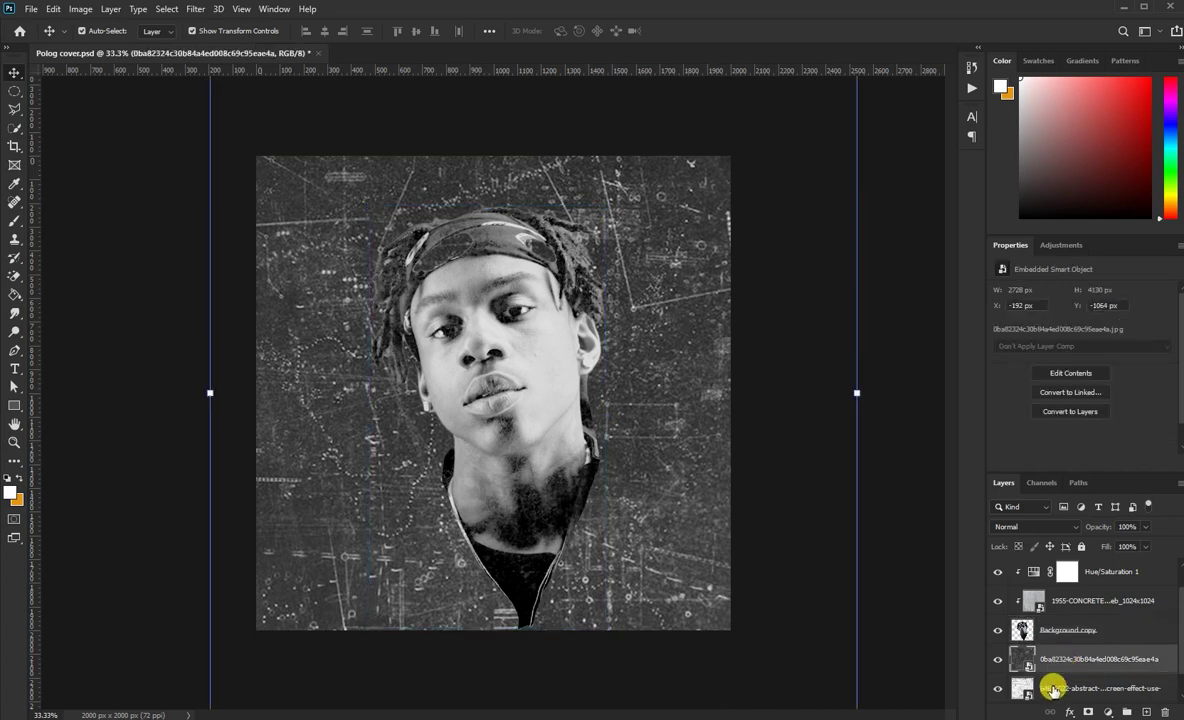
{"action": "left_click_drag", "start_coordinate": [1052, 686], "coordinate": [1052, 657]}
{"action": "left_click", "coordinate": [1060, 526]}
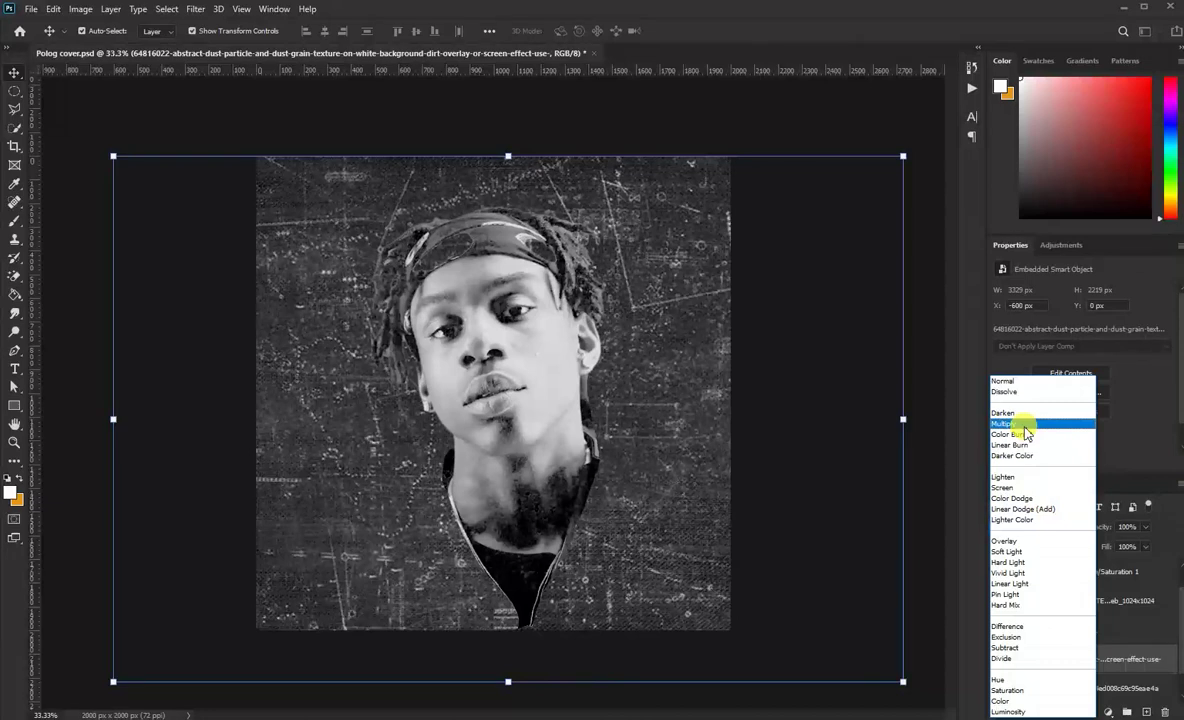
{"action": "left_click", "coordinate": [1025, 432]}
{"action": "mouse_move", "coordinate": [1145, 526]}
{"action": "left_mouse_down"}
{"action": "mouse_move", "coordinate": [1118, 546]}
{"action": "mouse_move", "coordinate": [1144, 542]}
{"action": "left_mouse_up"}
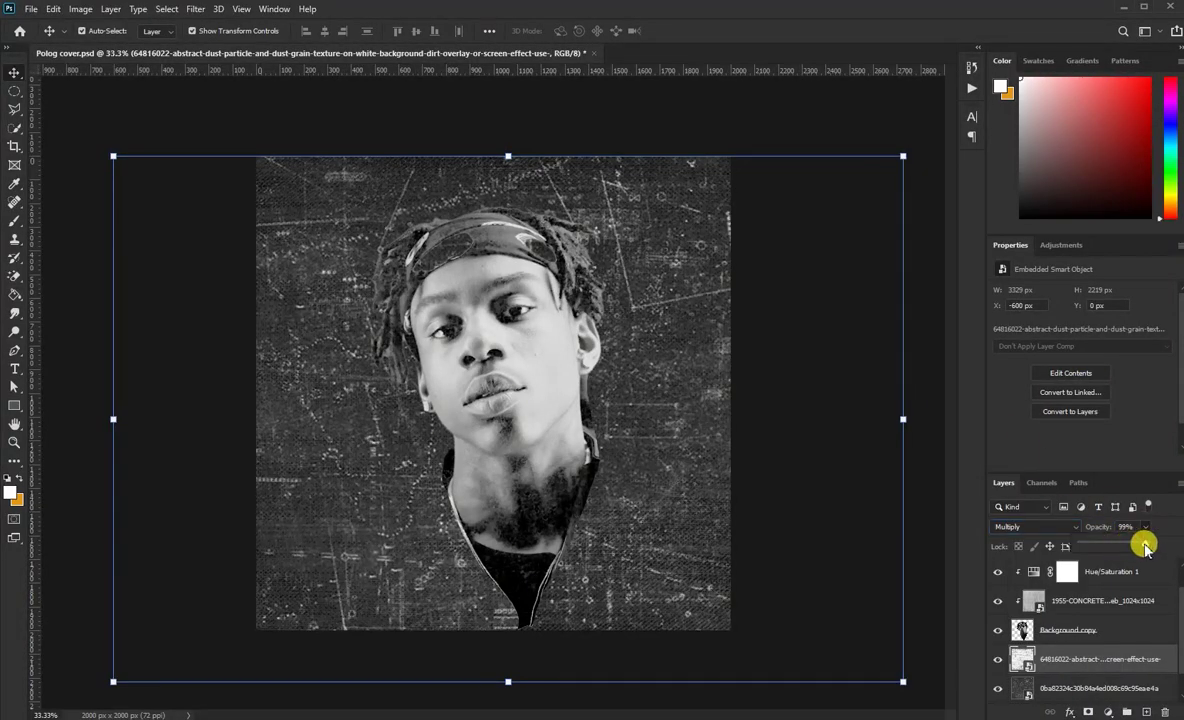
{"action": "left_click", "coordinate": [1062, 688]}
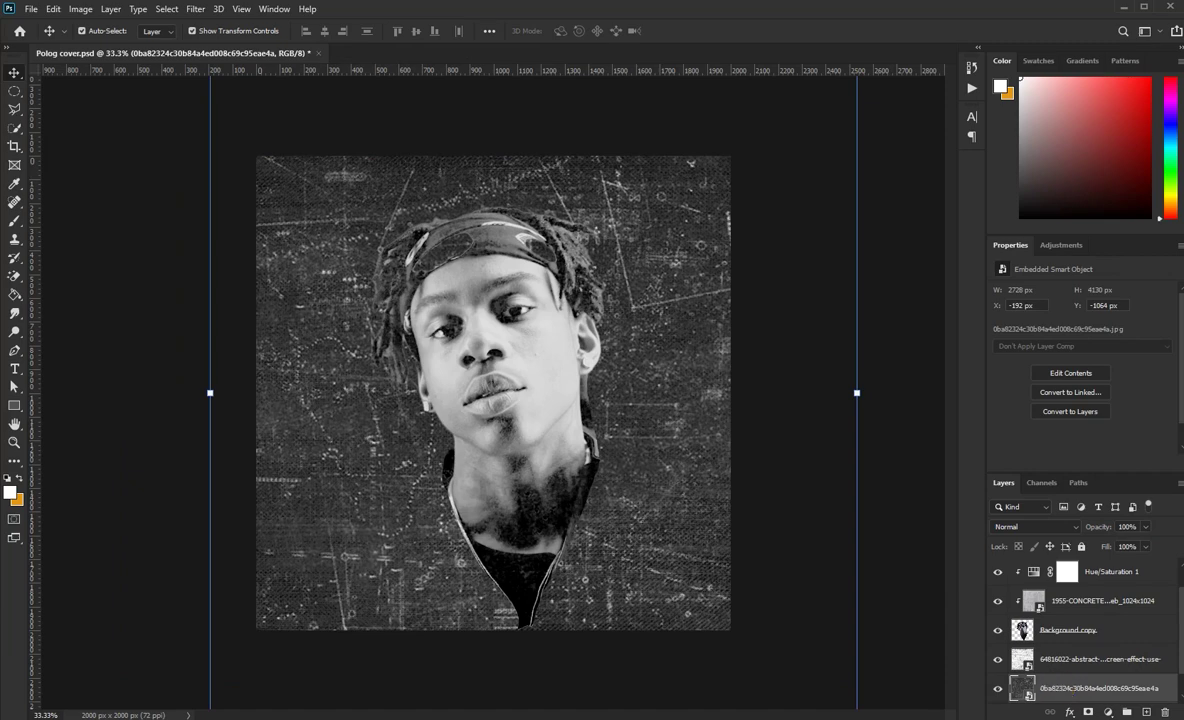
- Scale and position the glitch-streak image to fill the canvas, then commit it
{"action": "left_click_drag", "start_coordinate": [671, 581], "coordinate": [574, 386]}
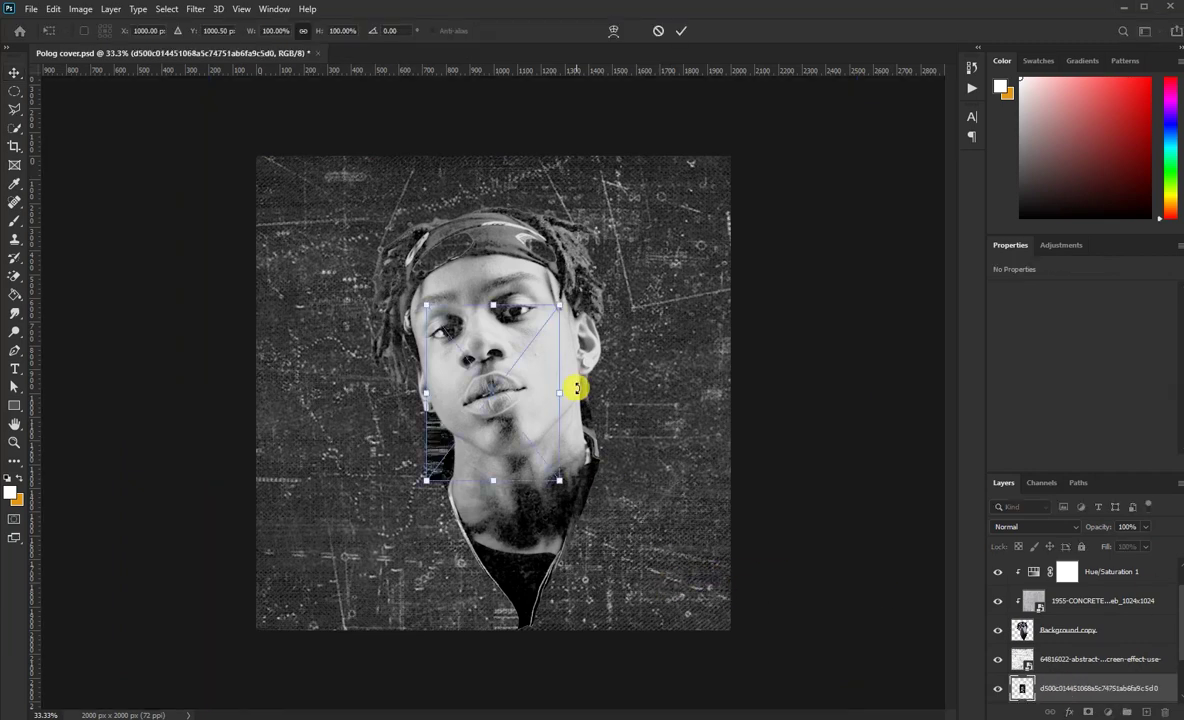
{"action": "left_click_drag", "start_coordinate": [555, 312], "coordinate": [931, 4]}
{"action": "left_click_drag", "start_coordinate": [676, 339], "coordinate": [492, 428]}
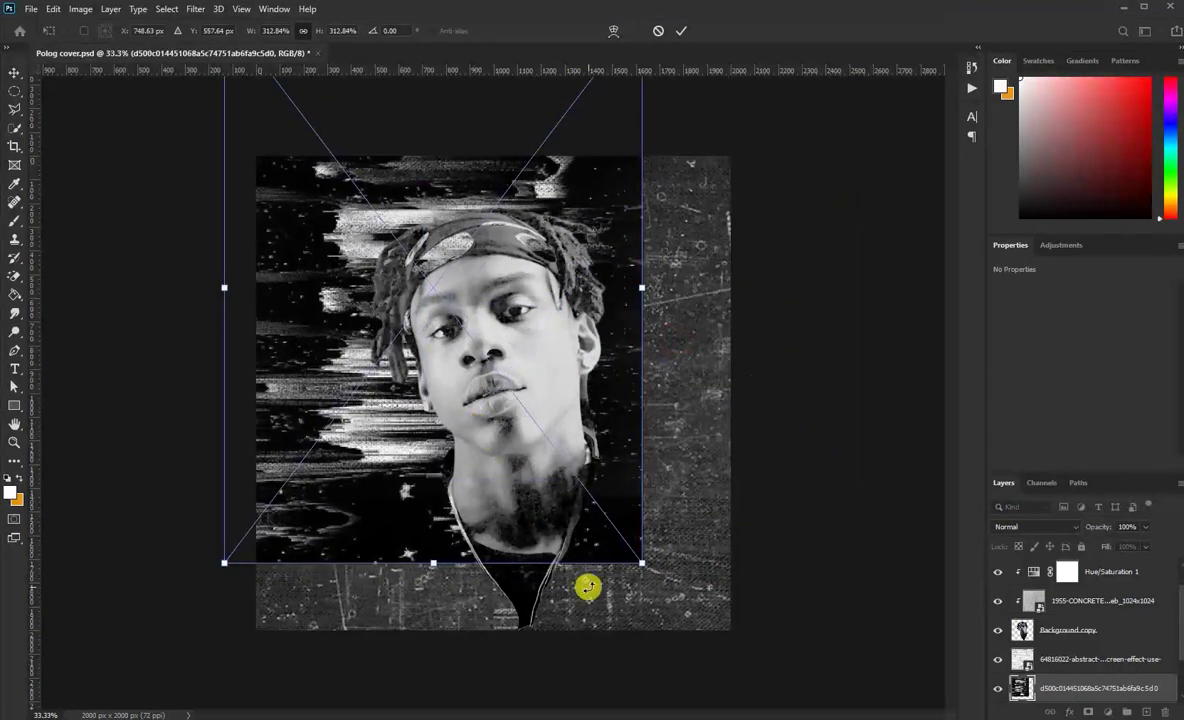
{"action": "left_click_drag", "start_coordinate": [640, 561], "coordinate": [931, 718]}
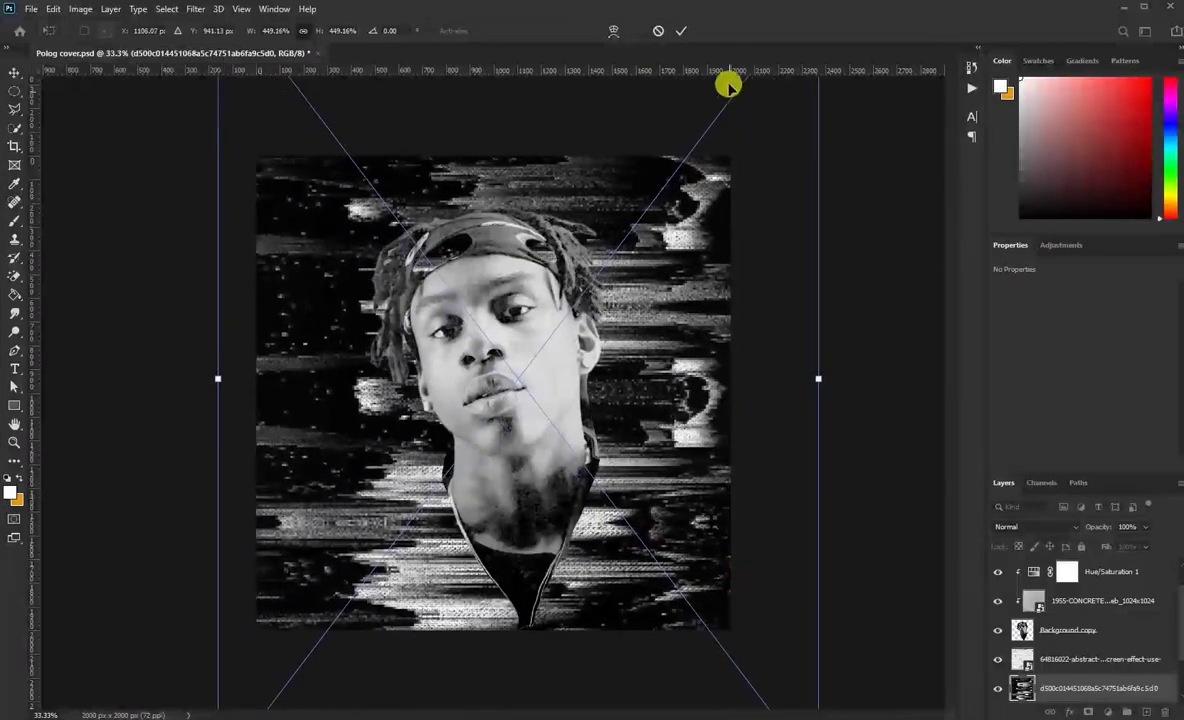
{"action": "left_click", "coordinate": [679, 30]}
- Lower the glitch layer's opacity to 36%
{"action": "left_click", "coordinate": [1145, 526]}
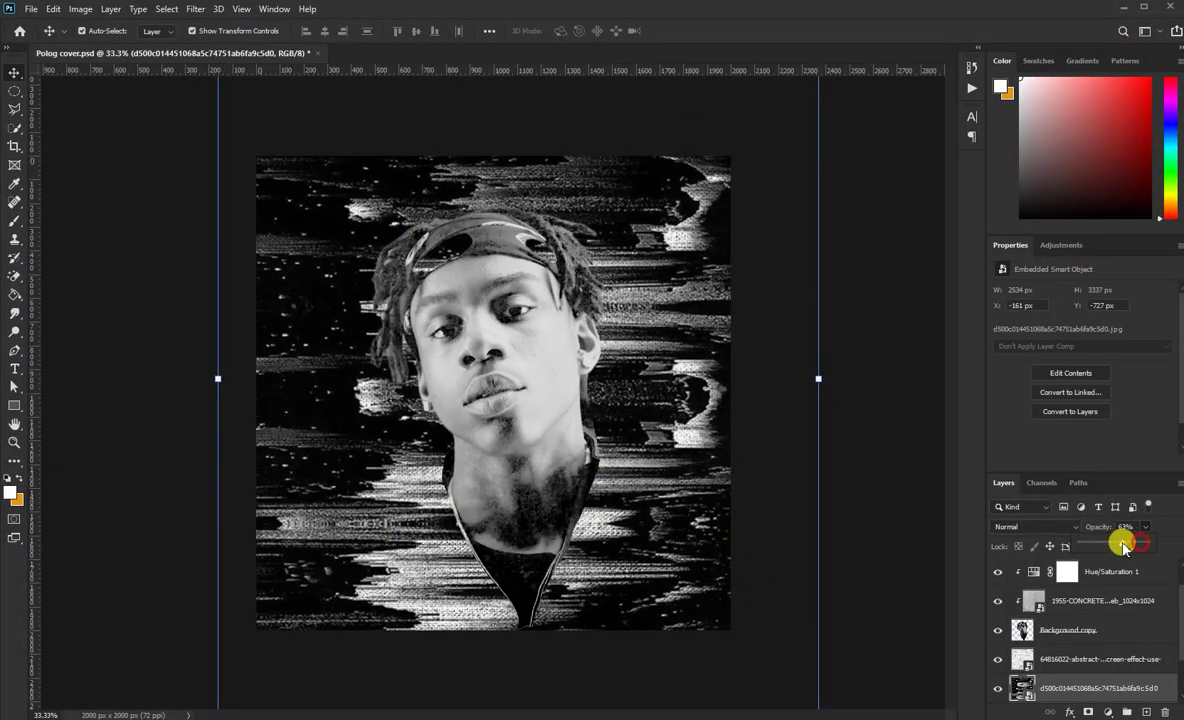
{"action": "left_click_drag", "start_coordinate": [1123, 541], "coordinate": [1111, 545]}
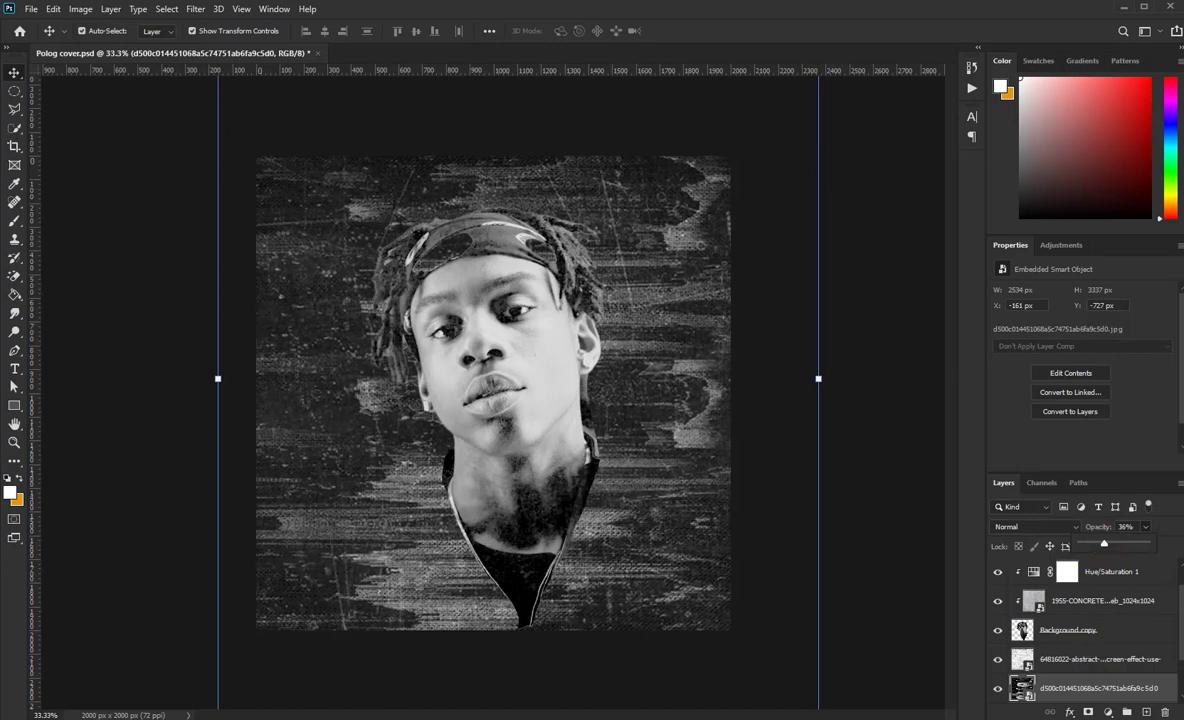
{"action": "left_click", "coordinate": [1065, 658]}
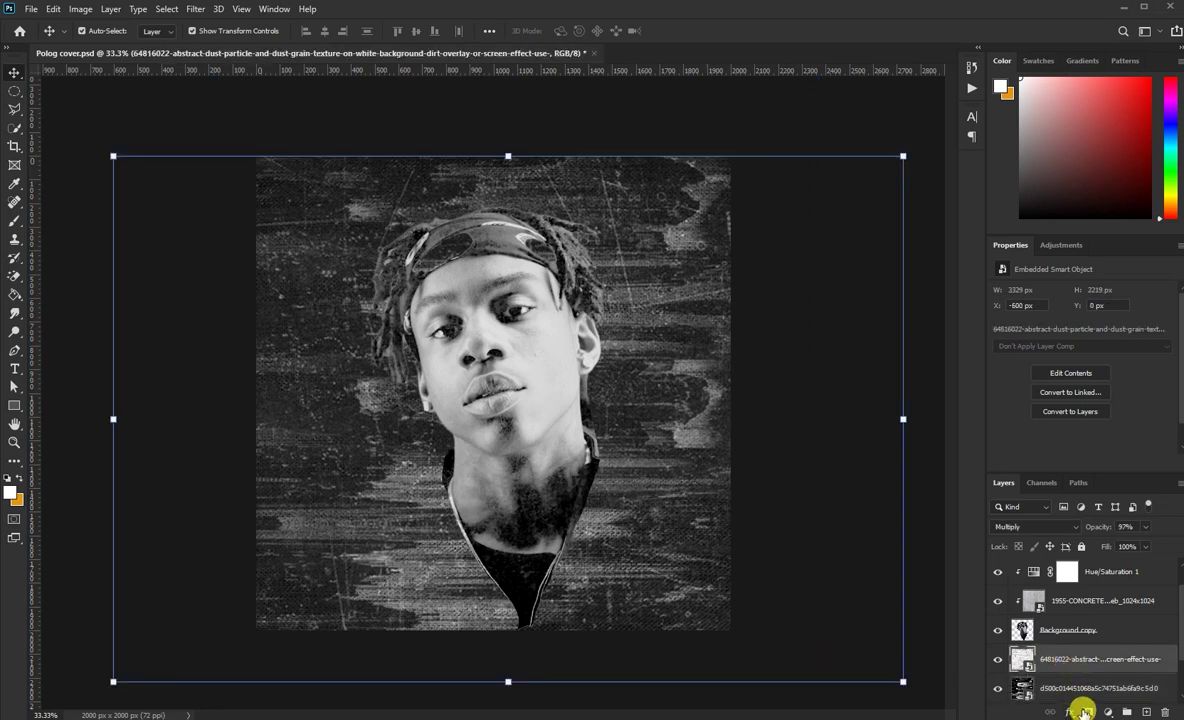
{"action": "left_click", "coordinate": [1108, 711]}
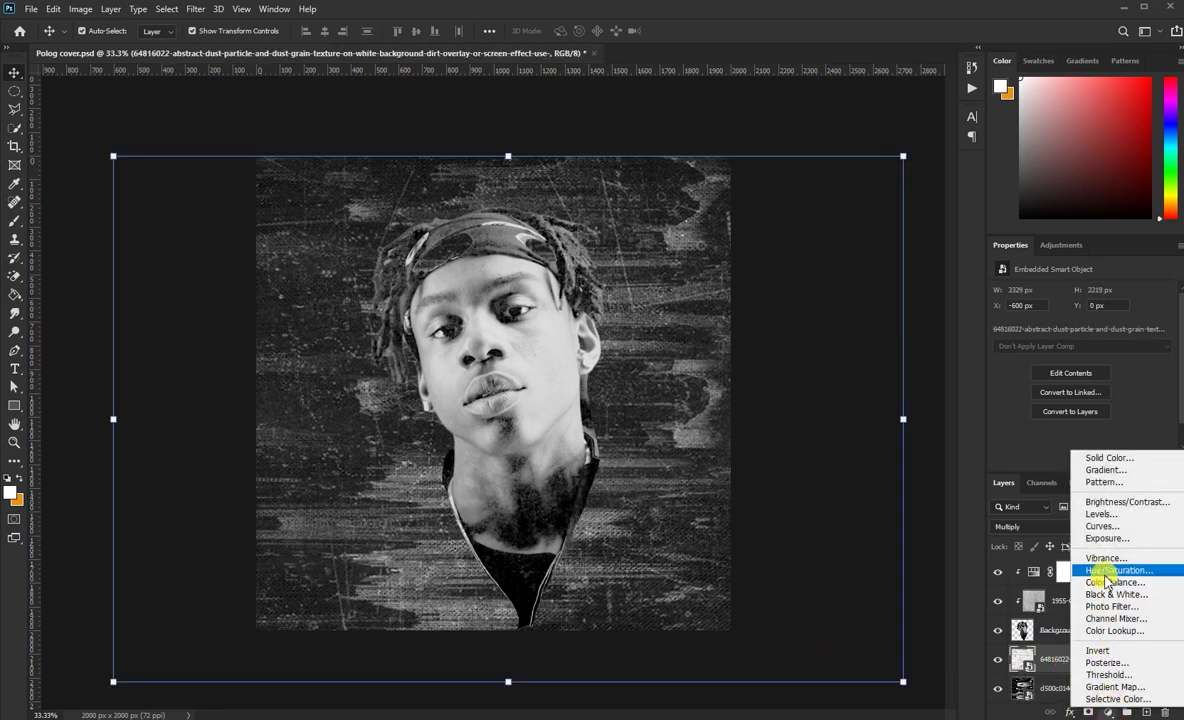
- Add a Levels adjustment with RGB midtones at 0.63 and a lowered output white
{"action": "left_click", "coordinate": [1101, 514]}
{"action": "mouse_move", "coordinate": [1016, 396]}
{"action": "left_mouse_down"}
{"action": "mouse_move", "coordinate": [1036, 396]}
{"action": "mouse_move", "coordinate": [1018, 396]}
{"action": "left_mouse_up"}
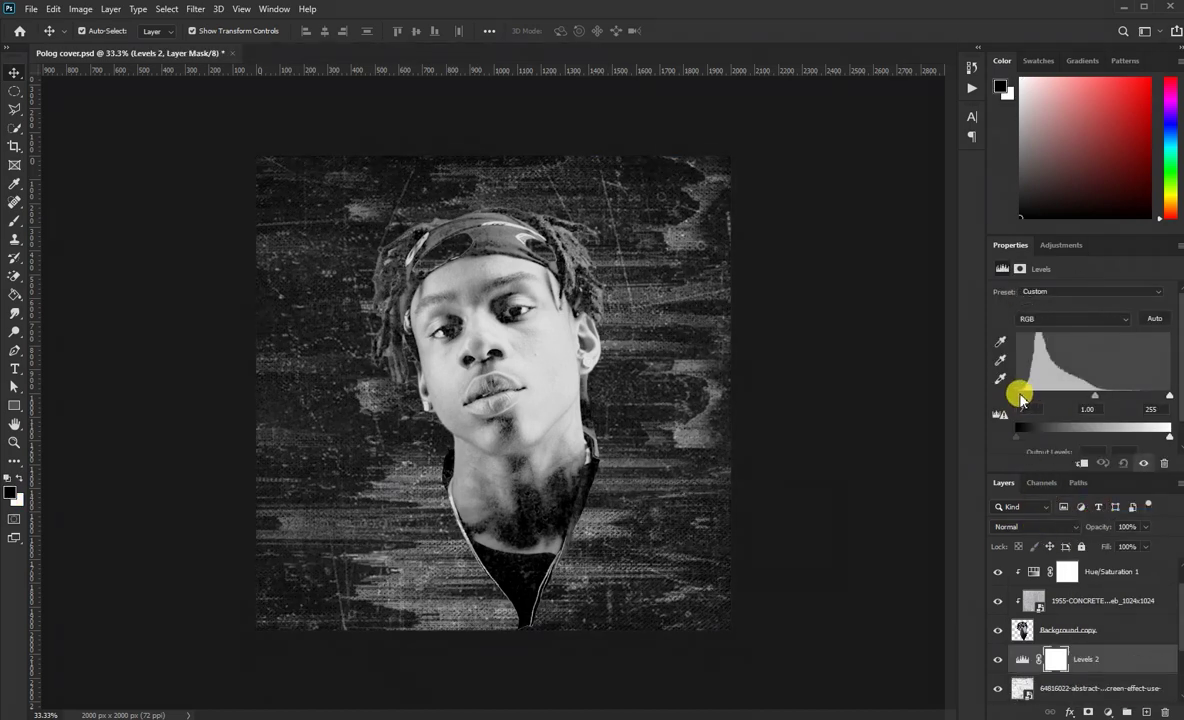
{"action": "left_click_drag", "start_coordinate": [1092, 396], "coordinate": [1118, 398]}
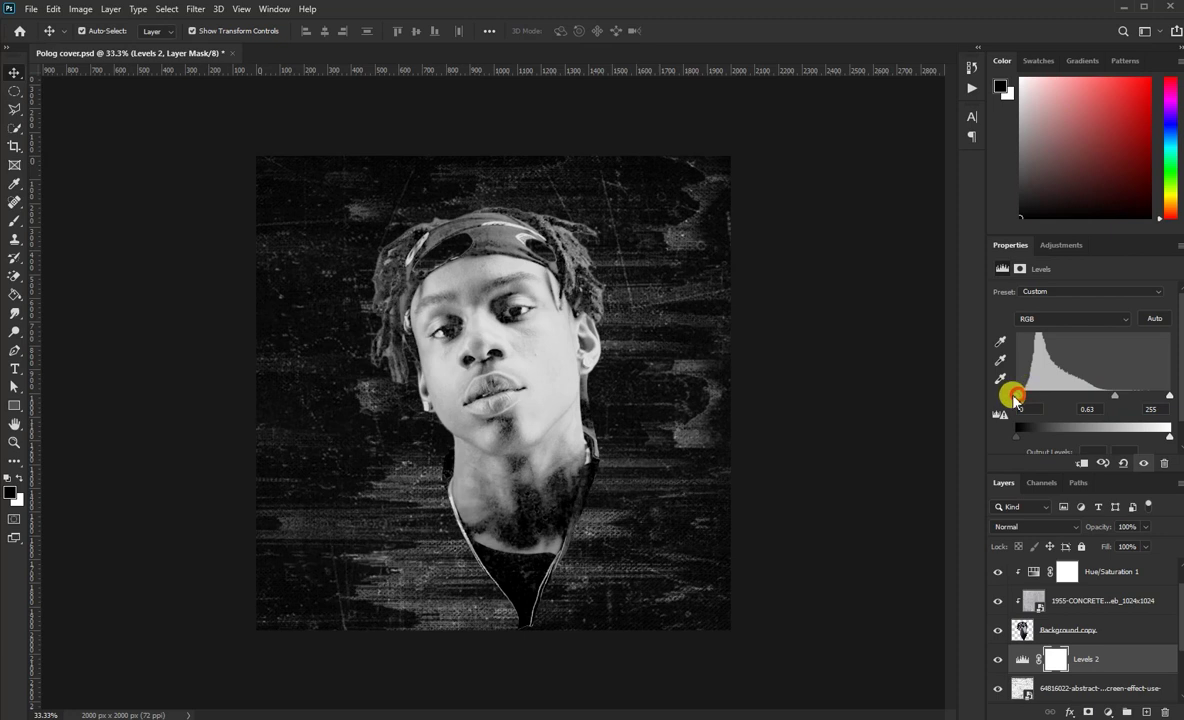
{"action": "left_click_drag", "start_coordinate": [1168, 432], "coordinate": [1100, 440]}
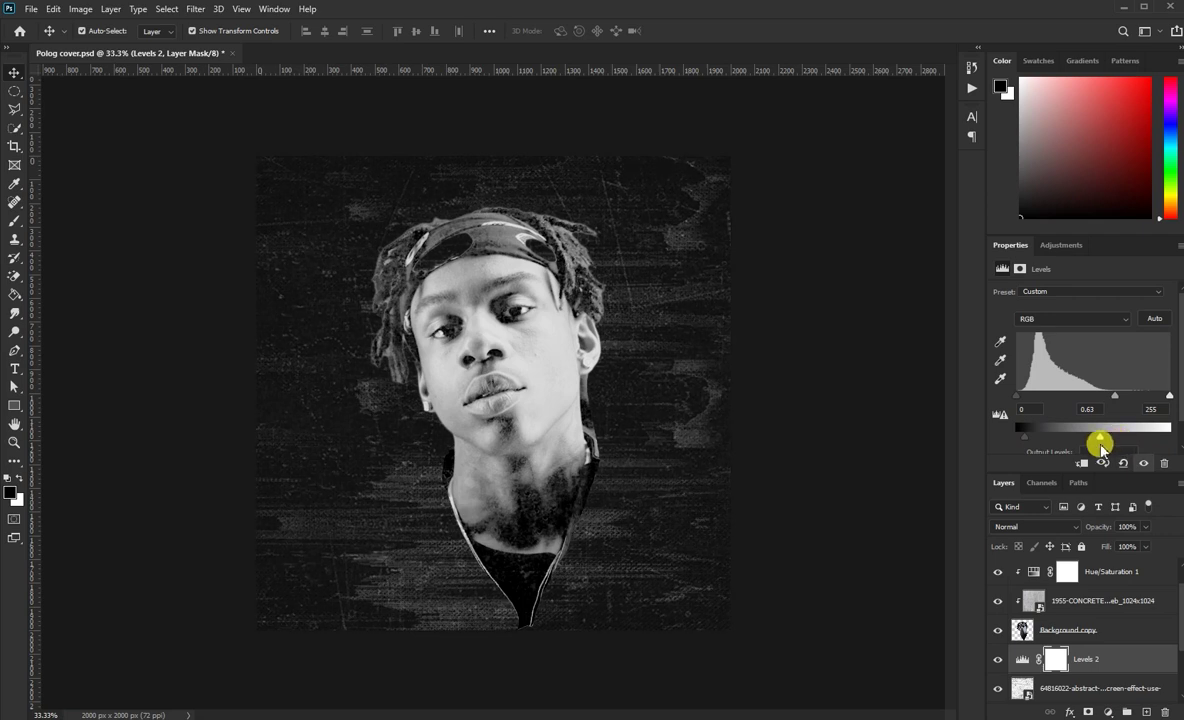
- Shift the Blue channel midtones to 1.17 for a slight colour cast
{"action": "left_click", "coordinate": [1099, 326]}
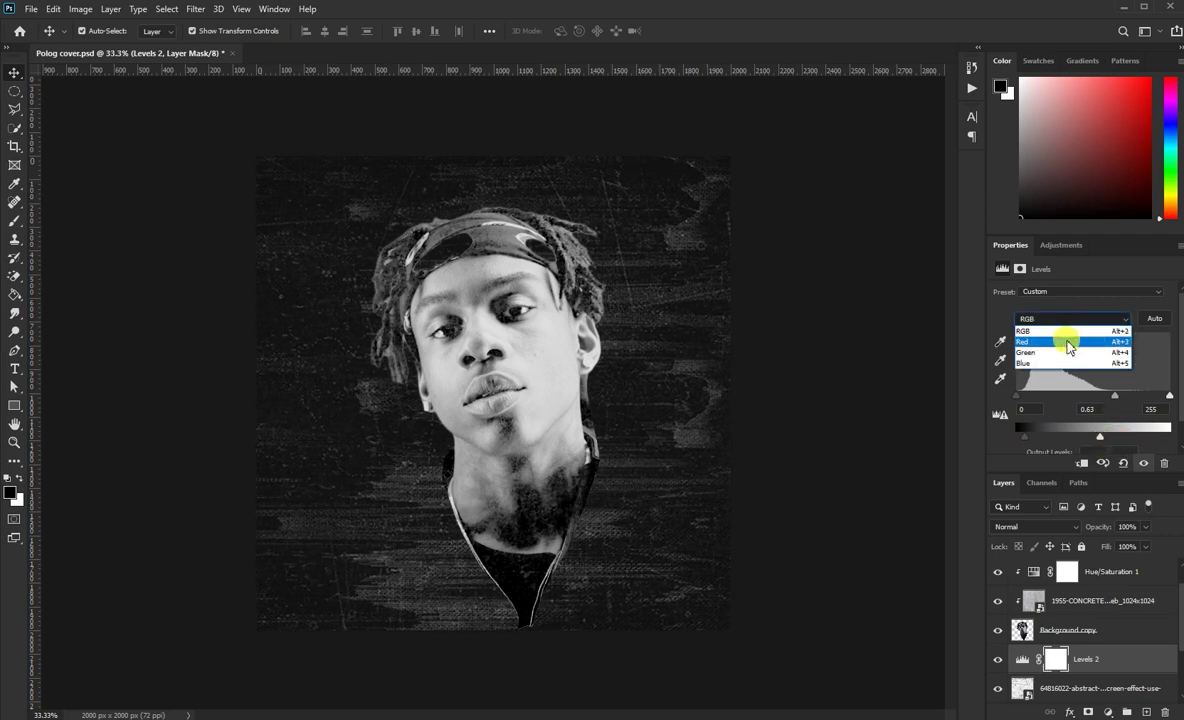
{"action": "left_click", "coordinate": [1062, 362]}
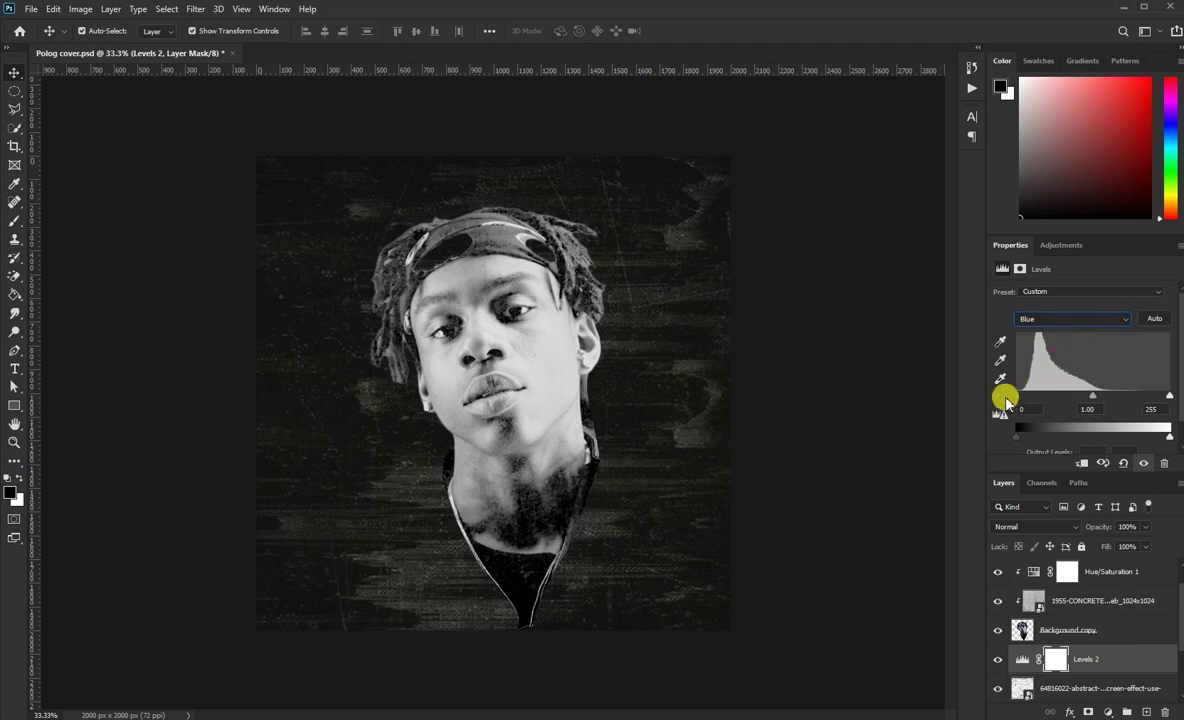
{"action": "mouse_move", "coordinate": [1096, 397]}
{"action": "left_mouse_down"}
{"action": "mouse_move", "coordinate": [1105, 393]}
{"action": "mouse_move", "coordinate": [1077, 398]}
{"action": "left_mouse_up"}
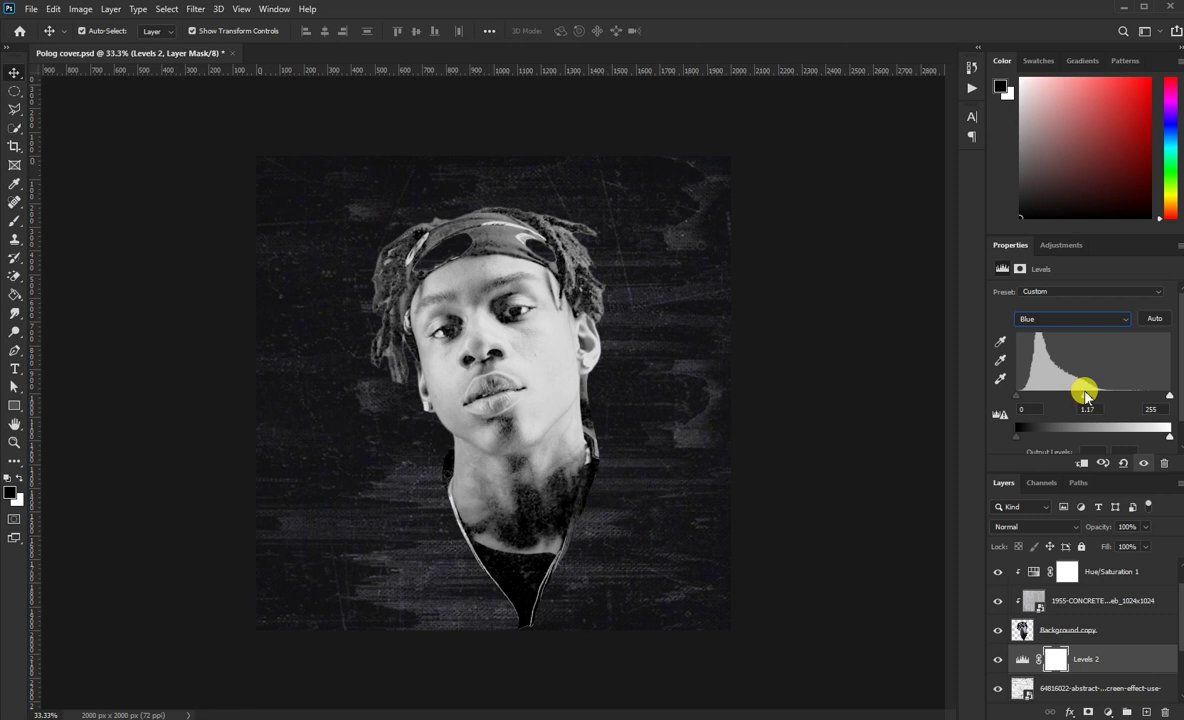
{"action": "left_click", "coordinate": [868, 500]}
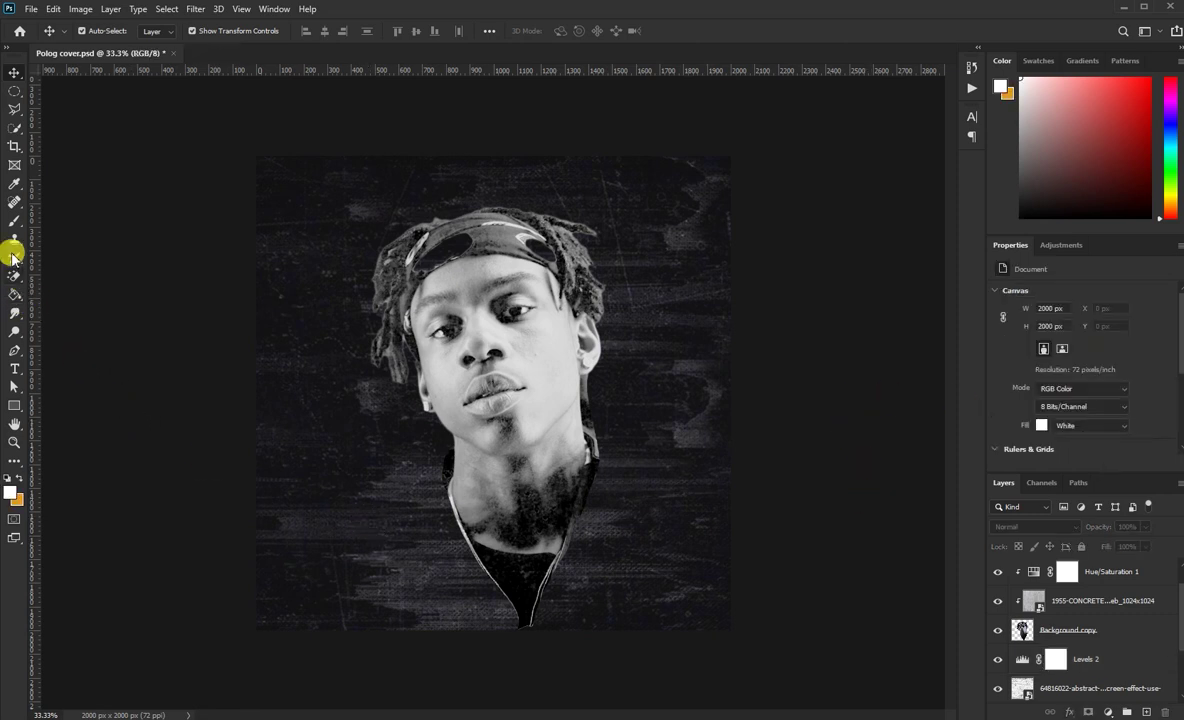
- Create a new Layer 1 above Hue/Saturation 1 and set an orange brush colour
{"action": "left_click", "coordinate": [14, 221]}
{"action": "left_click", "coordinate": [1168, 571]}
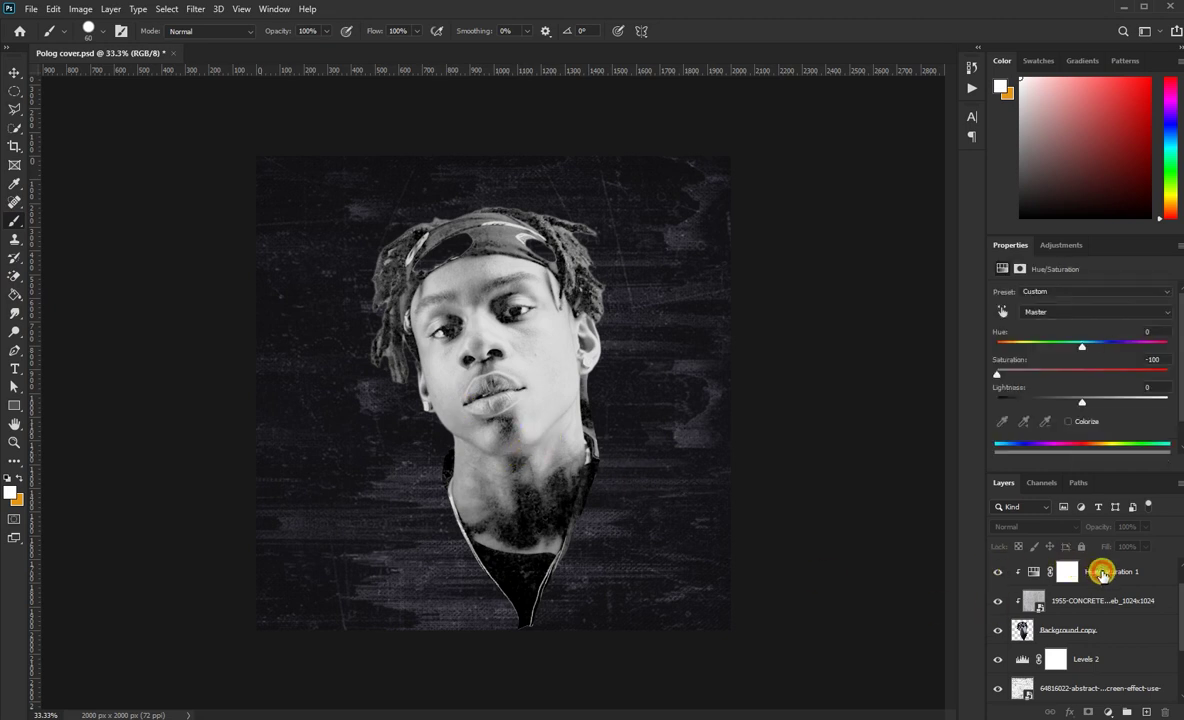
{"action": "left_click", "coordinate": [1145, 712]}
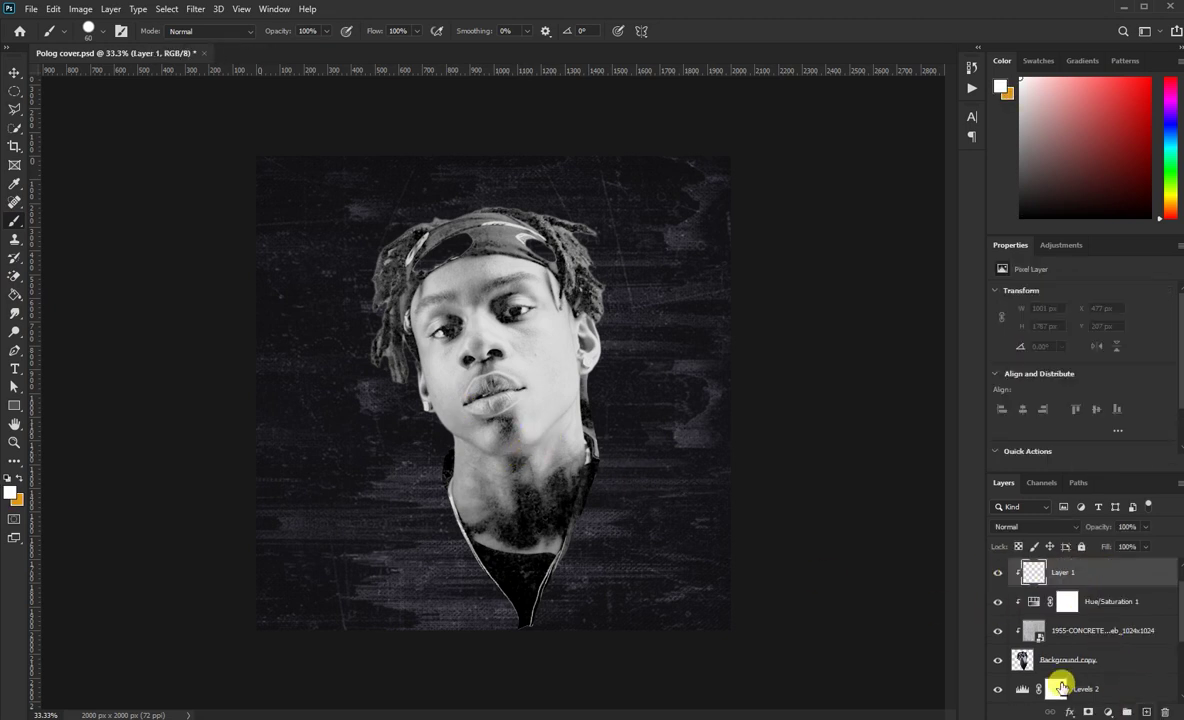
{"action": "left_click", "coordinate": [18, 482]}
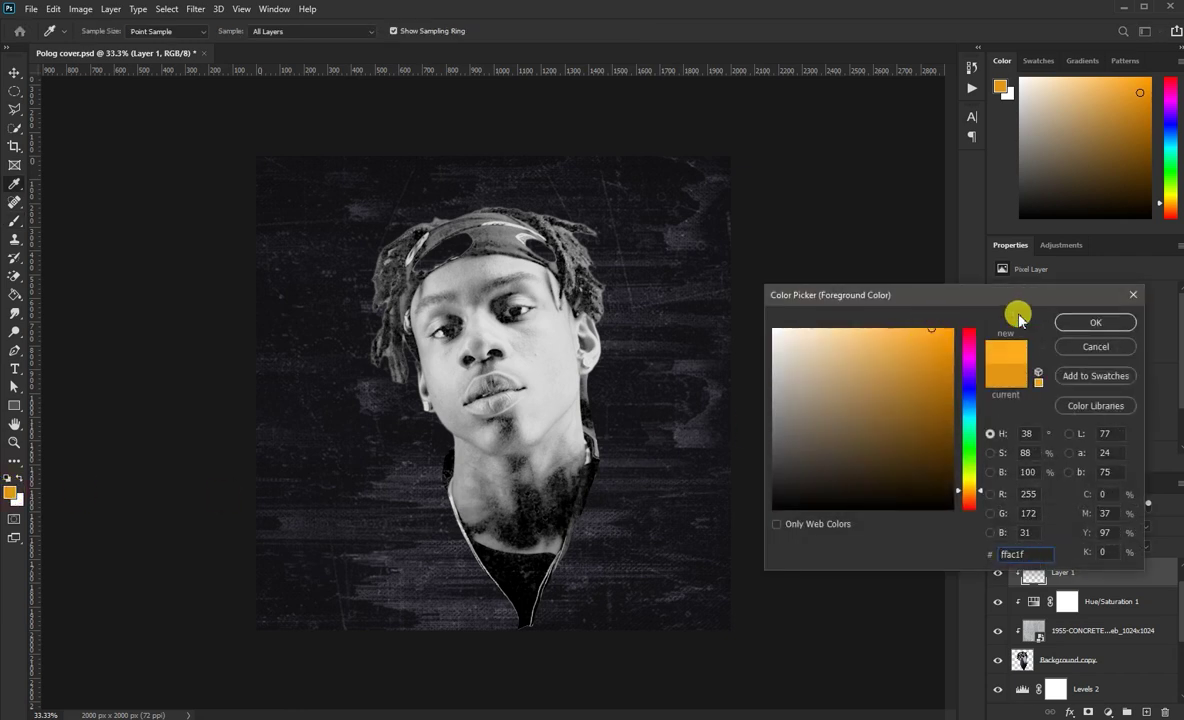
{"action": "key", "text": "Return"}
{"action": "key", "text": "b"}
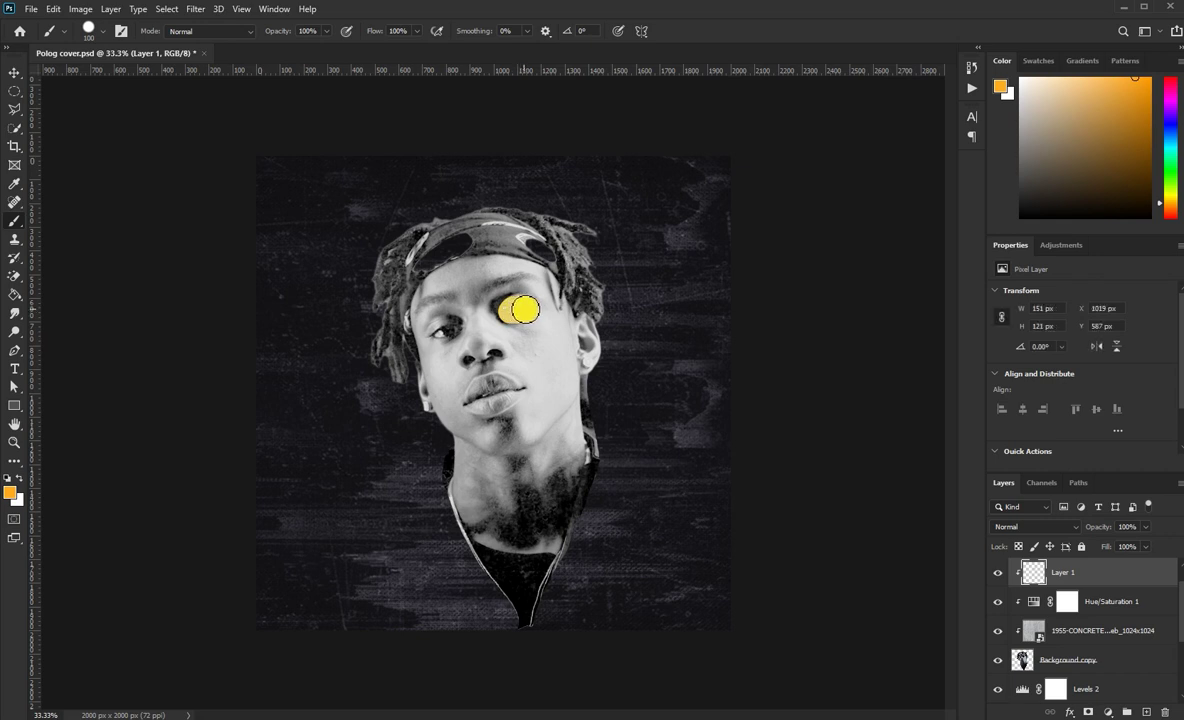
- Zoom in and paint orange over the right eye with a smaller brush
{"action": "left_click_drag", "start_coordinate": [525, 310], "coordinate": [500, 316]}
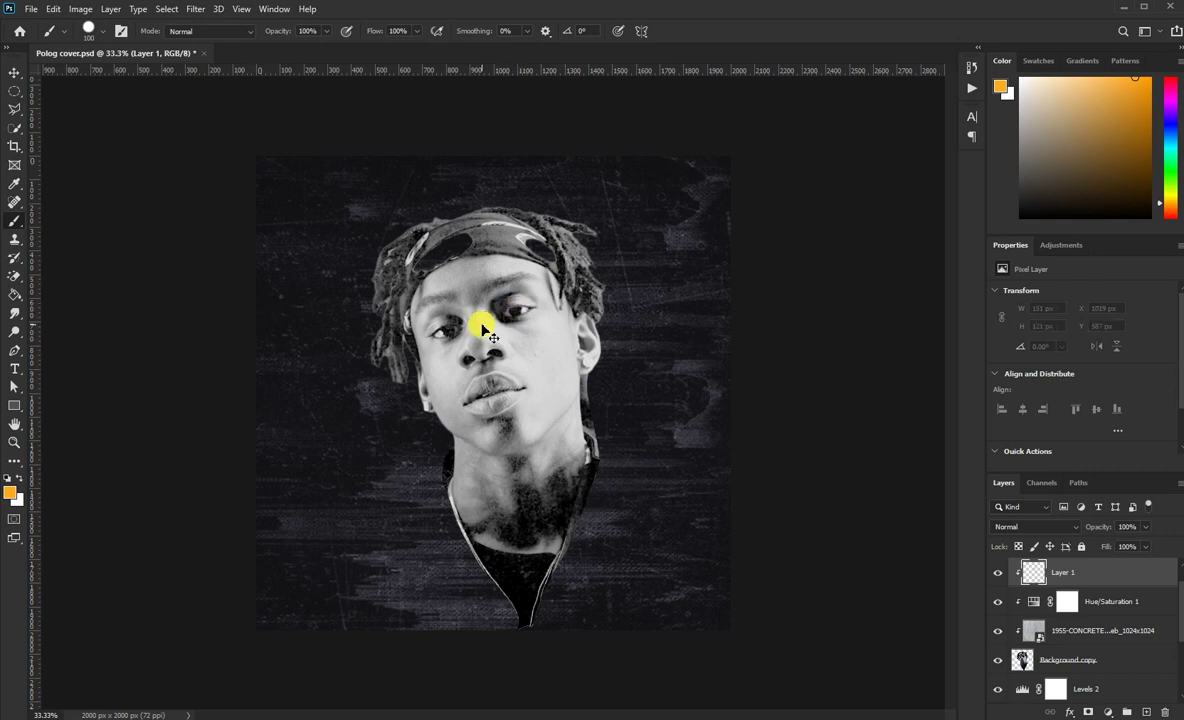
{"action": "scroll", "coordinate": [481, 325], "scroll_direction": "up", "scroll_amount": 1}
{"action": "scroll", "coordinate": [478, 322], "scroll_direction": "up", "scroll_amount": 1}
{"action": "scroll", "coordinate": [481, 324], "scroll_direction": "up", "scroll_amount": 2}
{"action": "scroll", "coordinate": [538, 305], "scroll_direction": "up", "scroll_amount": 3}
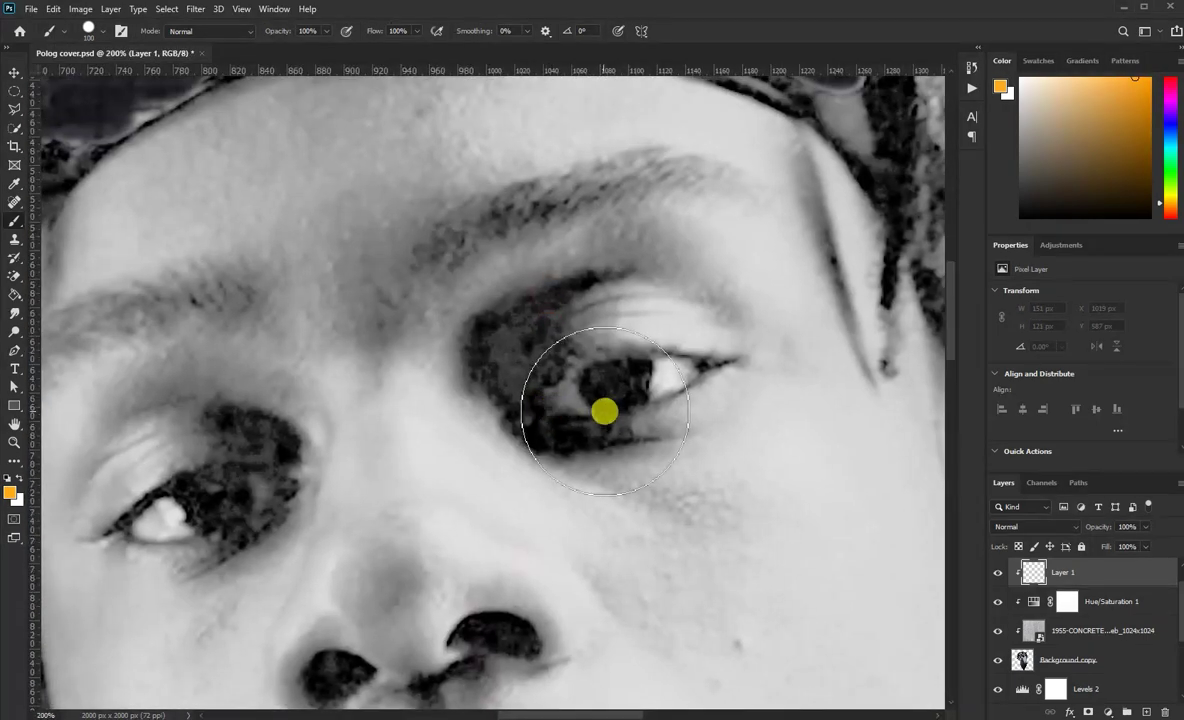
{"action": "key", "text": "bracketleft"}
{"action": "key", "text": "bracketleft"}
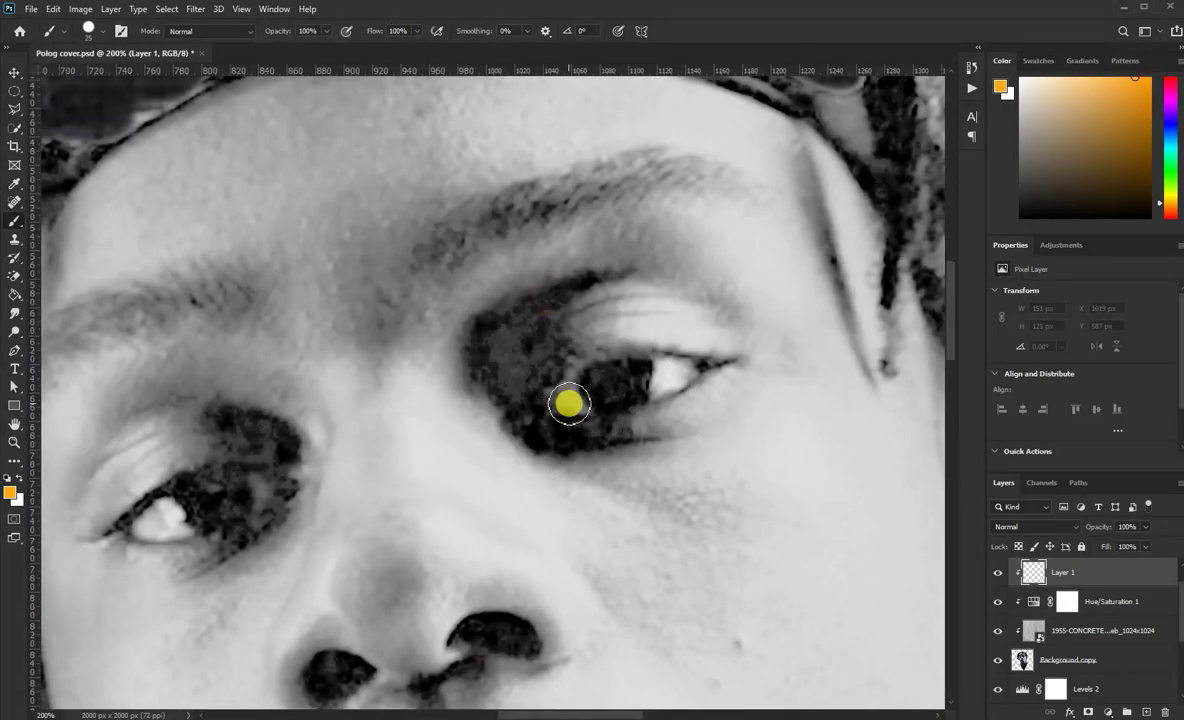
{"action": "left_click_drag", "start_coordinate": [565, 405], "coordinate": [705, 365]}
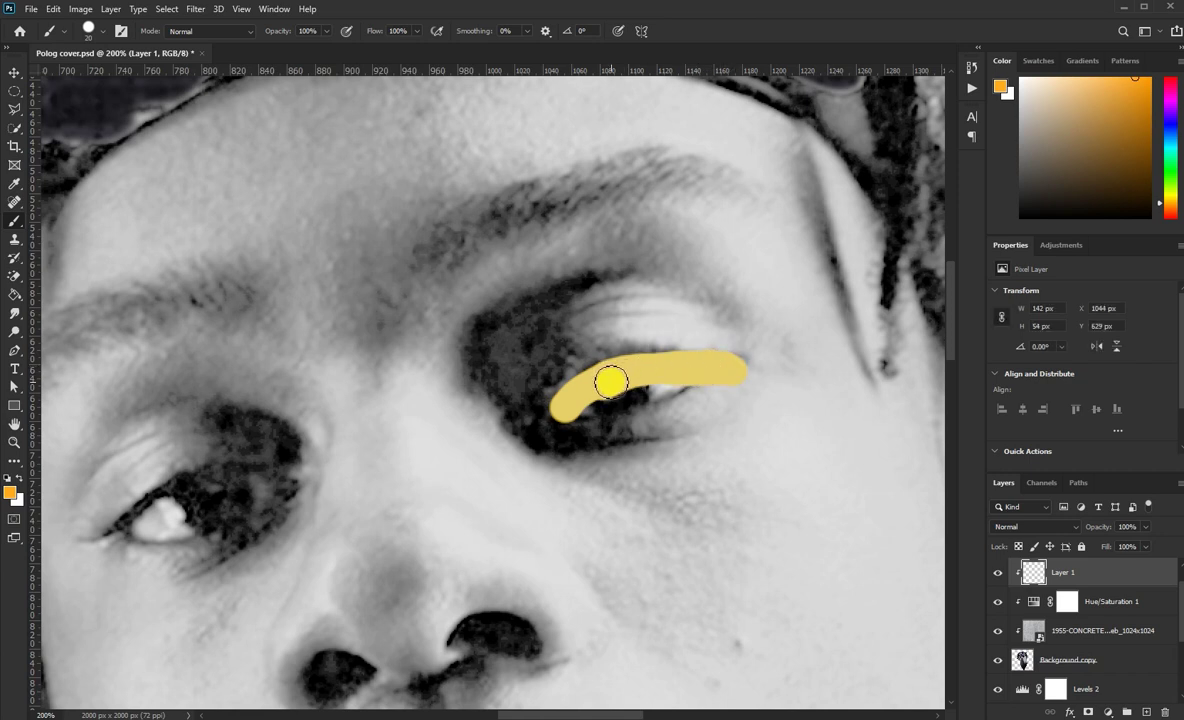
{"action": "key", "text": "ctrl+z"}
{"action": "mouse_move", "coordinate": [558, 415]}
{"action": "left_mouse_down"}
{"action": "mouse_move", "coordinate": [678, 372]}
{"action": "mouse_move", "coordinate": [563, 428]}
{"action": "mouse_move", "coordinate": [727, 389]}
{"action": "mouse_move", "coordinate": [558, 430]}
{"action": "left_mouse_up"}
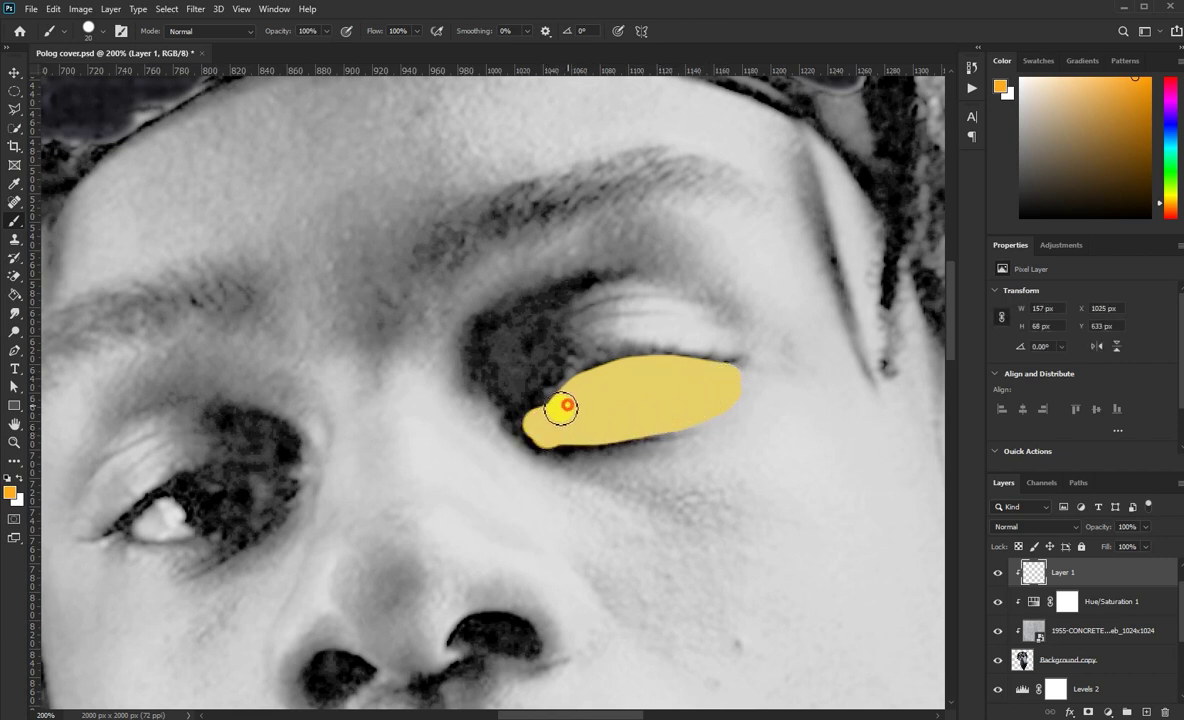
- Paint orange over the left eye and zoom back out to the full image
{"action": "scroll", "coordinate": [312, 481], "scroll_direction": "left", "scroll_amount": 5}
{"action": "scroll", "coordinate": [312, 481], "scroll_direction": "down", "scroll_amount": 2}
{"action": "mouse_move", "coordinate": [405, 420]}
{"action": "left_mouse_down"}
{"action": "mouse_move", "coordinate": [351, 437]}
{"action": "mouse_move", "coordinate": [480, 405]}
{"action": "mouse_move", "coordinate": [314, 460]}
{"action": "mouse_move", "coordinate": [470, 415]}
{"action": "mouse_move", "coordinate": [358, 465]}
{"action": "mouse_move", "coordinate": [485, 418]}
{"action": "left_mouse_up"}
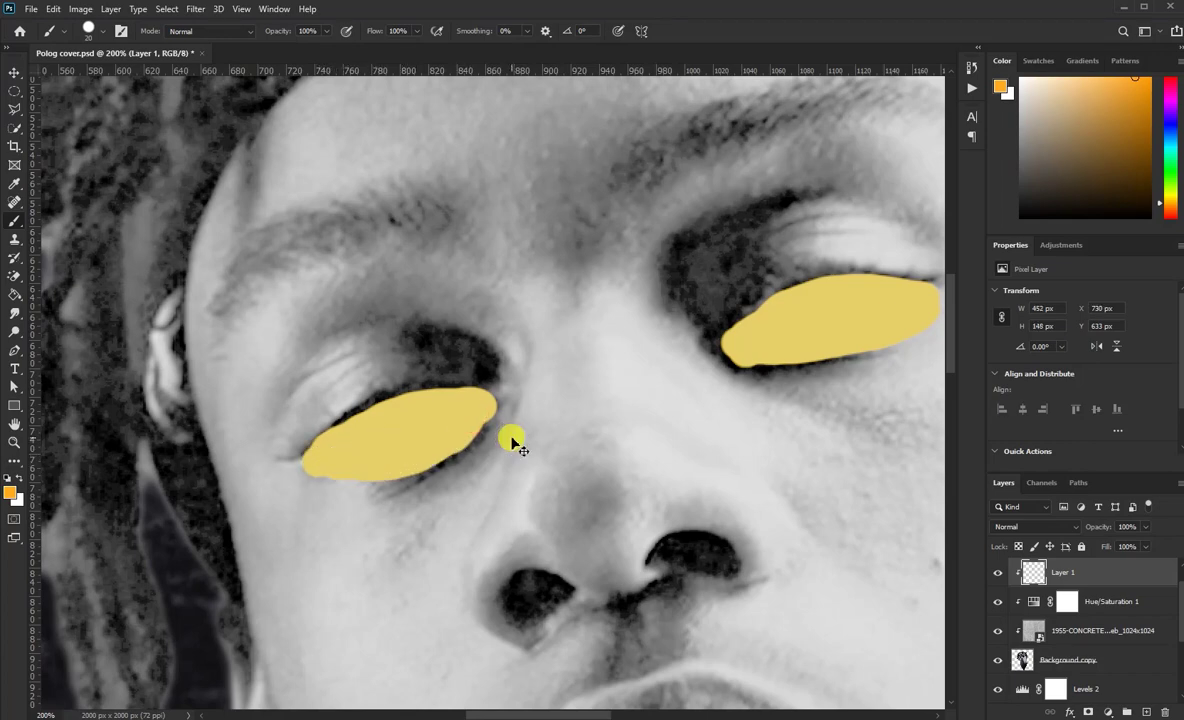
{"action": "scroll", "coordinate": [511, 441], "scroll_direction": "down", "scroll_amount": 2, "text": "alt"}
{"action": "scroll", "coordinate": [511, 437], "scroll_direction": "down", "scroll_amount": 1, "text": "alt"}
{"action": "scroll", "coordinate": [511, 437], "scroll_direction": "down", "scroll_amount": 1, "text": "alt"}
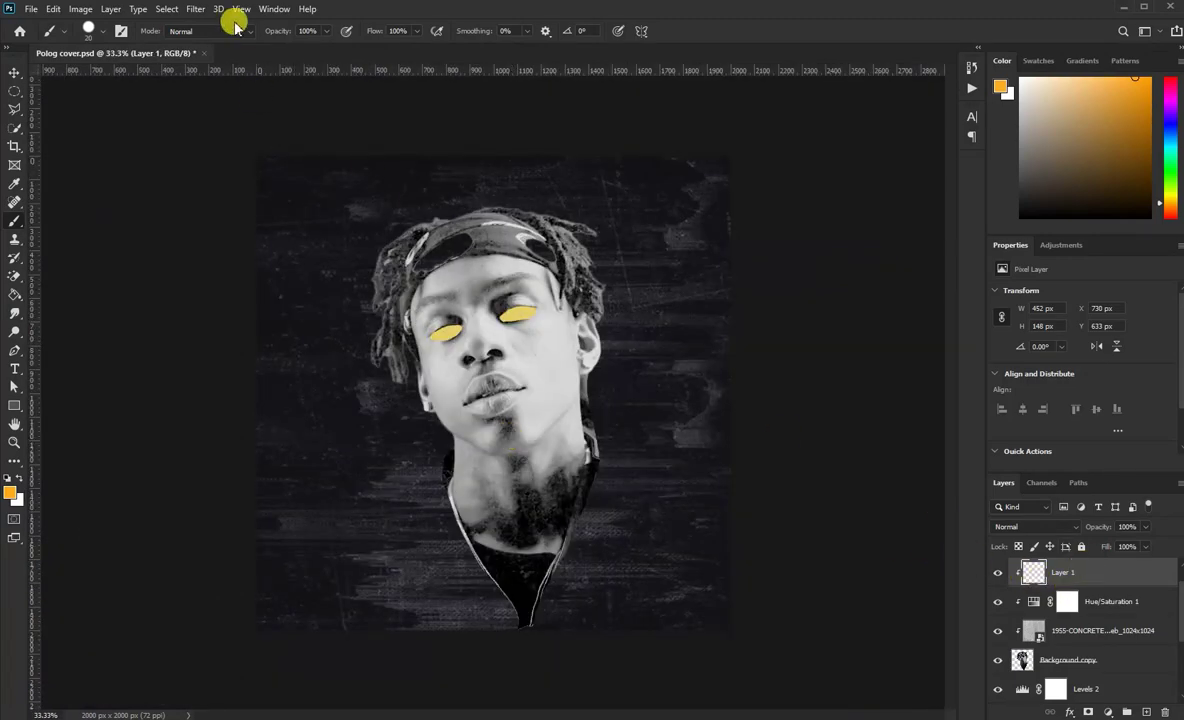
- In Liquify with a small Forward Warp brush, pull several drips down from the right eye blob
{"action": "left_click", "coordinate": [193, 9]}
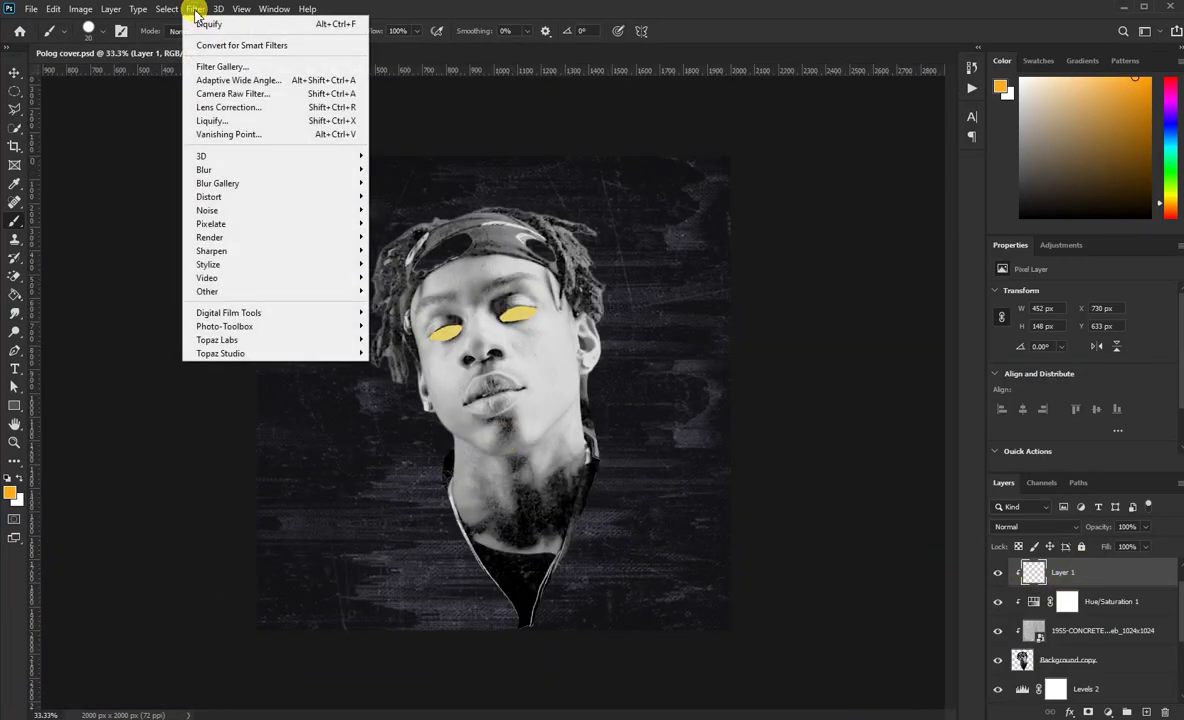
{"action": "left_click", "coordinate": [222, 120]}
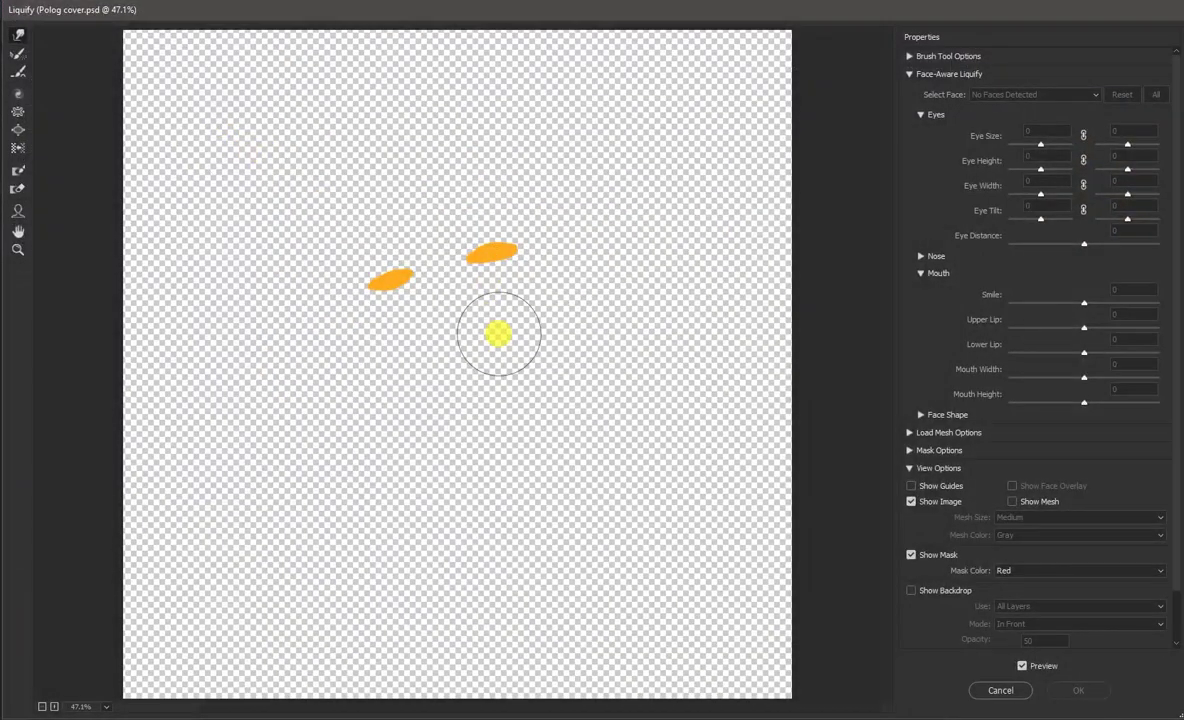
{"action": "left_click", "coordinate": [499, 334], "text": "ctrl"}
{"action": "left_click_drag", "start_coordinate": [502, 333], "coordinate": [563, 630]}
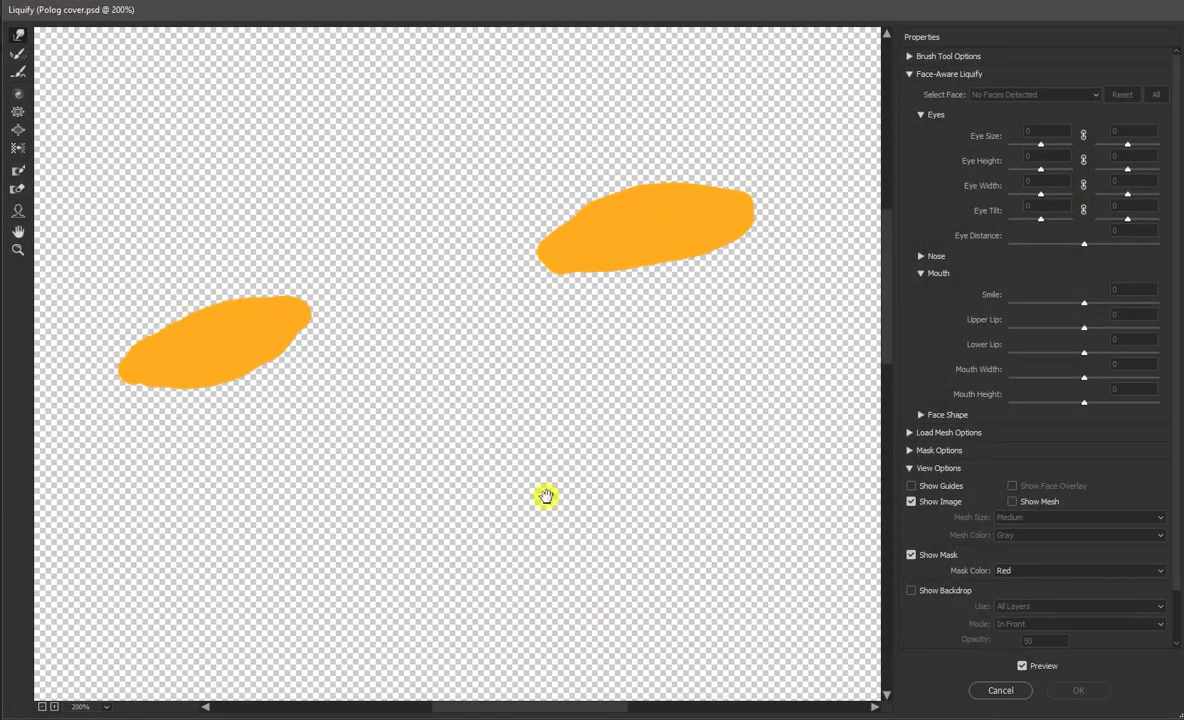
{"action": "key", "text": "bracketleft"}
{"action": "key", "text": "bracketleft"}
{"action": "key", "text": "bracketleft"}
{"action": "key", "text": "bracketleft"}
{"action": "key", "text": "bracketleft"}
{"action": "key", "text": "bracketleft"}
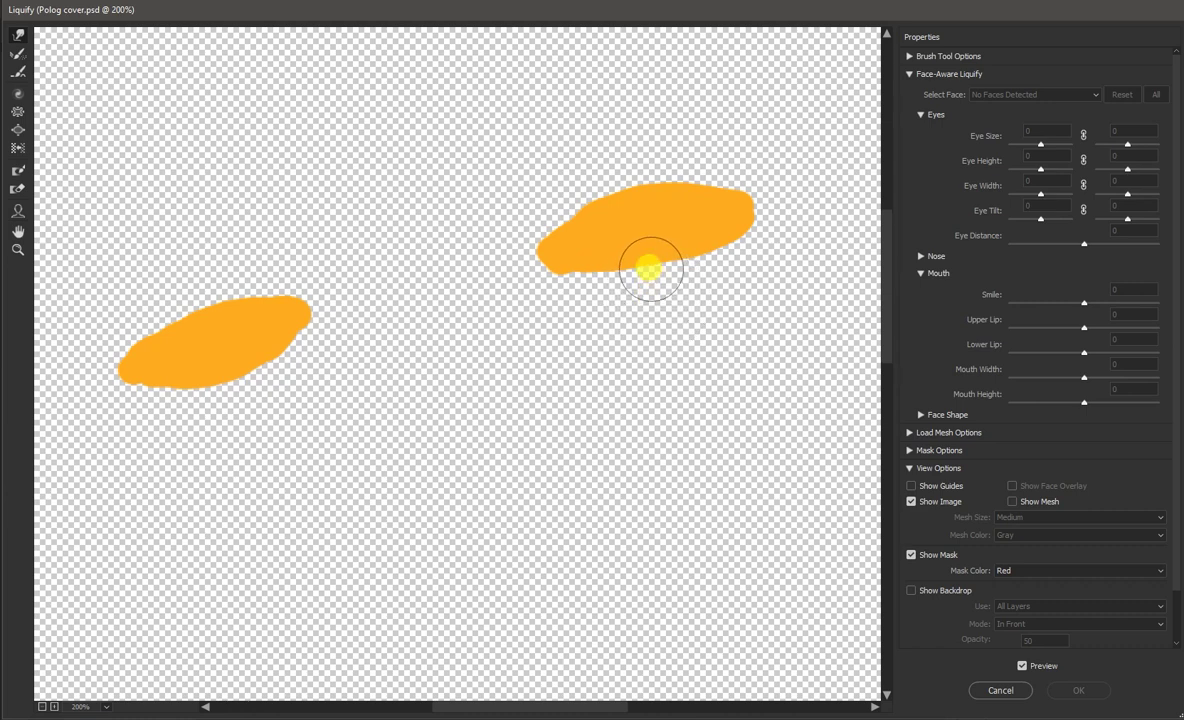
{"action": "left_click_drag", "start_coordinate": [642, 267], "coordinate": [660, 452]}
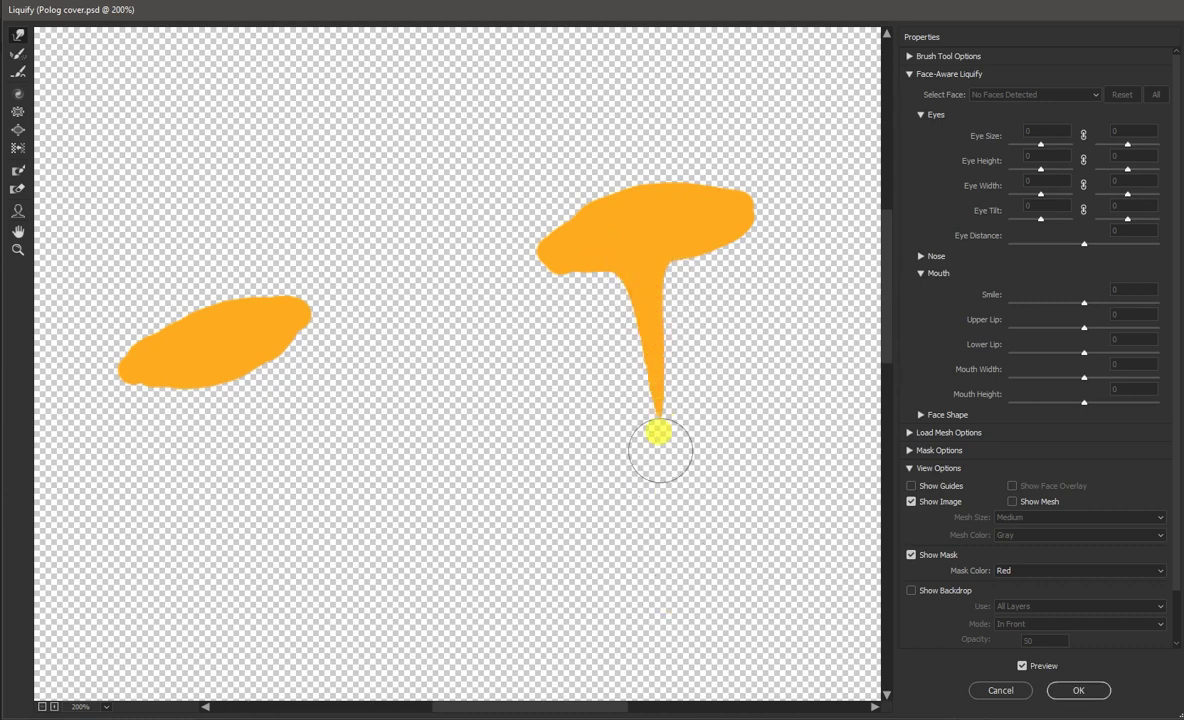
{"action": "left_click_drag", "start_coordinate": [703, 252], "coordinate": [706, 340]}
{"action": "left_click_drag", "start_coordinate": [740, 228], "coordinate": [745, 282]}
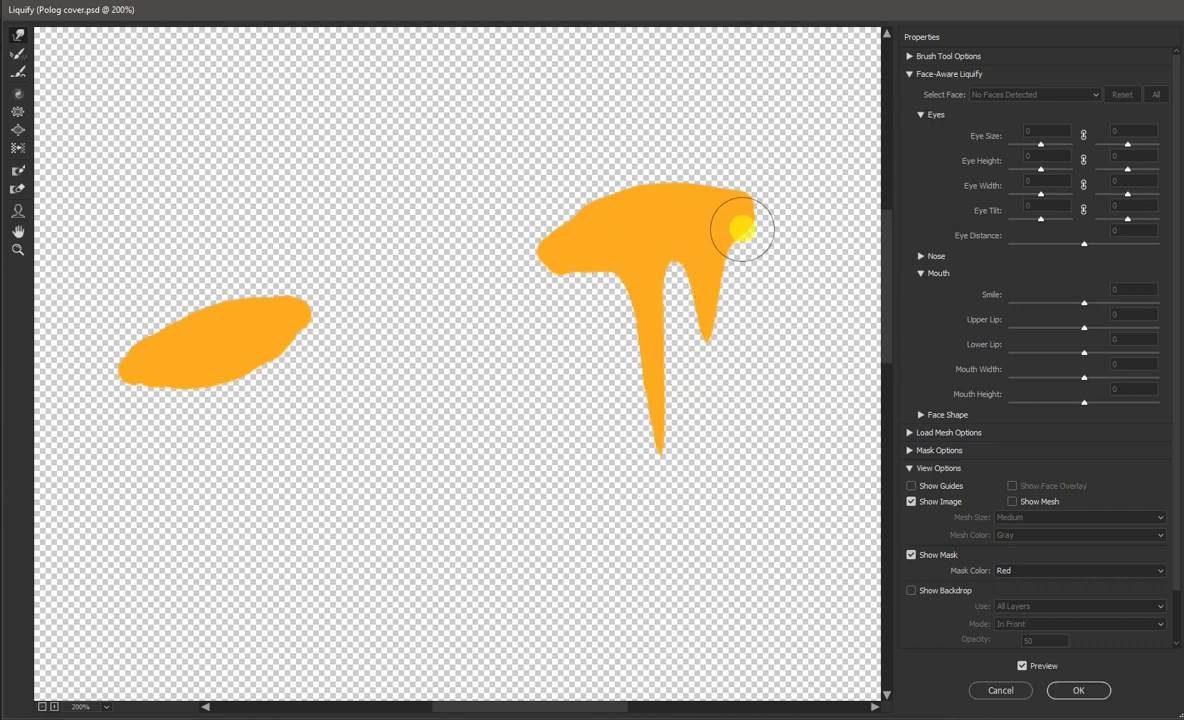
{"action": "left_click_drag", "start_coordinate": [563, 287], "coordinate": [573, 394]}
- Pull drips down from the left eye blob's middle and edges, then apply Liquify
{"action": "left_click_drag", "start_coordinate": [185, 373], "coordinate": [185, 425]}
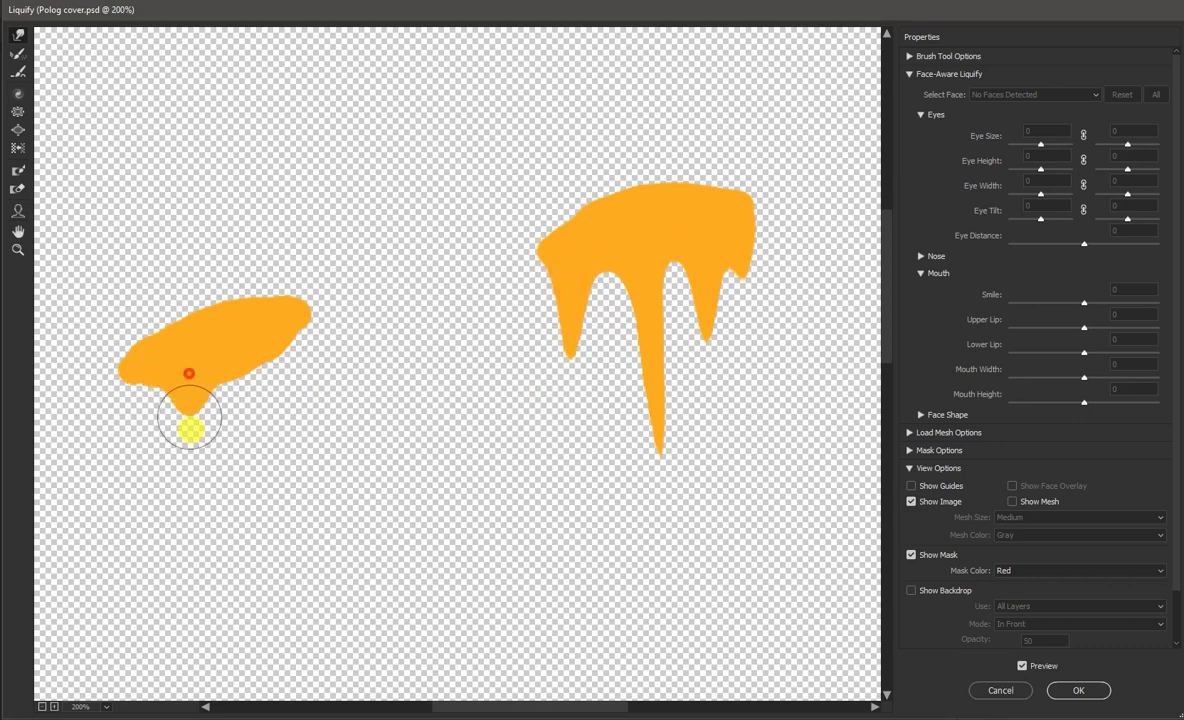
{"action": "left_click_drag", "start_coordinate": [175, 380], "coordinate": [180, 520]}
{"action": "scroll", "coordinate": [185, 500], "scroll_direction": "down", "scroll_amount": 3}
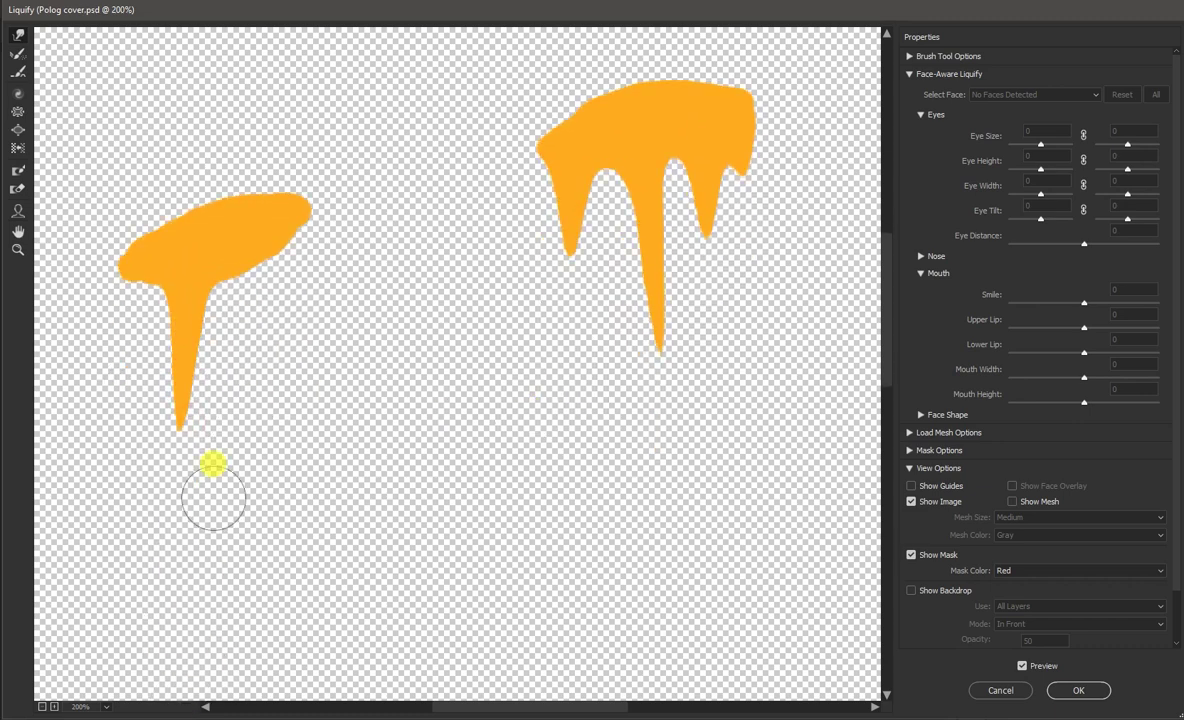
{"action": "left_click_drag", "start_coordinate": [253, 251], "coordinate": [236, 400]}
{"action": "left_click_drag", "start_coordinate": [250, 277], "coordinate": [243, 476]}
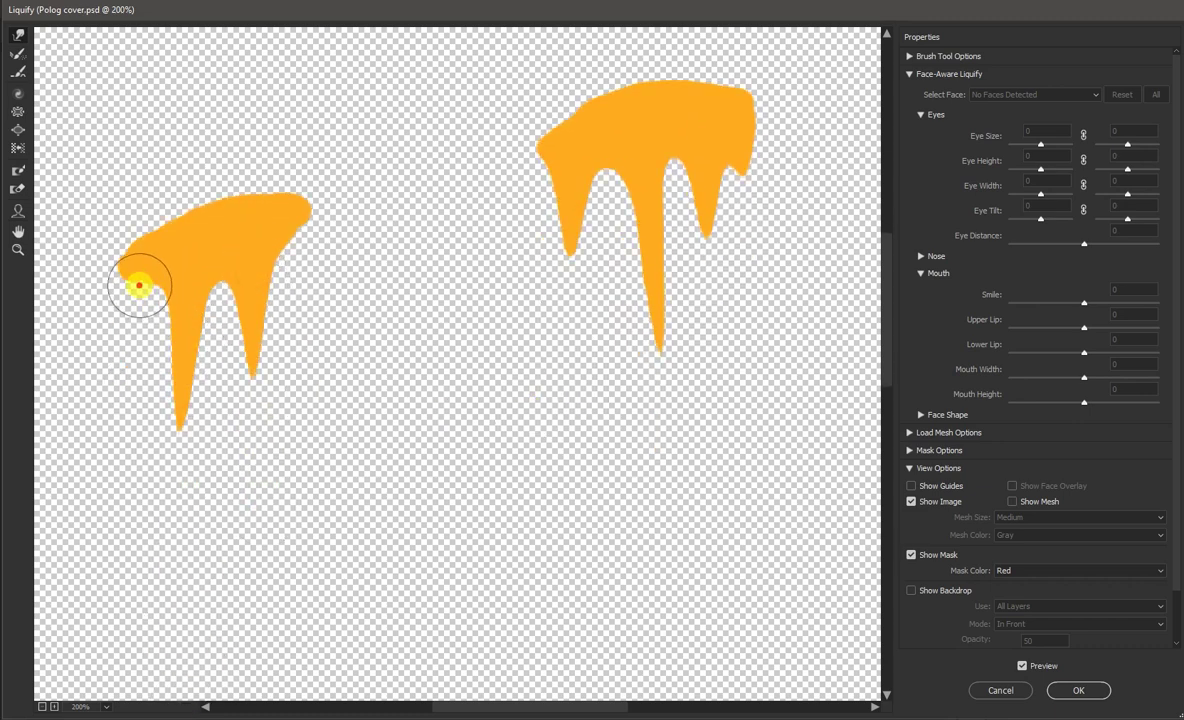
{"action": "left_click_drag", "start_coordinate": [132, 275], "coordinate": [116, 437]}
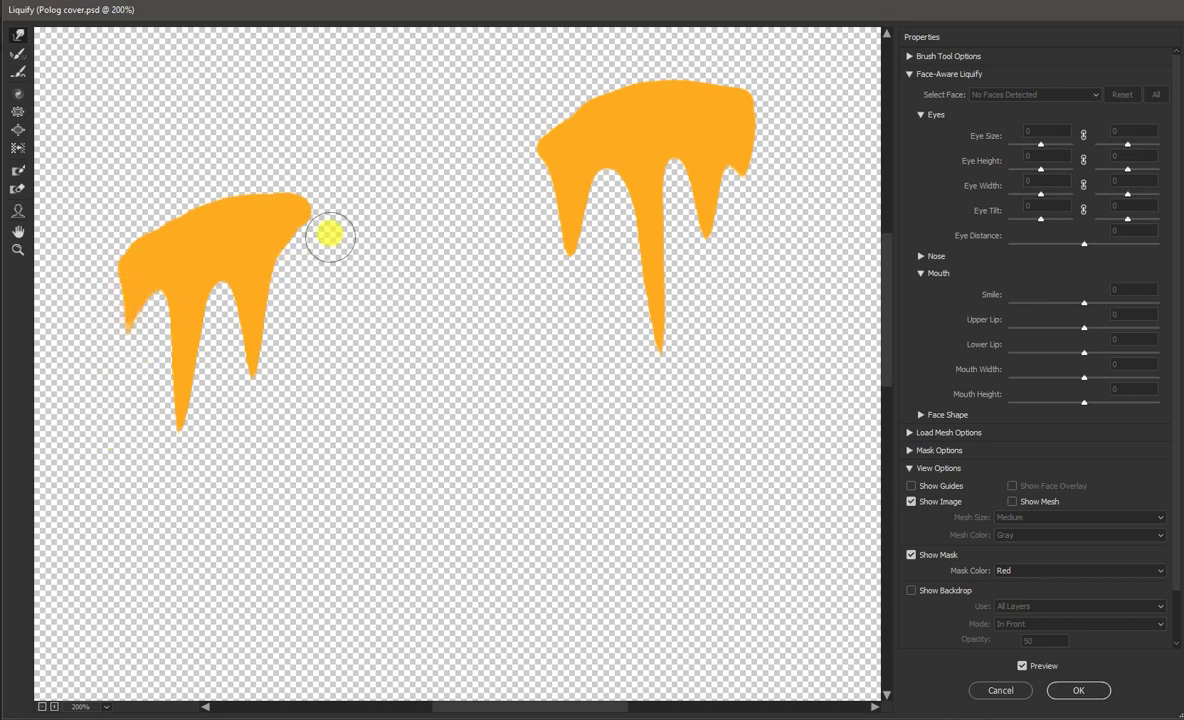
{"action": "left_click_drag", "start_coordinate": [299, 224], "coordinate": [301, 300]}
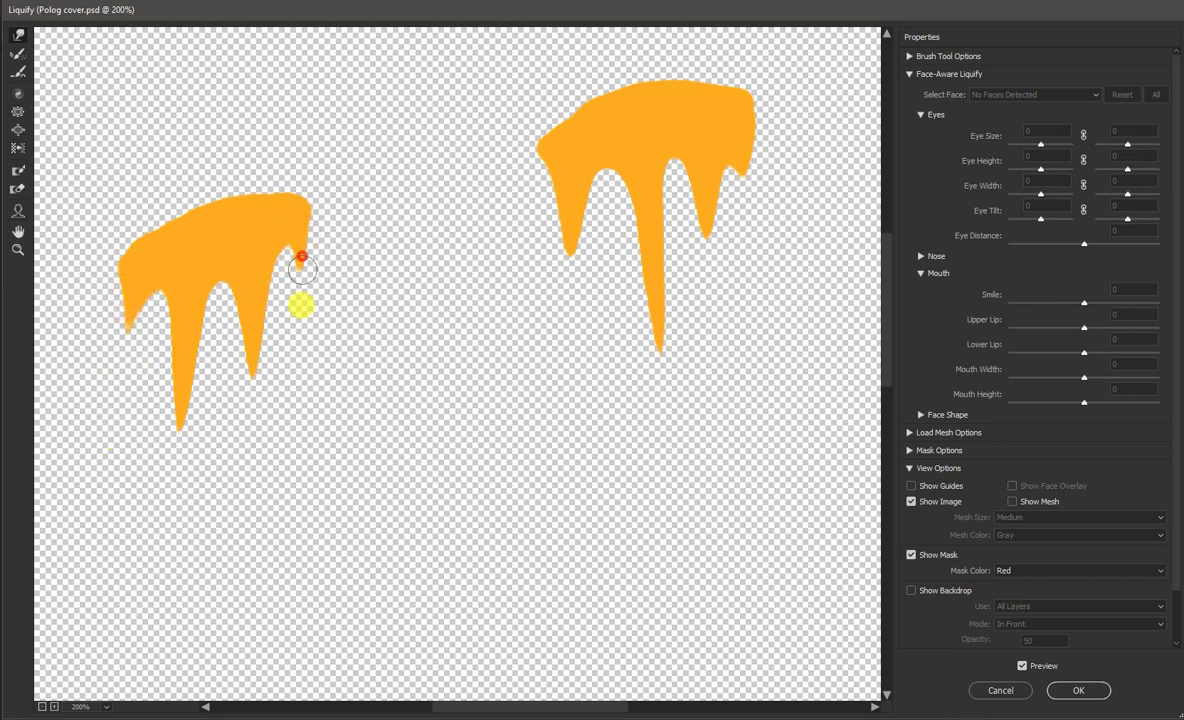
{"action": "left_click", "coordinate": [1072, 690]}
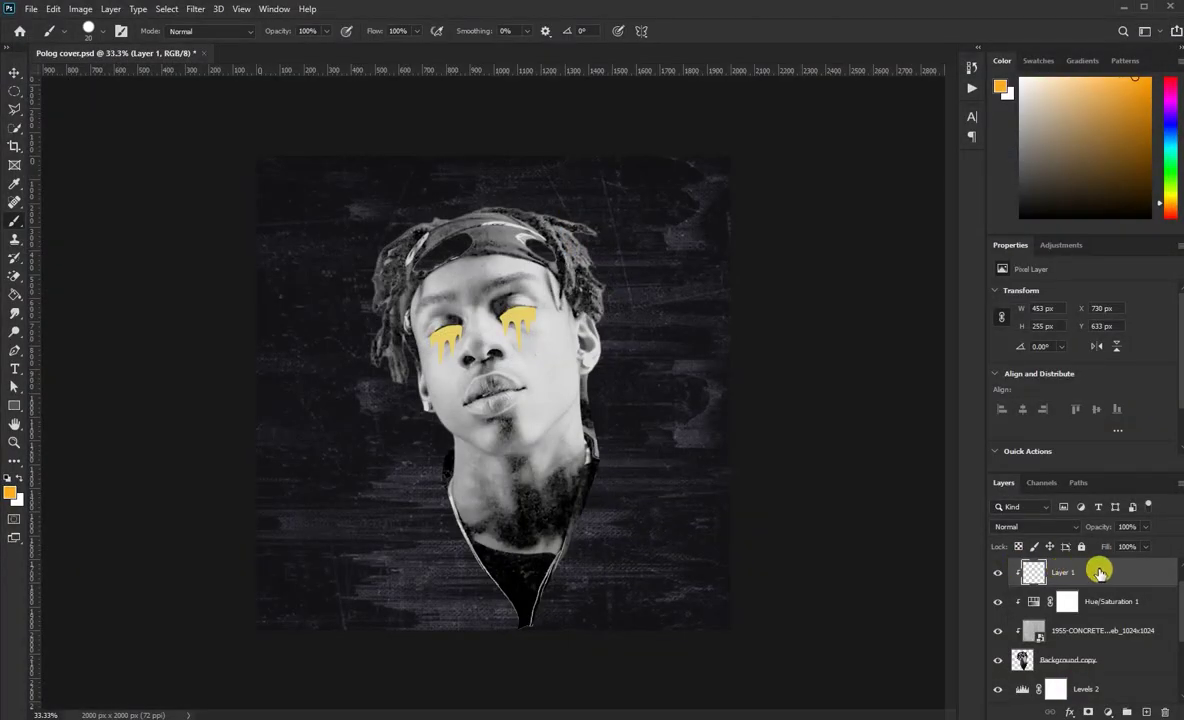
- Move Layer 1 above Levels 1 and release its clipping mask
{"action": "right_click", "coordinate": [1099, 572]}
{"action": "left_click", "coordinate": [937, 398]}
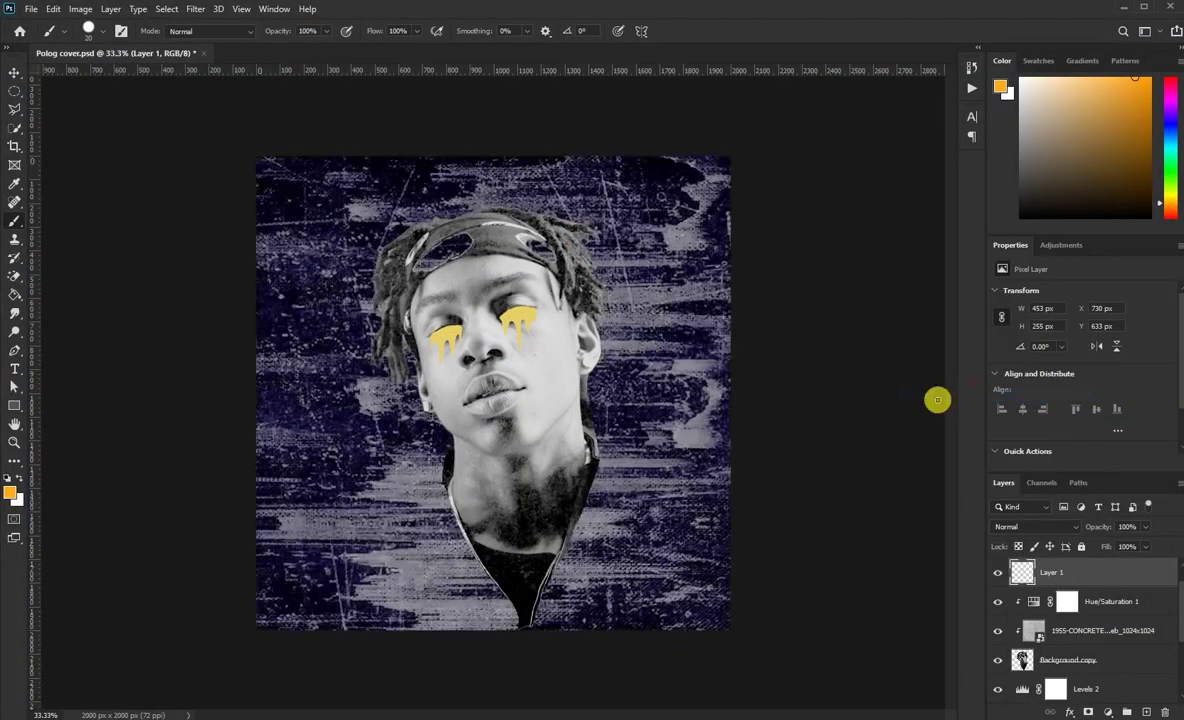
{"action": "key", "text": "ctrl+z"}
{"action": "scroll", "coordinate": [1118, 599], "scroll_direction": "up", "scroll_amount": 1}
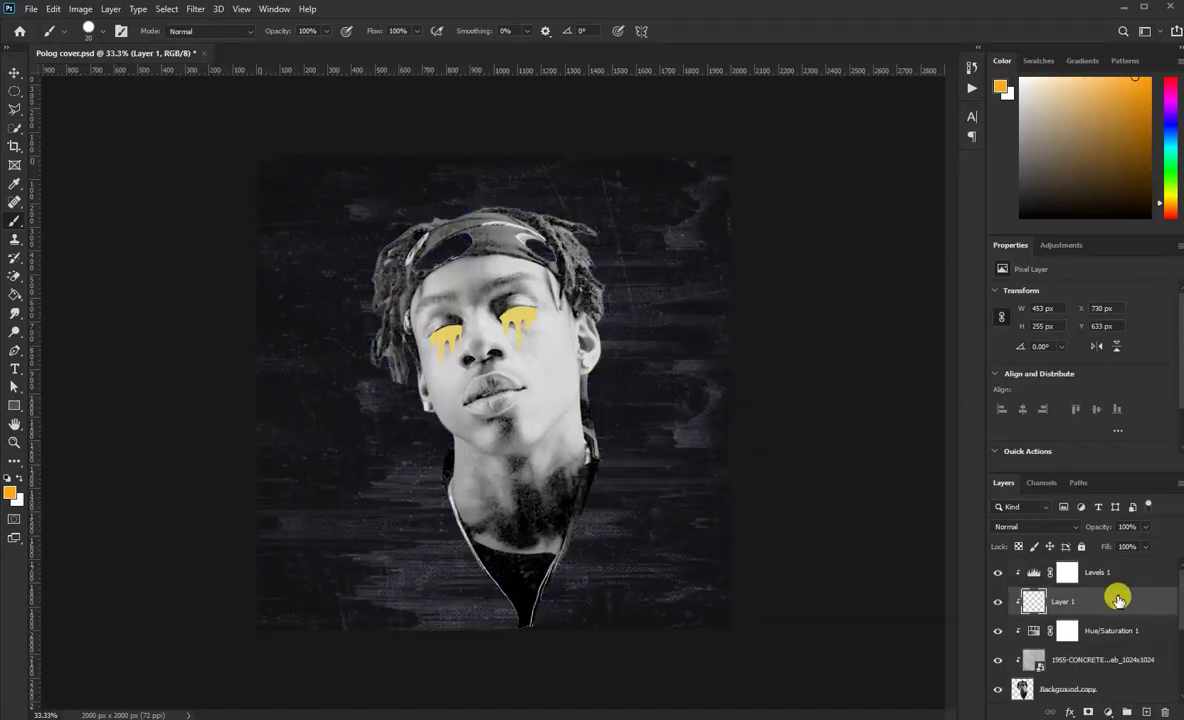
{"action": "left_click_drag", "start_coordinate": [1086, 608], "coordinate": [1090, 557]}
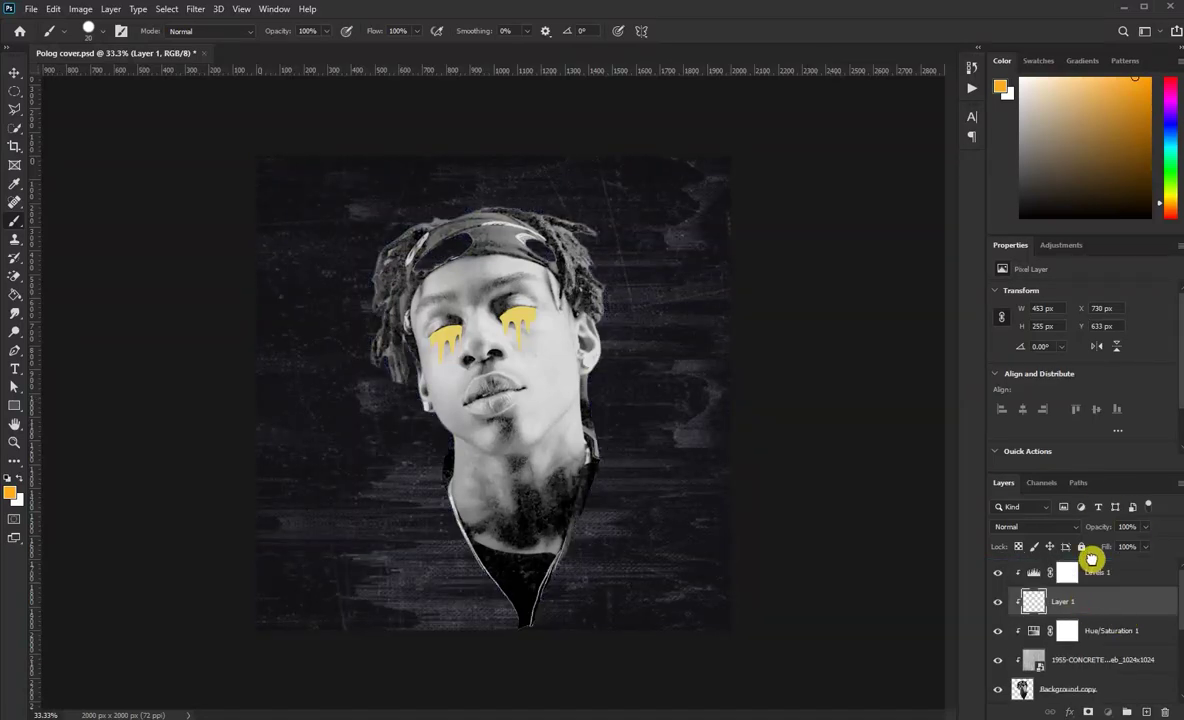
{"action": "right_click", "coordinate": [1070, 565]}
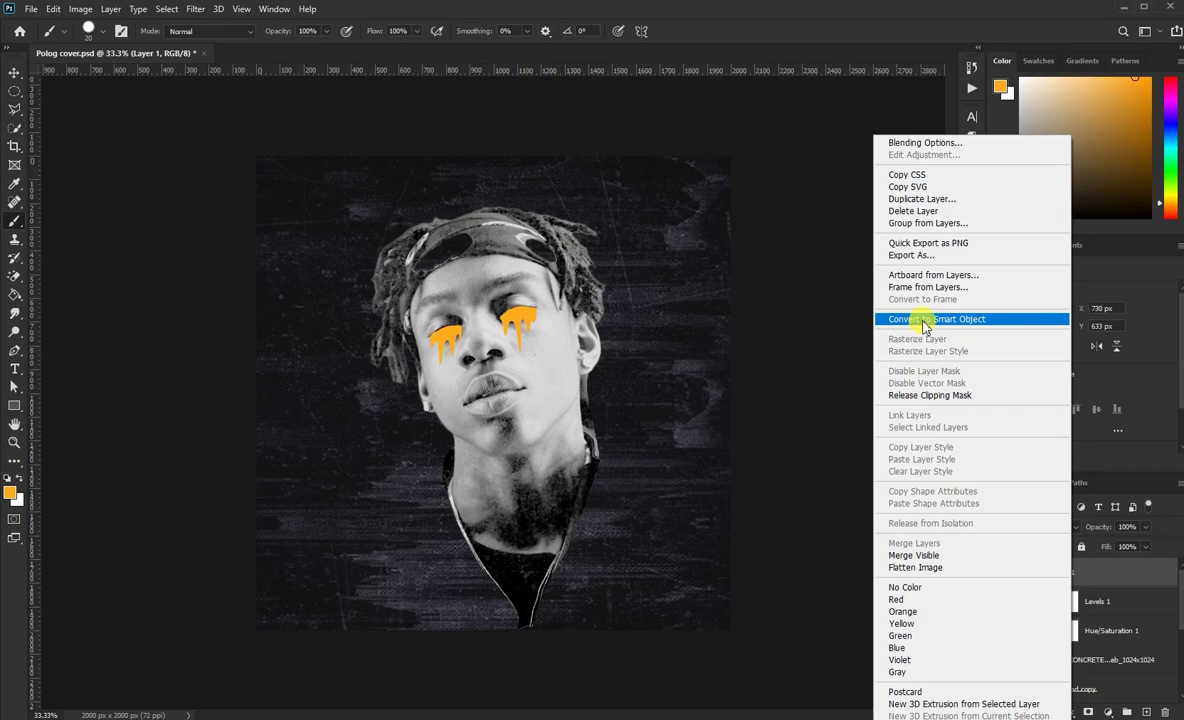
{"action": "left_click", "coordinate": [930, 395]}
- Zoom in on the eye drips and add a new empty Layer 2 above them
{"action": "scroll", "coordinate": [633, 413], "scroll_direction": "up", "scroll_amount": 2}
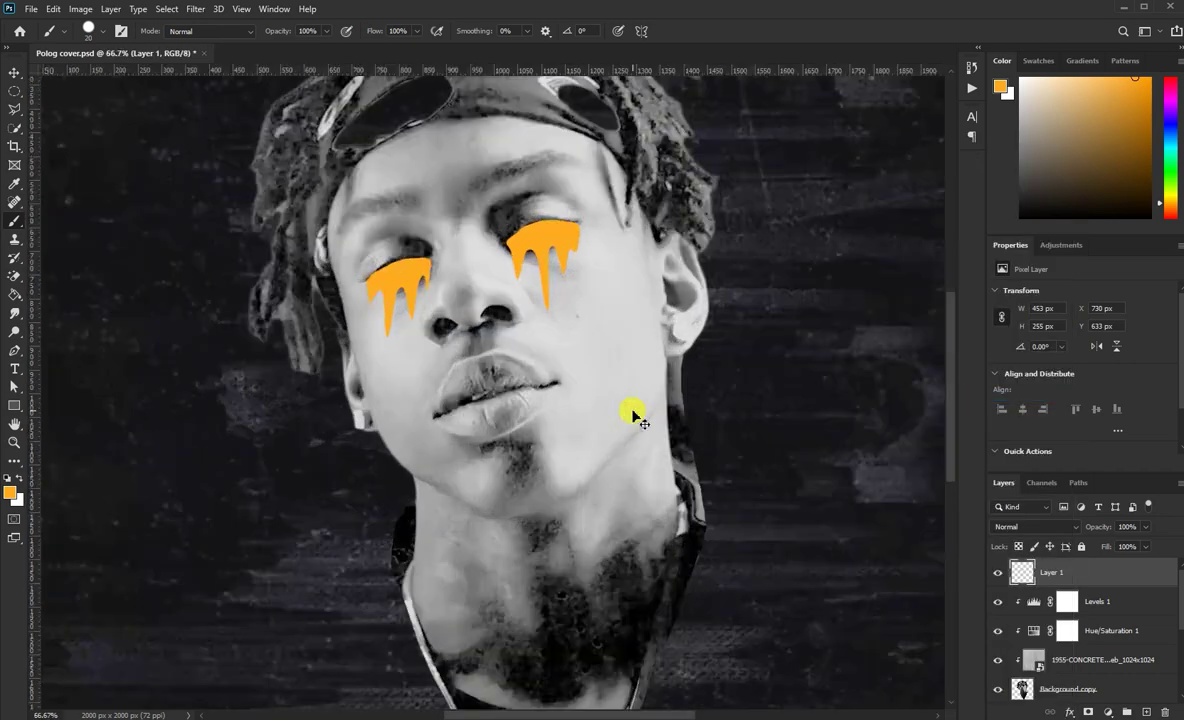
{"action": "scroll", "coordinate": [634, 412], "scroll_direction": "up", "scroll_amount": 1}
{"action": "scroll", "coordinate": [634, 412], "scroll_direction": "up", "scroll_amount": 2}
{"action": "left_click_drag", "start_coordinate": [411, 352], "coordinate": [462, 386]}
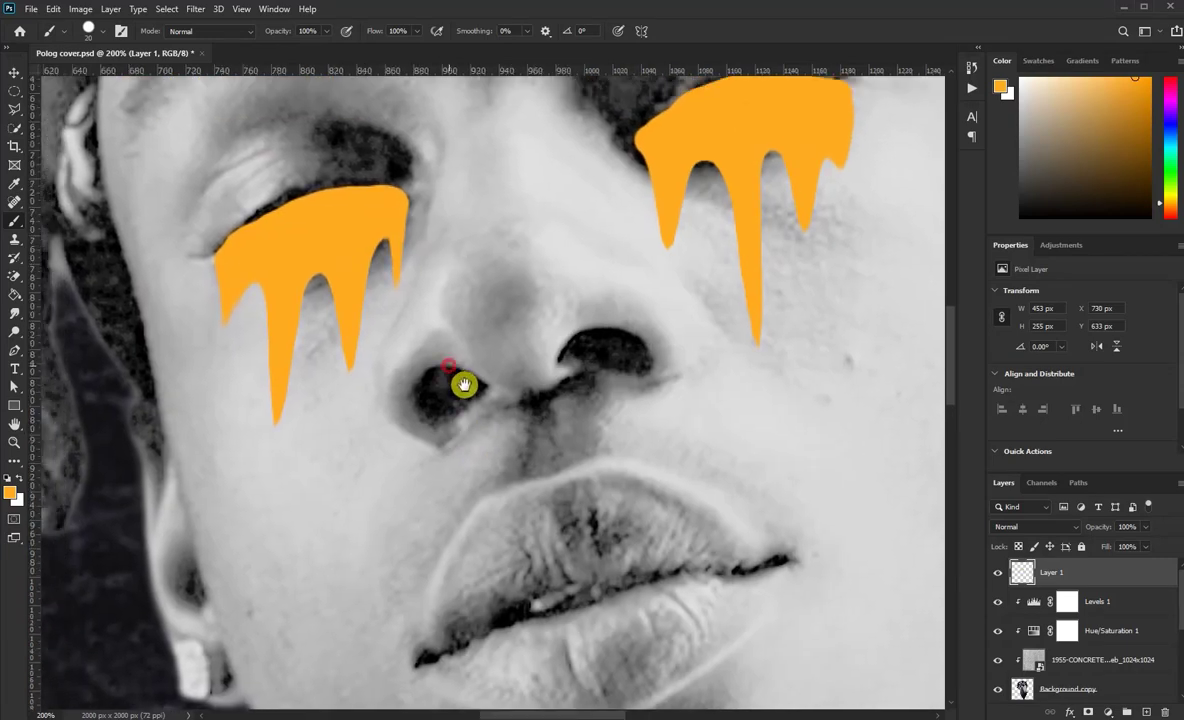
{"action": "left_click", "coordinate": [15, 73]}
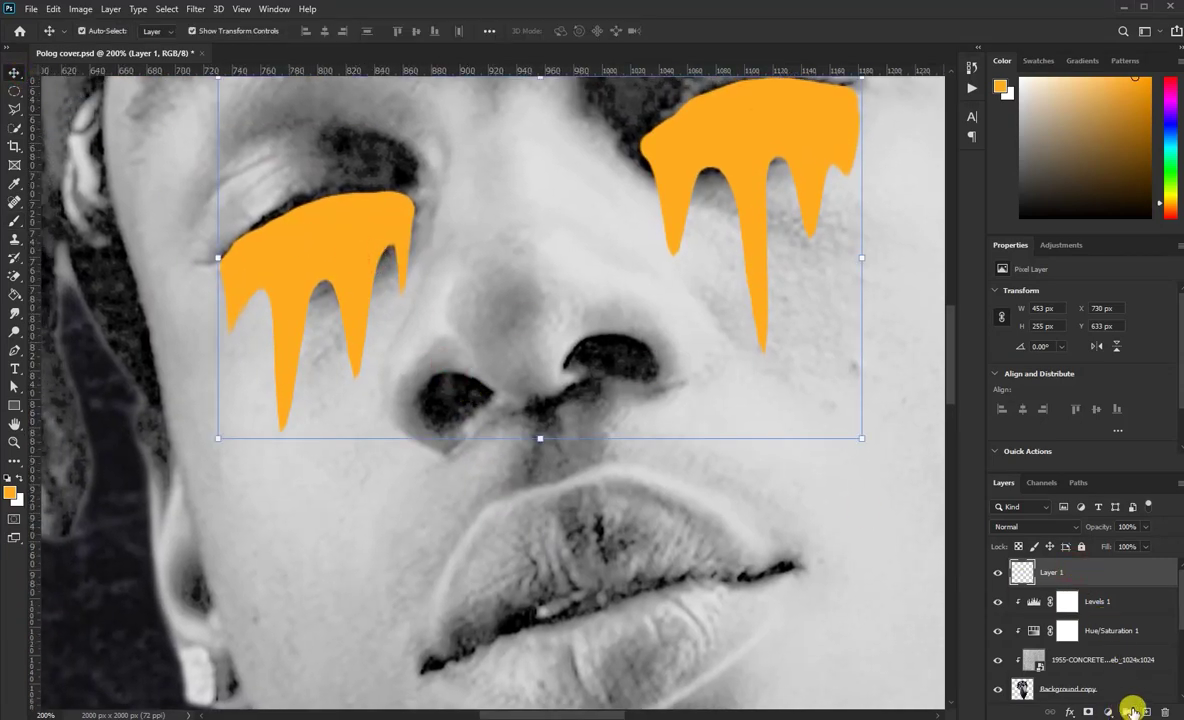
{"action": "left_click", "coordinate": [1108, 711]}
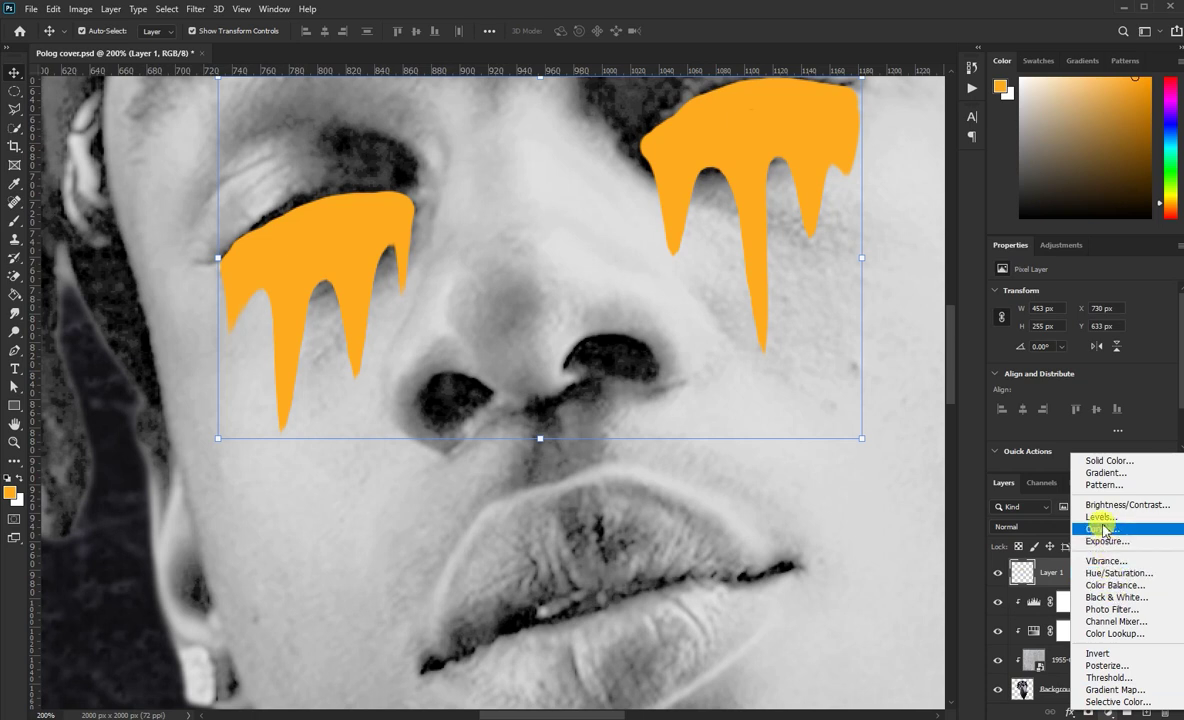
{"action": "left_click", "coordinate": [982, 604]}
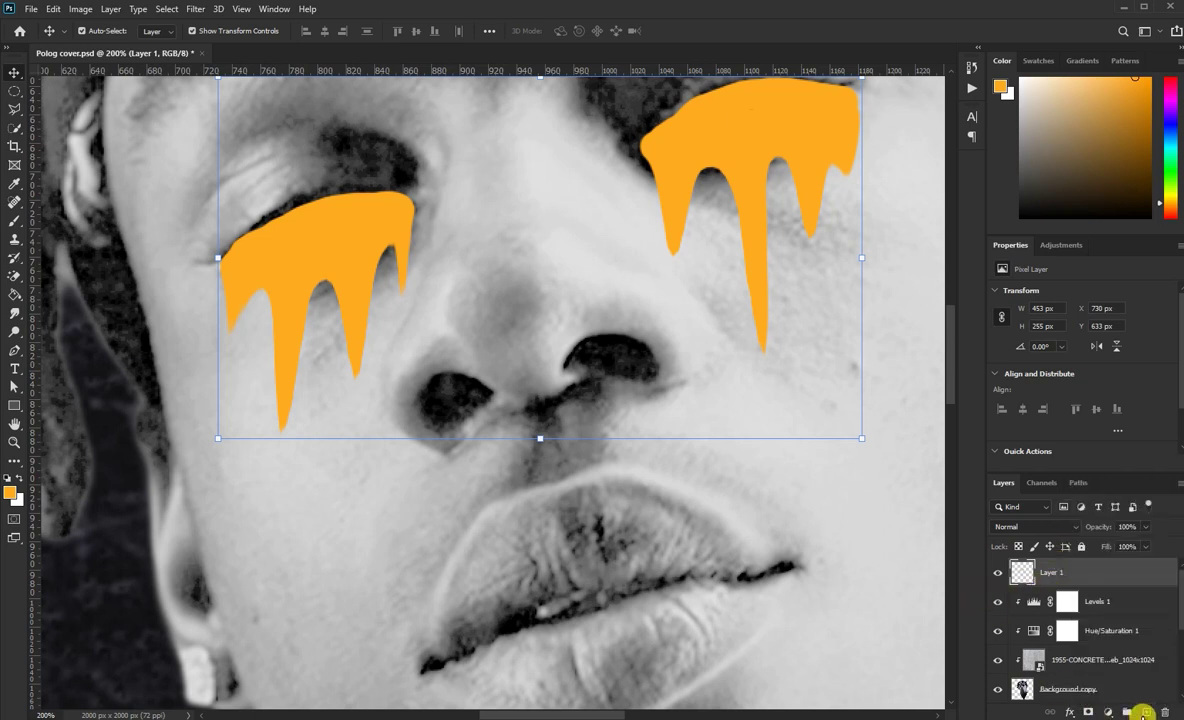
{"action": "left_click", "coordinate": [1143, 711]}
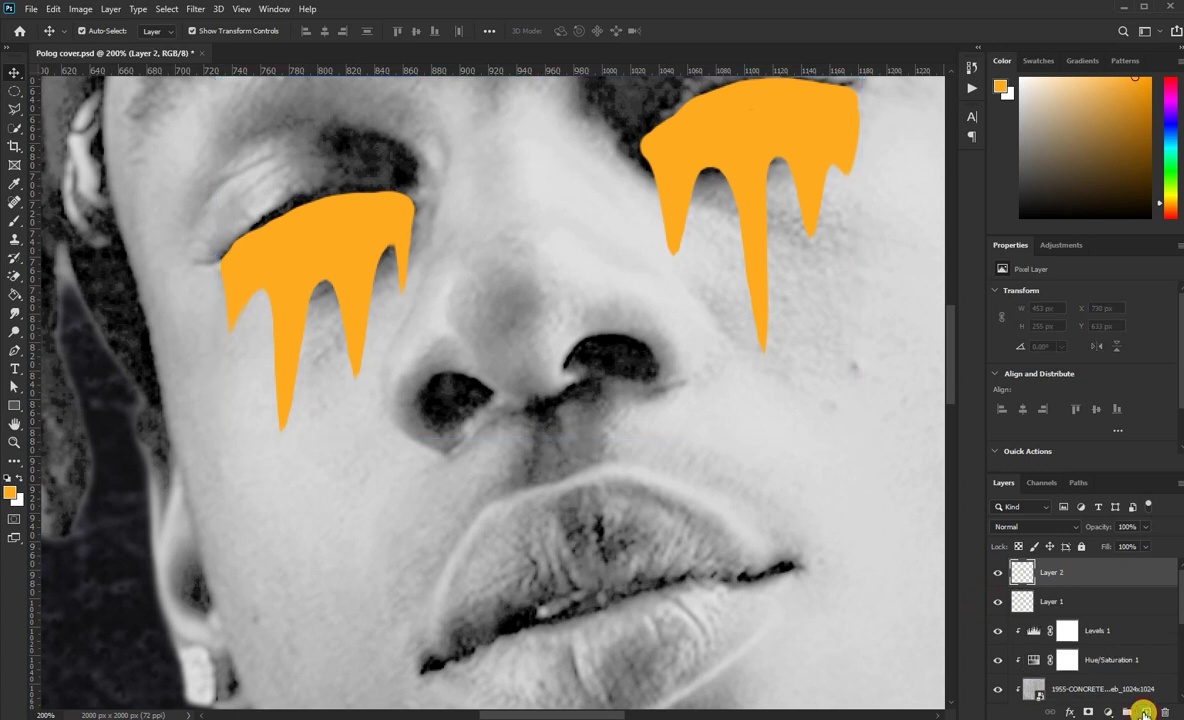
- Fill Layer 2 with 50% Gray using Edit > Fill
{"action": "left_click", "coordinate": [15, 296]}
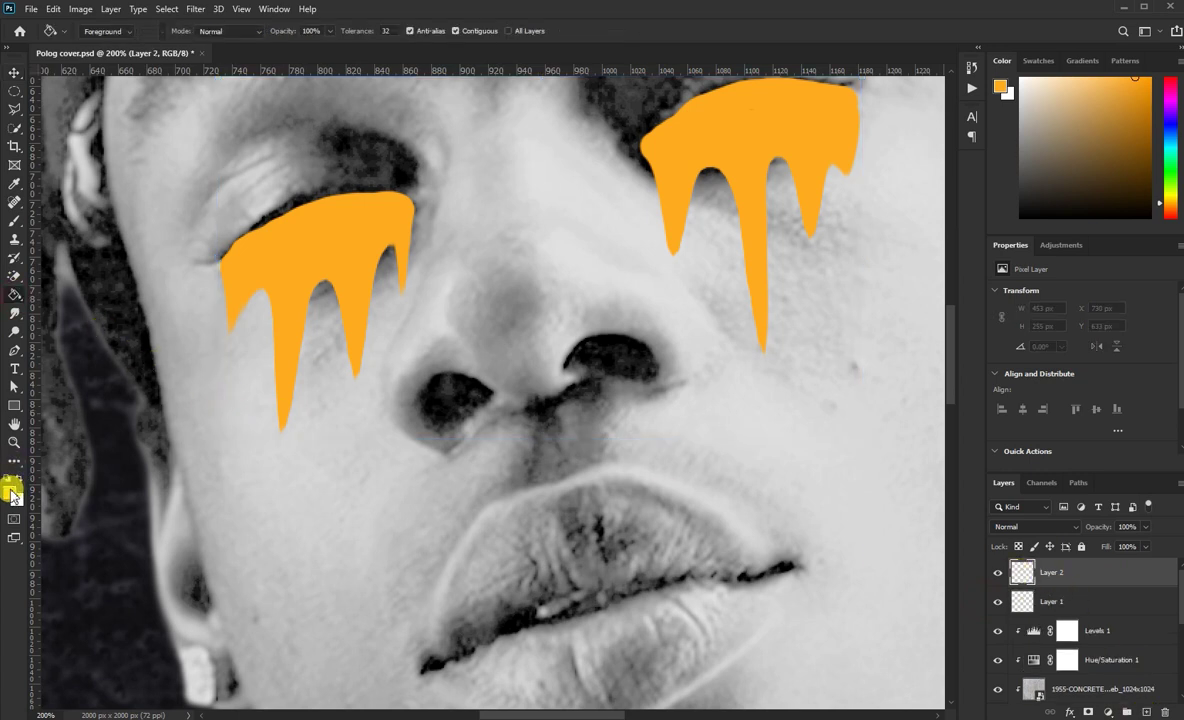
{"action": "left_click", "coordinate": [13, 99]}
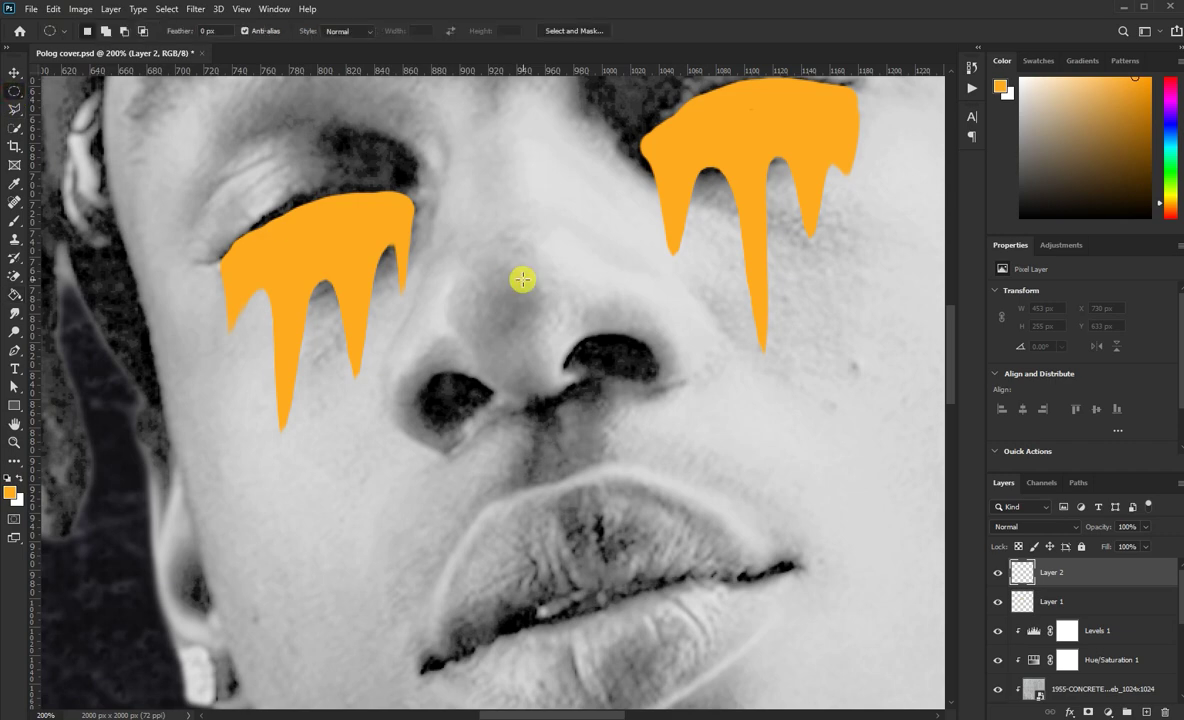
{"action": "right_click", "coordinate": [523, 281]}
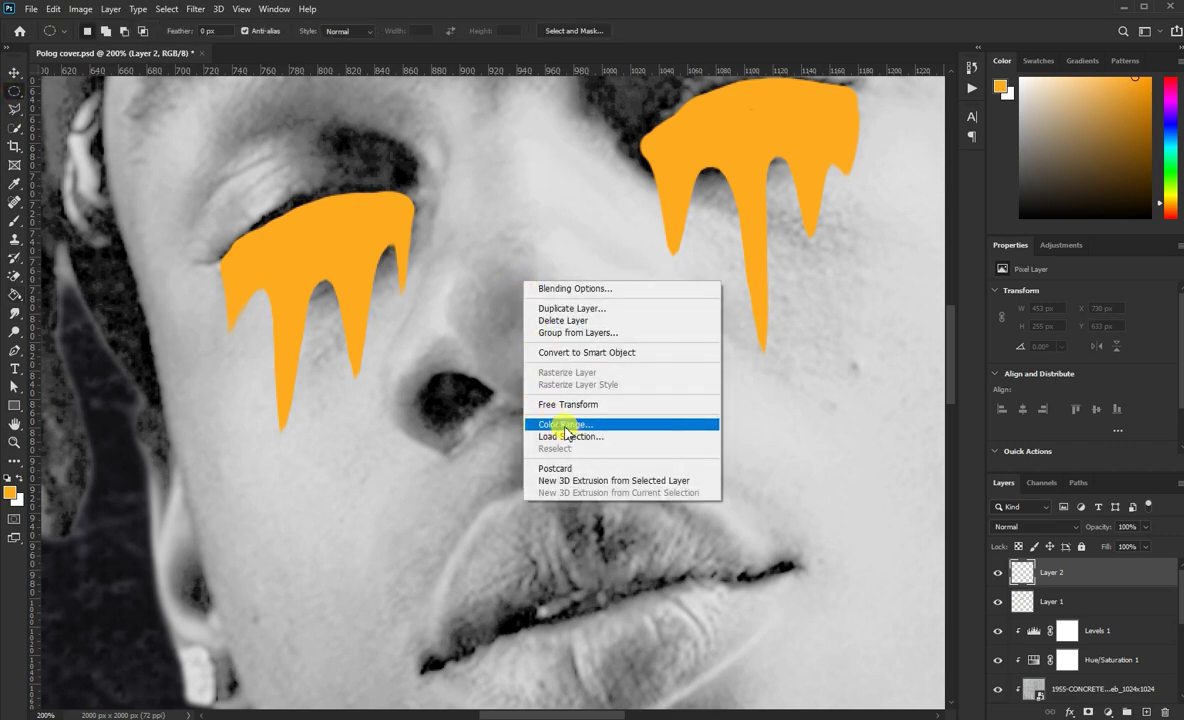
{"action": "left_click", "coordinate": [1047, 574]}
{"action": "left_click", "coordinate": [75, 10]}
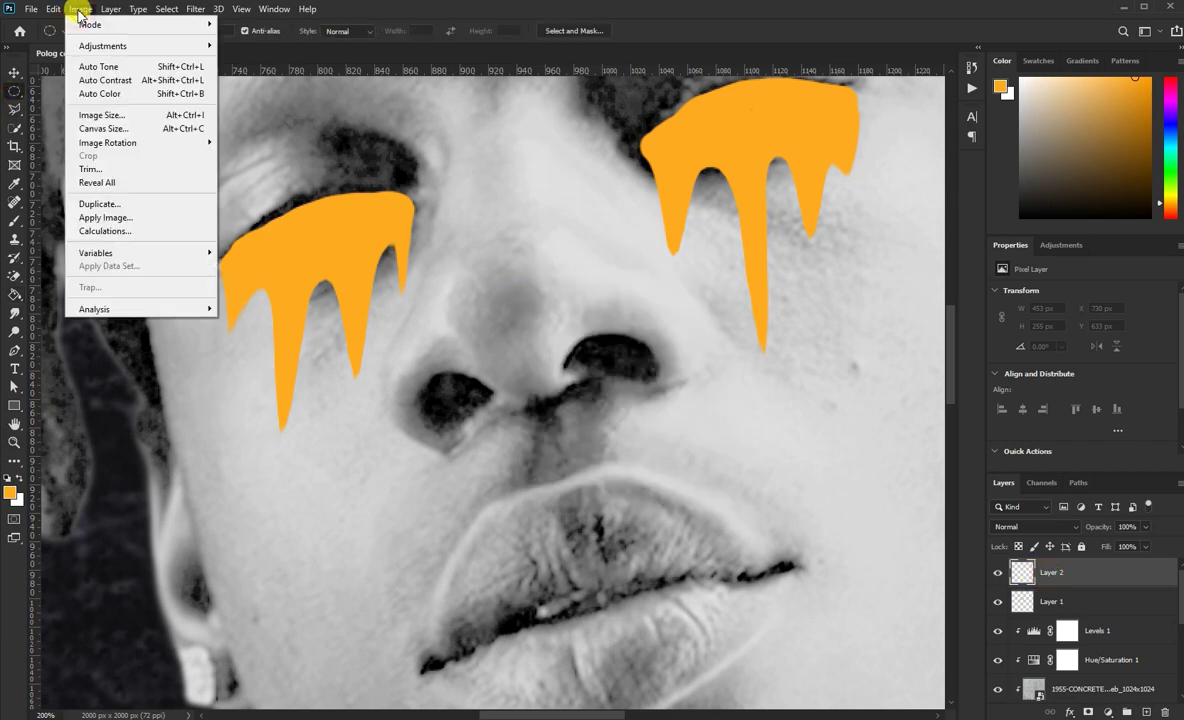
{"action": "left_click", "coordinate": [80, 230]}
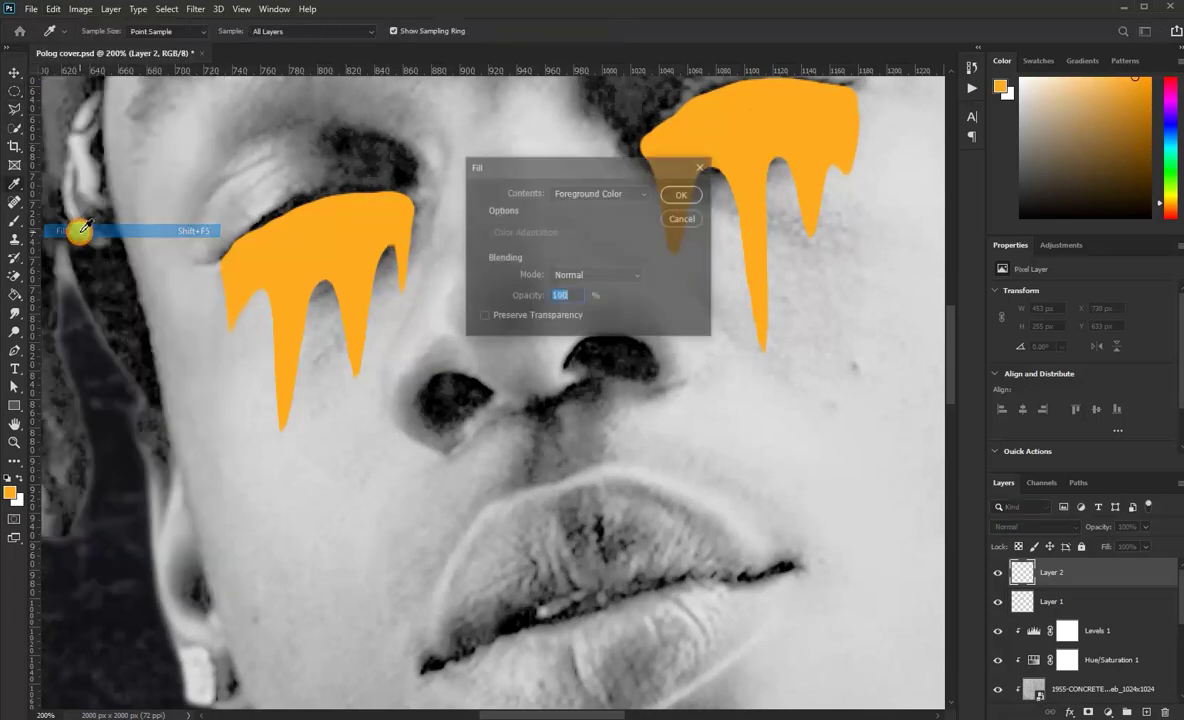
{"action": "left_click", "coordinate": [620, 194]}
{"action": "left_click", "coordinate": [573, 312]}
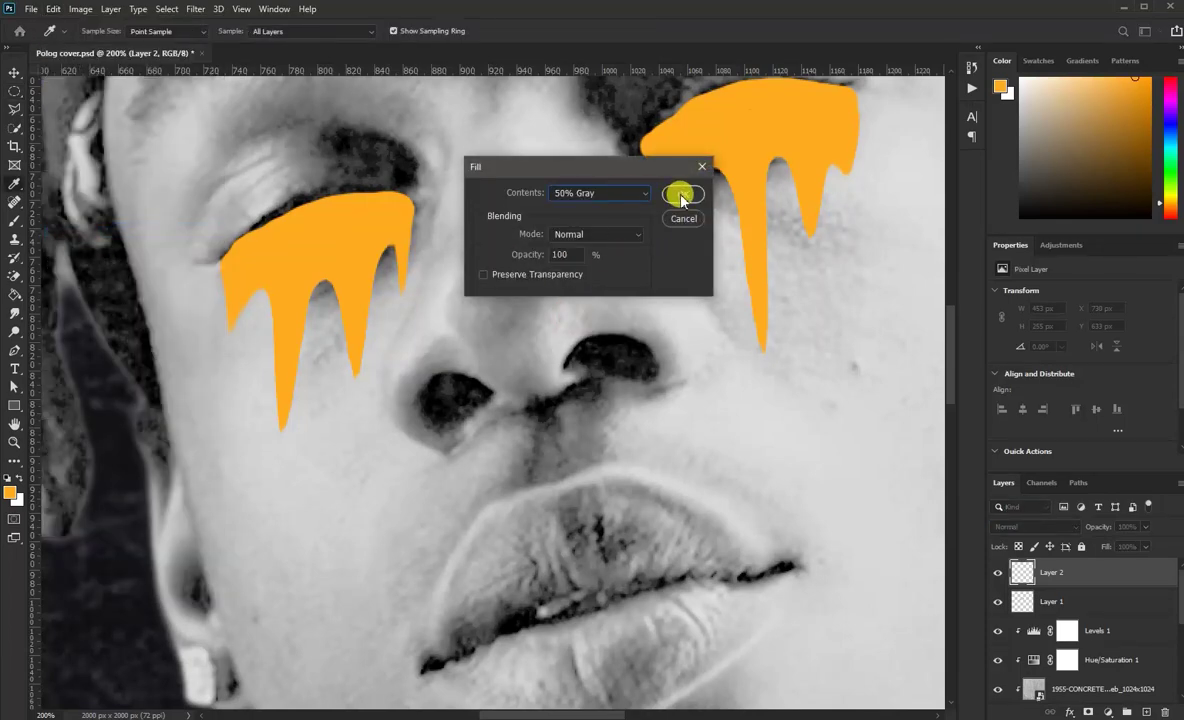
{"action": "left_click", "coordinate": [682, 194]}
- Set the gray layer's blend mode to Overlay
{"action": "left_click", "coordinate": [1050, 528]}
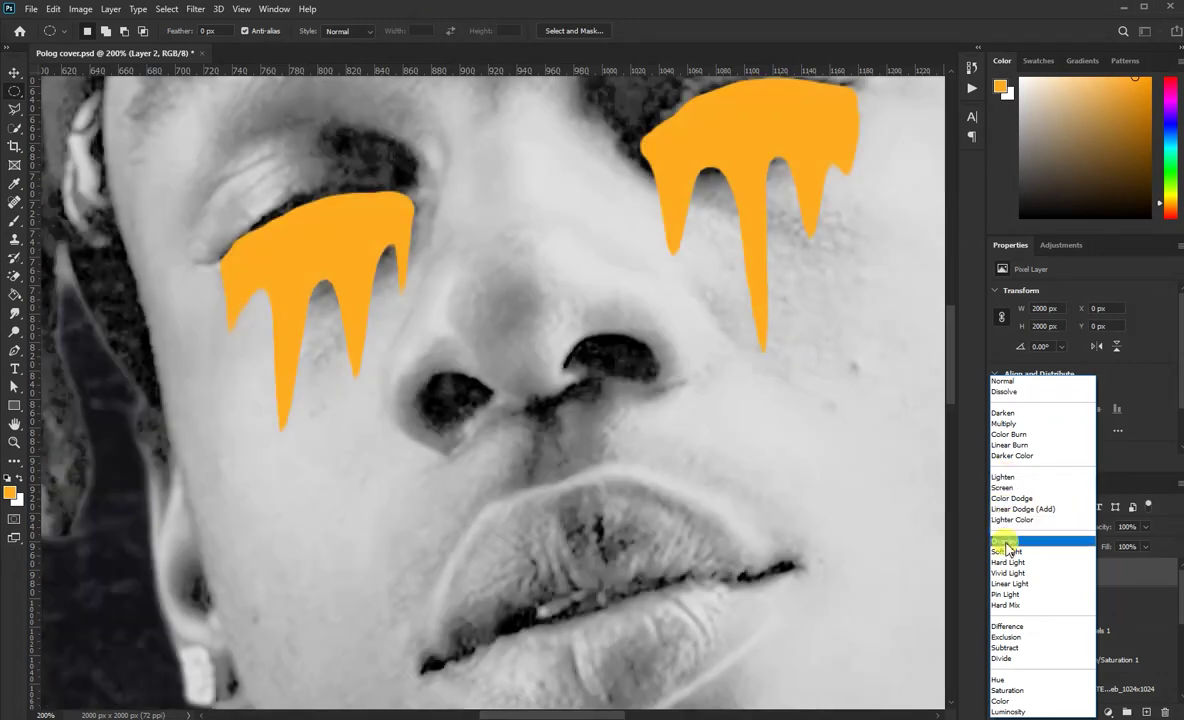
{"action": "left_click", "coordinate": [1010, 540]}
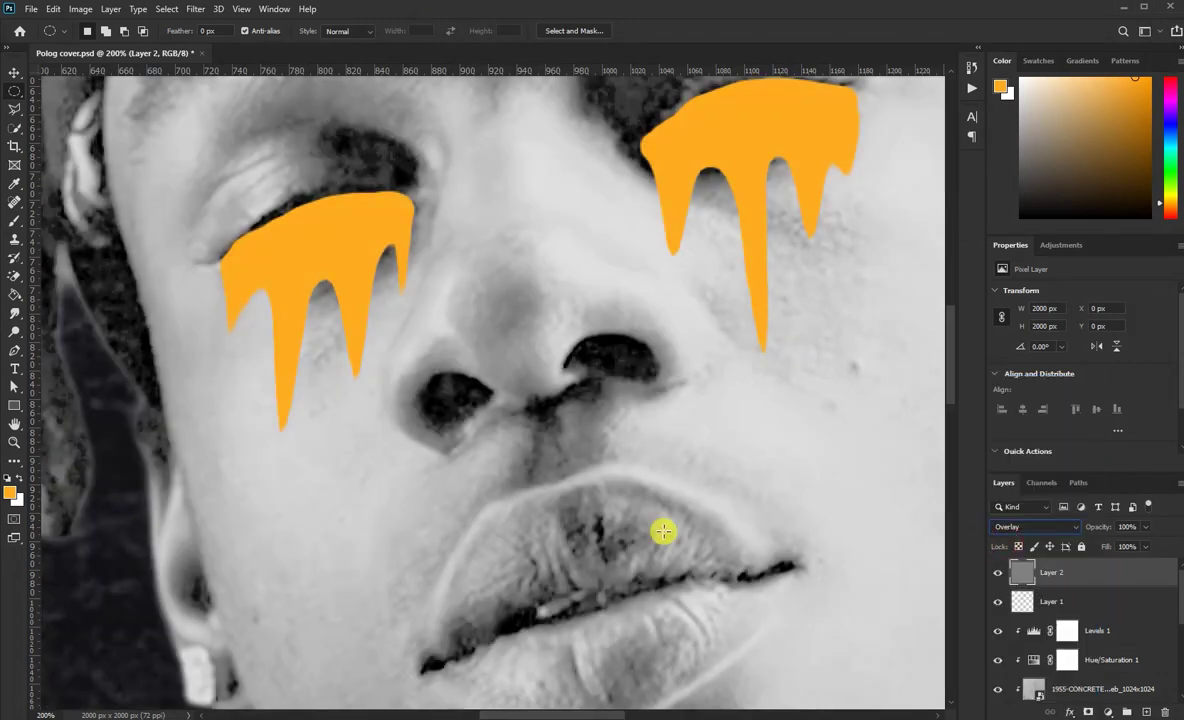
{"action": "left_click", "coordinate": [14, 221]}
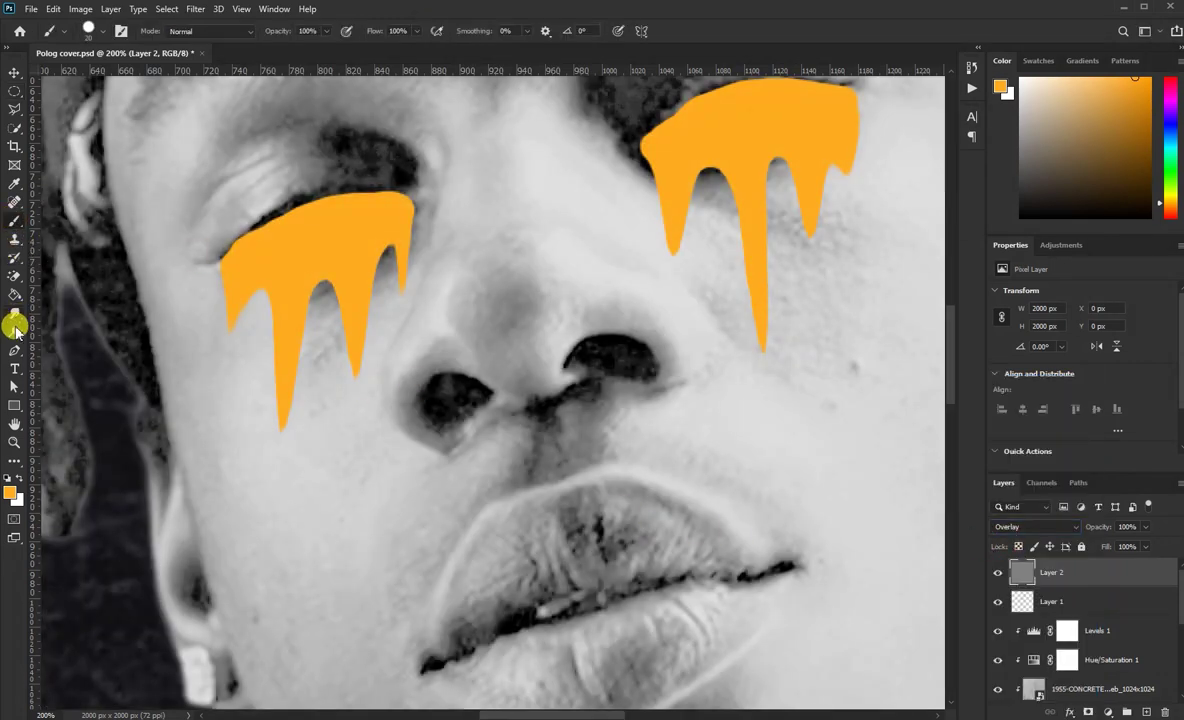
- Dodge glossy highlights along the tops of both orange drips
{"action": "left_click", "coordinate": [15, 331]}
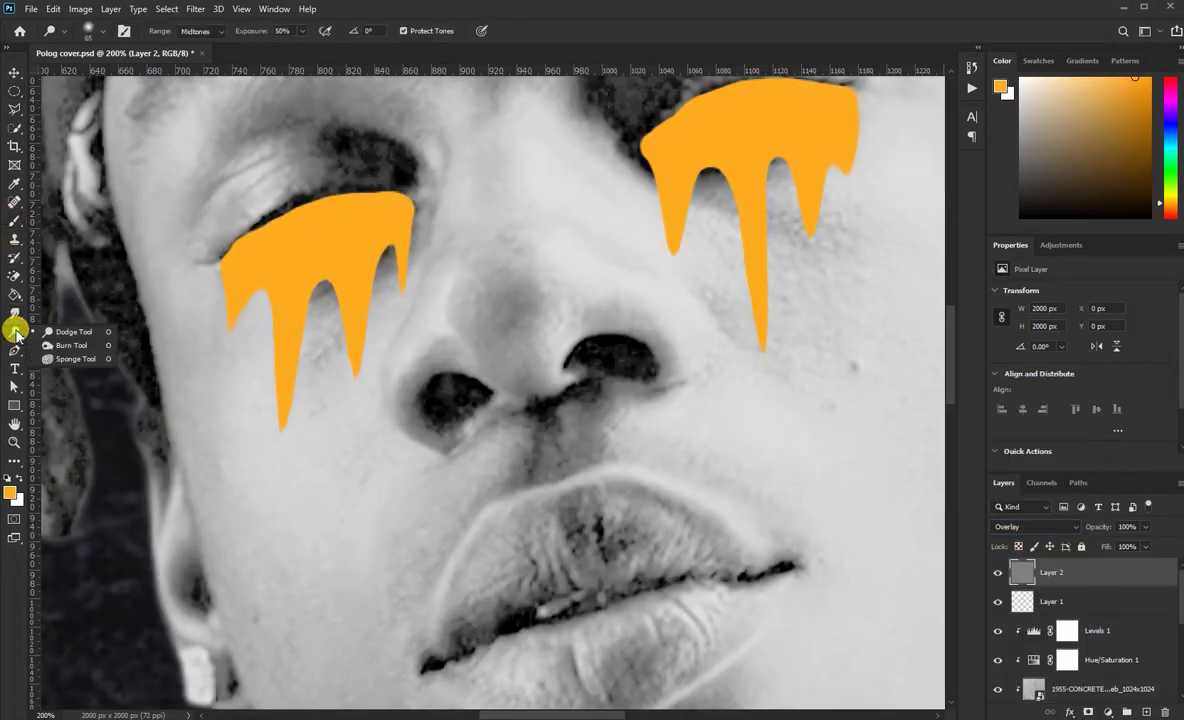
{"action": "left_click", "coordinate": [70, 335]}
{"action": "mouse_move", "coordinate": [317, 264]}
{"action": "left_mouse_down"}
{"action": "mouse_move", "coordinate": [304, 243]}
{"action": "mouse_move", "coordinate": [351, 227]}
{"action": "mouse_move", "coordinate": [264, 254]}
{"action": "left_mouse_up"}
{"action": "mouse_move", "coordinate": [750, 119]}
{"action": "left_mouse_down"}
{"action": "mouse_move", "coordinate": [782, 114]}
{"action": "mouse_move", "coordinate": [744, 114]}
{"action": "left_mouse_up"}
{"action": "scroll", "coordinate": [489, 416], "scroll_direction": "up", "scroll_amount": 2}
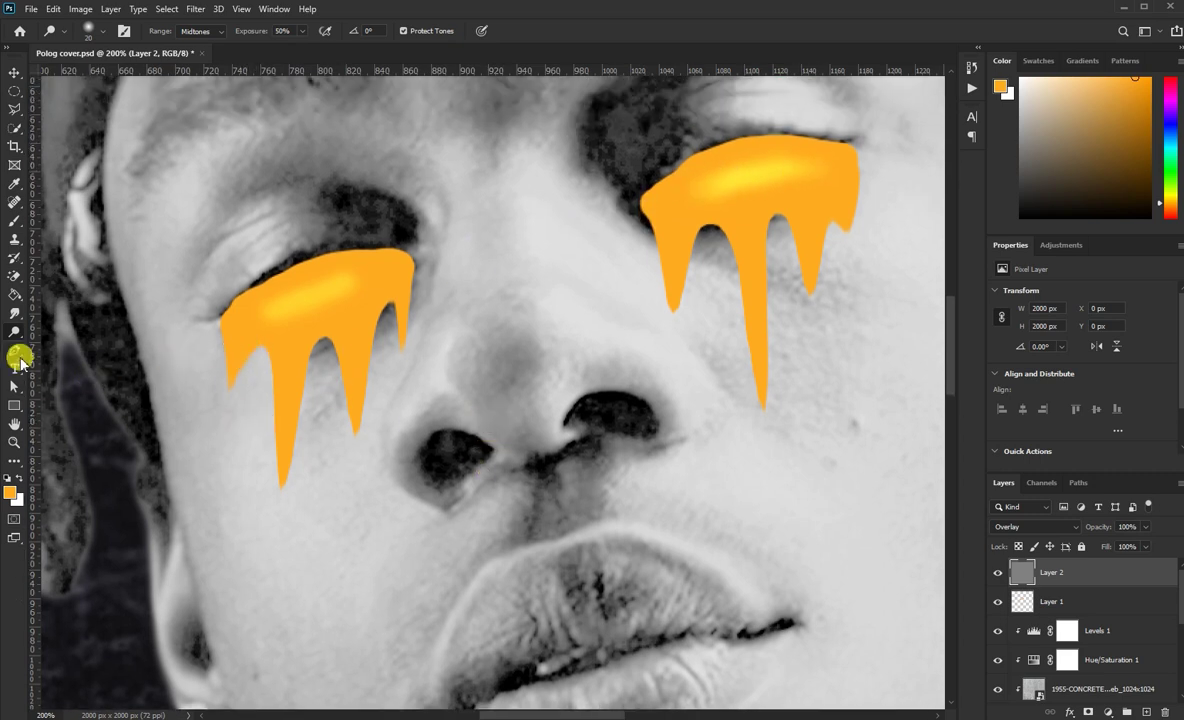
- Burn with a size-20 brush to darken the edges and drips of both shapes
{"action": "left_click_drag", "start_coordinate": [13, 335], "coordinate": [79, 340]}
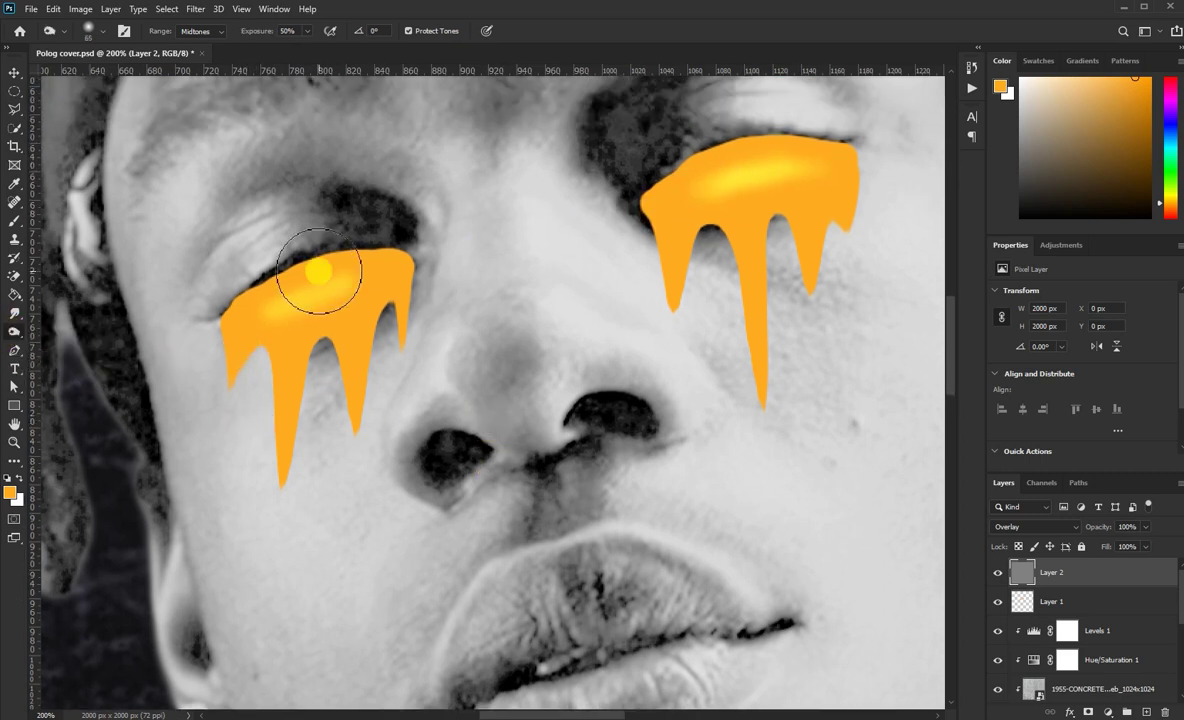
{"action": "mouse_move", "coordinate": [312, 283]}
{"action": "left_mouse_down"}
{"action": "mouse_move", "coordinate": [284, 270]}
{"action": "mouse_move", "coordinate": [208, 317]}
{"action": "mouse_move", "coordinate": [355, 265]}
{"action": "mouse_move", "coordinate": [267, 256]}
{"action": "mouse_move", "coordinate": [233, 291]}
{"action": "mouse_move", "coordinate": [304, 259]}
{"action": "mouse_move", "coordinate": [399, 253]}
{"action": "mouse_move", "coordinate": [230, 274]}
{"action": "mouse_move", "coordinate": [254, 342]}
{"action": "mouse_move", "coordinate": [371, 294]}
{"action": "left_mouse_up"}
{"action": "key", "text": "bracketleft"}
{"action": "key", "text": "bracketleft"}
{"action": "key", "text": "bracketleft"}
{"action": "key", "text": "bracketright"}
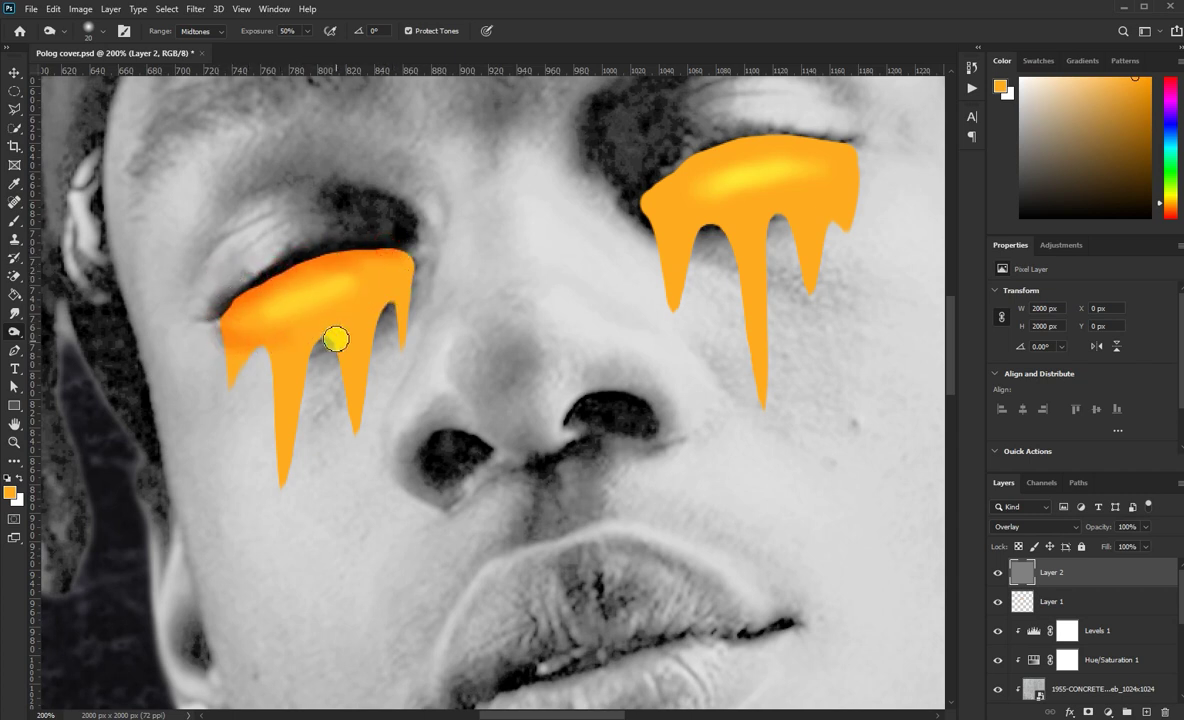
{"action": "mouse_move", "coordinate": [336, 339]}
{"action": "left_mouse_down"}
{"action": "mouse_move", "coordinate": [272, 384]}
{"action": "mouse_move", "coordinate": [330, 346]}
{"action": "left_mouse_up"}
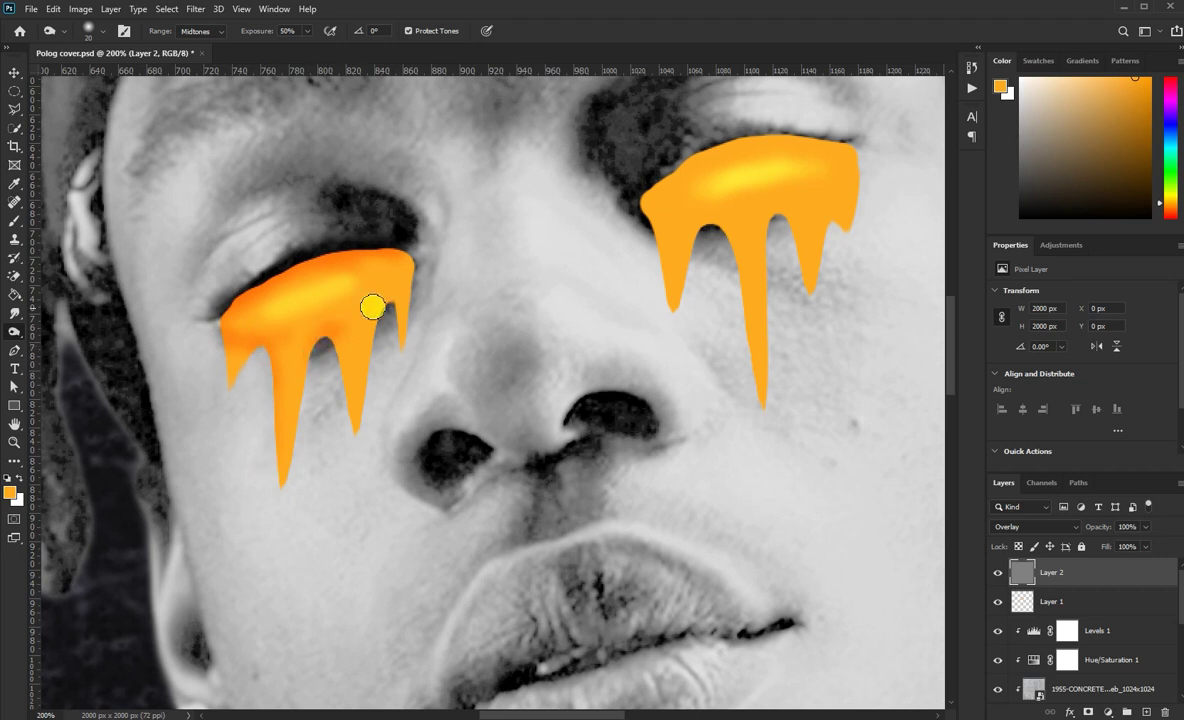
{"action": "mouse_move", "coordinate": [372, 307]}
{"action": "left_mouse_down"}
{"action": "mouse_move", "coordinate": [373, 326]}
{"action": "mouse_move", "coordinate": [348, 324]}
{"action": "left_mouse_up"}
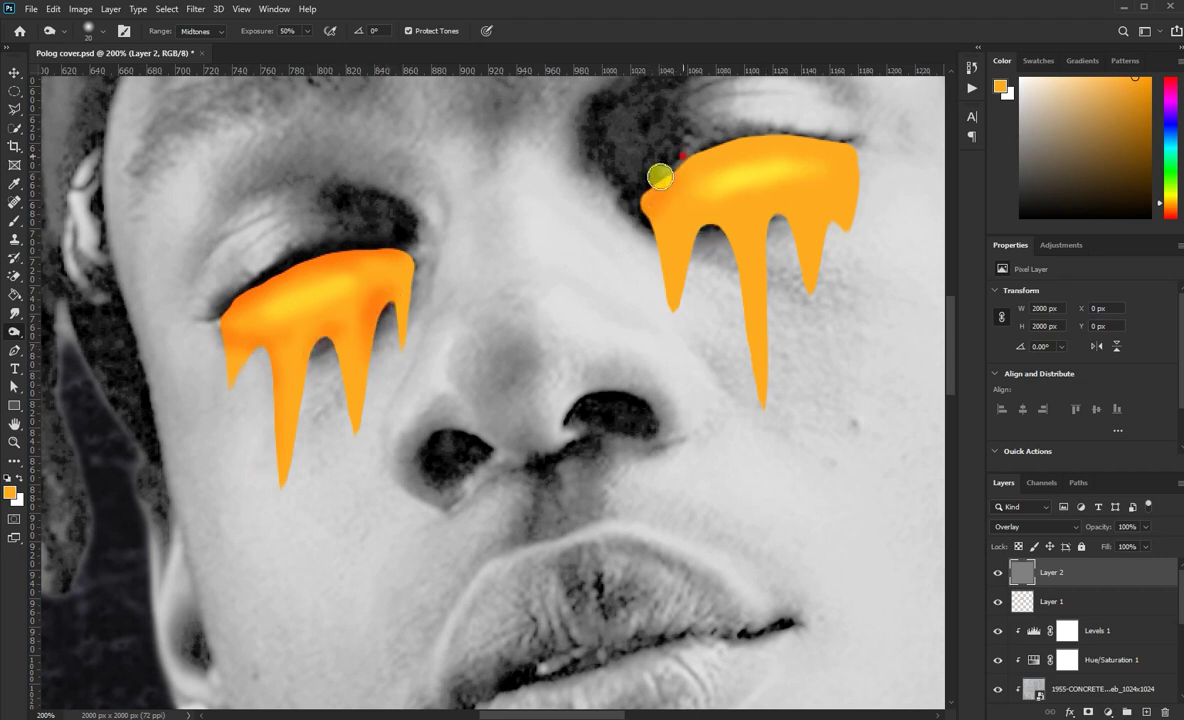
{"action": "mouse_move", "coordinate": [660, 176]}
{"action": "left_mouse_down"}
{"action": "mouse_move", "coordinate": [698, 137]}
{"action": "mouse_move", "coordinate": [848, 132]}
{"action": "mouse_move", "coordinate": [863, 185]}
{"action": "mouse_move", "coordinate": [825, 201]}
{"action": "mouse_move", "coordinate": [706, 209]}
{"action": "mouse_move", "coordinate": [740, 320]}
{"action": "mouse_move", "coordinate": [731, 265]}
{"action": "mouse_move", "coordinate": [713, 257]}
{"action": "mouse_move", "coordinate": [676, 289]}
{"action": "left_mouse_up"}
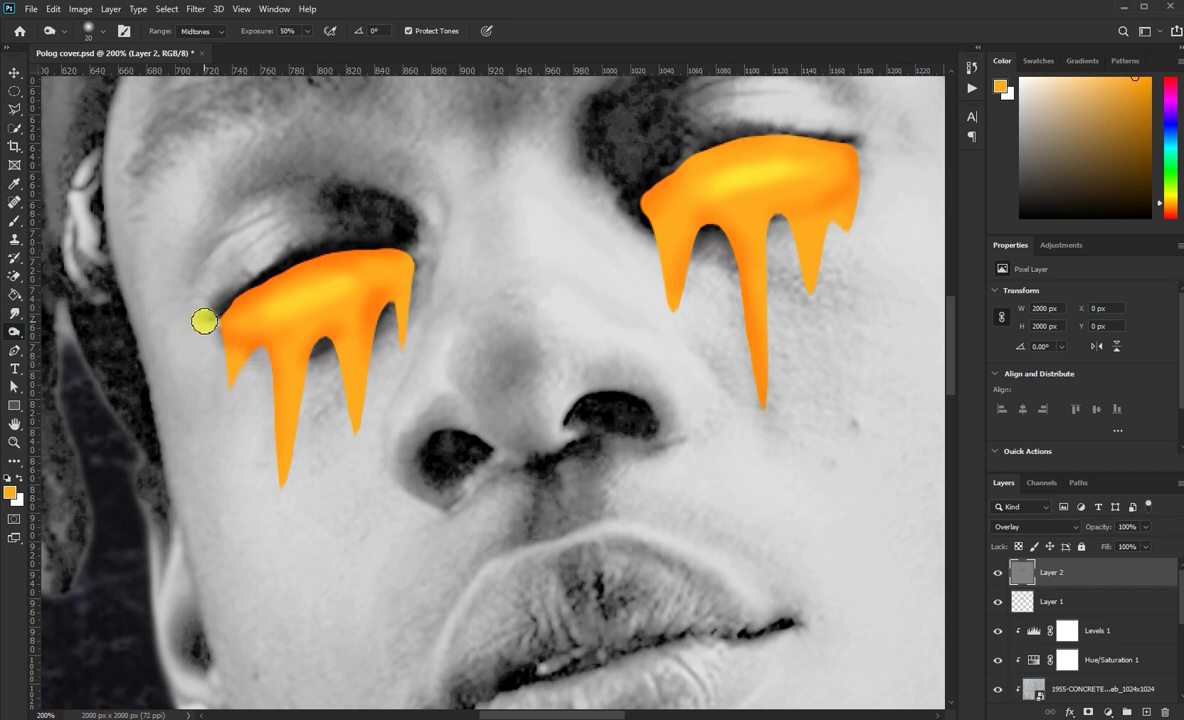
{"action": "mouse_move", "coordinate": [204, 321]}
{"action": "left_mouse_down"}
{"action": "mouse_move", "coordinate": [388, 315]}
{"action": "mouse_move", "coordinate": [315, 370]}
{"action": "left_mouse_up"}
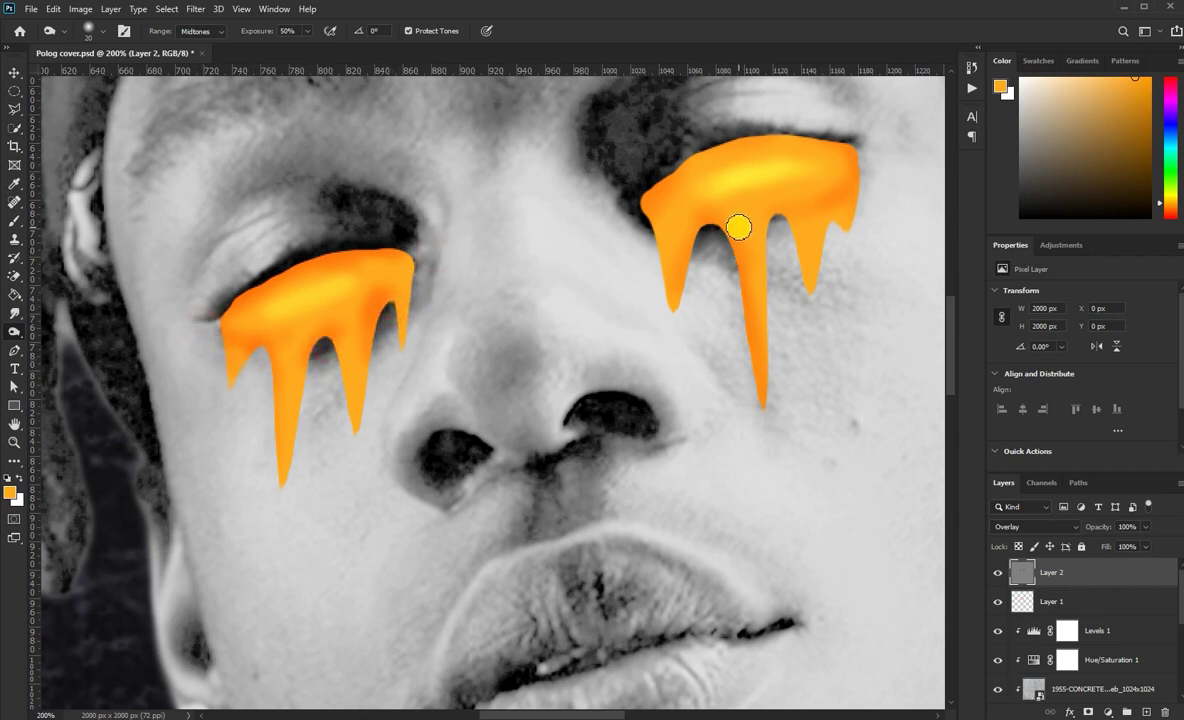
- Burn the right drip's upper edge, then dodge light tear streaks below both drips
{"action": "left_click_drag", "start_coordinate": [866, 150], "coordinate": [869, 193]}
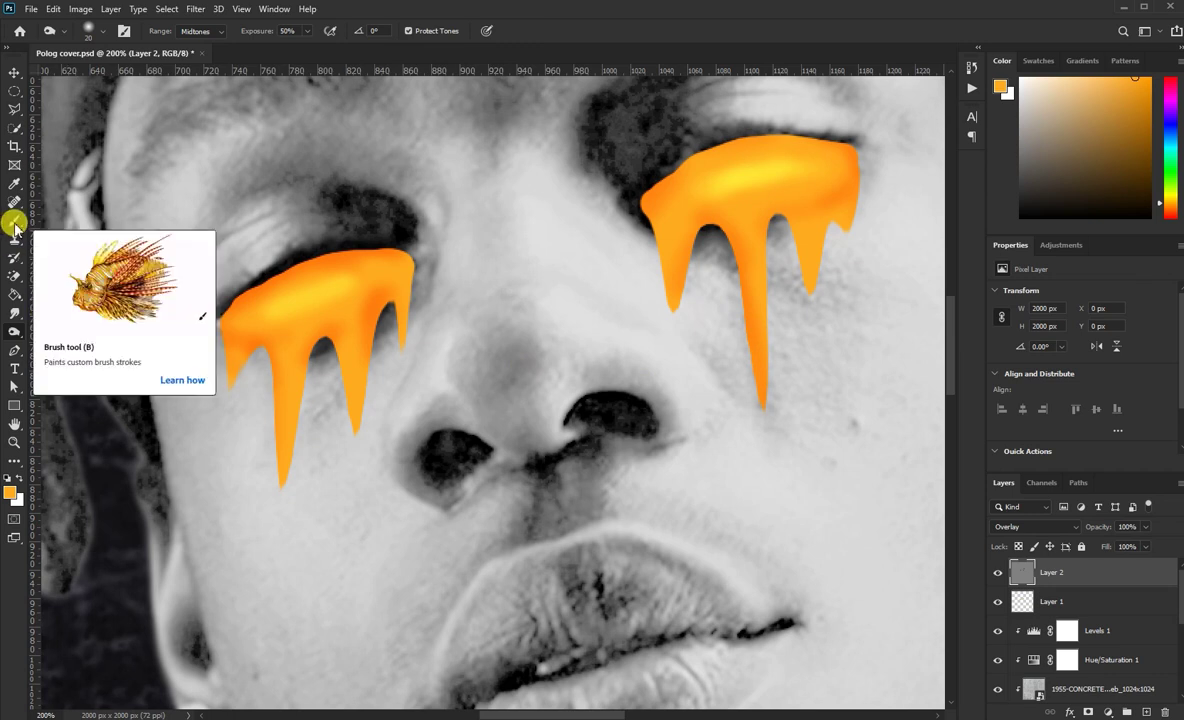
{"action": "right_click", "coordinate": [12, 331]}
{"action": "left_click", "coordinate": [65, 305]}
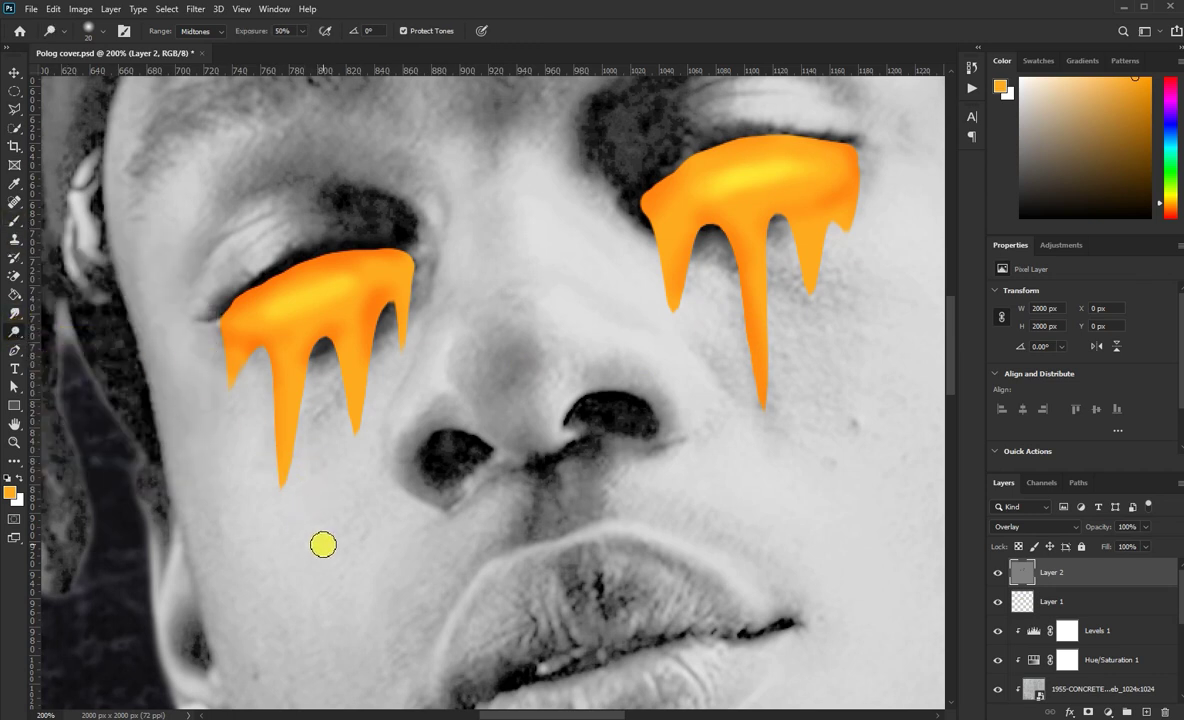
{"action": "left_click_drag", "start_coordinate": [278, 478], "coordinate": [283, 663]}
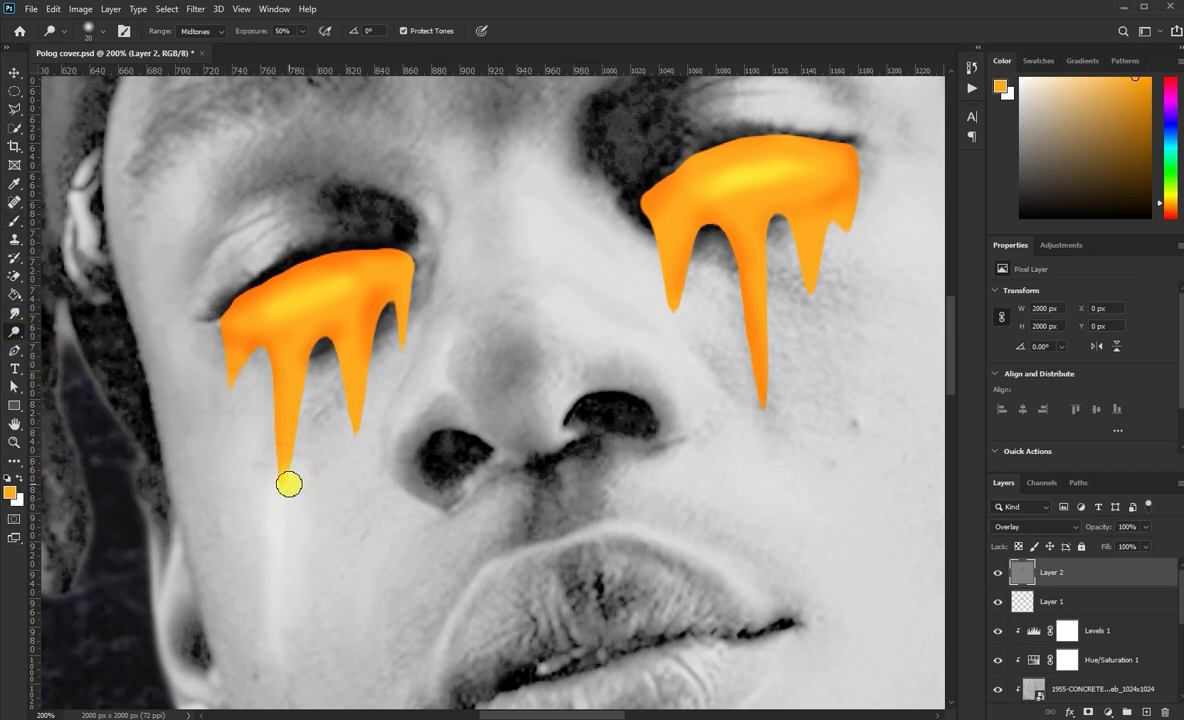
{"action": "mouse_move", "coordinate": [280, 518]}
{"action": "left_mouse_down"}
{"action": "mouse_move", "coordinate": [277, 649]}
{"action": "mouse_move", "coordinate": [285, 576]}
{"action": "left_mouse_up"}
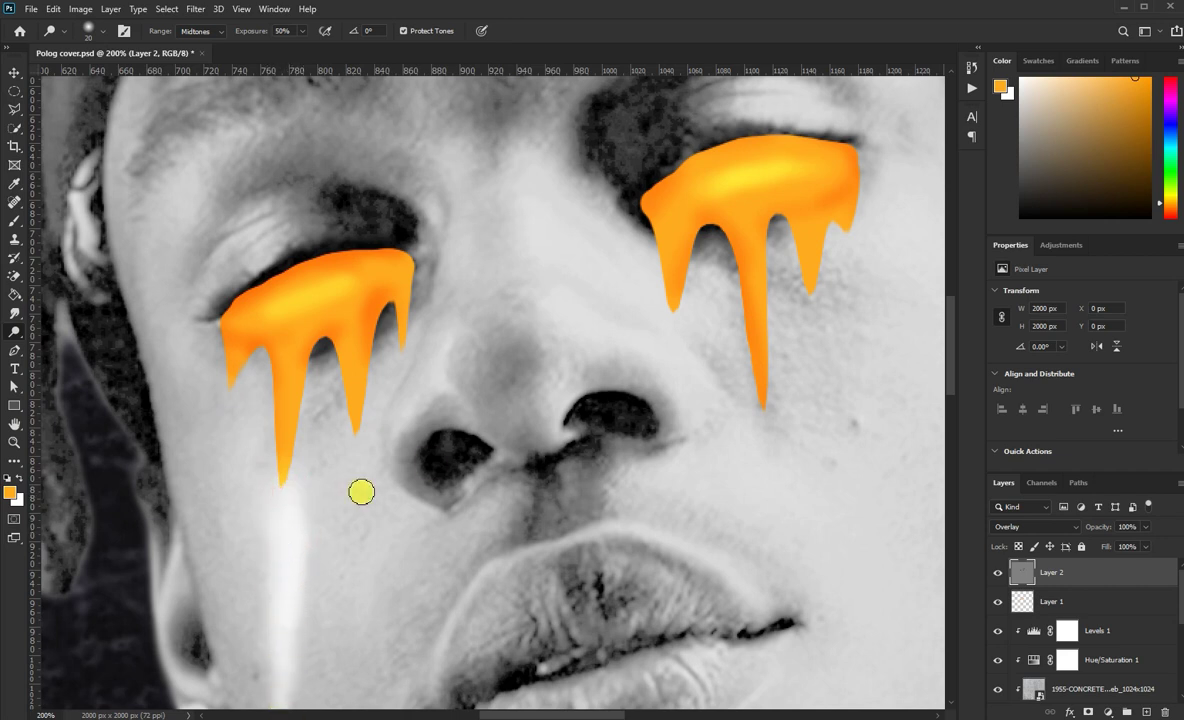
{"action": "left_click_drag", "start_coordinate": [785, 455], "coordinate": [806, 510]}
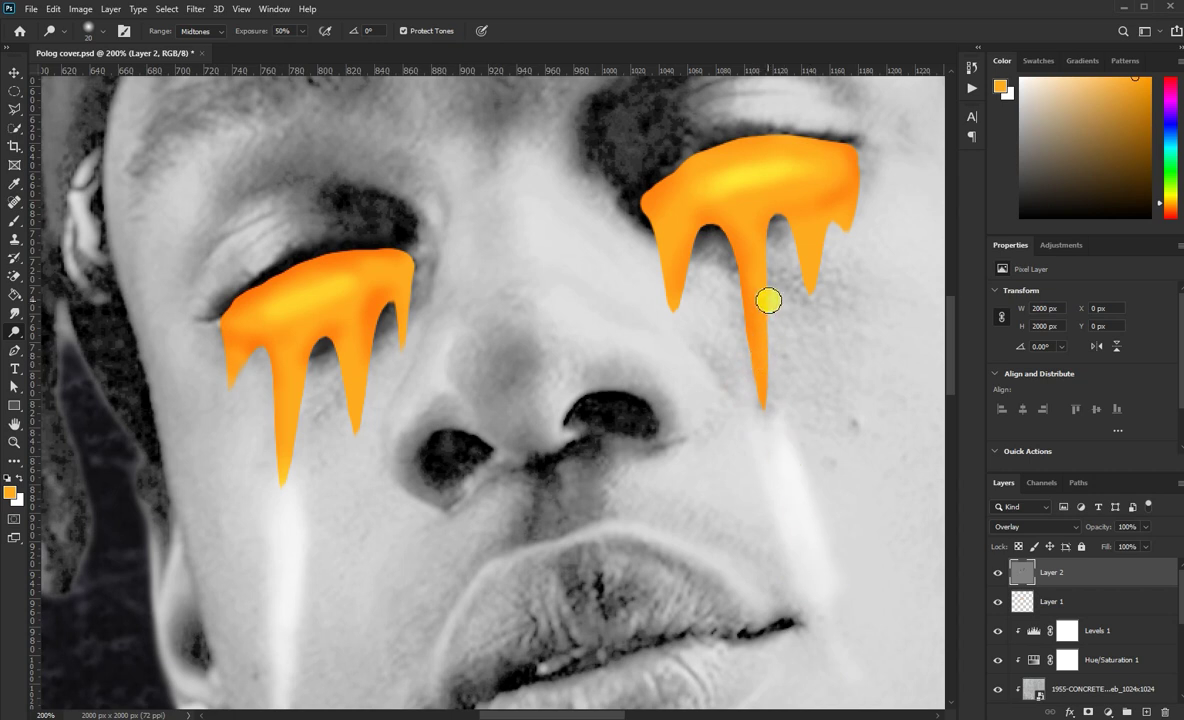
{"action": "left_click_drag", "start_coordinate": [785, 292], "coordinate": [795, 428]}
{"action": "left_click_drag", "start_coordinate": [821, 305], "coordinate": [850, 480]}
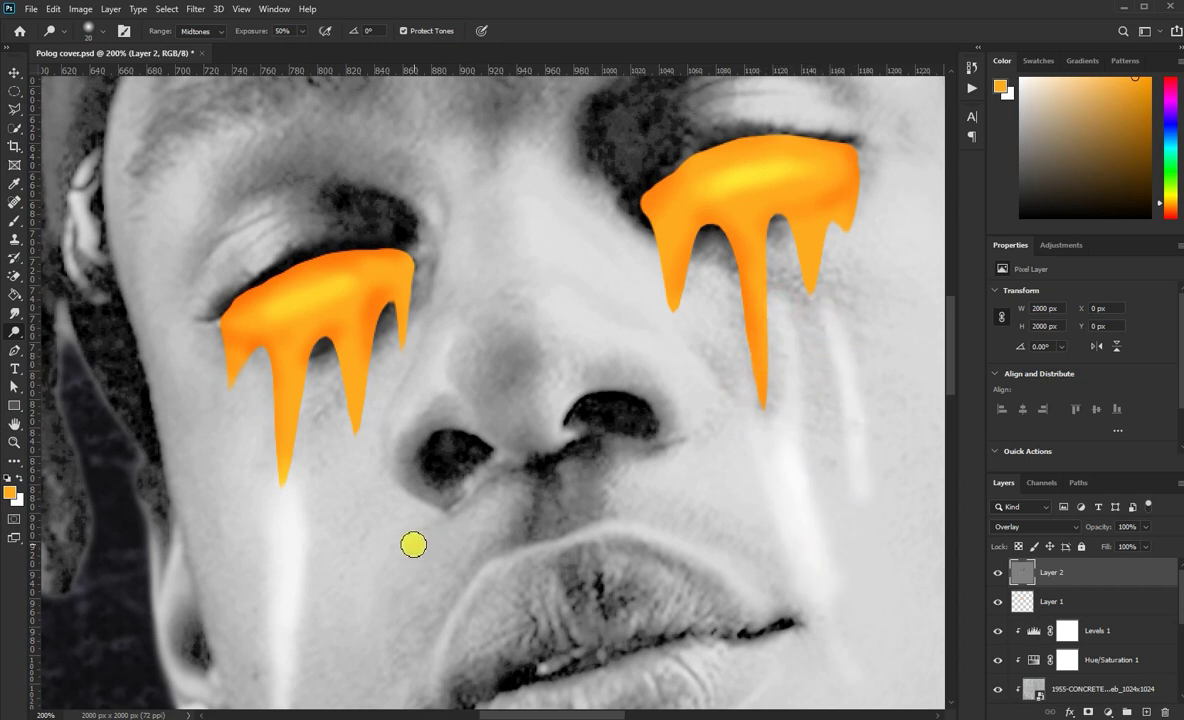
- Dodge another streak on the left cheek, extending it down toward the jaw
{"action": "left_click_drag", "start_coordinate": [338, 468], "coordinate": [335, 700]}
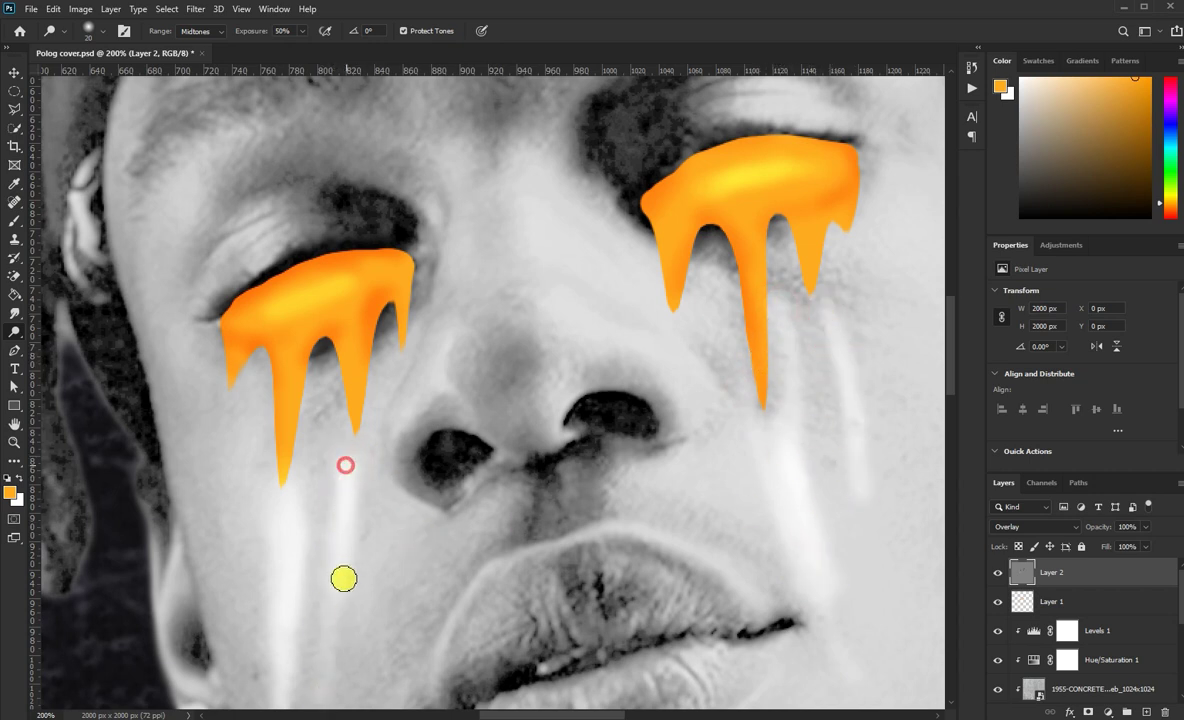
{"action": "scroll", "coordinate": [534, 380], "scroll_direction": "down", "scroll_amount": 2}
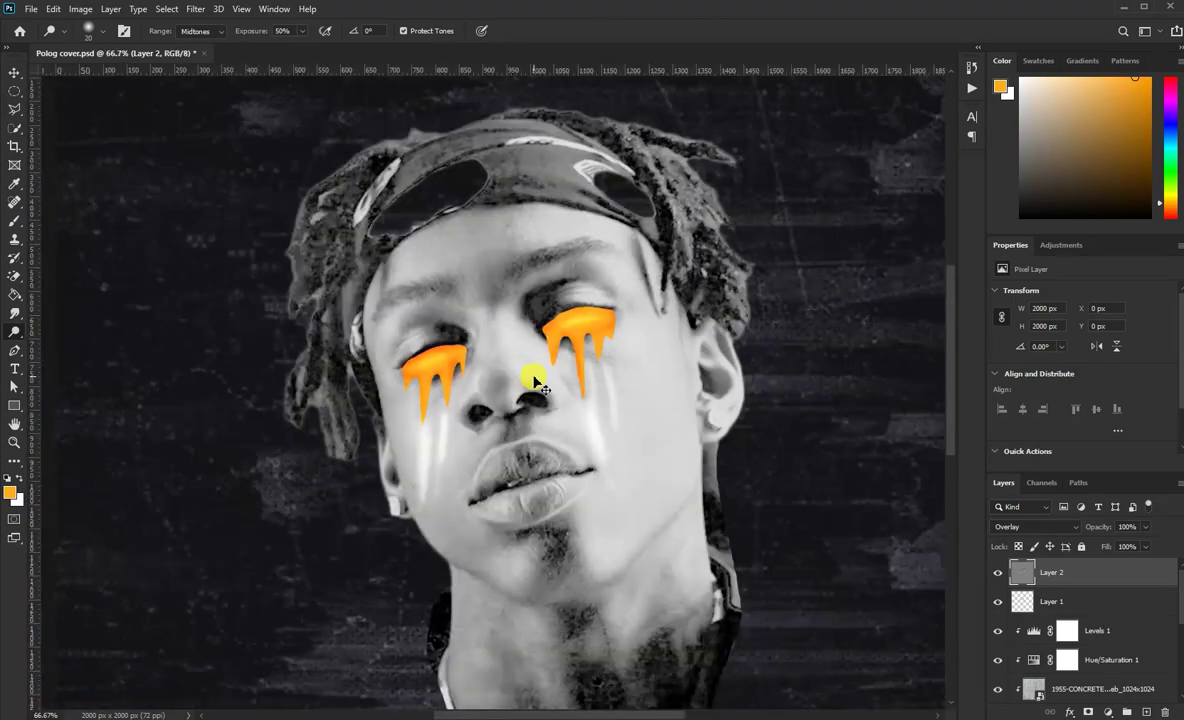
{"action": "scroll", "coordinate": [534, 380], "scroll_direction": "up", "scroll_amount": 2}
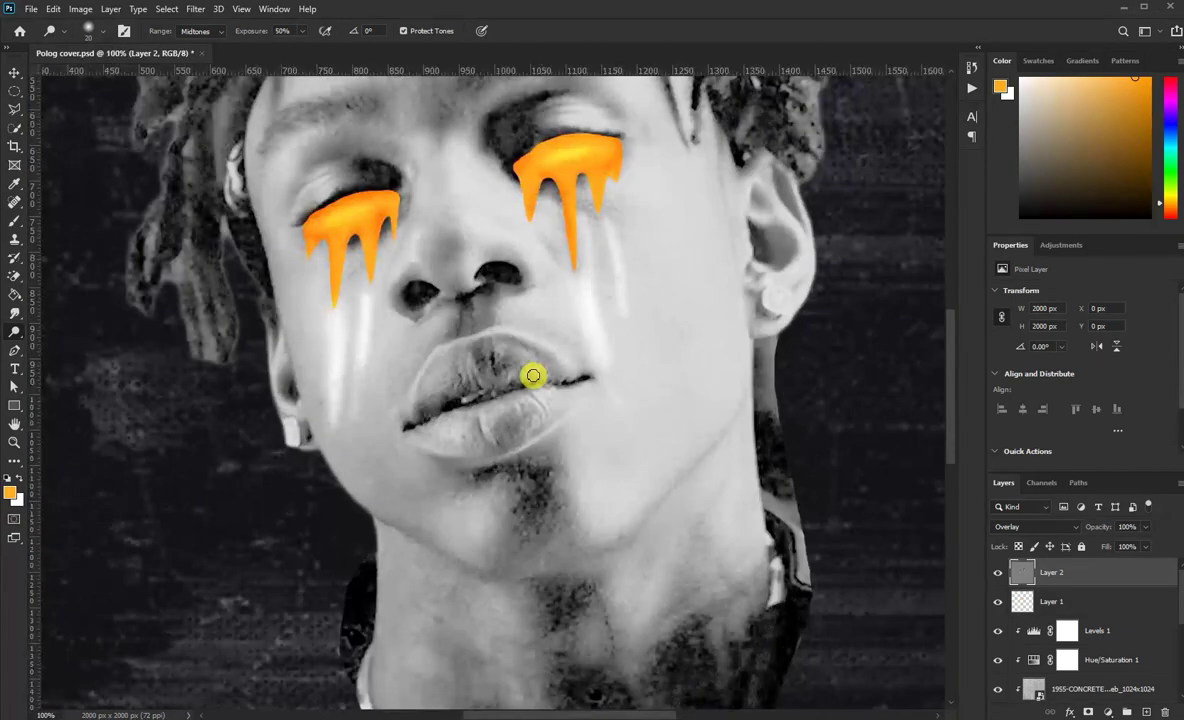
{"action": "left_click_drag", "start_coordinate": [341, 343], "coordinate": [336, 450]}
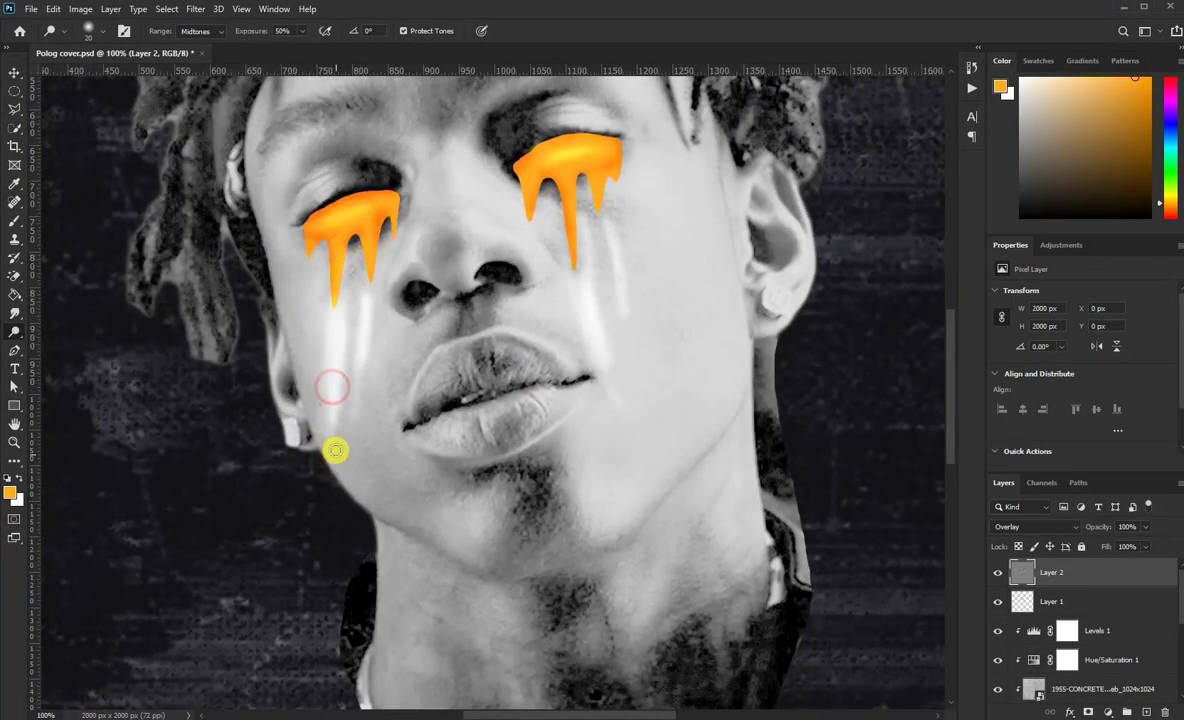
{"action": "left_click_drag", "start_coordinate": [352, 400], "coordinate": [385, 504]}
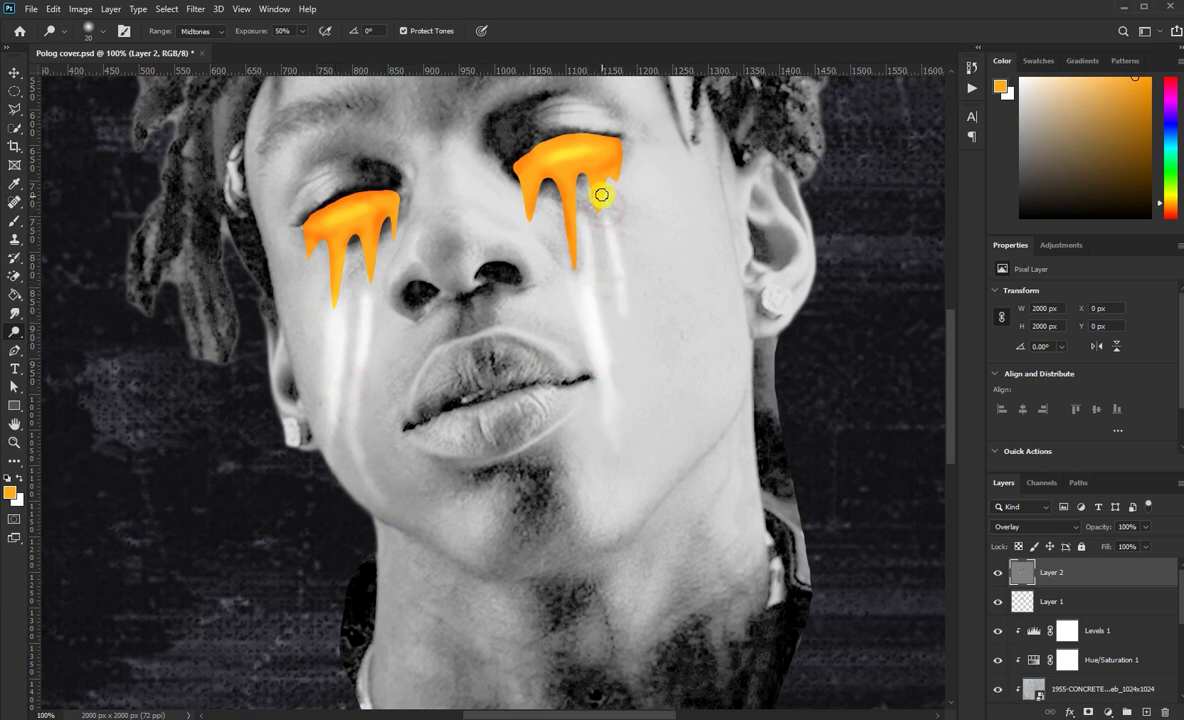
{"action": "scroll", "coordinate": [626, 478], "scroll_direction": "up", "scroll_amount": 2}
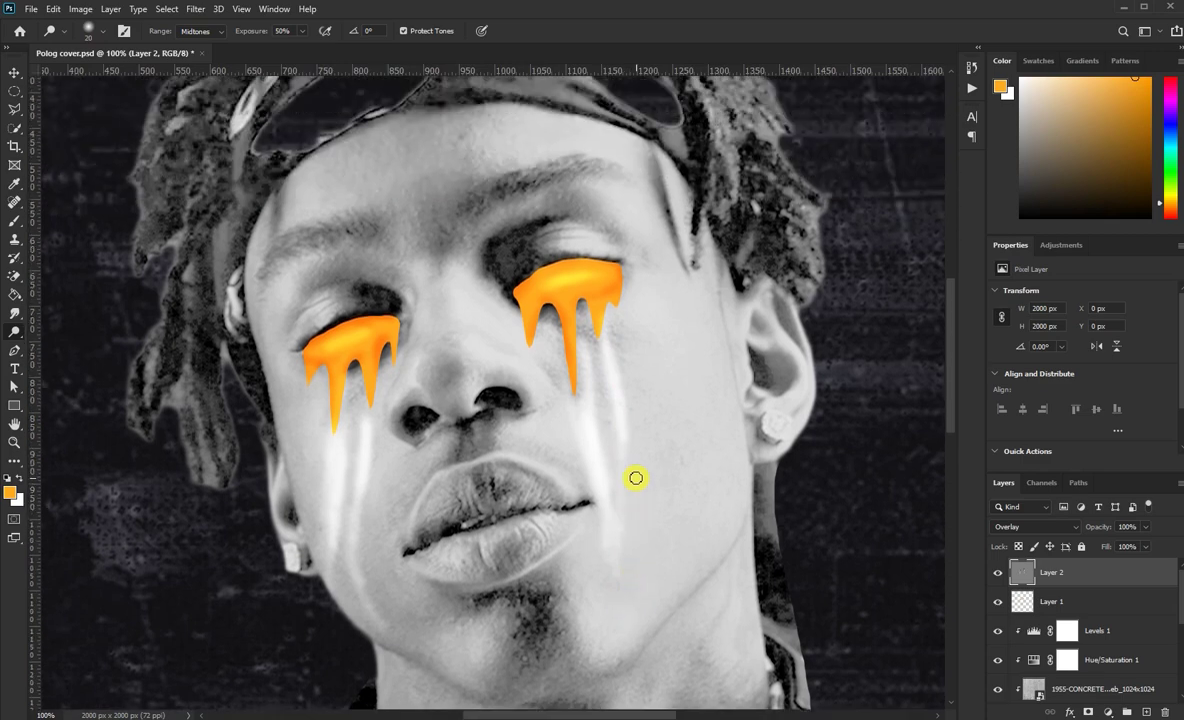
{"action": "scroll", "coordinate": [634, 478], "scroll_direction": "up", "scroll_amount": 1}
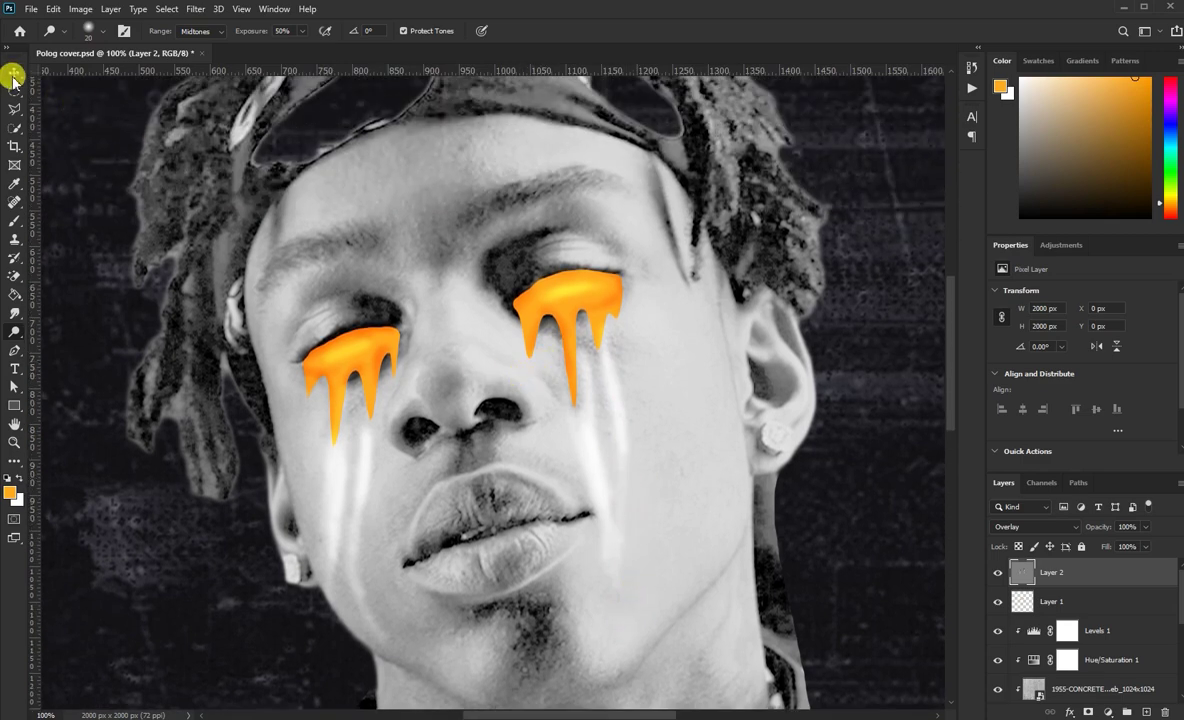
- Select Layer 1 with the orange drips and add a layer mask to it
{"action": "left_click", "coordinate": [14, 73]}
{"action": "left_click", "coordinate": [1052, 600]}
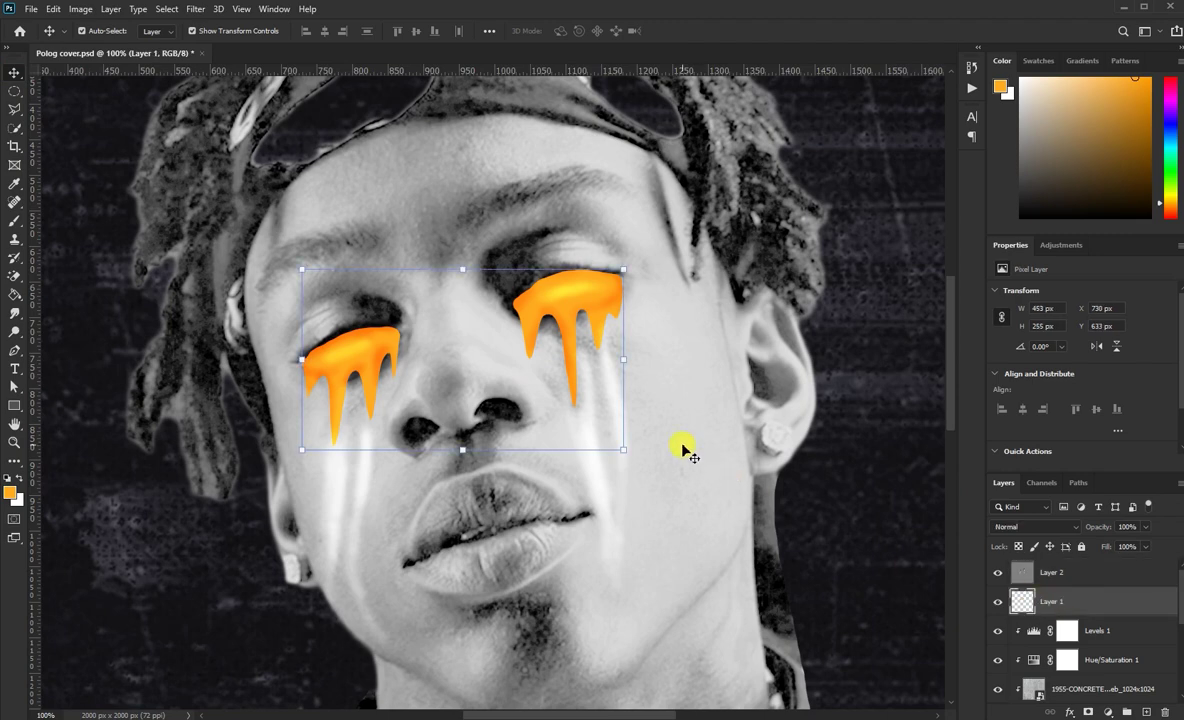
{"action": "key", "text": "ctrl"}
{"action": "scroll", "coordinate": [683, 450], "scroll_direction": "up", "scroll_amount": 1}
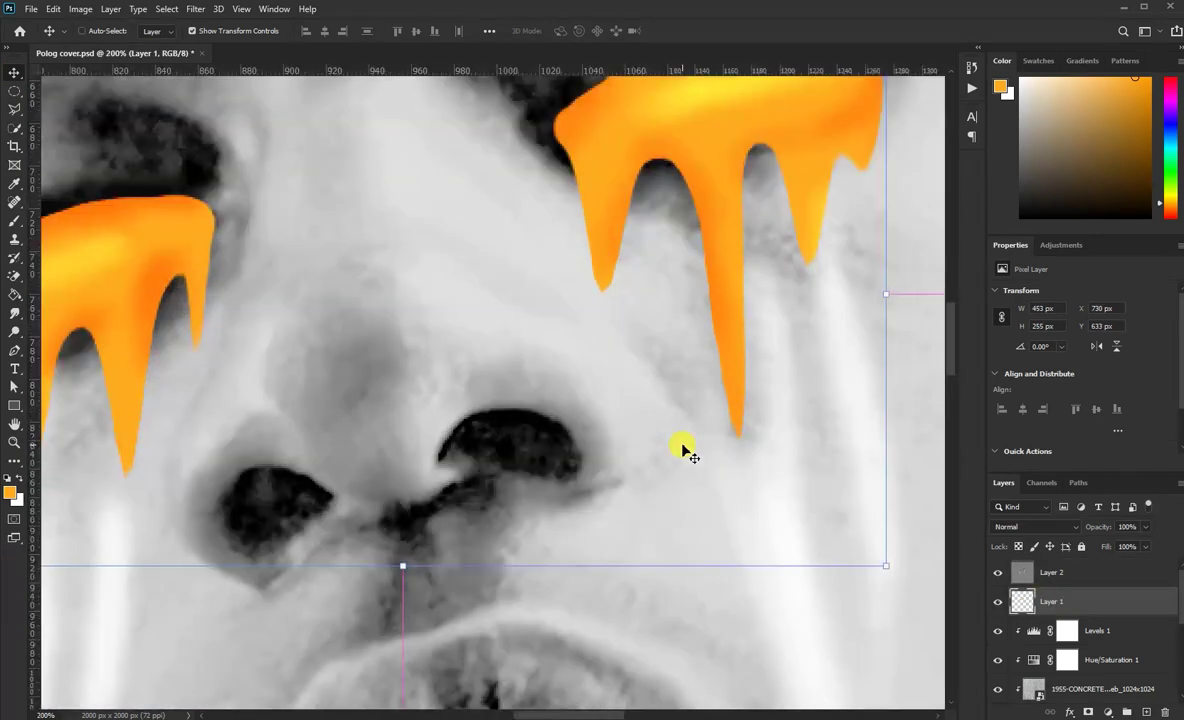
{"action": "scroll", "coordinate": [683, 450], "scroll_direction": "down", "scroll_amount": 1}
{"action": "mouse_move", "coordinate": [400, 311]}
{"action": "left_mouse_down"}
{"action": "mouse_move", "coordinate": [644, 391]}
{"action": "mouse_move", "coordinate": [622, 391]}
{"action": "left_mouse_up"}
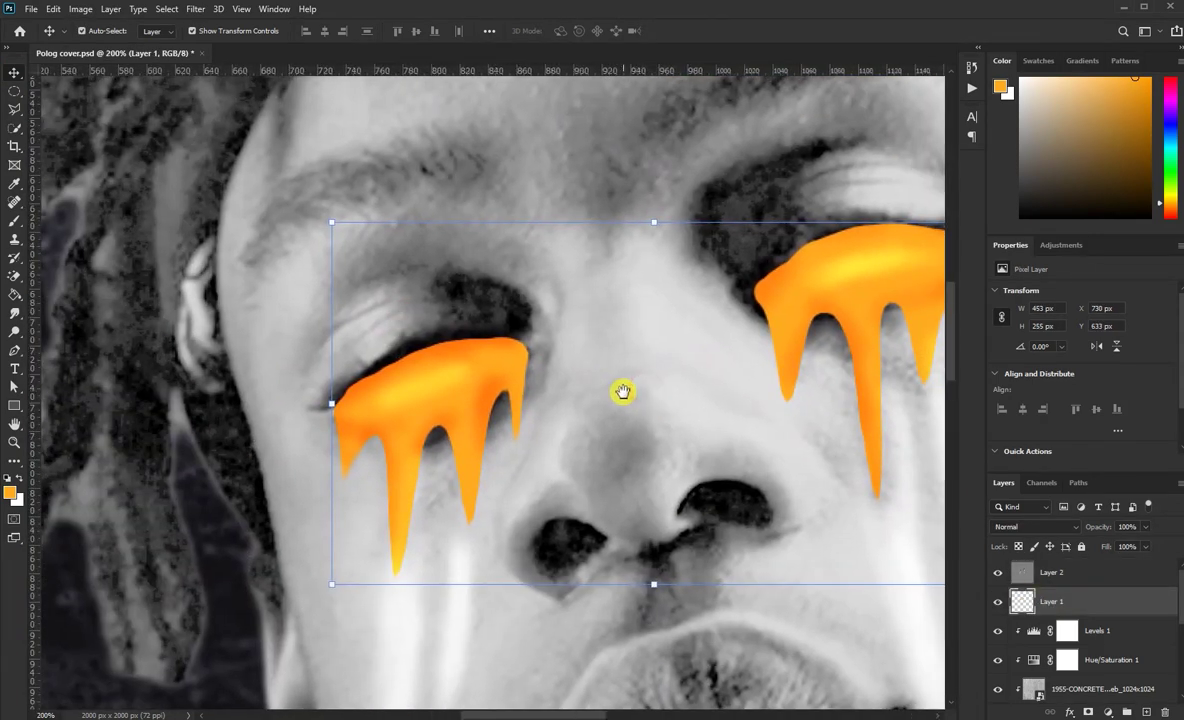
{"action": "left_click", "coordinate": [1088, 711]}
- Lighten the left eye's outer corner with a soft round tip at size 40
{"action": "left_click", "coordinate": [14, 220]}
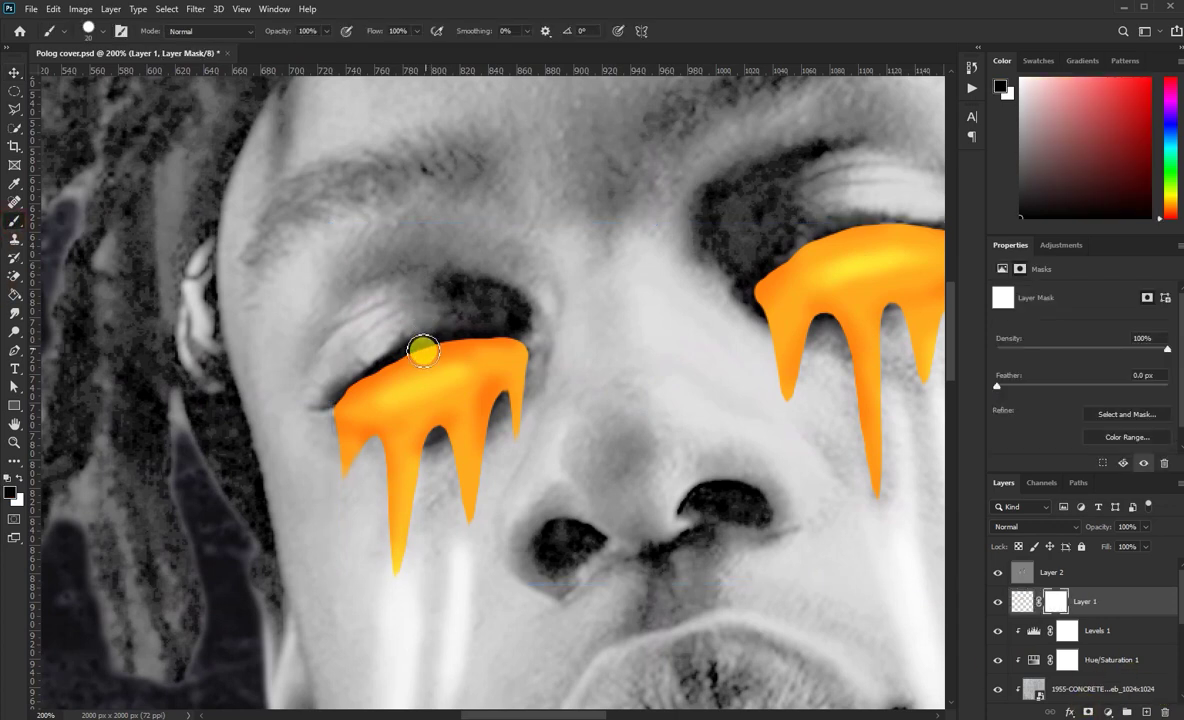
{"action": "key", "text": "bracketleft"}
{"action": "key", "text": "bracketleft"}
{"action": "key", "text": "bracketleft"}
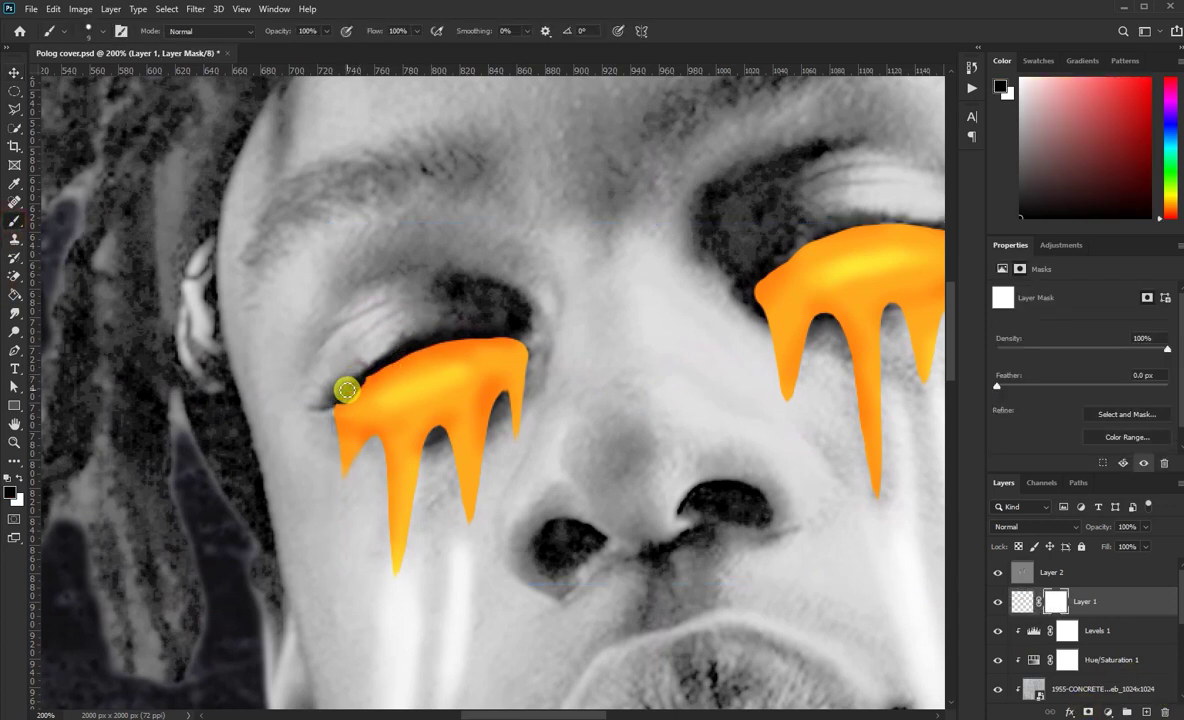
{"action": "left_click", "coordinate": [101, 31]}
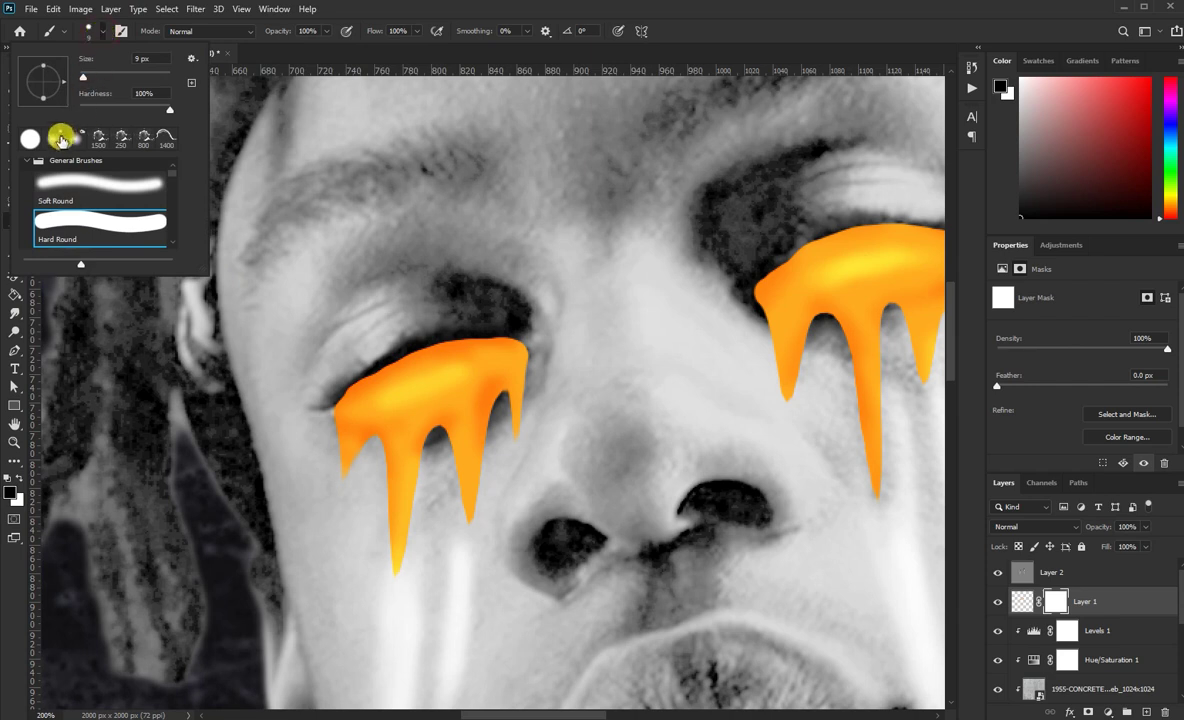
{"action": "key", "text": "o"}
{"action": "left_click", "coordinate": [557, 41]}
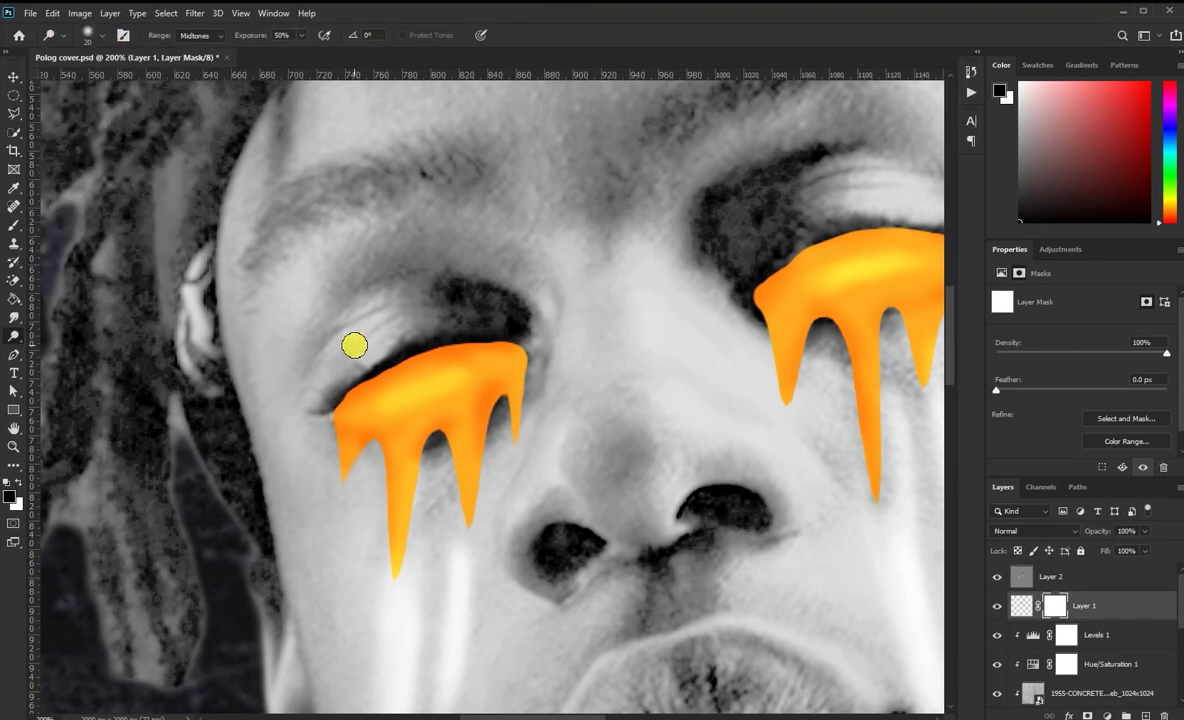
{"action": "key", "text": "bracketright"}
{"action": "key", "text": "bracketright"}
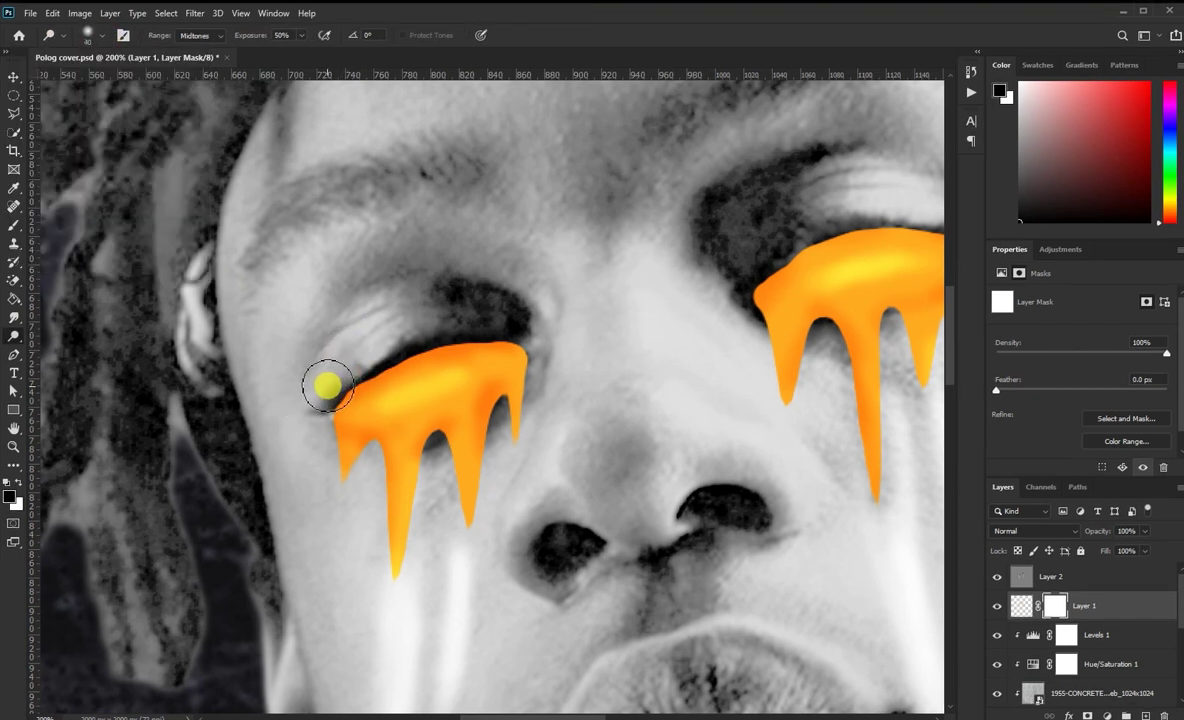
{"action": "left_click_drag", "start_coordinate": [328, 386], "coordinate": [320, 398]}
- Target Layer 1's mask and load the Soft Round brush preset
{"action": "left_click", "coordinate": [1052, 603]}
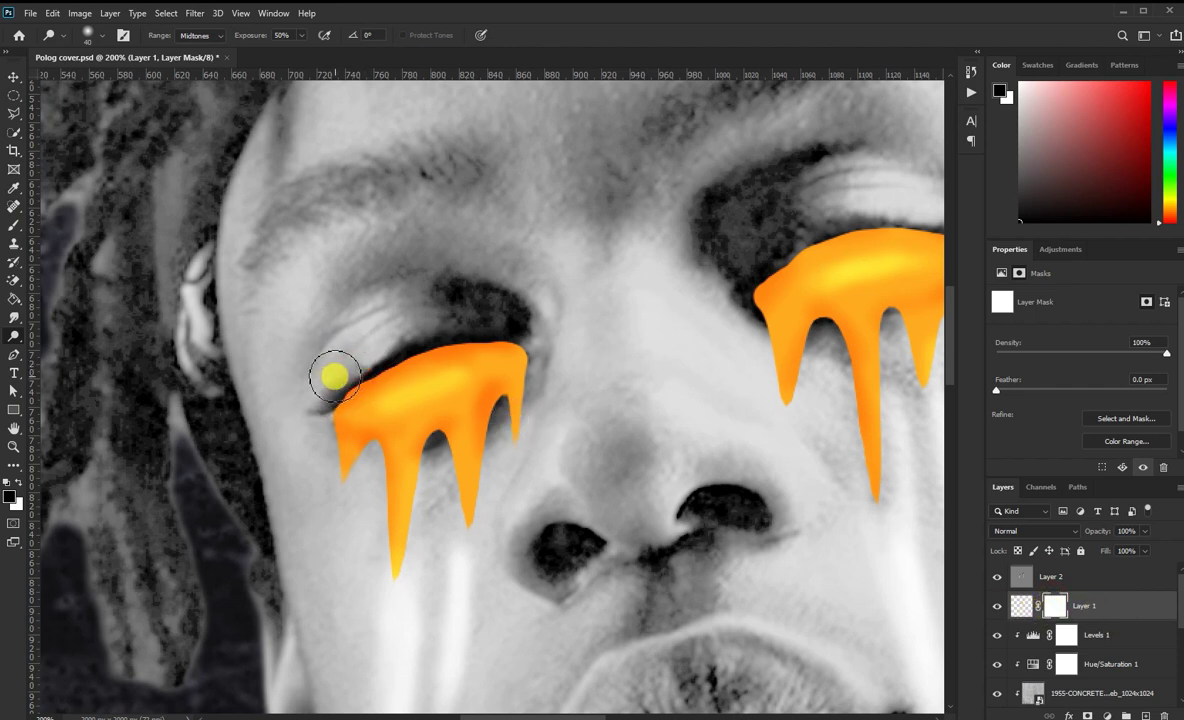
{"action": "left_click", "coordinate": [14, 225]}
{"action": "left_click", "coordinate": [97, 38]}
{"action": "key", "text": "o"}
{"action": "left_click", "coordinate": [29, 148]}
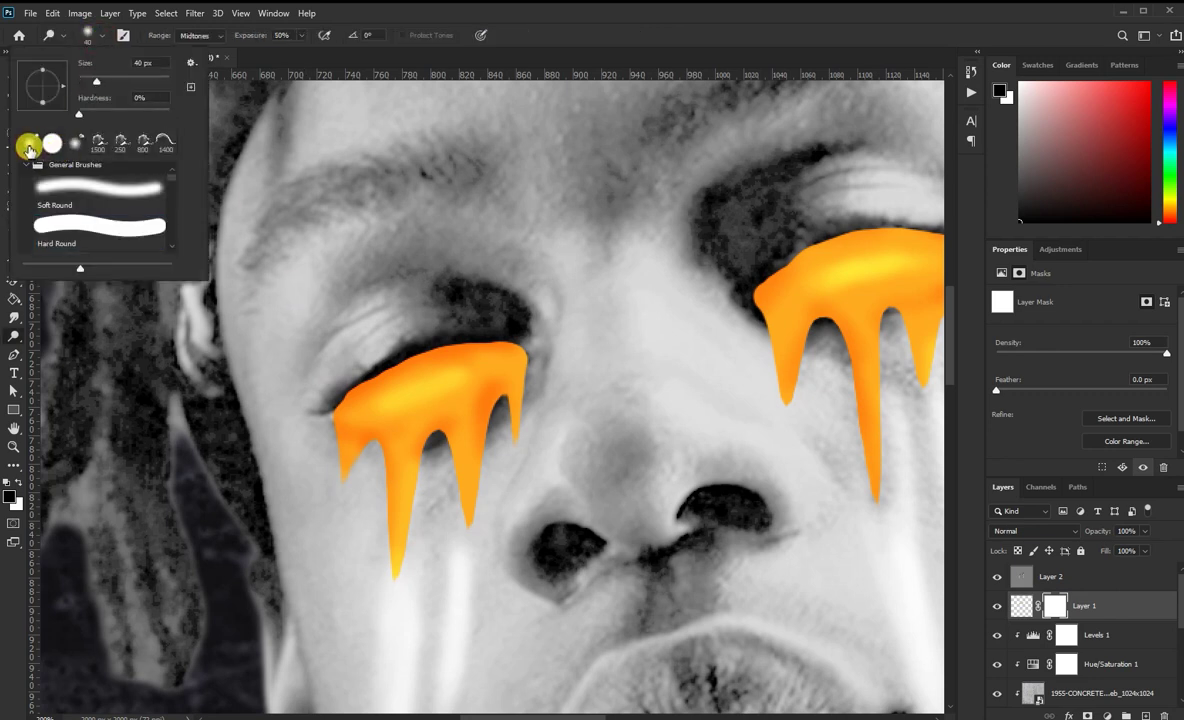
{"action": "left_click", "coordinate": [500, 18]}
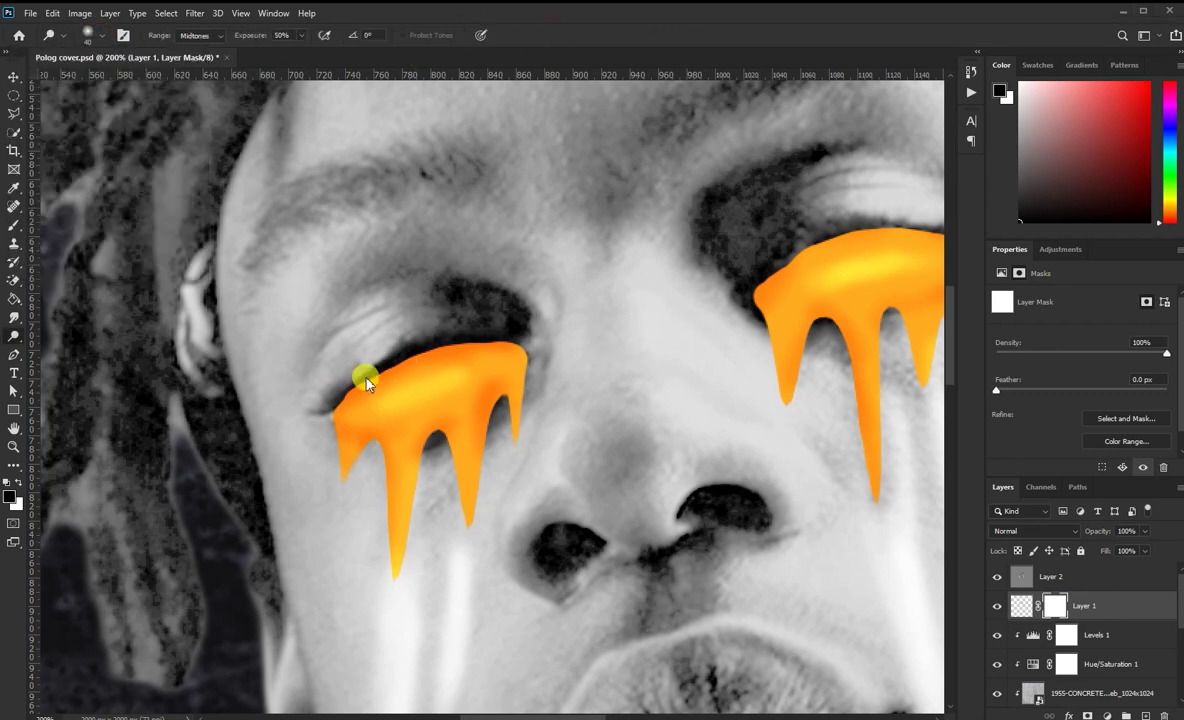
{"action": "left_click", "coordinate": [14, 225]}
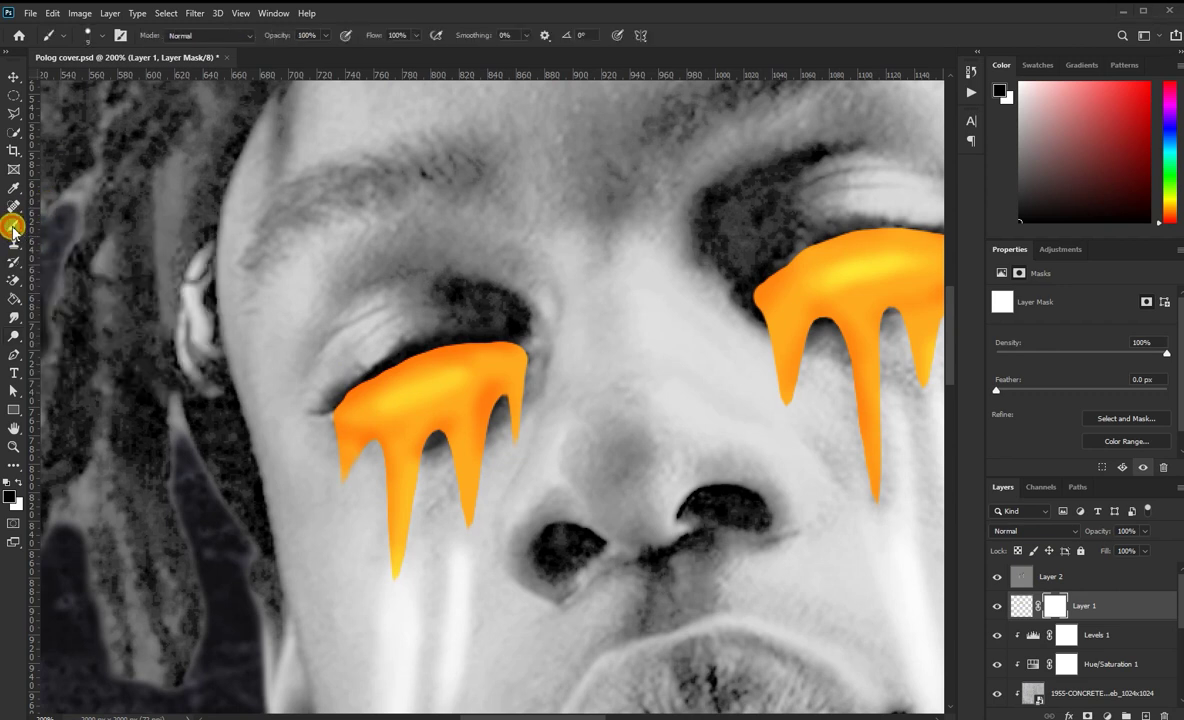
{"action": "left_click", "coordinate": [100, 35]}
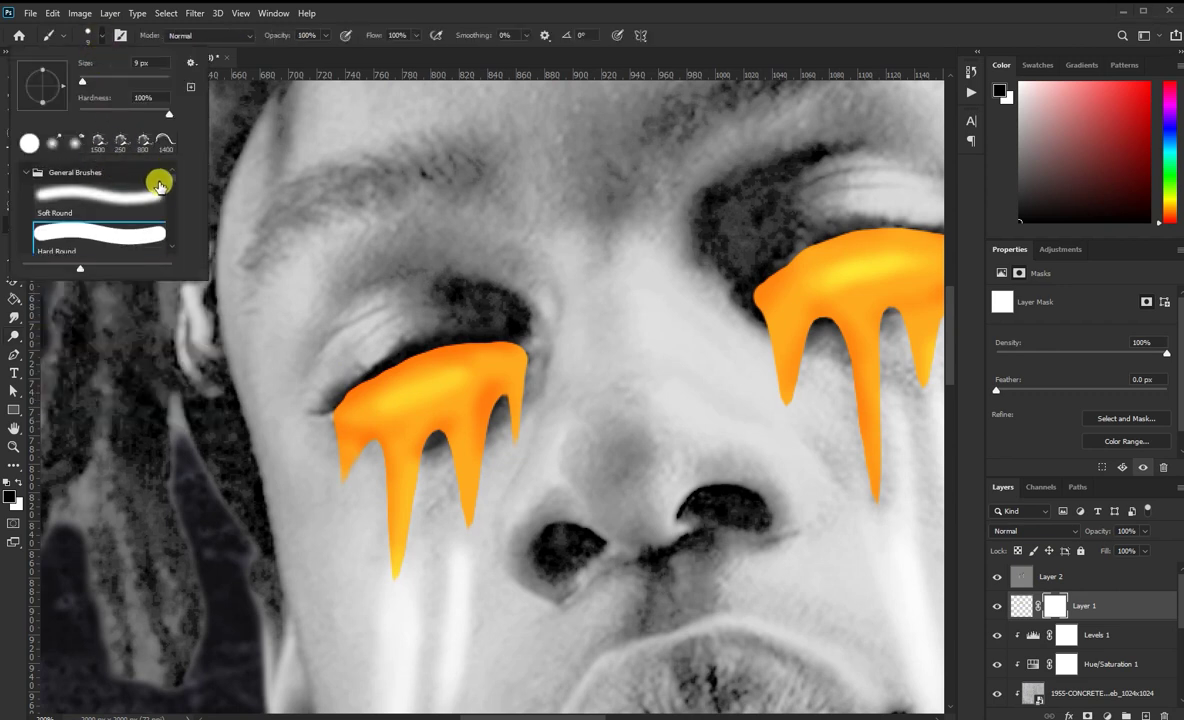
{"action": "left_click", "coordinate": [84, 196]}
{"action": "left_click", "coordinate": [440, 4]}
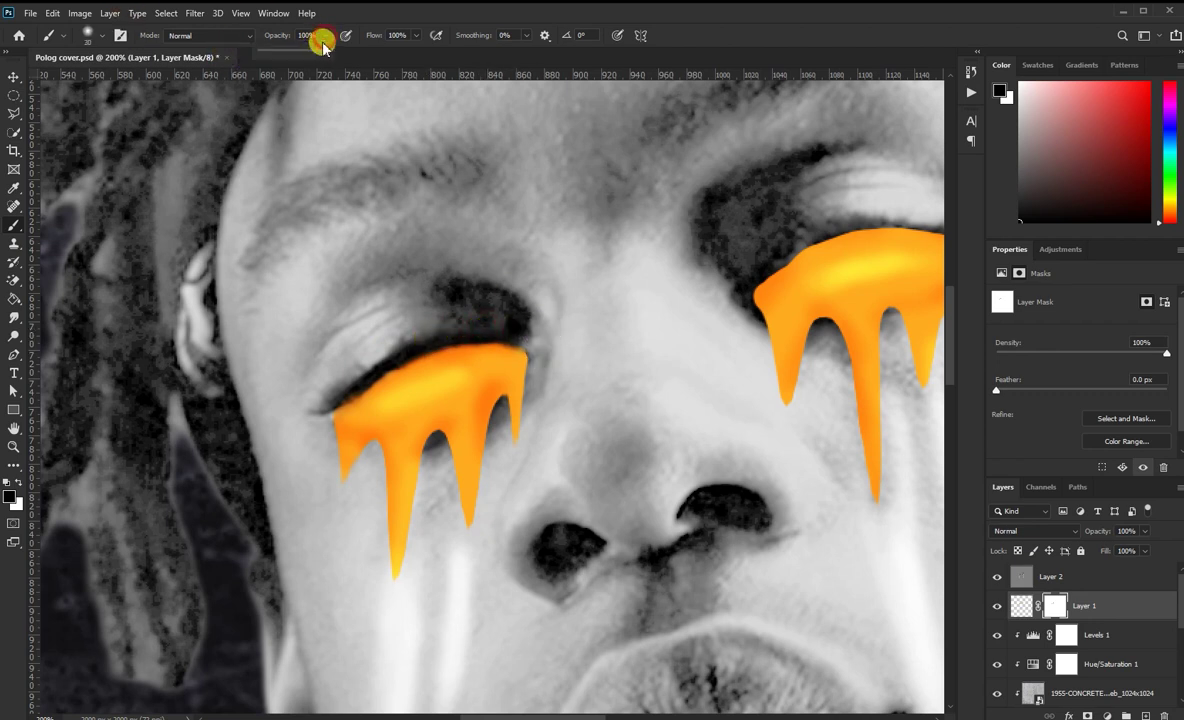
- At 46% opacity, mask orange along the left upper eyelid, restoring it near the inner corner
{"action": "left_click_drag", "start_coordinate": [296, 55], "coordinate": [289, 55]}
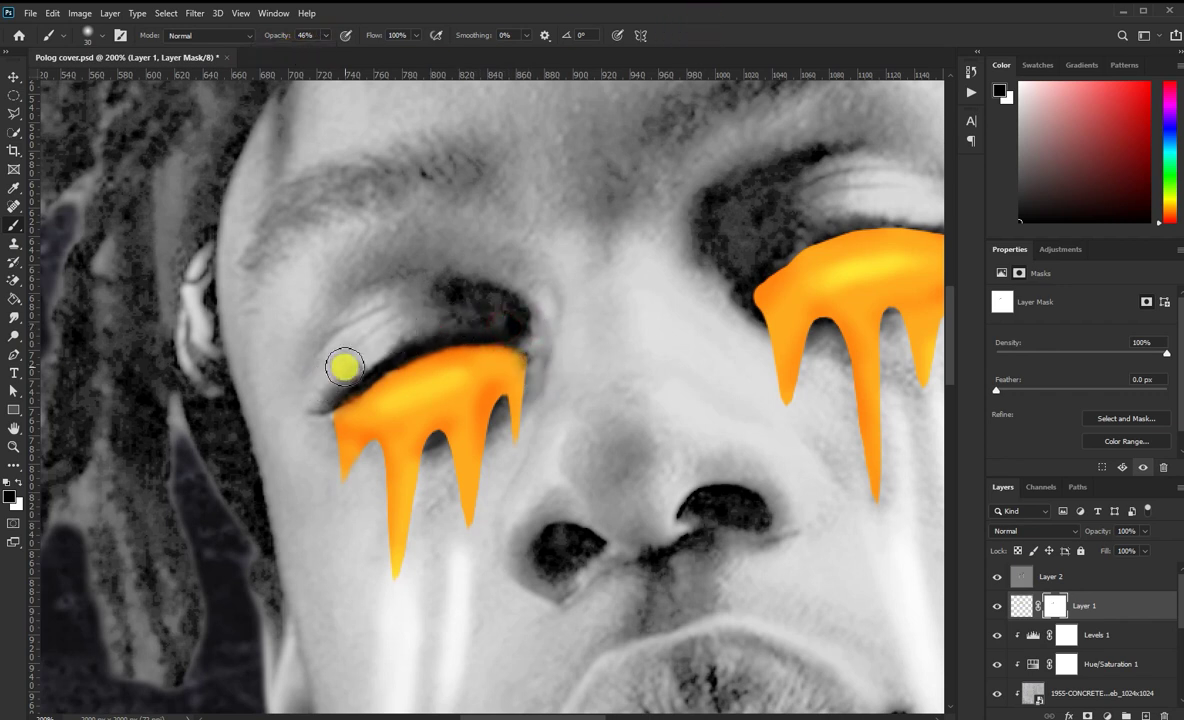
{"action": "mouse_move", "coordinate": [330, 380]}
{"action": "left_mouse_down"}
{"action": "mouse_move", "coordinate": [323, 408]}
{"action": "mouse_move", "coordinate": [420, 336]}
{"action": "mouse_move", "coordinate": [420, 323]}
{"action": "mouse_move", "coordinate": [441, 344]}
{"action": "left_mouse_up"}
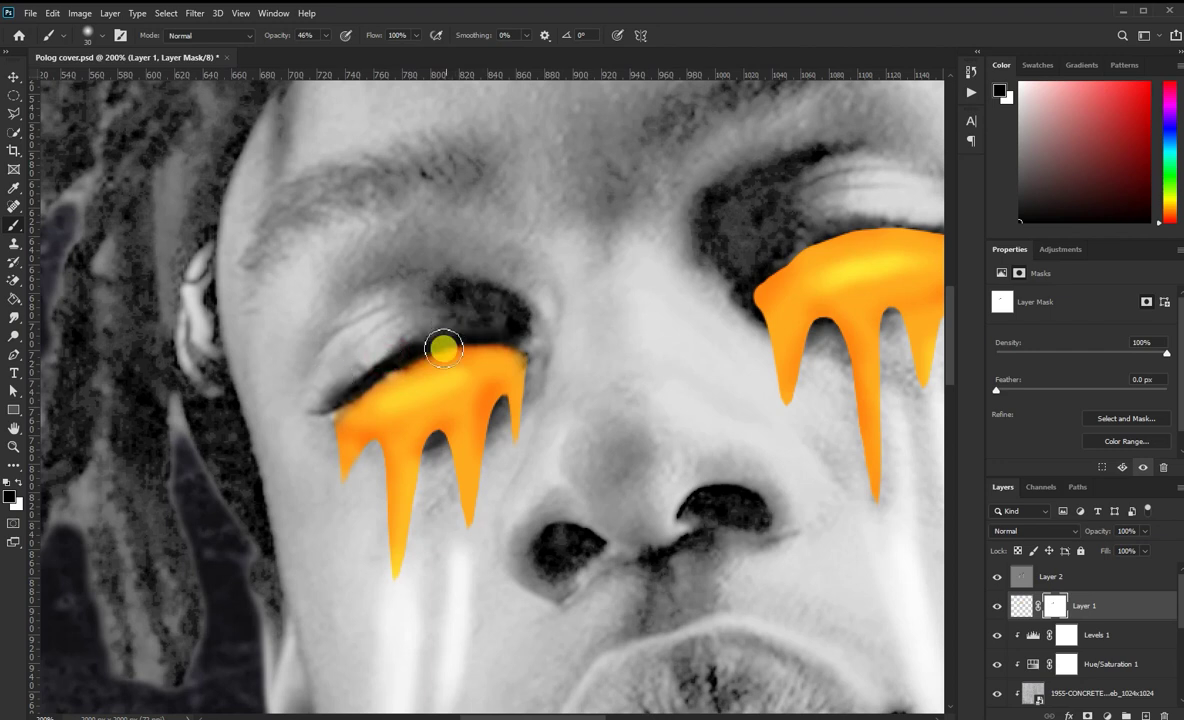
{"action": "key", "text": "x"}
{"action": "left_click", "coordinate": [396, 413]}
{"action": "left_click_drag", "start_coordinate": [396, 413], "coordinate": [330, 395]}
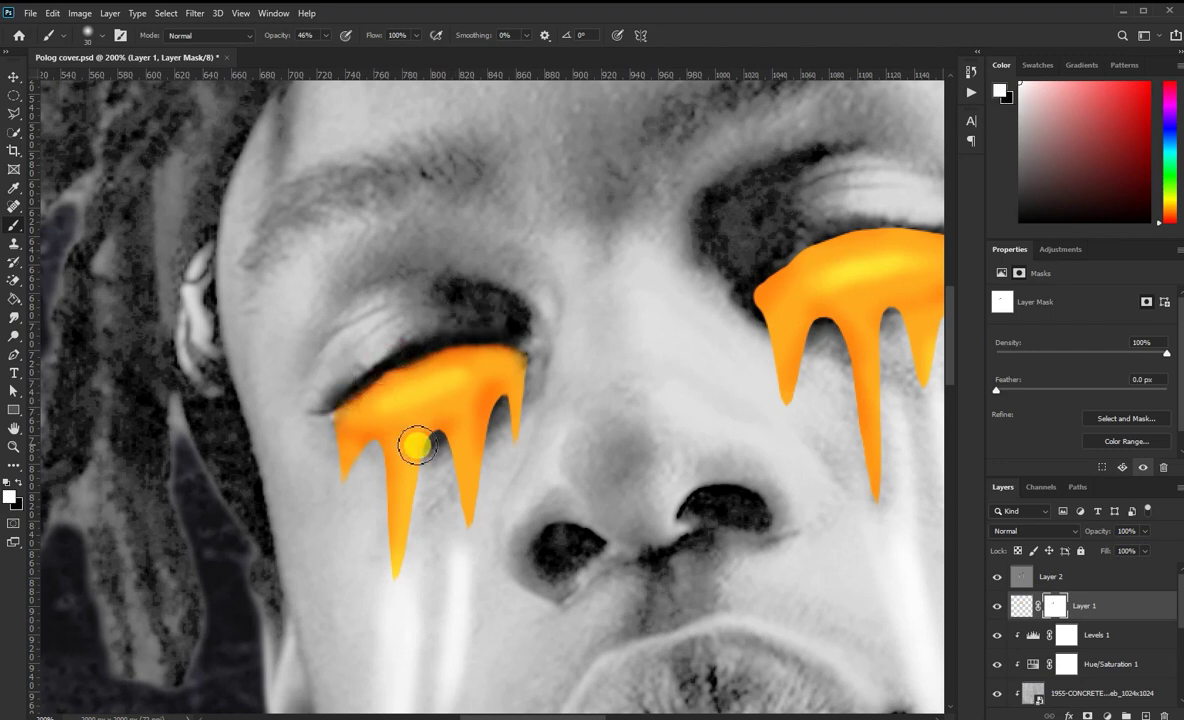
{"action": "key", "text": "x"}
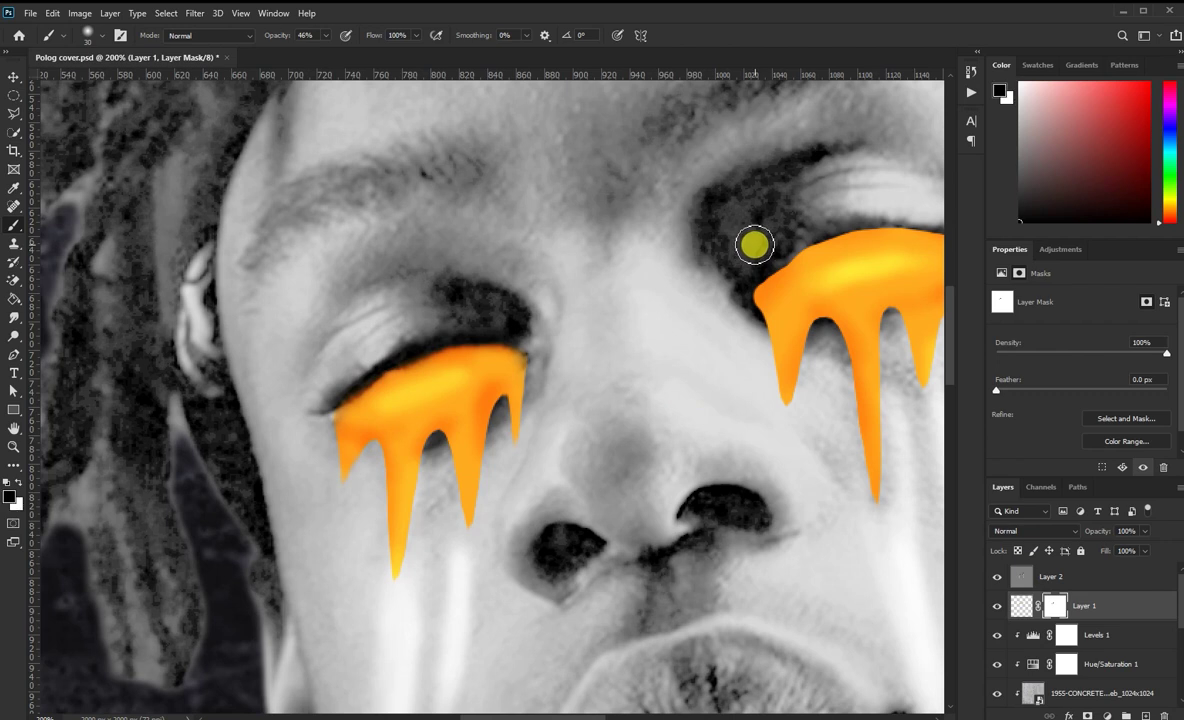
- Mask the right eye's orange into its eyelid, starting at the inner corner
{"action": "left_click", "coordinate": [753, 268]}
{"action": "left_click_drag", "start_coordinate": [727, 293], "coordinate": [758, 256]}
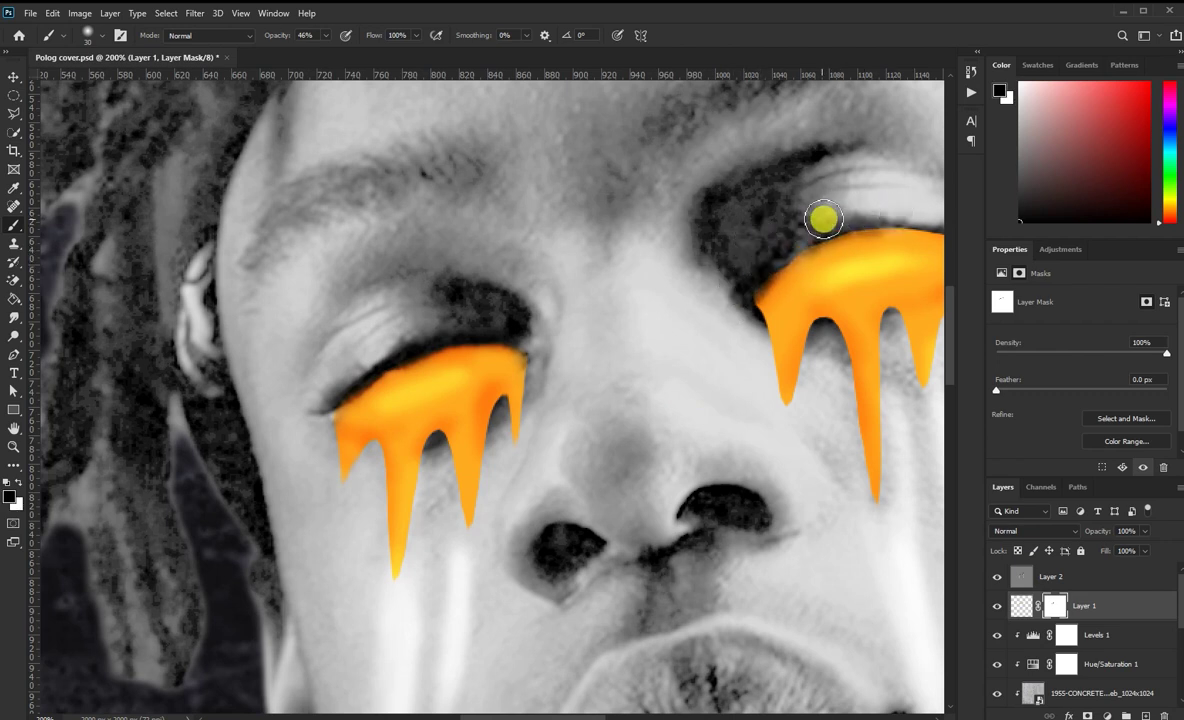
{"action": "left_click_drag", "start_coordinate": [794, 278], "coordinate": [587, 342]}
{"action": "mouse_move", "coordinate": [682, 272]}
{"action": "left_mouse_down"}
{"action": "mouse_move", "coordinate": [772, 295]}
{"action": "mouse_move", "coordinate": [785, 336]}
{"action": "left_mouse_up"}
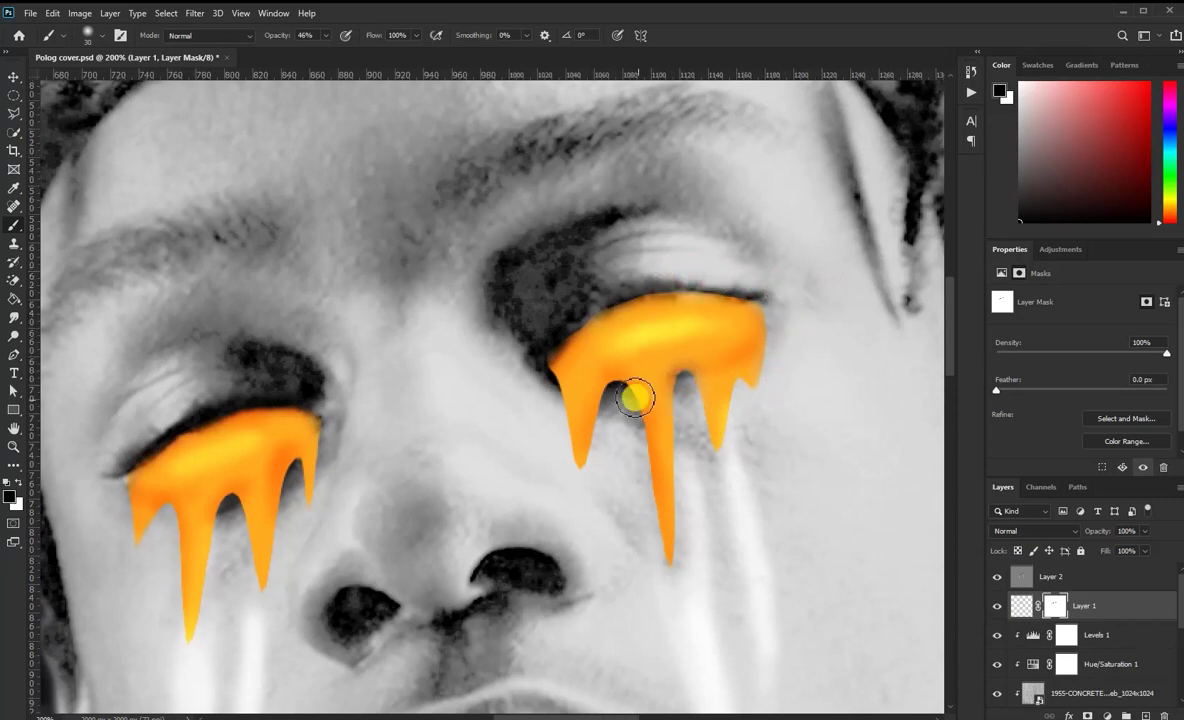
- Clear orange between the left eye's drips, then zoom out to the whole portrait
{"action": "left_click", "coordinate": [229, 501]}
{"action": "left_click_drag", "start_coordinate": [229, 501], "coordinate": [166, 507]}
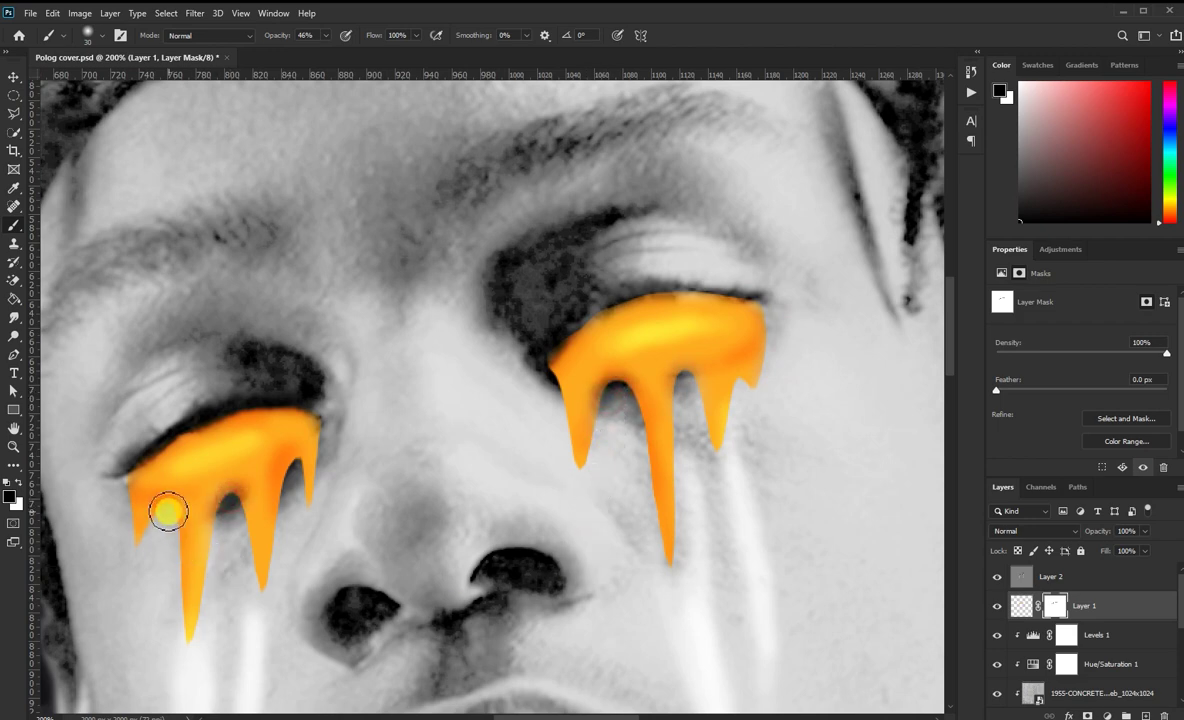
{"action": "left_click_drag", "start_coordinate": [296, 462], "coordinate": [275, 445]}
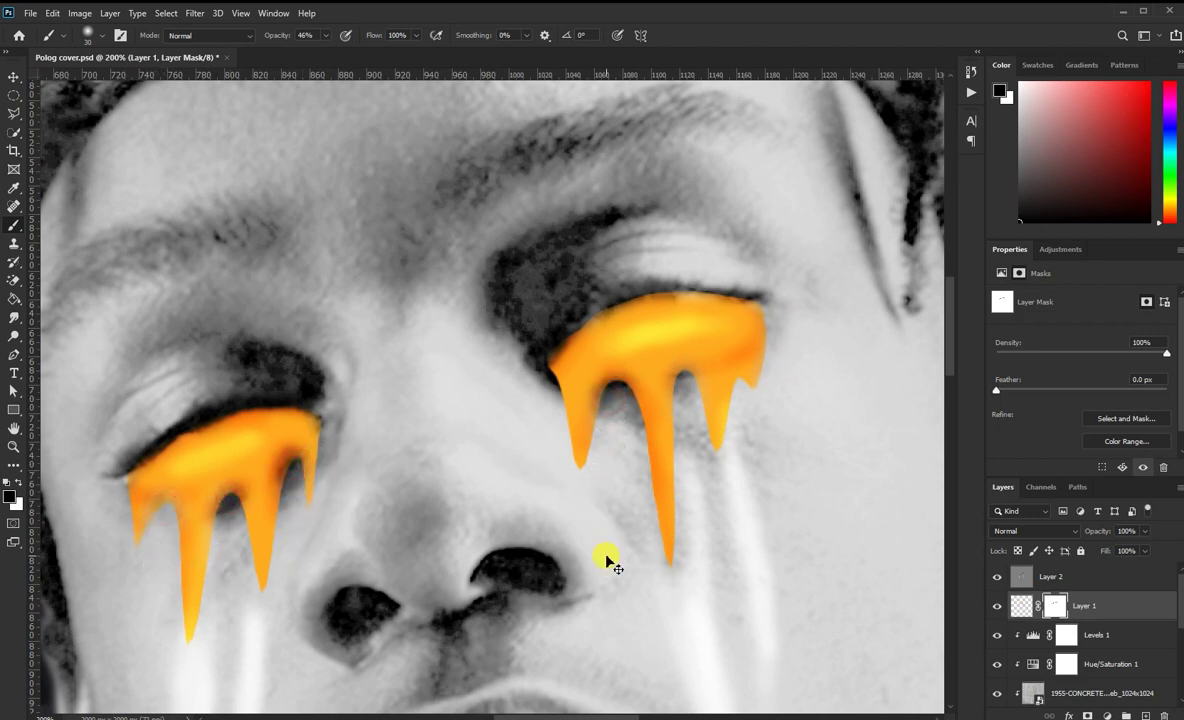
{"action": "key", "text": "ctrl+minus"}
{"action": "key", "text": "ctrl+minus"}
{"action": "key", "text": "ctrl+minus"}
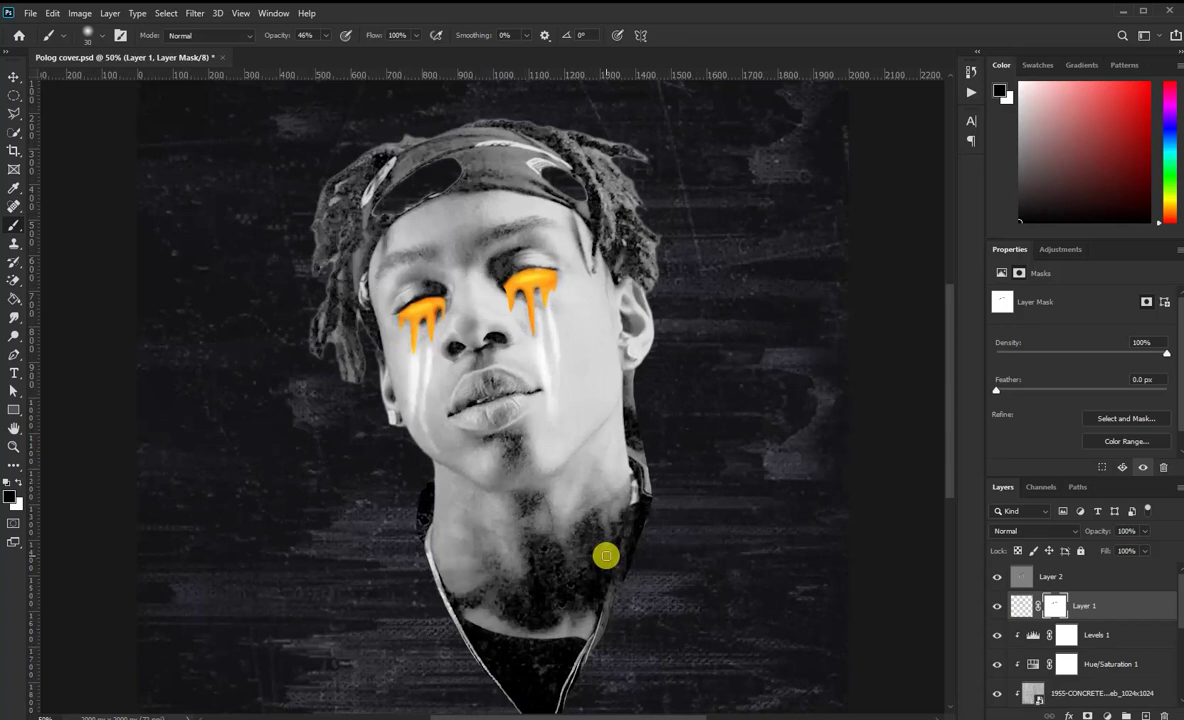
- Add 'Polo G' text and scale it up large below the face
{"action": "scroll", "coordinate": [260, 370], "scroll_direction": "down", "scroll_amount": 1}
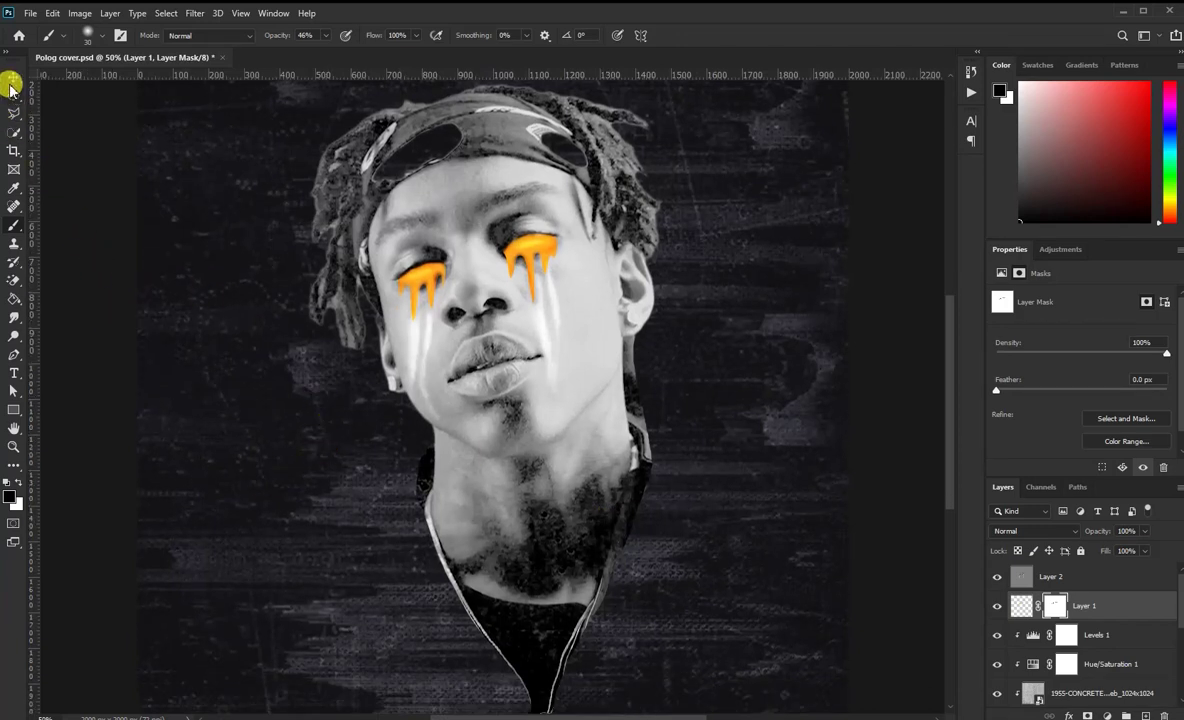
{"action": "left_click", "coordinate": [12, 79]}
{"action": "left_click", "coordinate": [13, 372]}
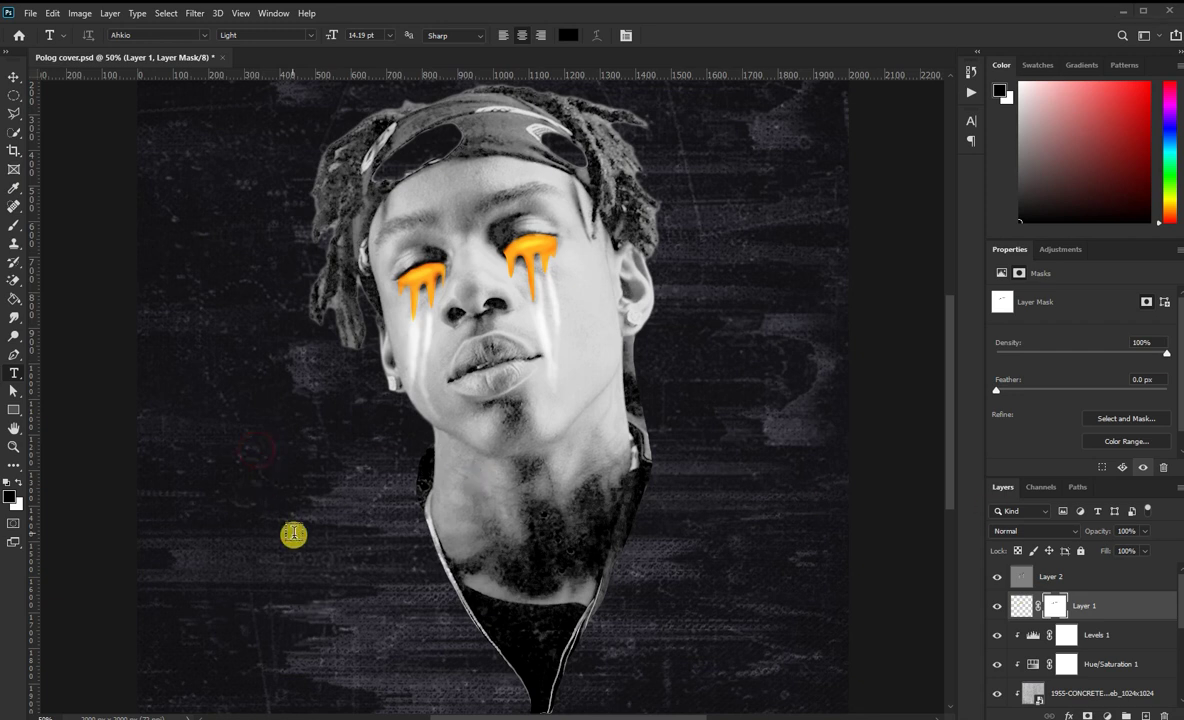
{"action": "left_click", "coordinate": [322, 522]}
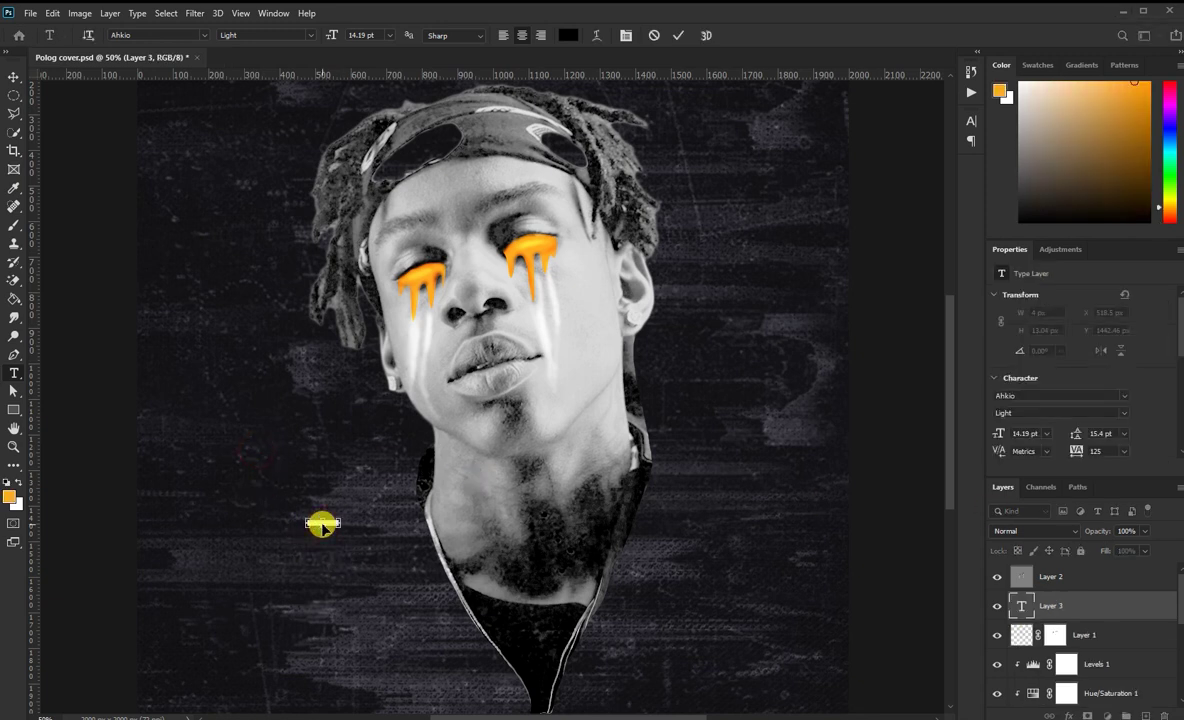
{"action": "left_click", "coordinate": [13, 77]}
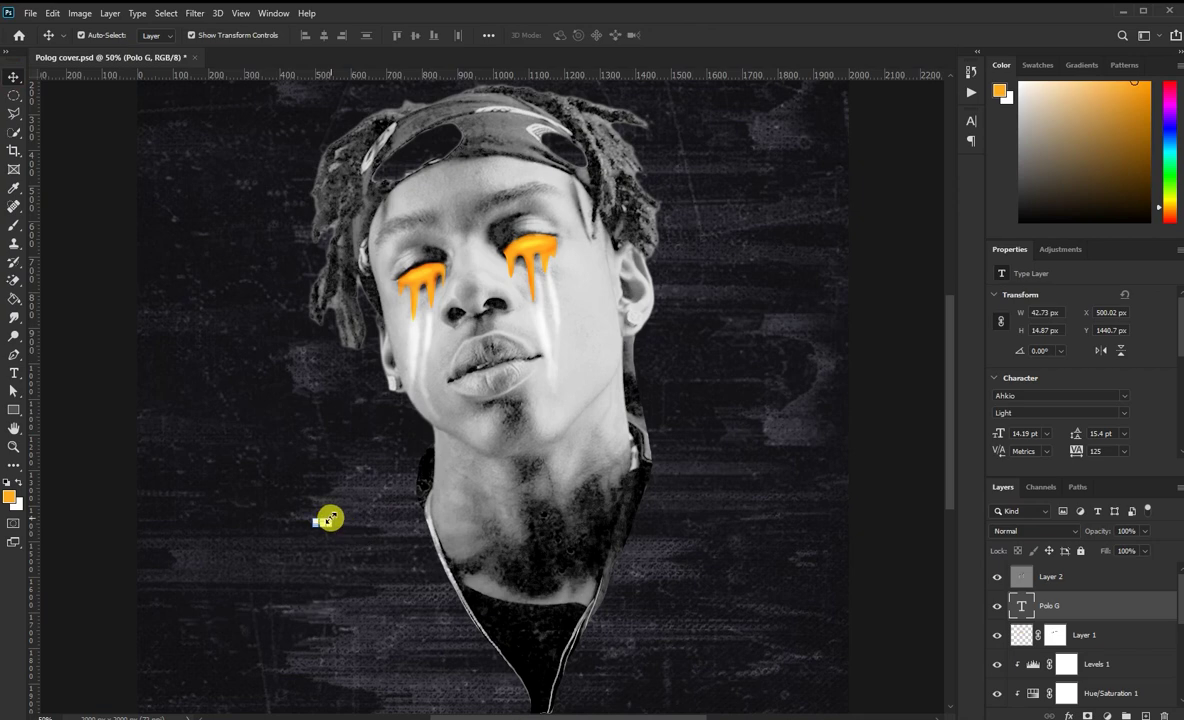
{"action": "left_click_drag", "start_coordinate": [330, 519], "coordinate": [796, 272]}
{"action": "left_click_drag", "start_coordinate": [627, 429], "coordinate": [569, 503]}
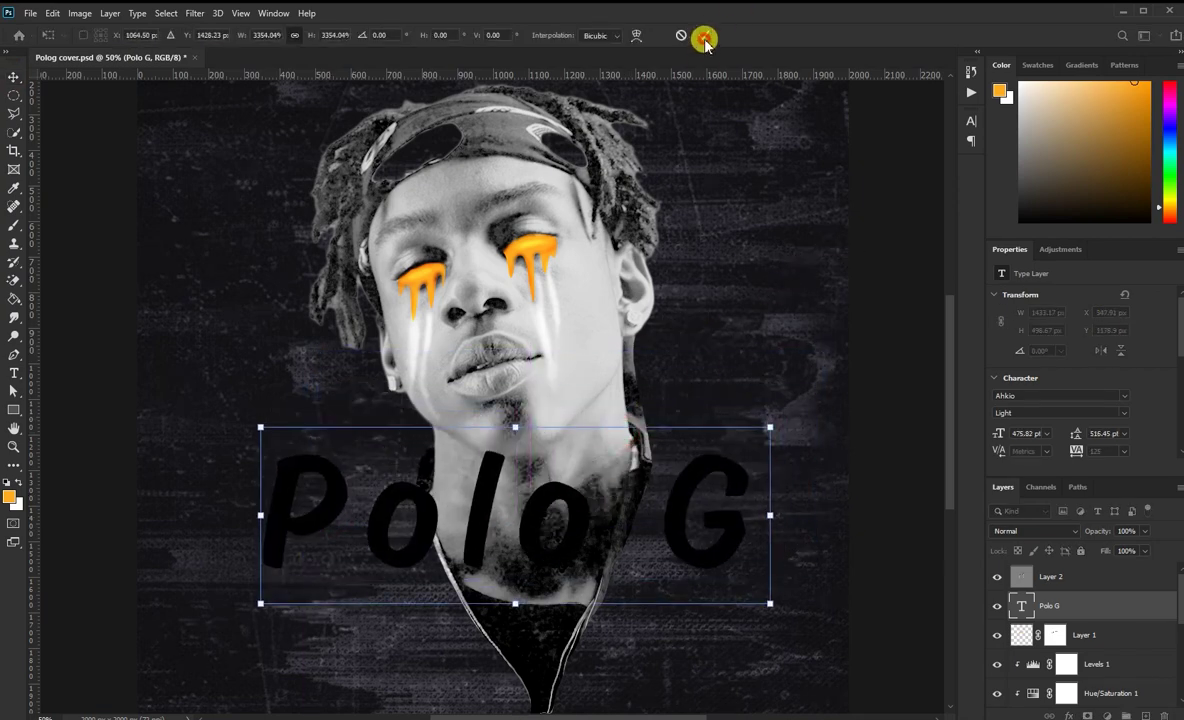
{"action": "left_click", "coordinate": [704, 37]}
- Set tracking to -25, move the Polo G layer above Layer 2, and lower the text
{"action": "scroll", "coordinate": [1155, 425], "scroll_direction": "down", "scroll_amount": 1}
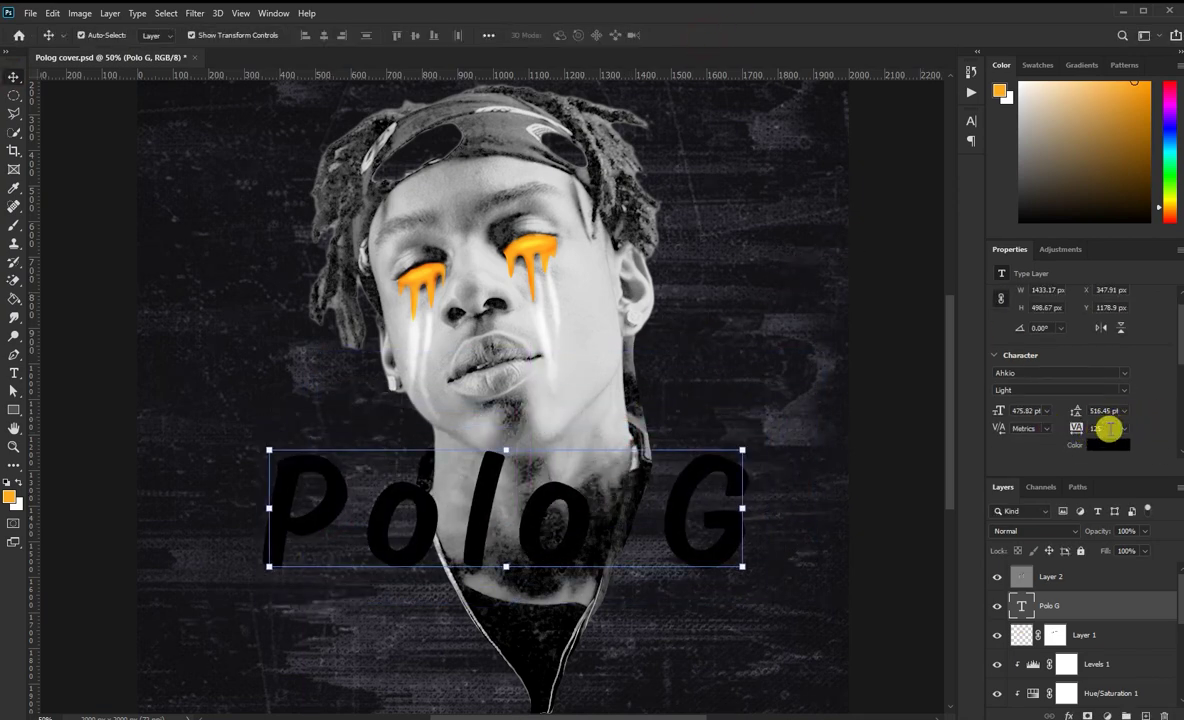
{"action": "left_click", "coordinate": [1123, 428]}
{"action": "left_click", "coordinate": [1112, 467]}
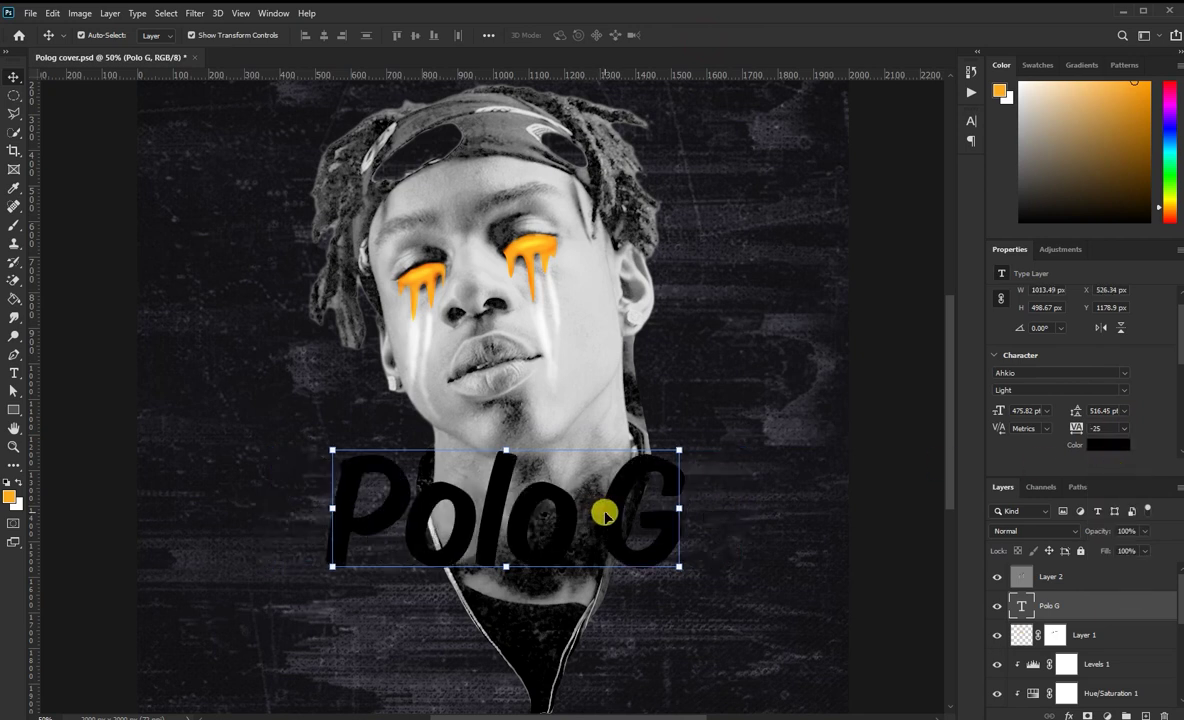
{"action": "left_click", "coordinate": [605, 515]}
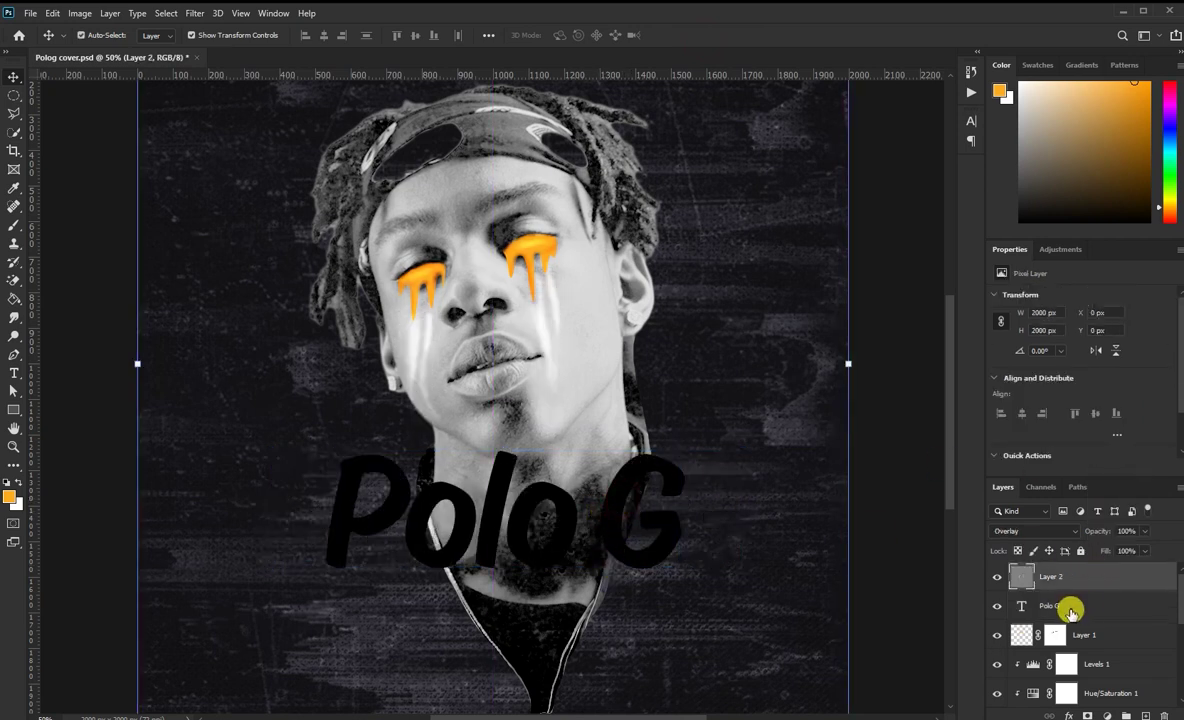
{"action": "left_click_drag", "start_coordinate": [1058, 606], "coordinate": [1060, 574]}
{"action": "left_click_drag", "start_coordinate": [560, 532], "coordinate": [557, 576]}
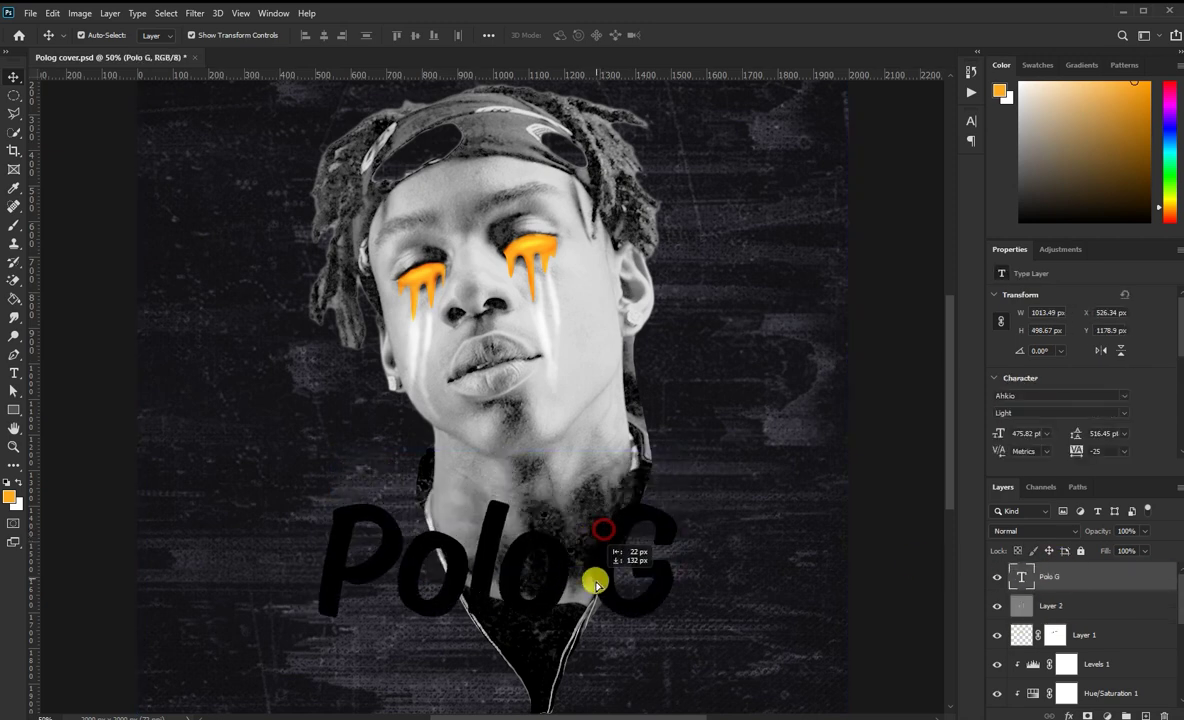
{"action": "scroll", "coordinate": [1141, 440], "scroll_direction": "down", "scroll_amount": 1}
- Colour the Polo G text orange, sampled from the eye drips
{"action": "left_click", "coordinate": [1108, 441]}
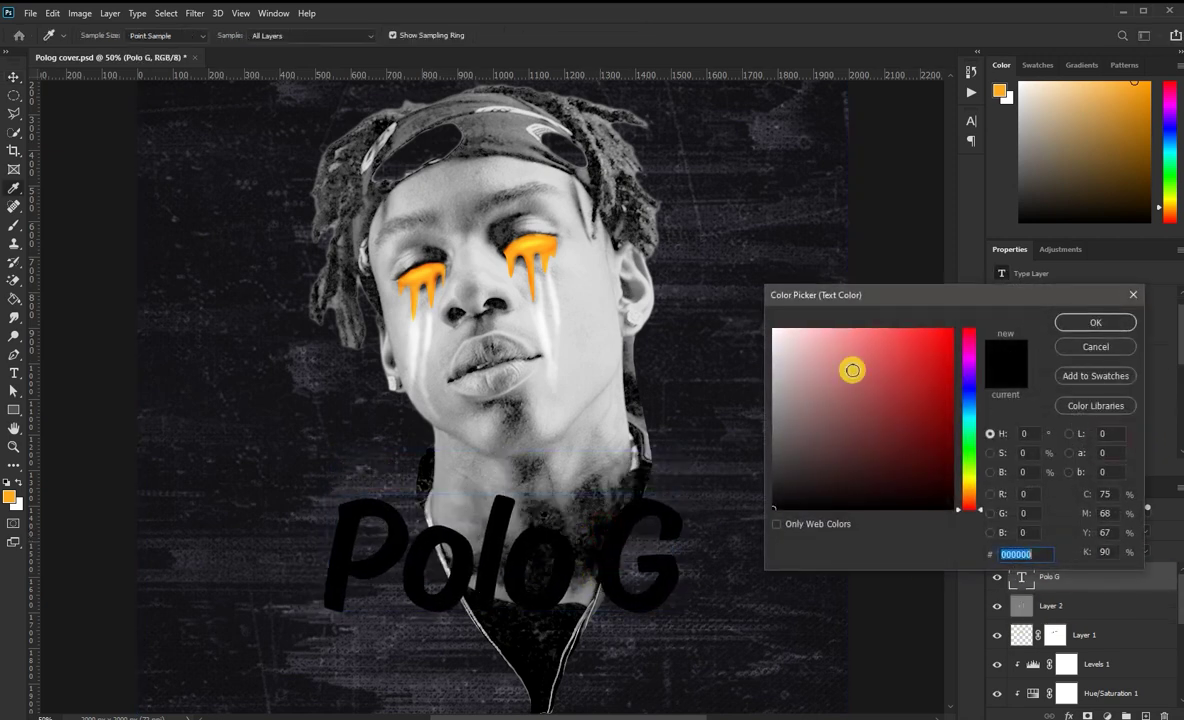
{"action": "left_click", "coordinate": [535, 247]}
{"action": "left_click", "coordinate": [1095, 322]}
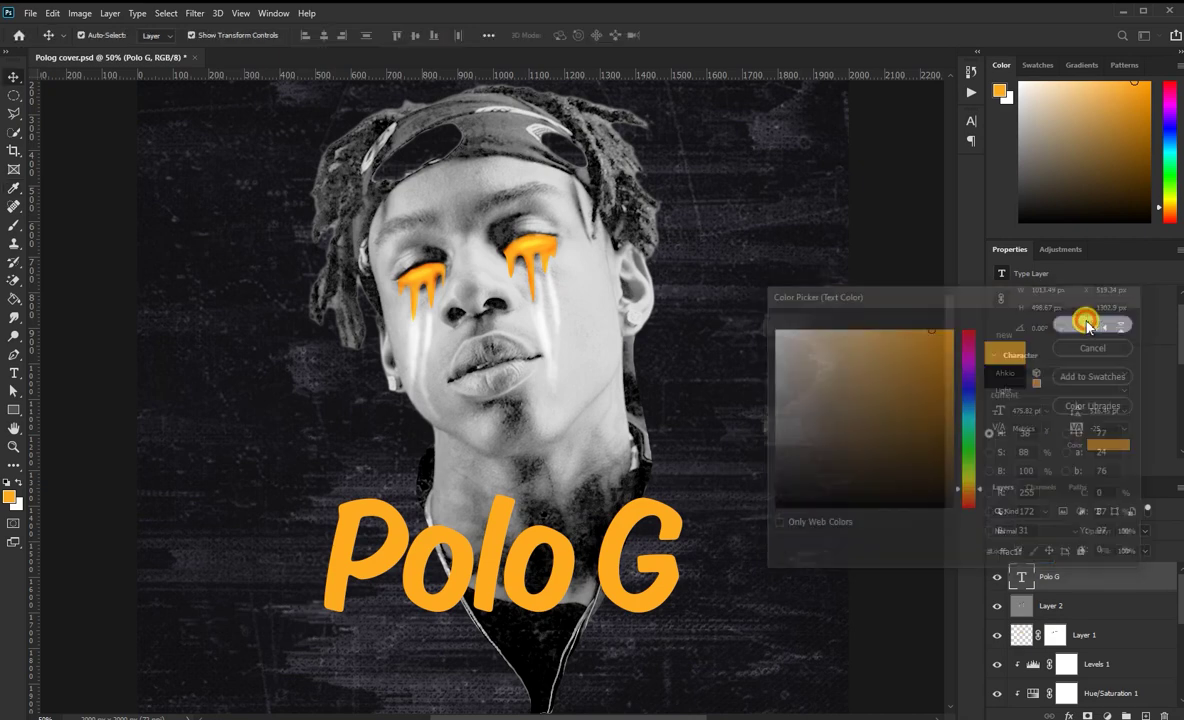
{"action": "scroll", "coordinate": [1130, 425], "scroll_direction": "down", "scroll_amount": 1}
{"action": "scroll", "coordinate": [1135, 425], "scroll_direction": "up", "scroll_amount": 1}
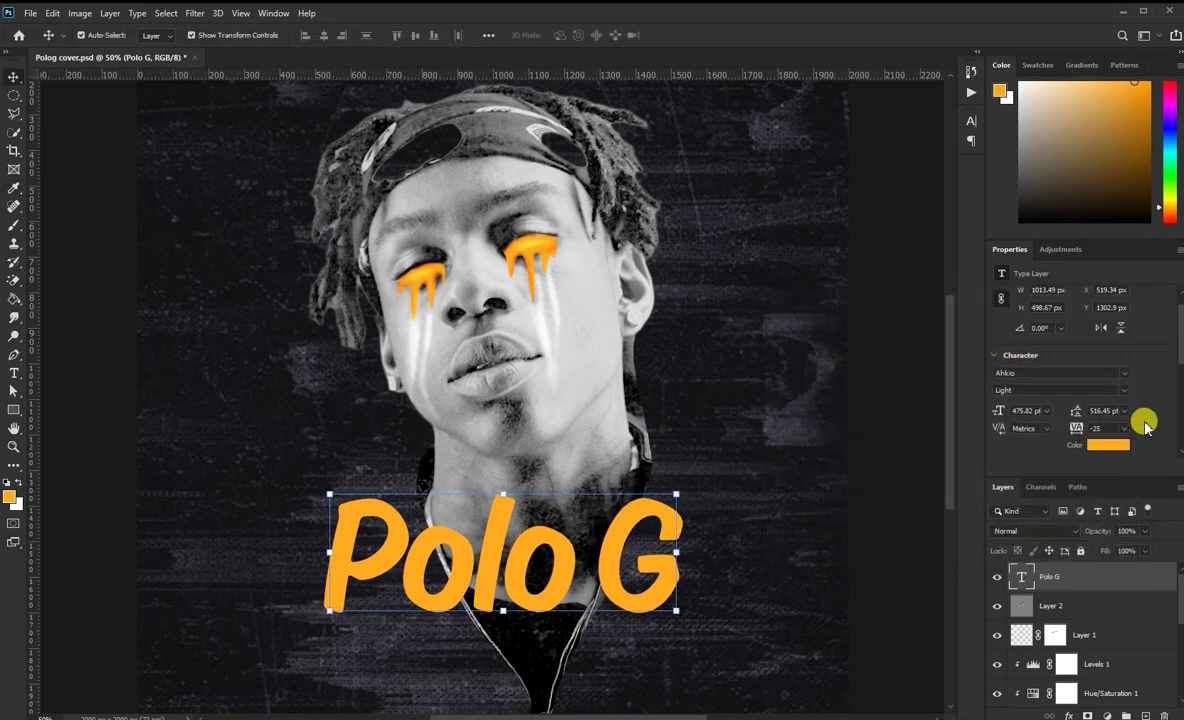
{"action": "scroll", "coordinate": [1140, 425], "scroll_direction": "down", "scroll_amount": 1}
{"action": "scroll", "coordinate": [1146, 427], "scroll_direction": "up", "scroll_amount": 1}
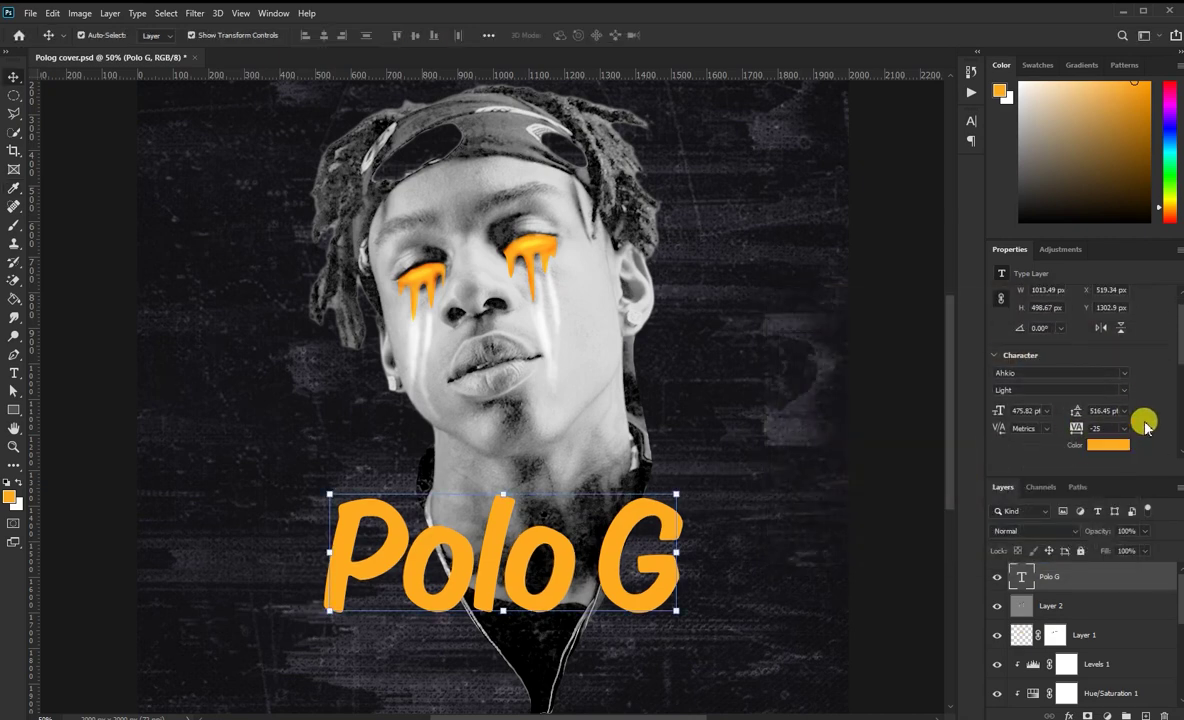
- Apply AnnaLightC, tighten the tracking, and enlarge the title about 142%, shifted down-left
{"action": "left_click", "coordinate": [1110, 373]}
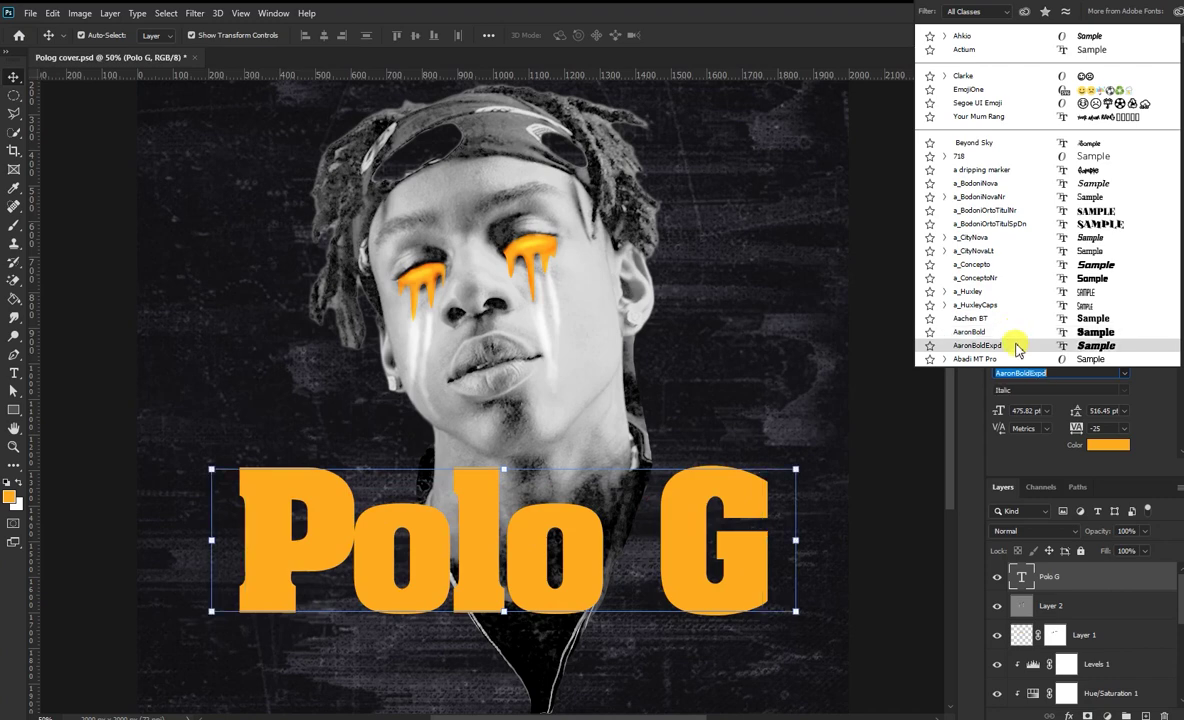
{"action": "scroll", "coordinate": [1018, 330], "scroll_direction": "down", "scroll_amount": 2}
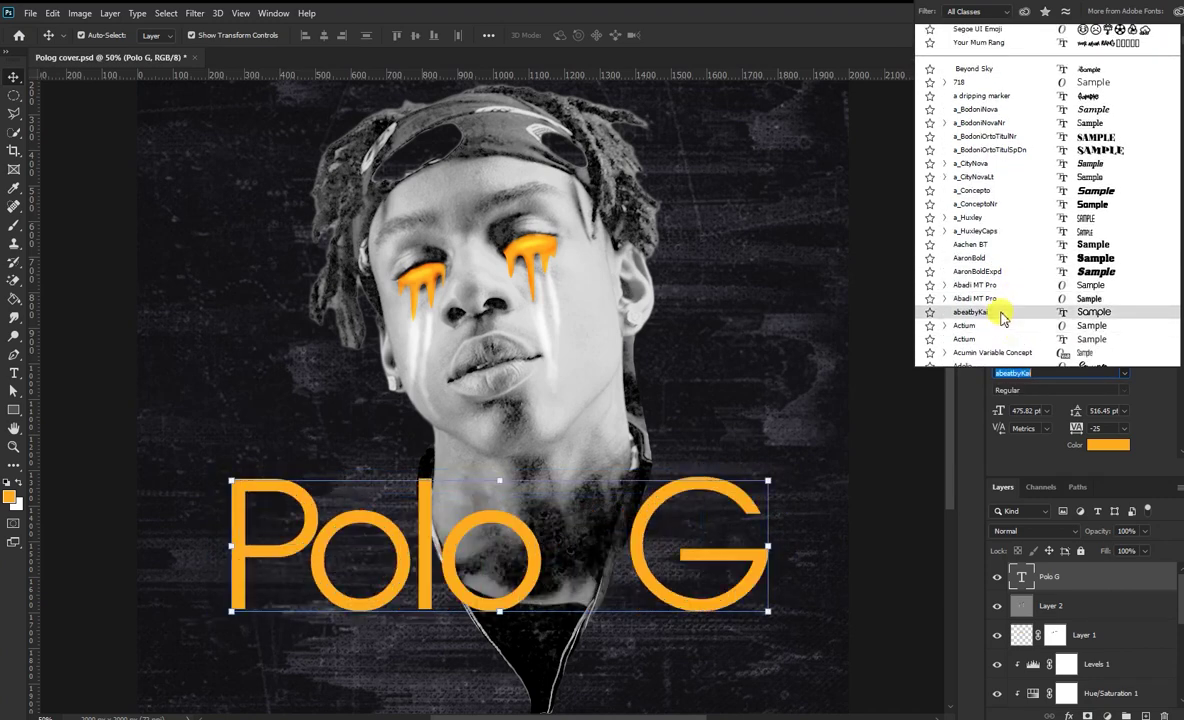
{"action": "scroll", "coordinate": [1000, 340], "scroll_direction": "down", "scroll_amount": 1}
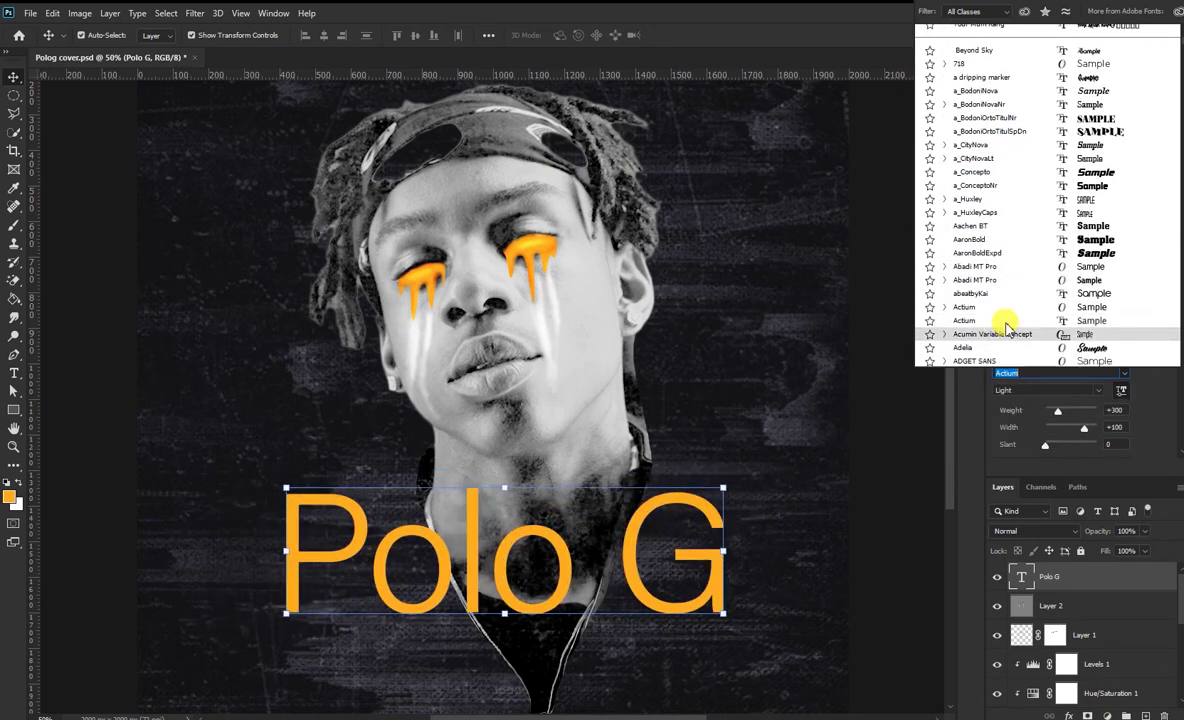
{"action": "scroll", "coordinate": [1000, 336], "scroll_direction": "down", "scroll_amount": 5}
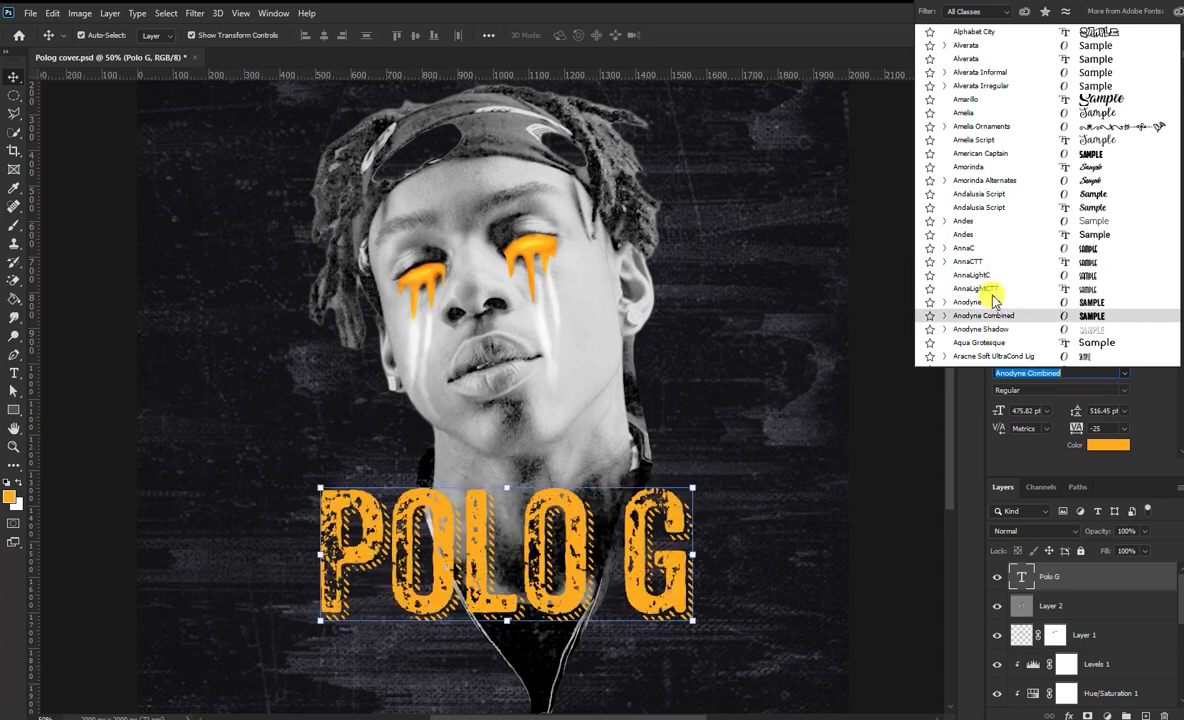
{"action": "left_click", "coordinate": [990, 276]}
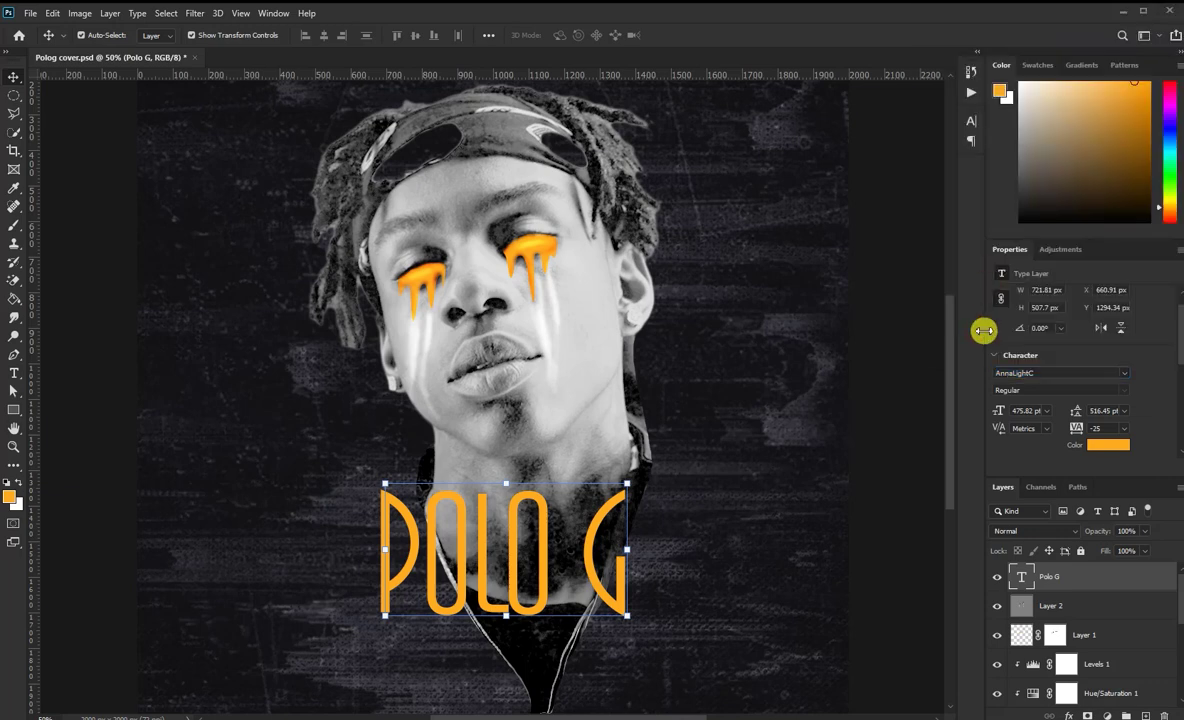
{"action": "left_click_drag", "start_coordinate": [1077, 432], "coordinate": [1076, 432]}
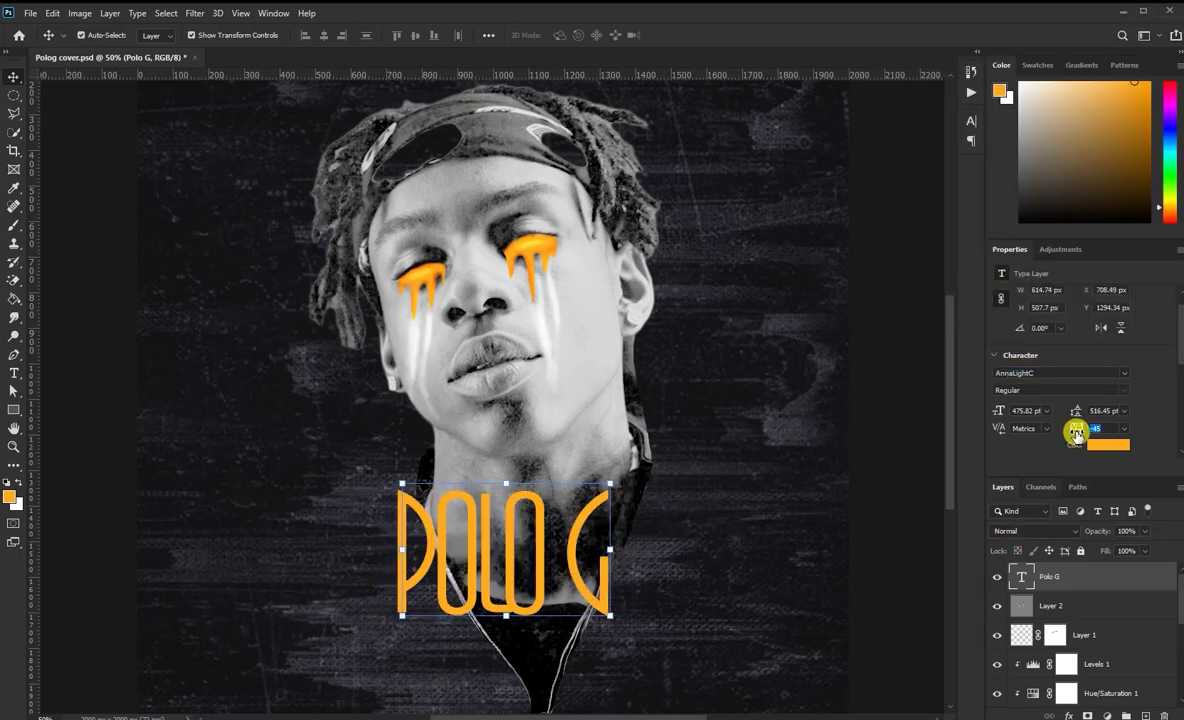
{"action": "key", "text": "ctrl+t"}
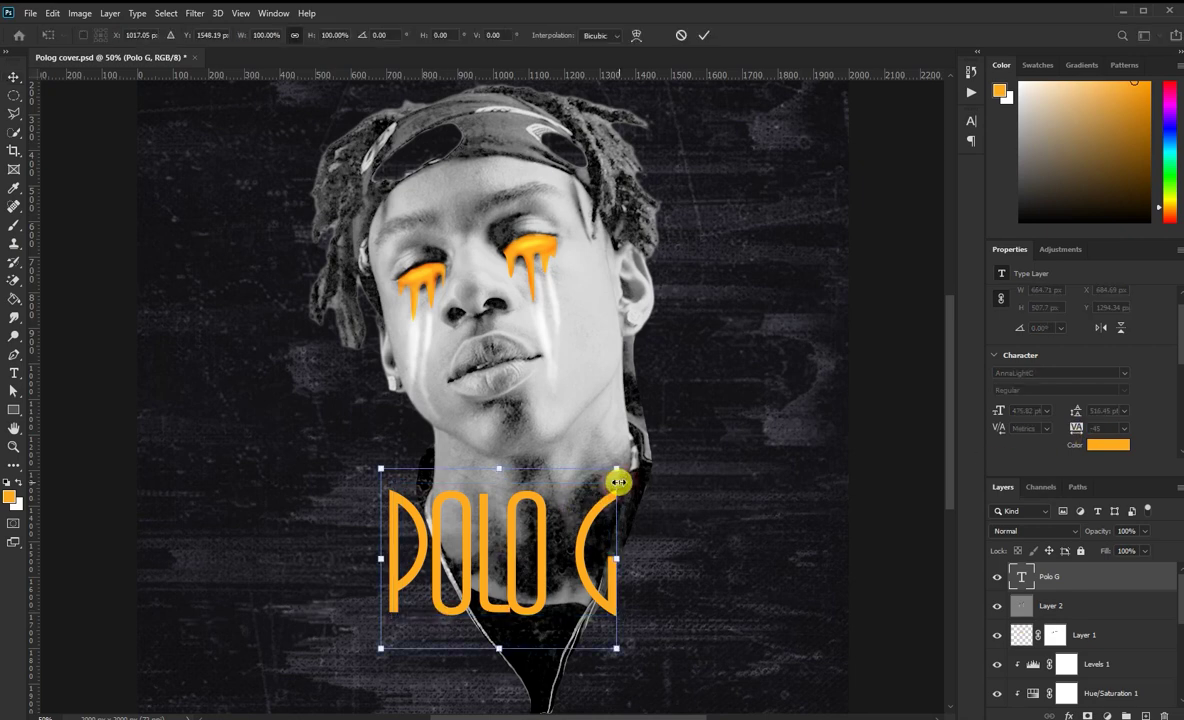
{"action": "left_click_drag", "start_coordinate": [619, 471], "coordinate": [700, 378]}
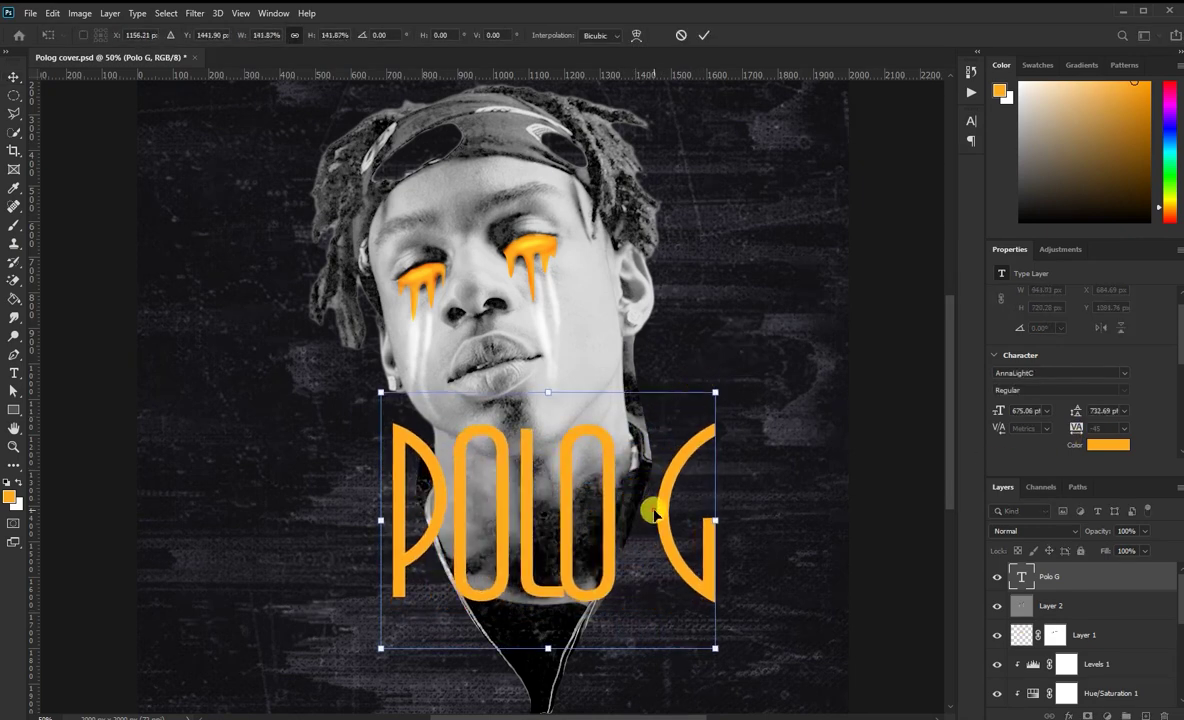
{"action": "left_click_drag", "start_coordinate": [648, 507], "coordinate": [627, 526]}
{"action": "key", "text": "Return"}
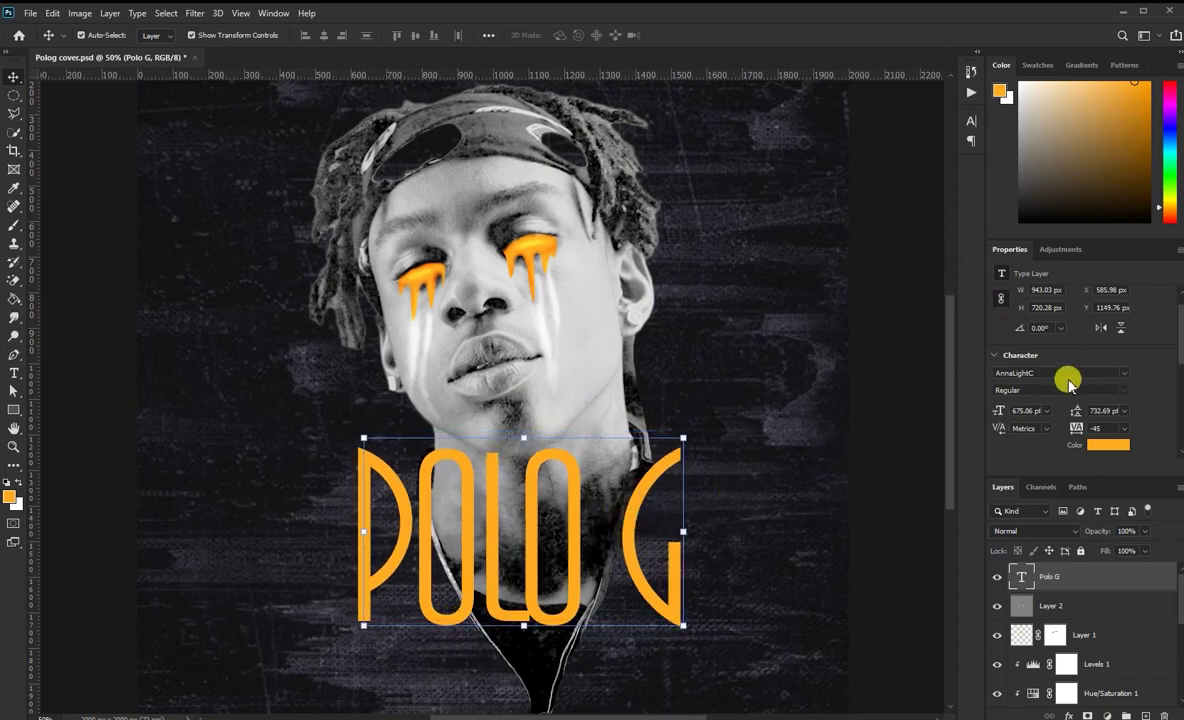
- Switch the title to Bebas Regular and scale it down to fit across the neck
{"action": "type", "text": "beb"}
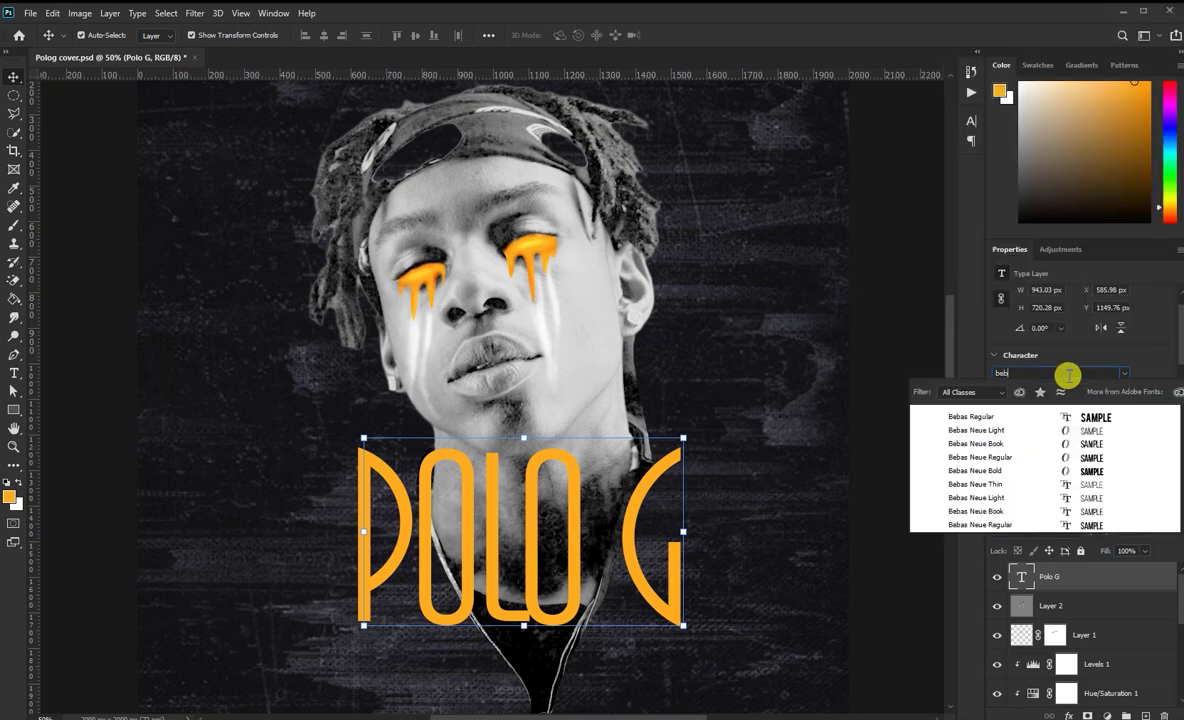
{"action": "left_click", "coordinate": [948, 416]}
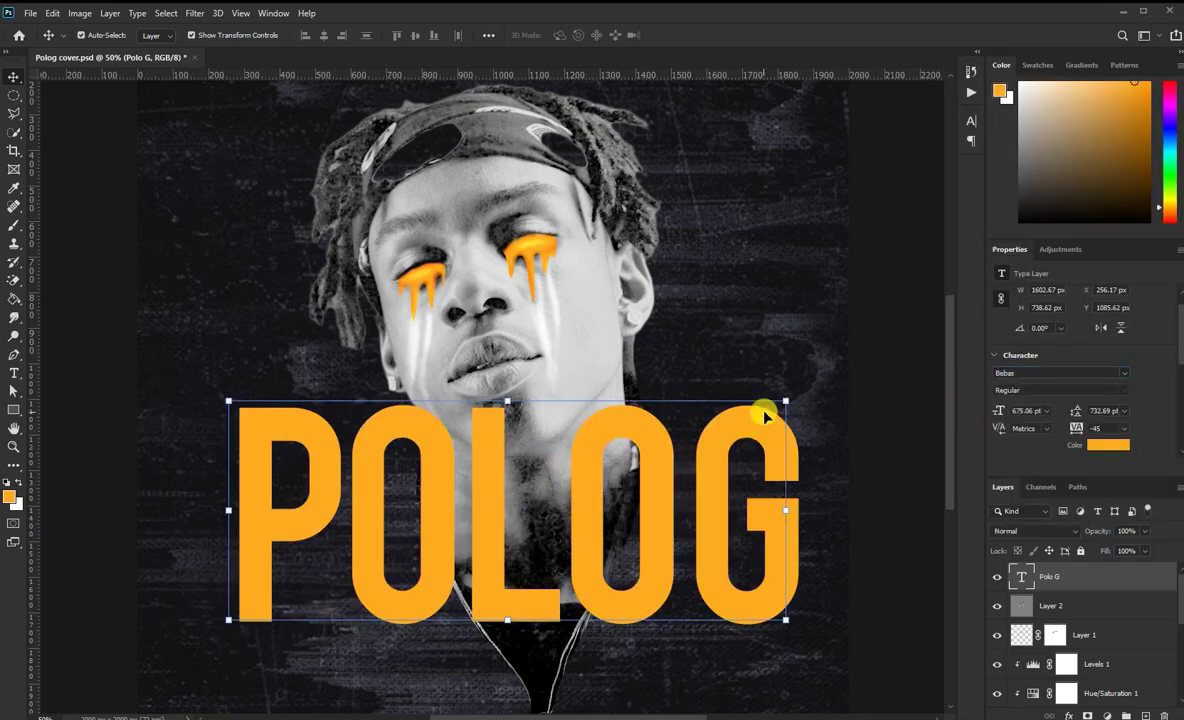
{"action": "left_click_drag", "start_coordinate": [786, 398], "coordinate": [587, 489]}
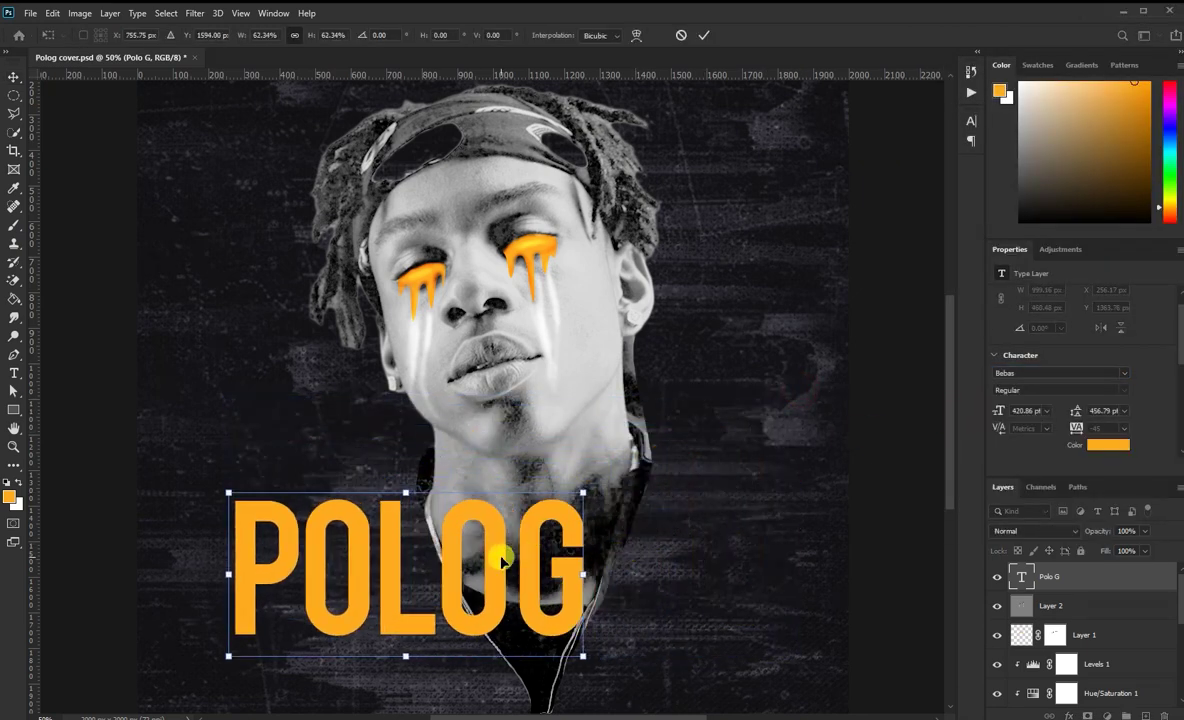
{"action": "left_click_drag", "start_coordinate": [500, 563], "coordinate": [588, 565]}
{"action": "left_click", "coordinate": [703, 35]}
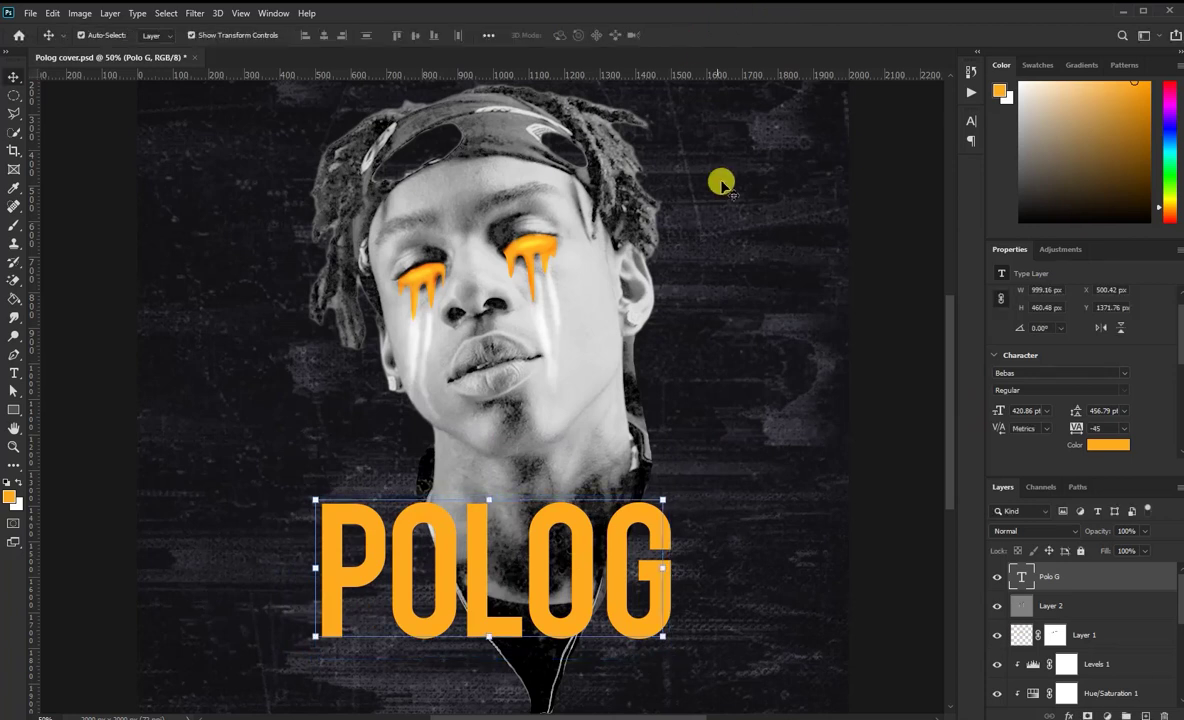
- Nudge the Polo G title slightly right and lower
{"action": "mouse_move", "coordinate": [586, 564]}
{"action": "left_mouse_down"}
{"action": "mouse_move", "coordinate": [606, 578]}
{"action": "mouse_move", "coordinate": [608, 566]}
{"action": "left_mouse_up"}
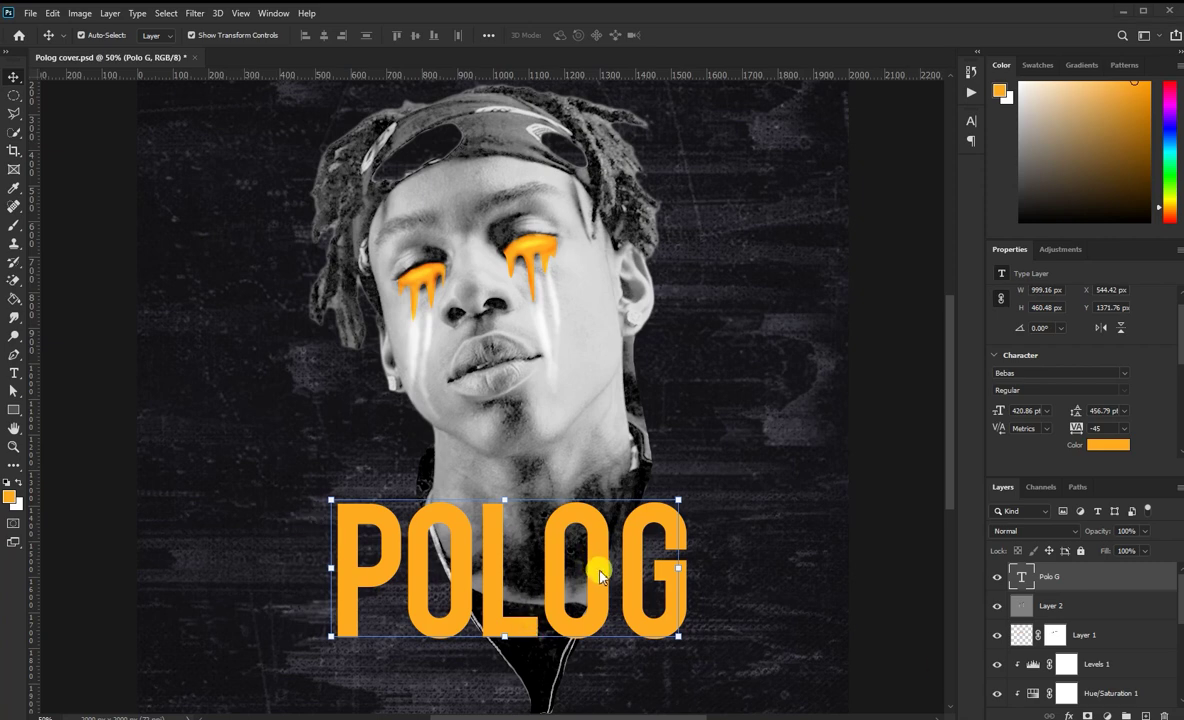
{"action": "left_click_drag", "start_coordinate": [604, 577], "coordinate": [604, 588]}
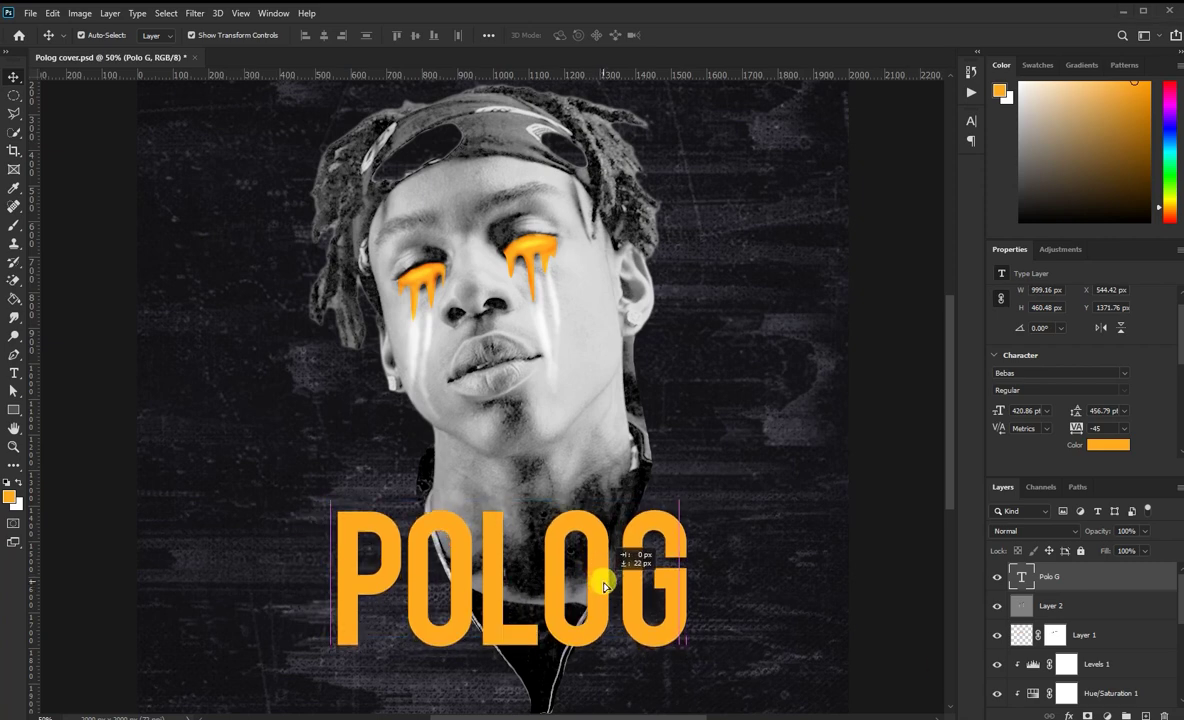
{"action": "scroll", "coordinate": [716, 530], "scroll_direction": "down", "scroll_amount": 2}
{"action": "scroll", "coordinate": [716, 530], "scroll_direction": "down", "scroll_amount": 2}
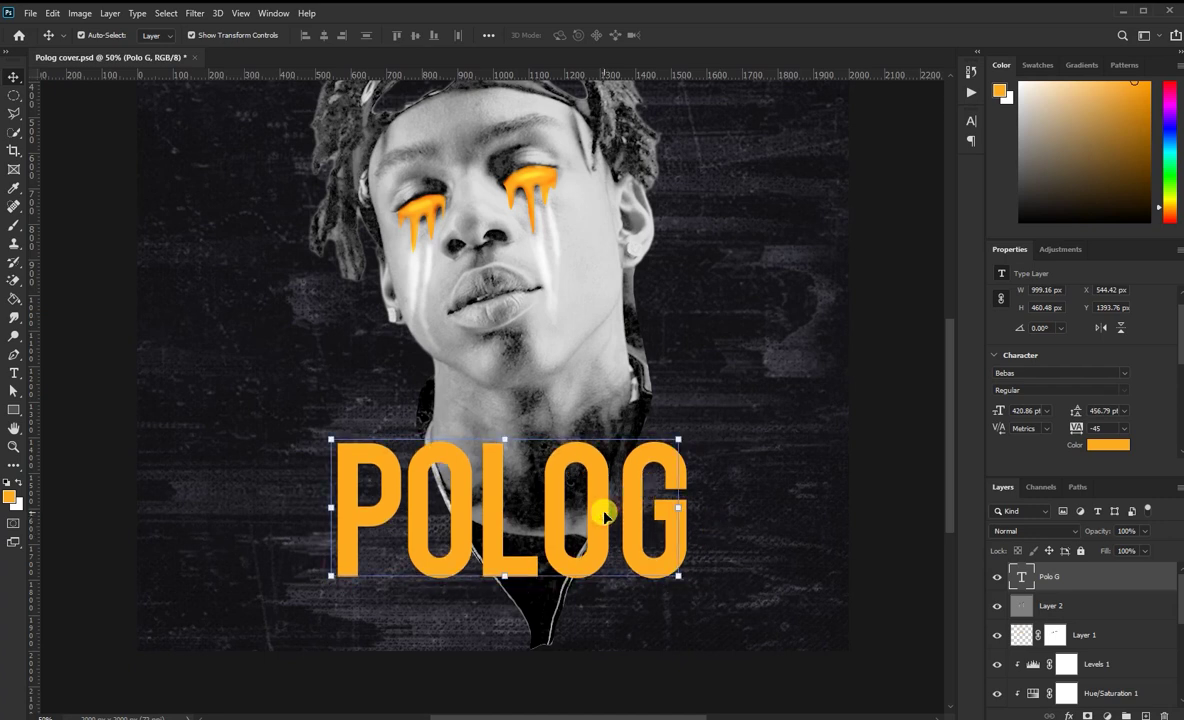
- Duplicate the Polo G layer, hide the original, and rasterize the copy via Smart Object
{"action": "left_click_drag", "start_coordinate": [1078, 580], "coordinate": [1146, 716]}
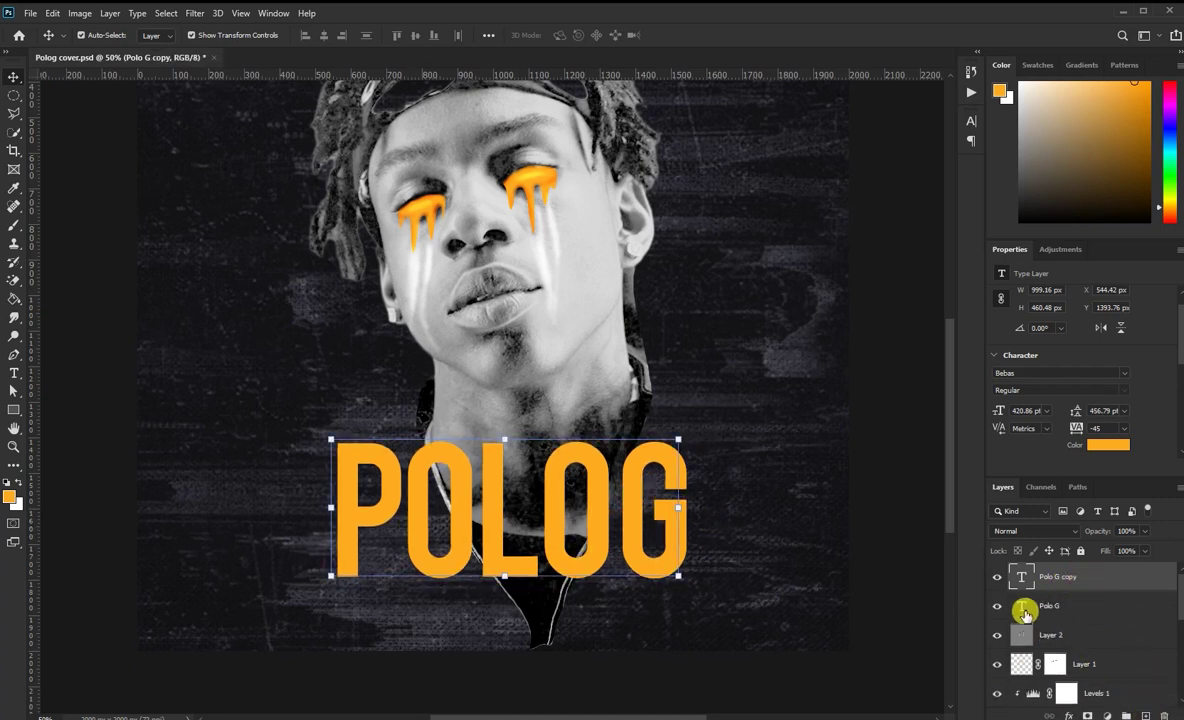
{"action": "left_click", "coordinate": [997, 606]}
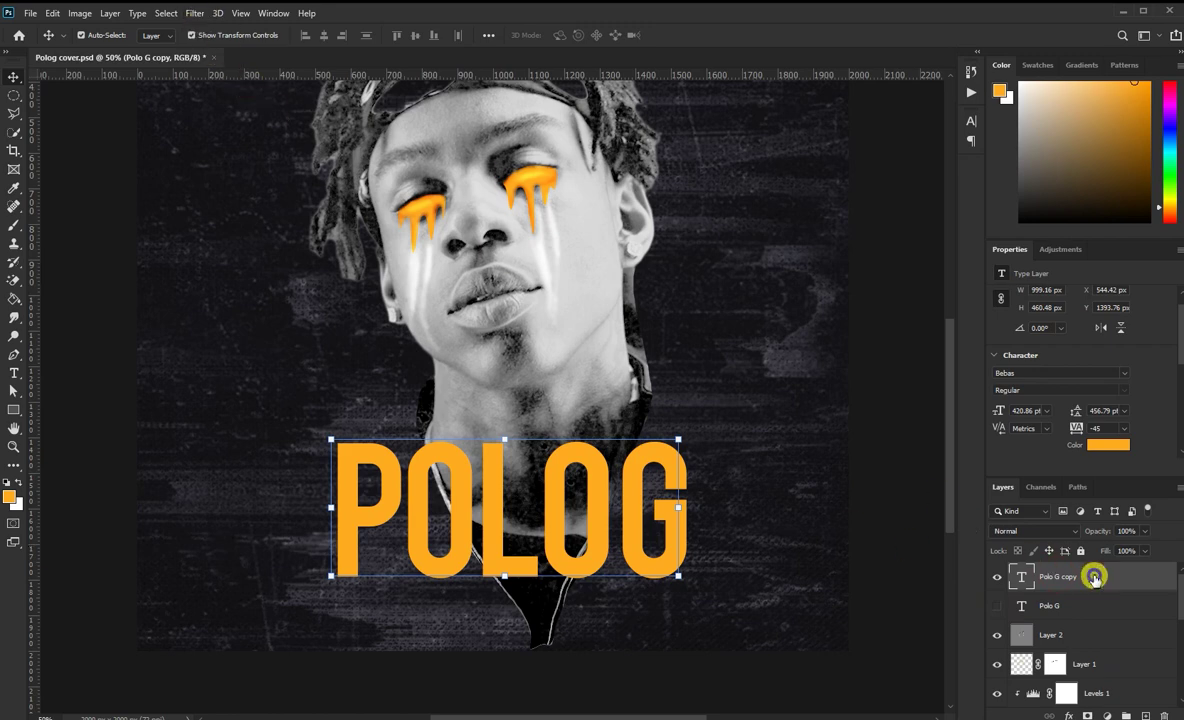
{"action": "right_click", "coordinate": [1093, 577]}
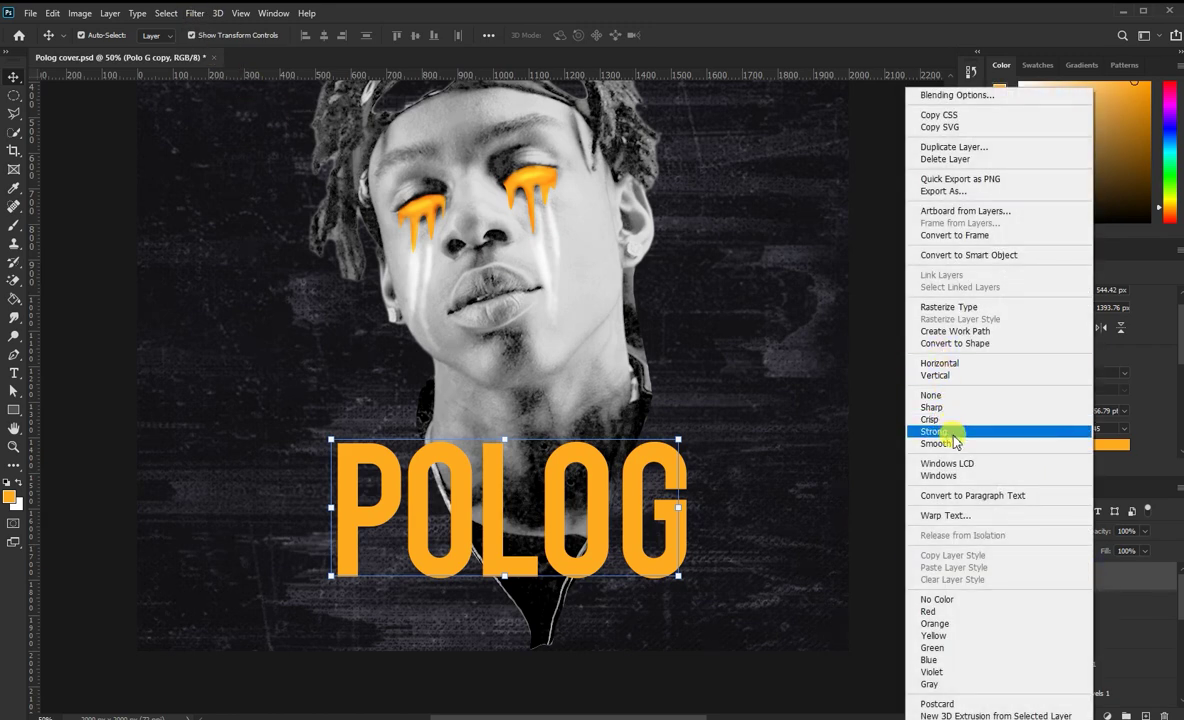
{"action": "left_click", "coordinate": [944, 256]}
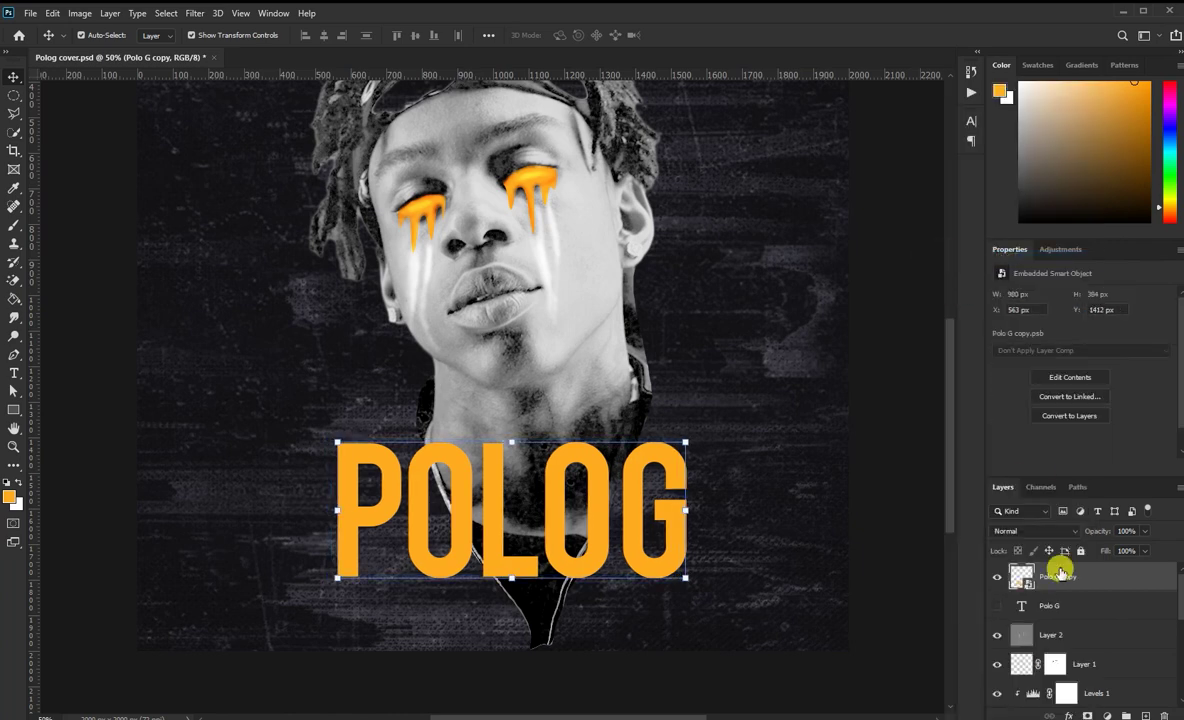
{"action": "right_click", "coordinate": [1055, 577]}
{"action": "left_click", "coordinate": [906, 371]}
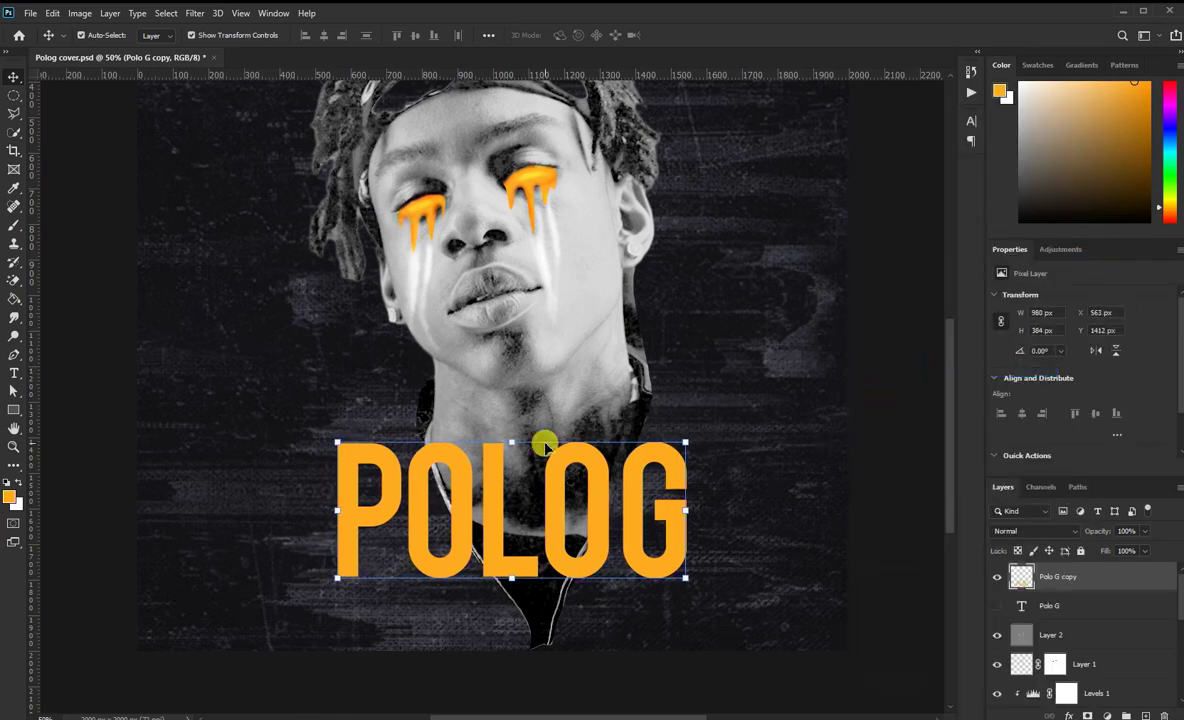
{"action": "left_click", "coordinate": [195, 14]}
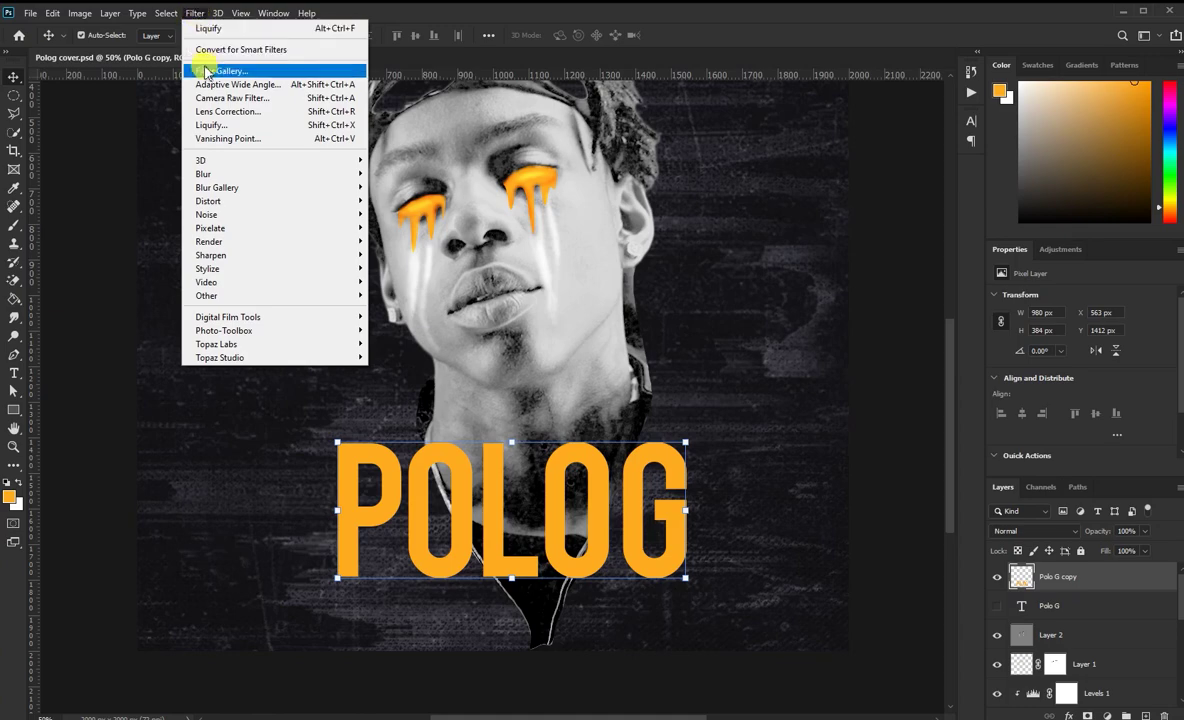
{"action": "left_click", "coordinate": [210, 124]}
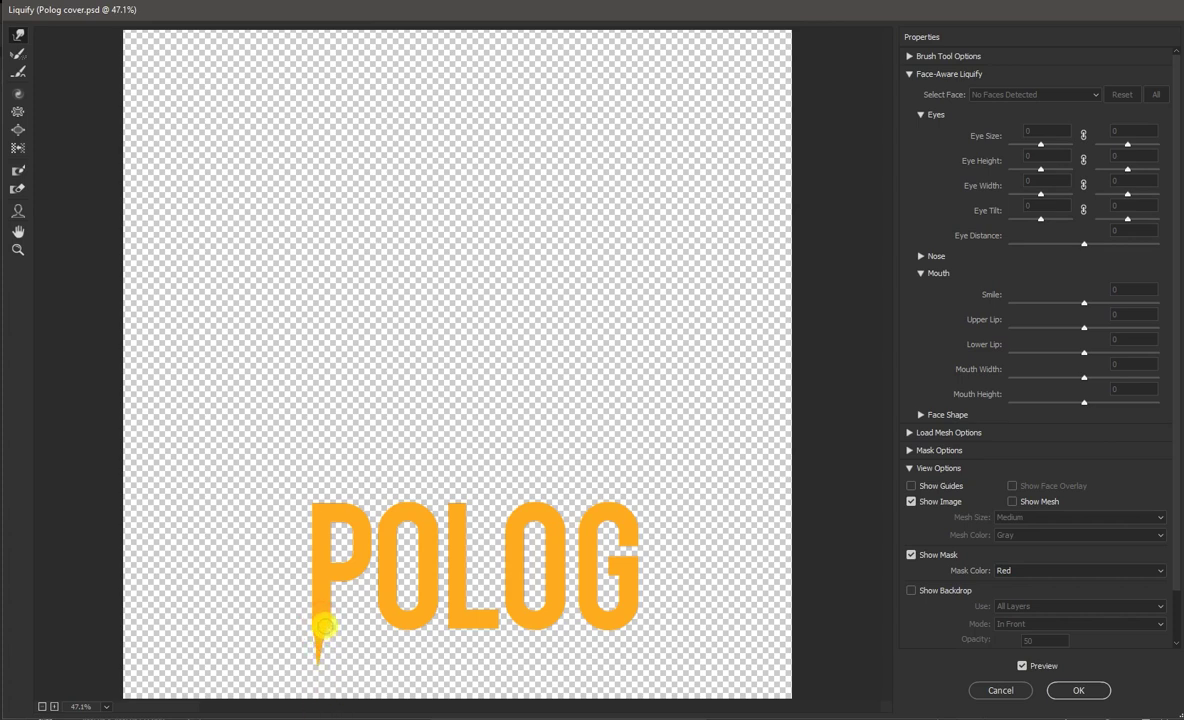
- Warp tapered drips down from P, O, L, O and G, and cut thin slits into the P and O
{"action": "left_click_drag", "start_coordinate": [333, 672], "coordinate": [328, 700]}
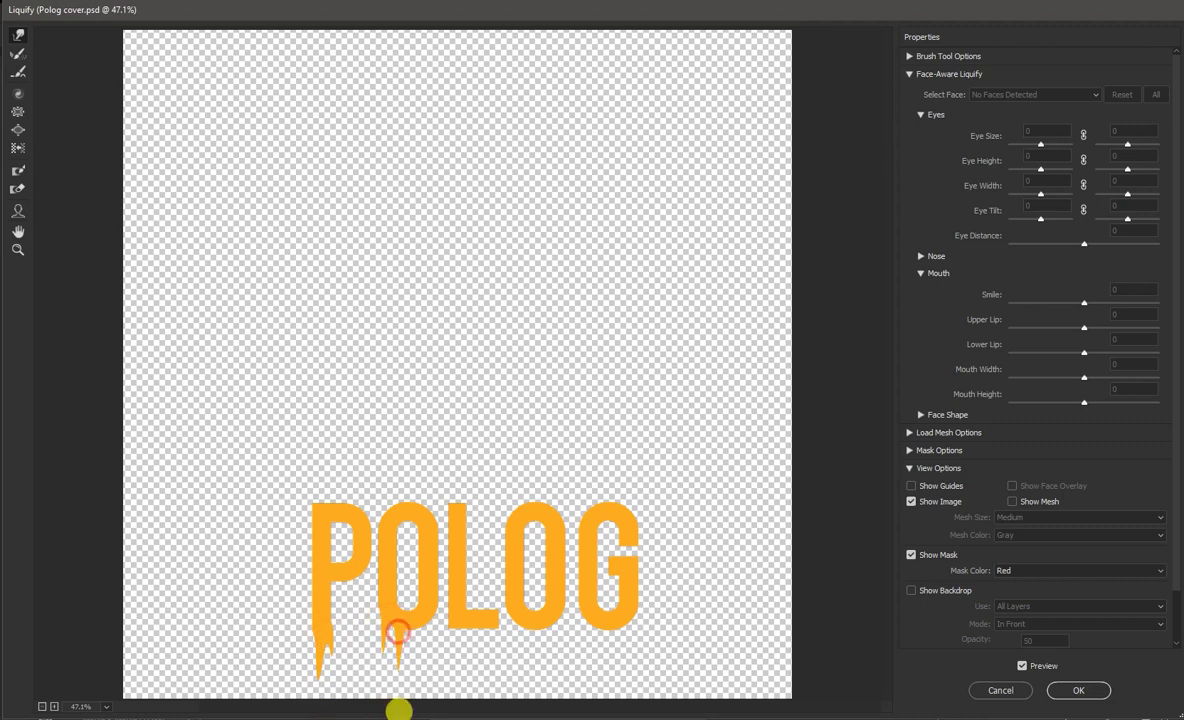
{"action": "left_click_drag", "start_coordinate": [397, 632], "coordinate": [425, 611]}
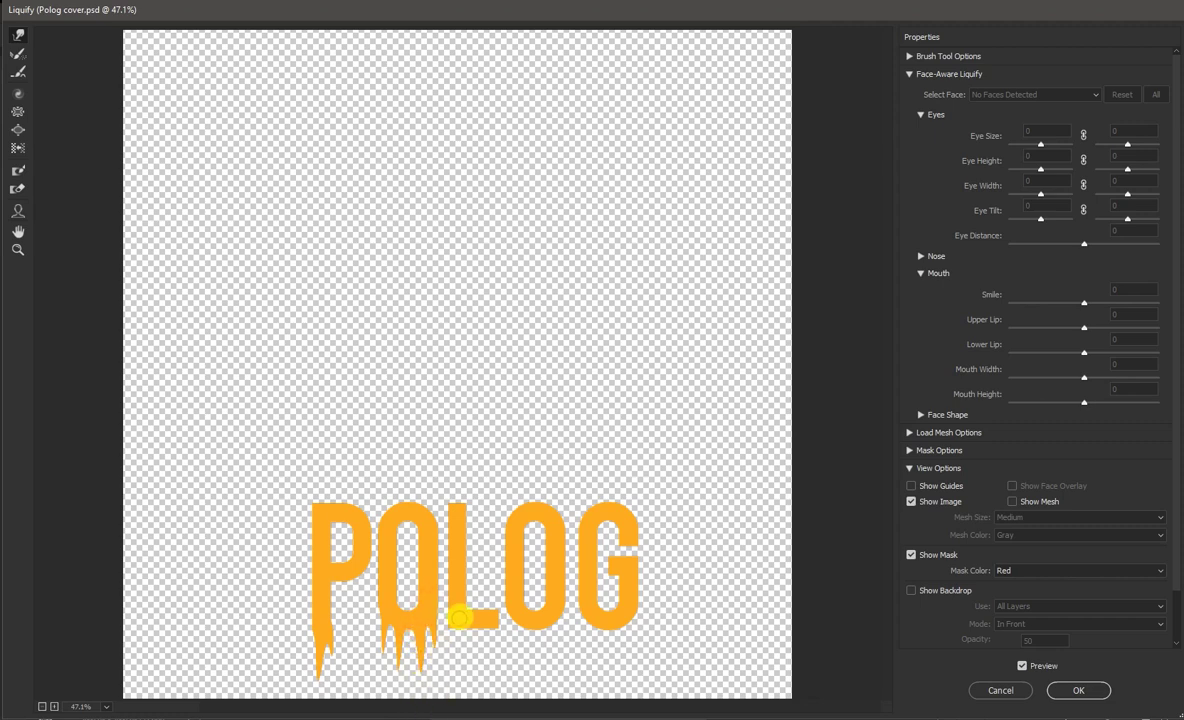
{"action": "left_click_drag", "start_coordinate": [460, 613], "coordinate": [455, 679]}
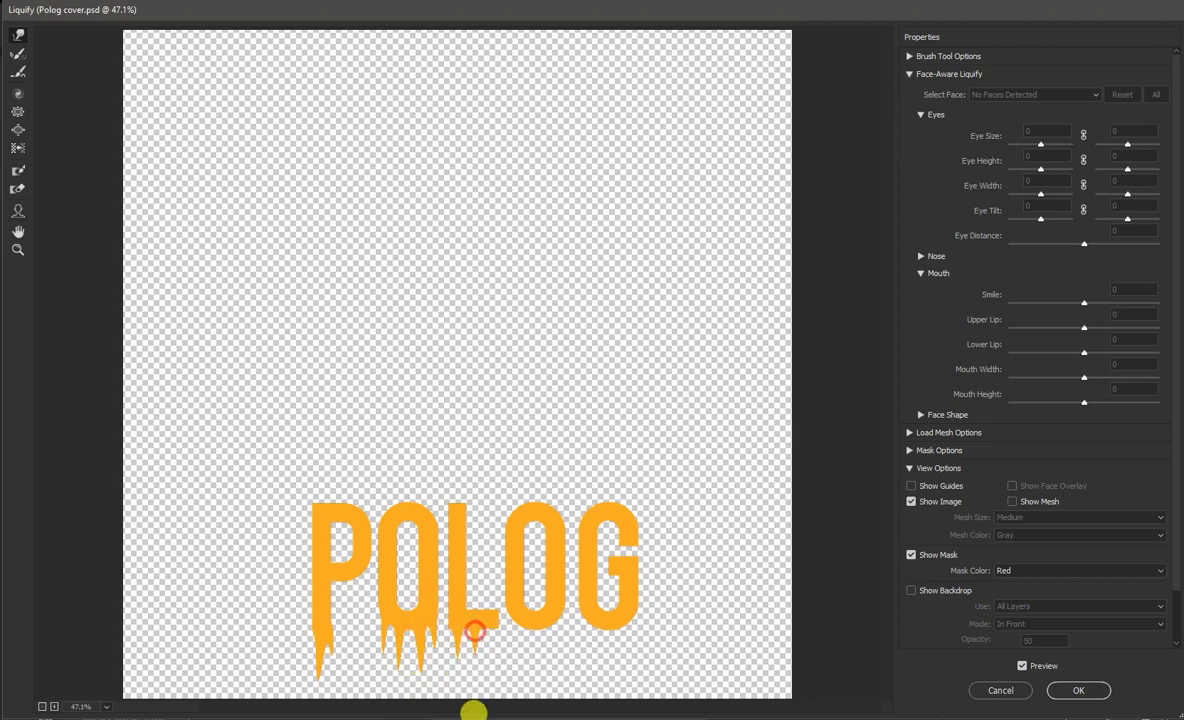
{"action": "mouse_move", "coordinate": [468, 613]}
{"action": "left_mouse_down"}
{"action": "mouse_move", "coordinate": [481, 700]}
{"action": "mouse_move", "coordinate": [499, 702]}
{"action": "mouse_move", "coordinate": [487, 693]}
{"action": "left_mouse_up"}
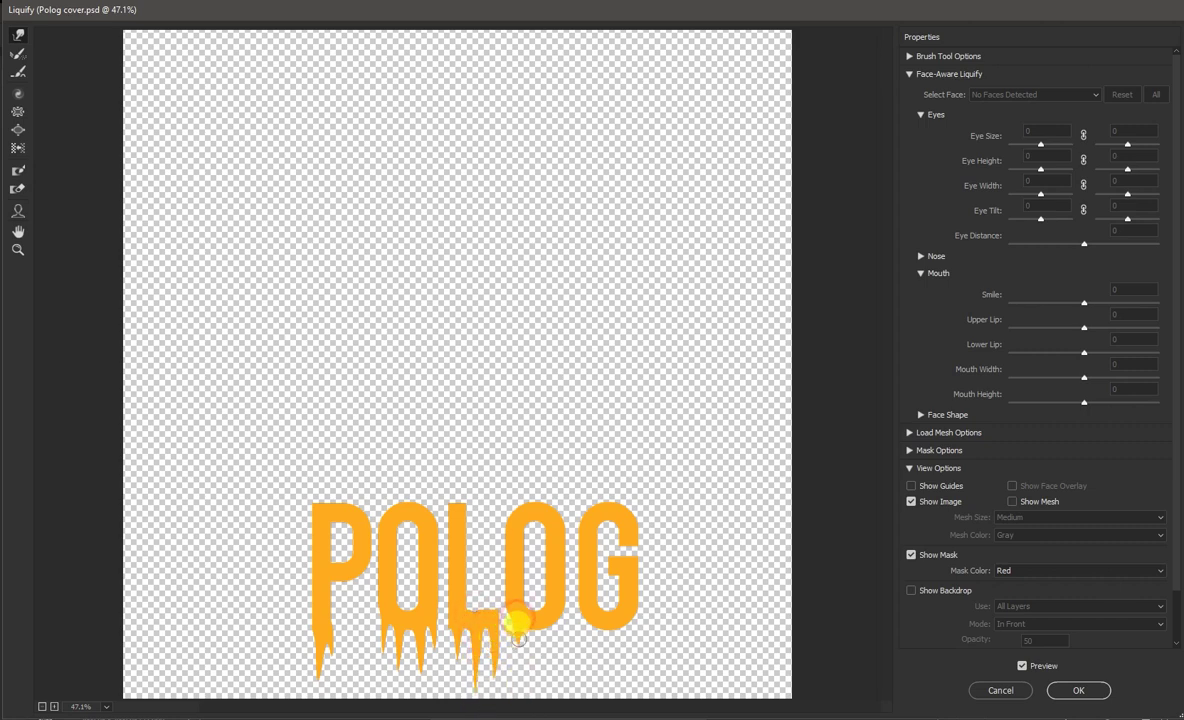
{"action": "mouse_move", "coordinate": [521, 614]}
{"action": "left_mouse_down"}
{"action": "mouse_move", "coordinate": [524, 658]}
{"action": "mouse_move", "coordinate": [544, 618]}
{"action": "mouse_move", "coordinate": [541, 641]}
{"action": "mouse_move", "coordinate": [612, 660]}
{"action": "mouse_move", "coordinate": [631, 614]}
{"action": "left_mouse_up"}
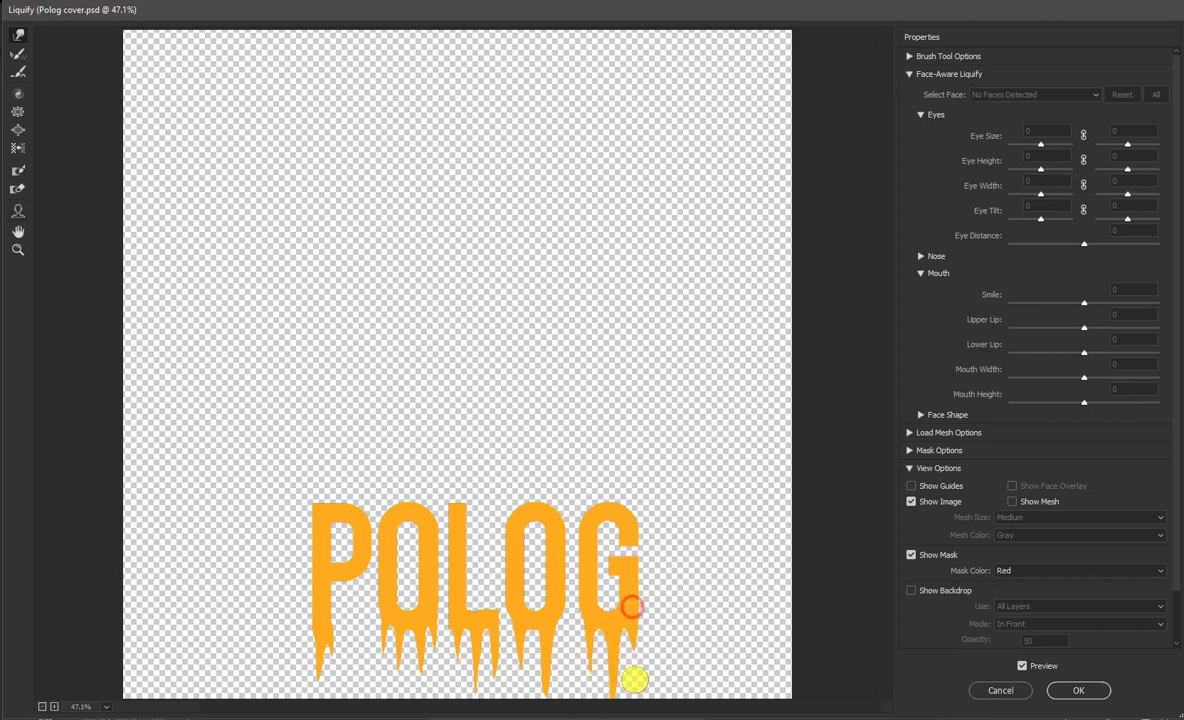
{"action": "left_click_drag", "start_coordinate": [633, 677], "coordinate": [632, 680]}
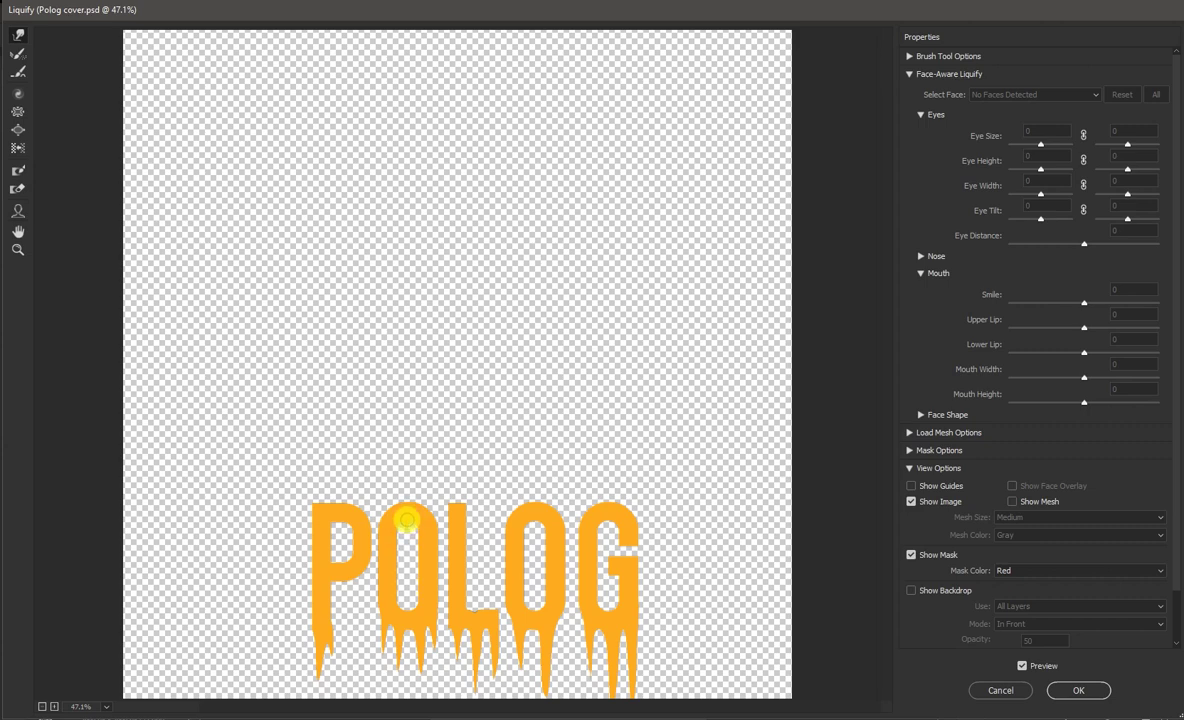
{"action": "left_click_drag", "start_coordinate": [410, 521], "coordinate": [411, 598]}
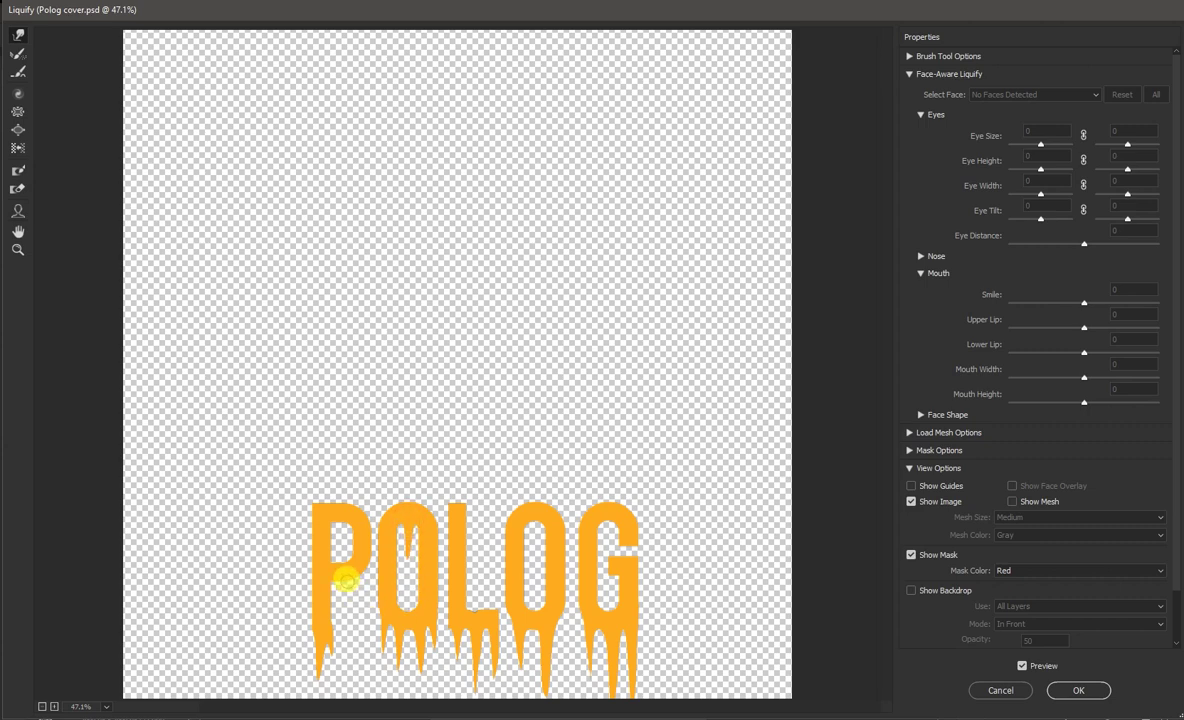
{"action": "left_click_drag", "start_coordinate": [345, 578], "coordinate": [343, 623]}
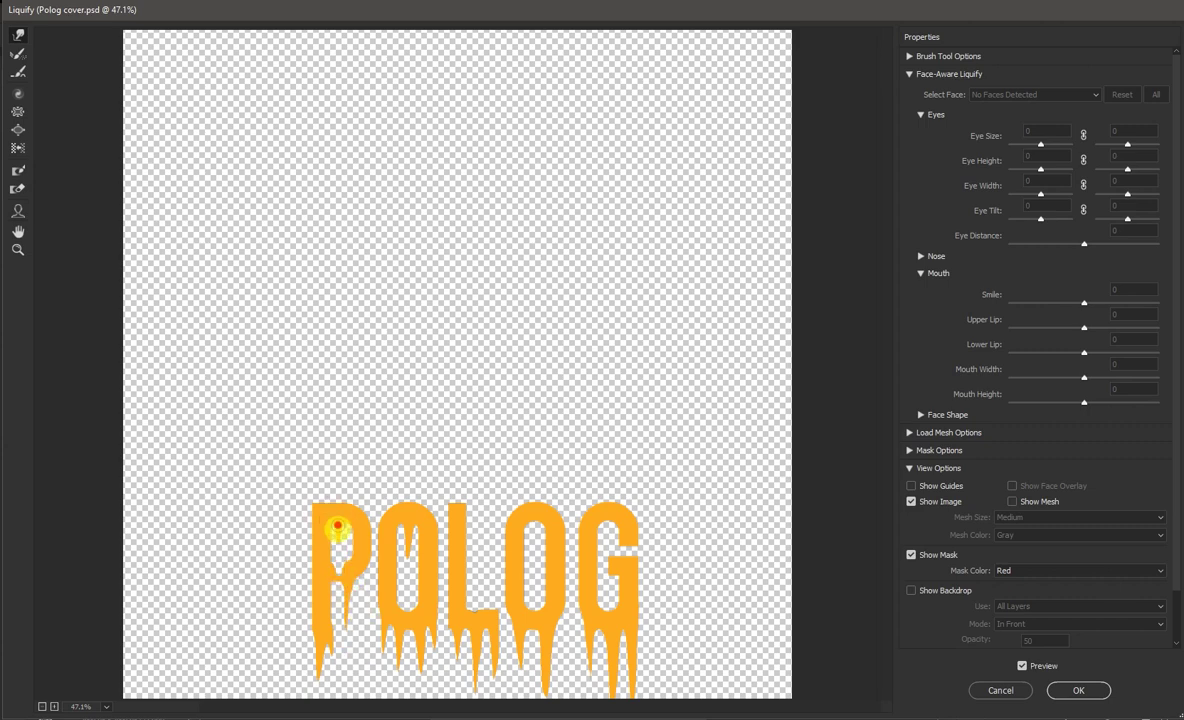
{"action": "left_click_drag", "start_coordinate": [336, 522], "coordinate": [337, 622]}
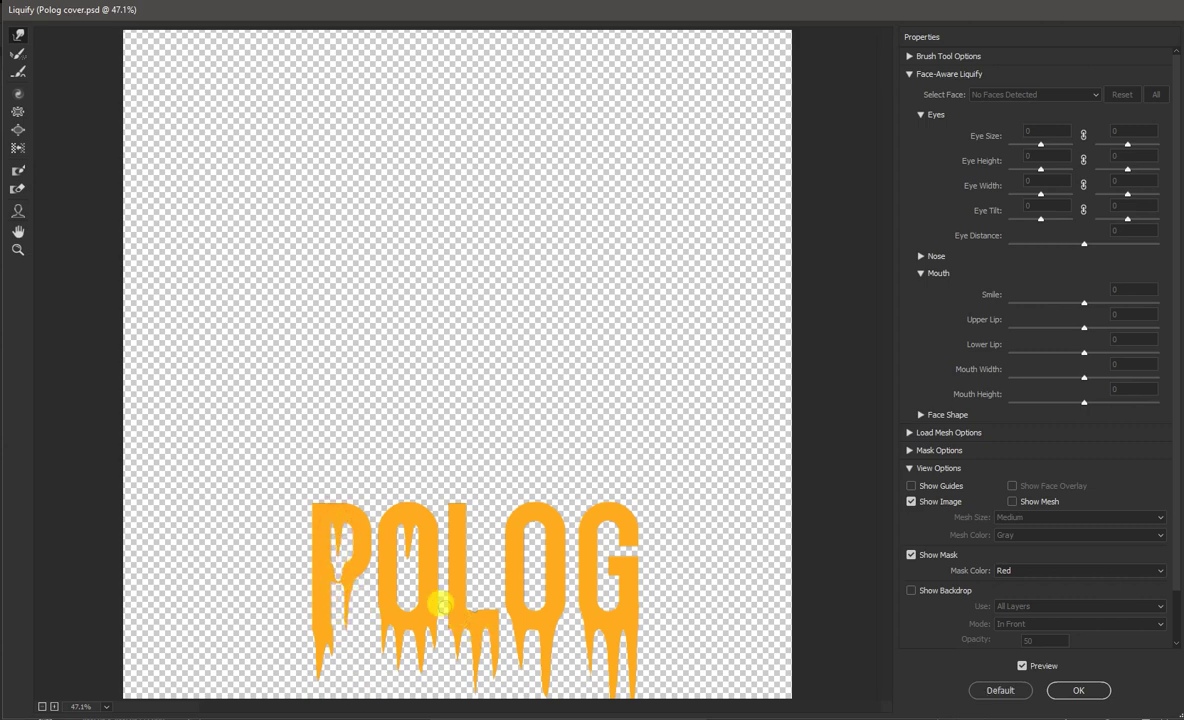
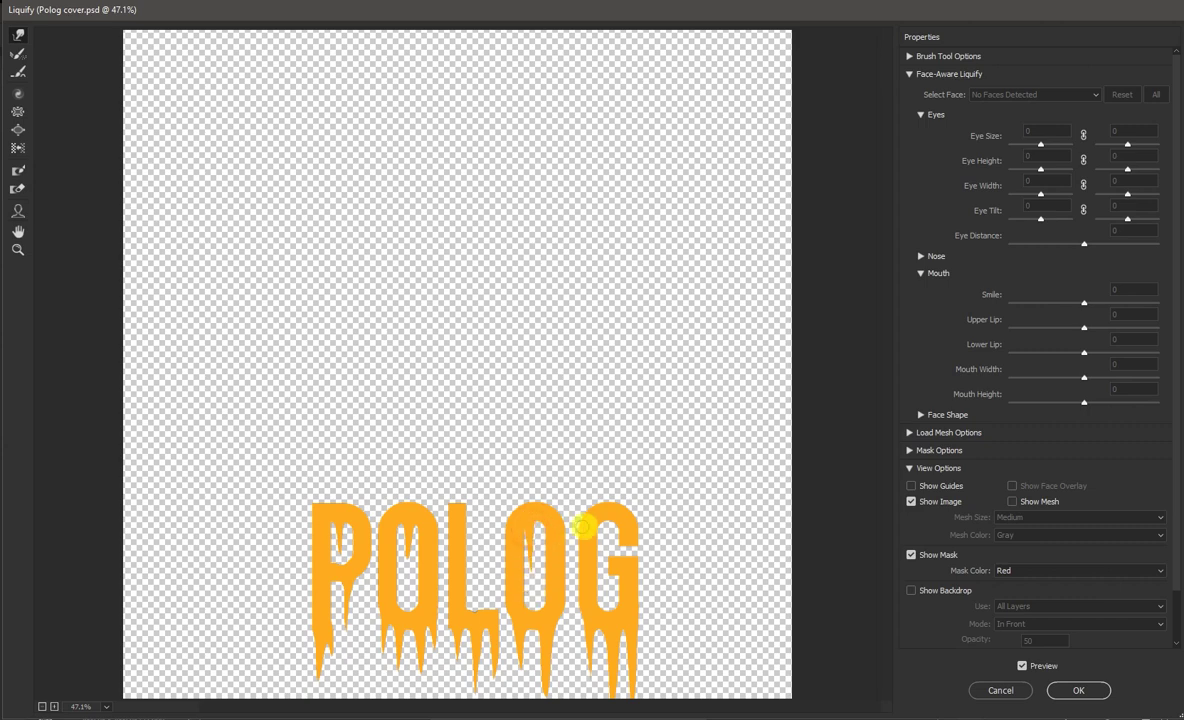
- Push the top and right of the G with Forward Warp and apply the Liquify filter
{"action": "left_click_drag", "start_coordinate": [604, 538], "coordinate": [612, 578]}
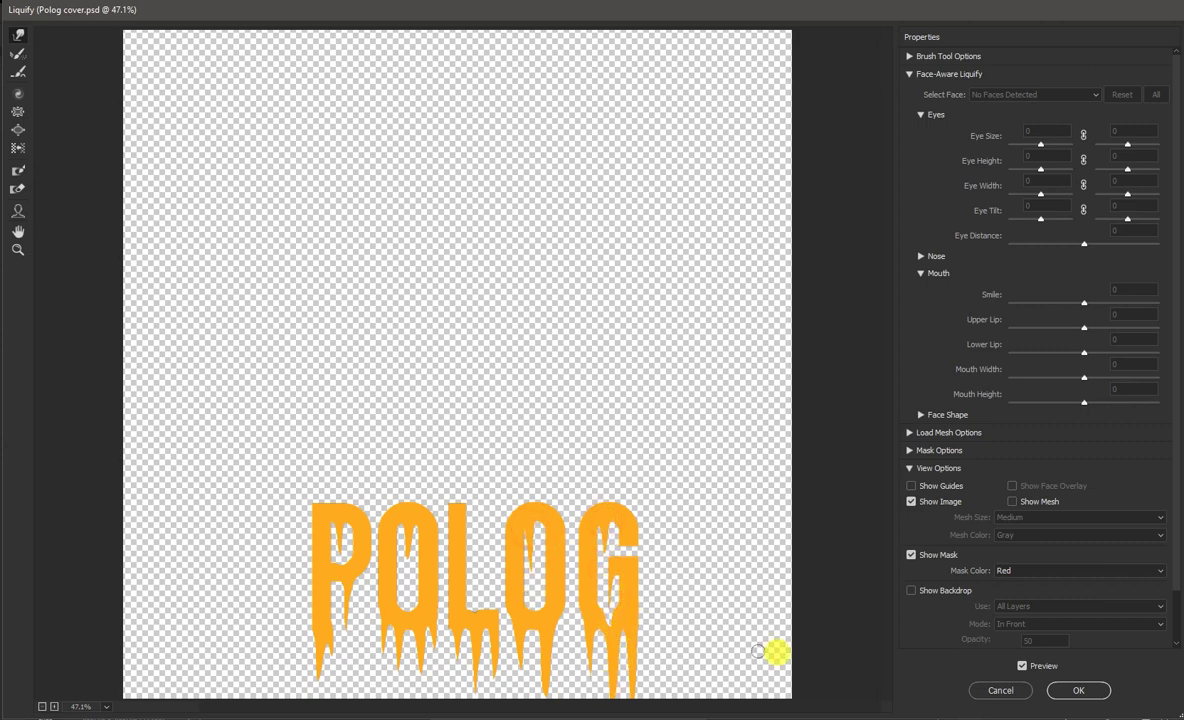
{"action": "left_click", "coordinate": [1076, 690]}
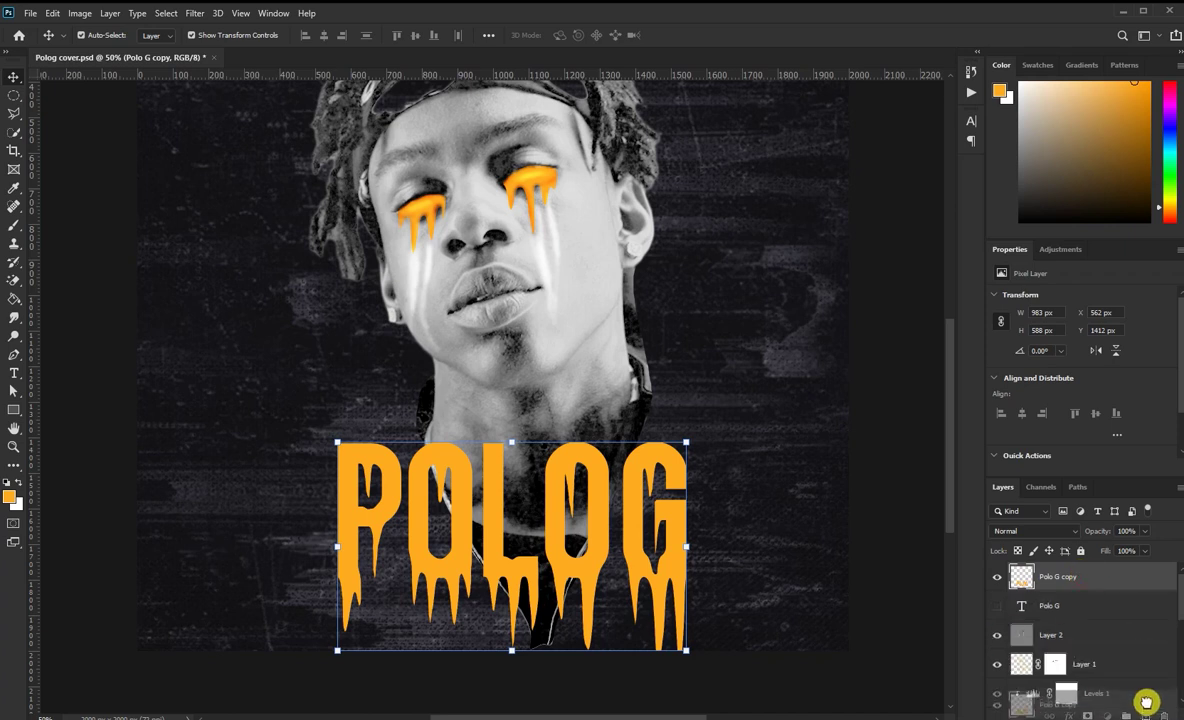
- Duplicate the POLOG title layer and nudge the lower copy down and left
{"action": "left_click_drag", "start_coordinate": [1021, 578], "coordinate": [1145, 716]}
{"action": "left_click", "coordinate": [1055, 610]}
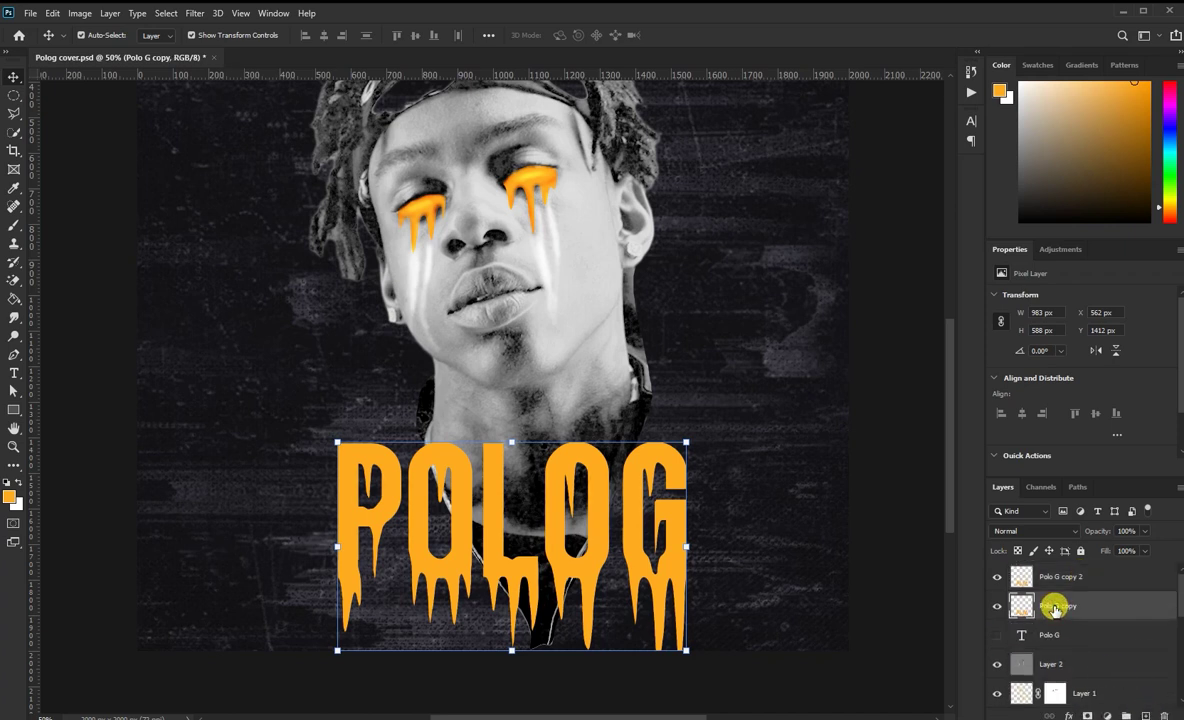
{"action": "key", "text": "Left"}
{"action": "key", "text": "Left"}
{"action": "key", "text": "Left"}
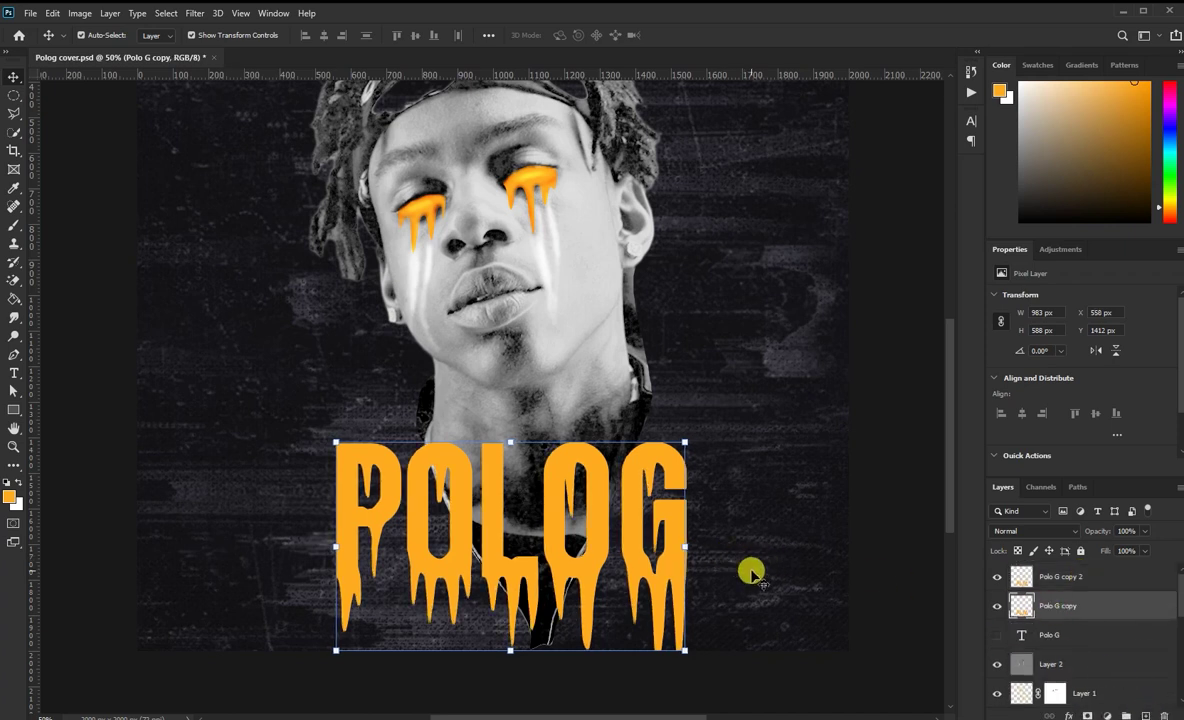
{"action": "key", "text": "Down"}
{"action": "key", "text": "Down"}
{"action": "key", "text": "Down"}
{"action": "key", "text": "Left"}
{"action": "key", "text": "Left"}
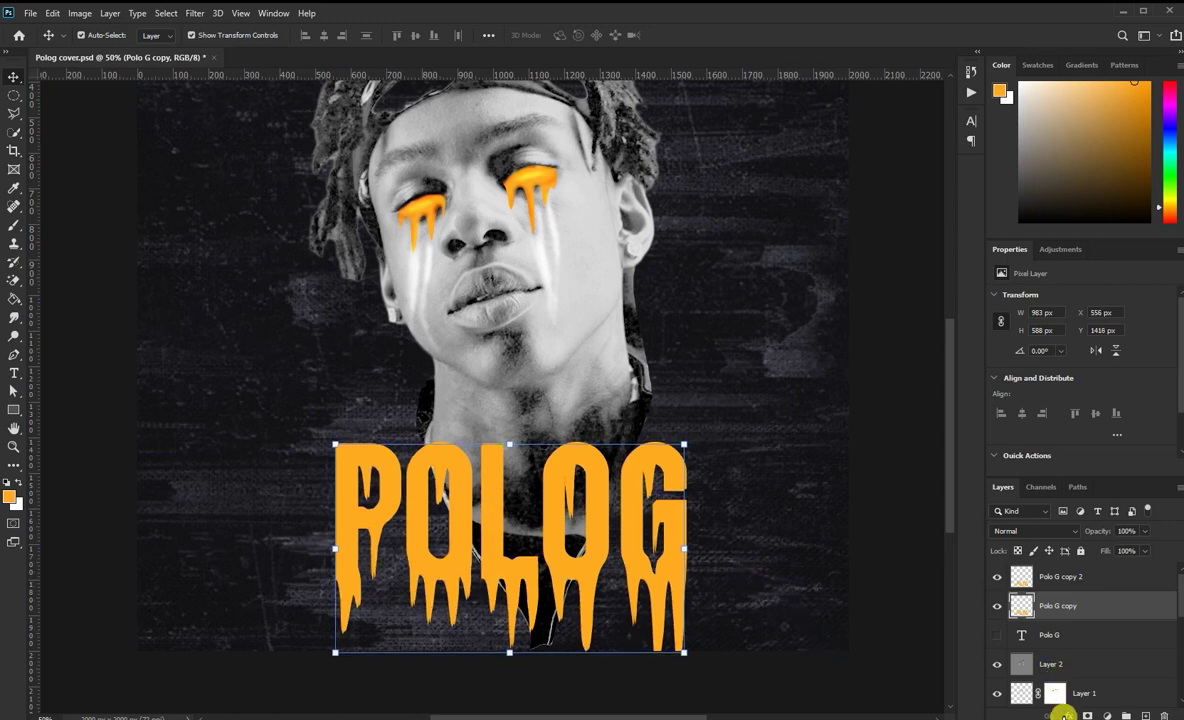
- Give the lower title copy a dark reddish-orange Color Overlay sampled from the title
{"action": "left_click", "coordinate": [1066, 715]}
{"action": "left_click", "coordinate": [1070, 702]}
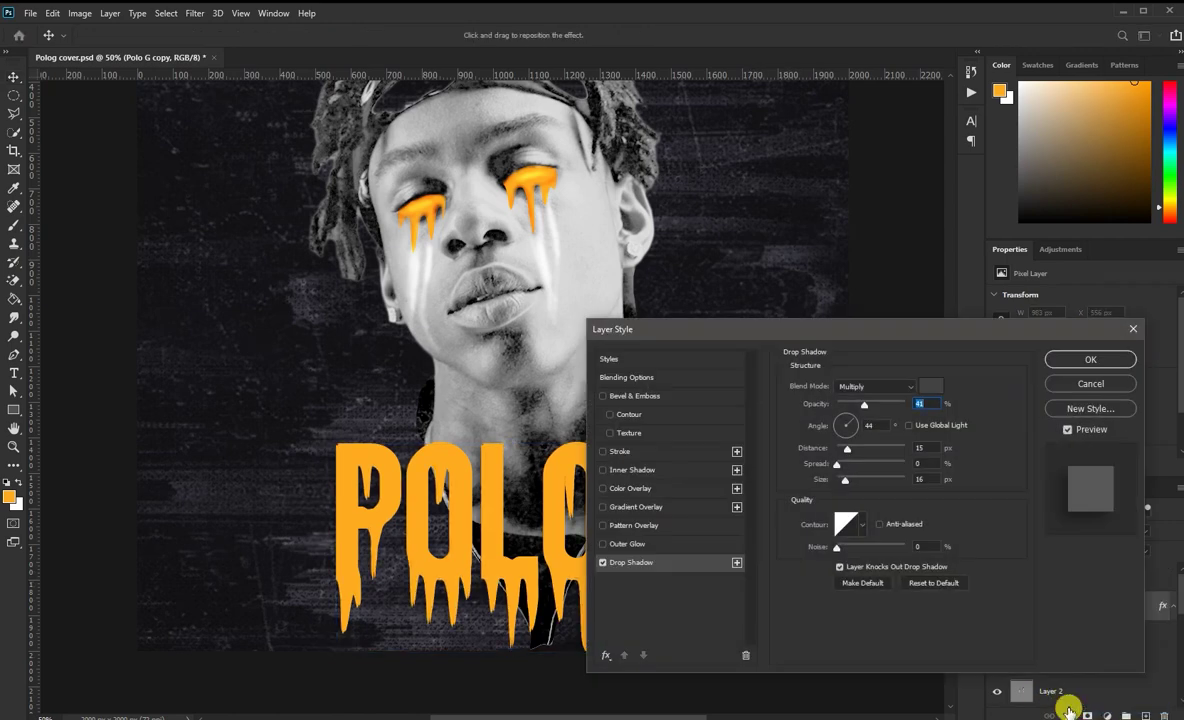
{"action": "left_click", "coordinate": [603, 562]}
{"action": "left_click", "coordinate": [637, 488]}
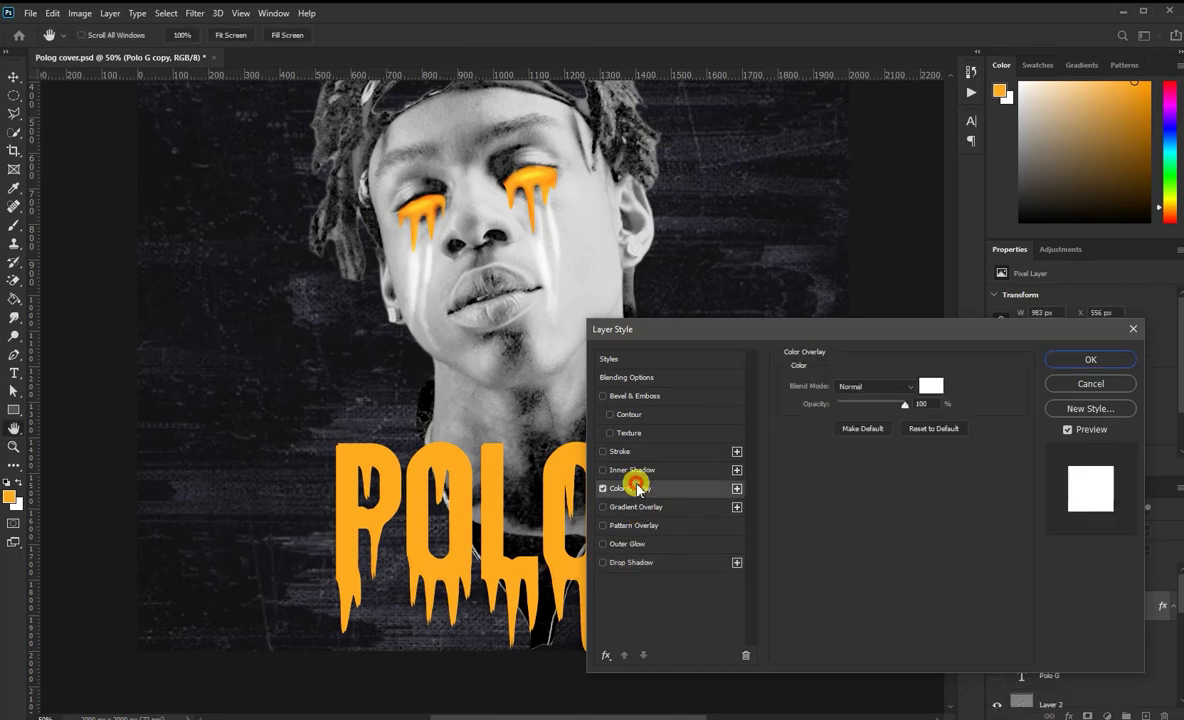
{"action": "left_click", "coordinate": [930, 390]}
{"action": "left_click", "coordinate": [458, 464]}
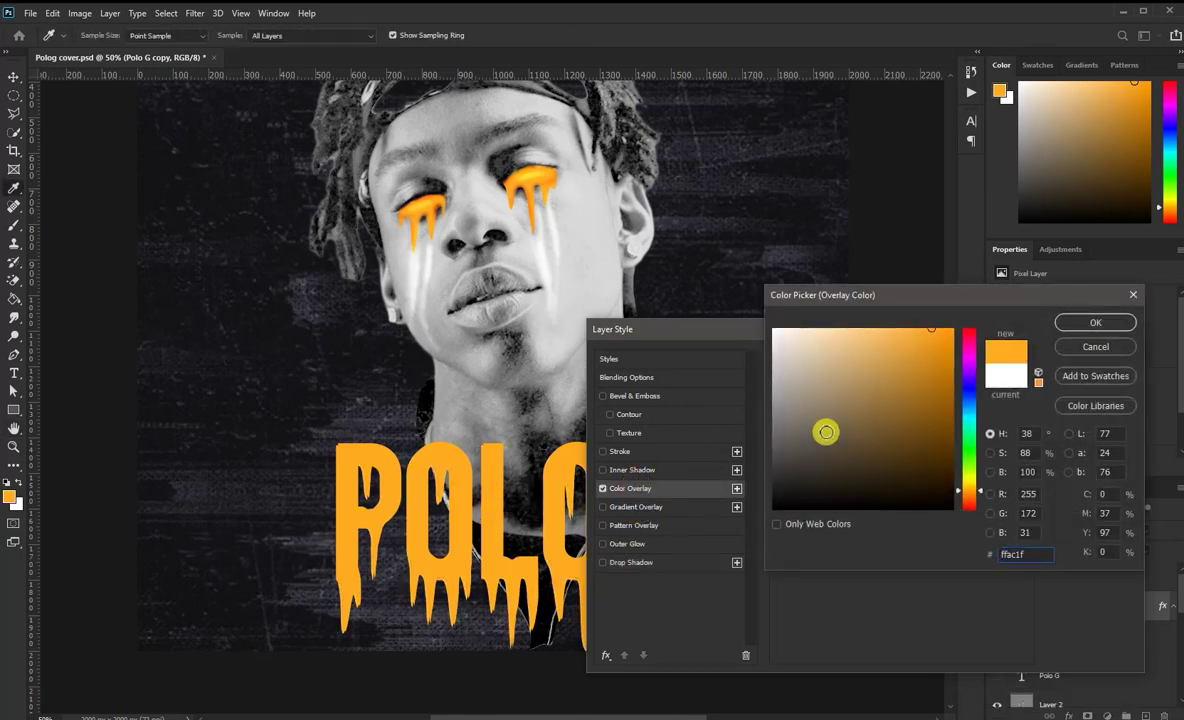
{"action": "left_click", "coordinate": [932, 356]}
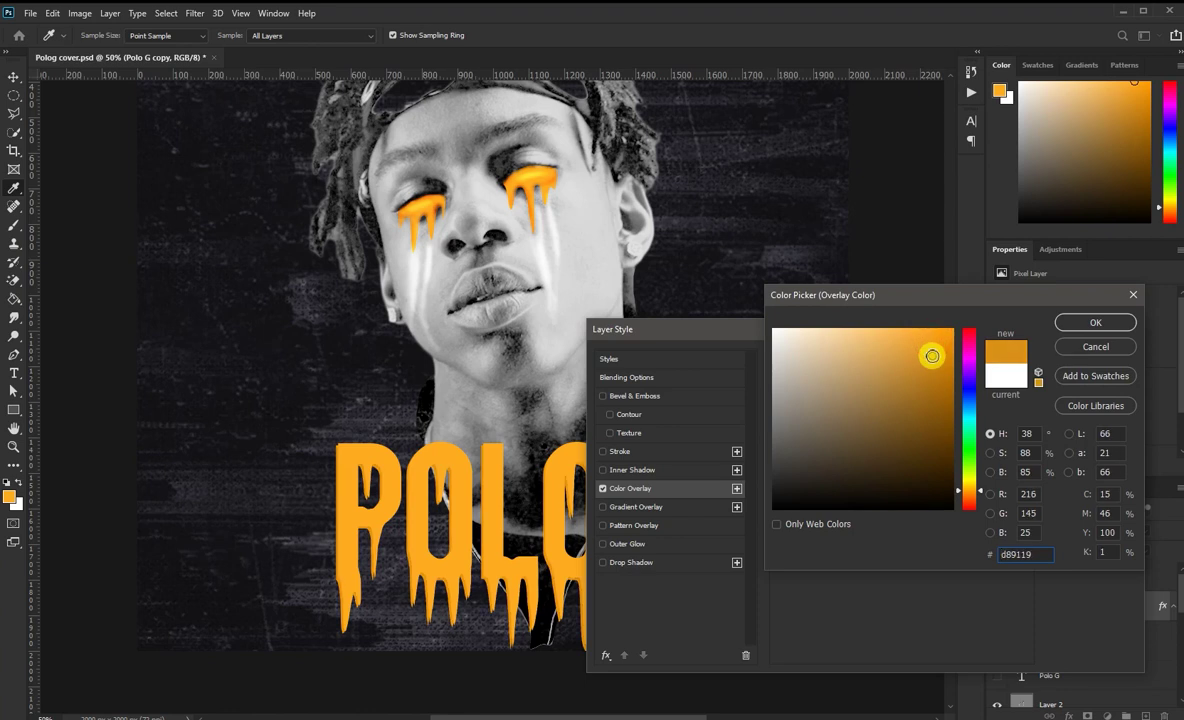
{"action": "left_click_drag", "start_coordinate": [932, 356], "coordinate": [945, 377]}
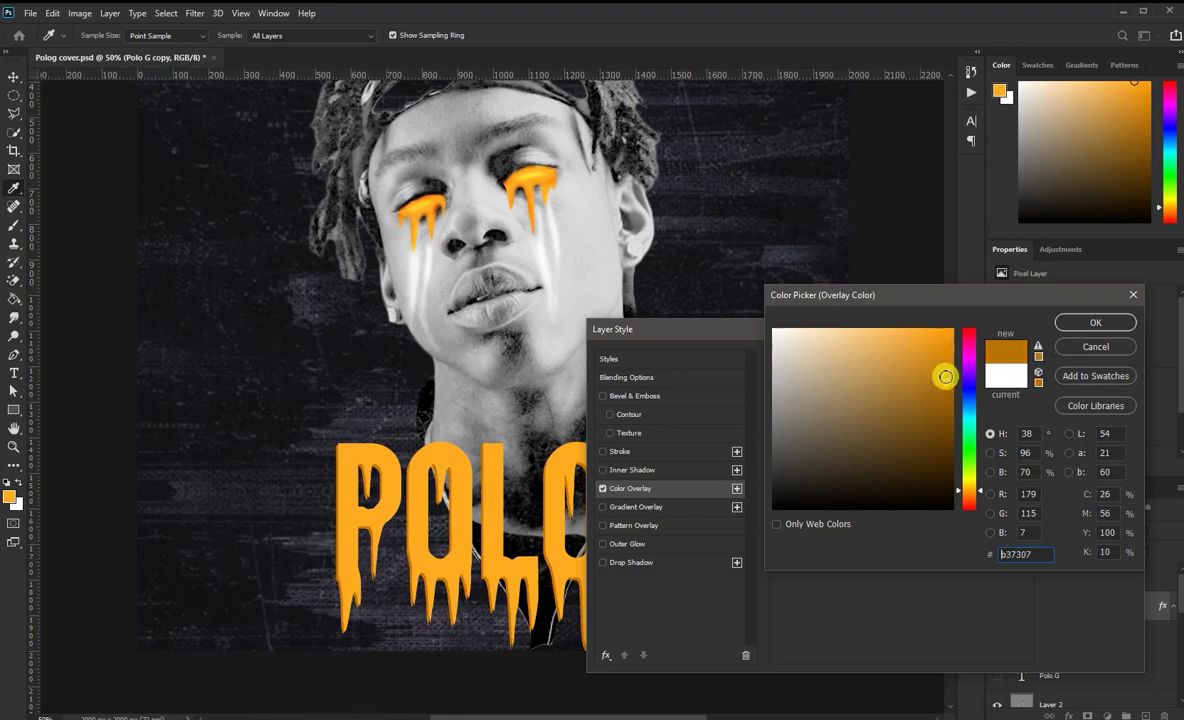
{"action": "left_click", "coordinate": [957, 497]}
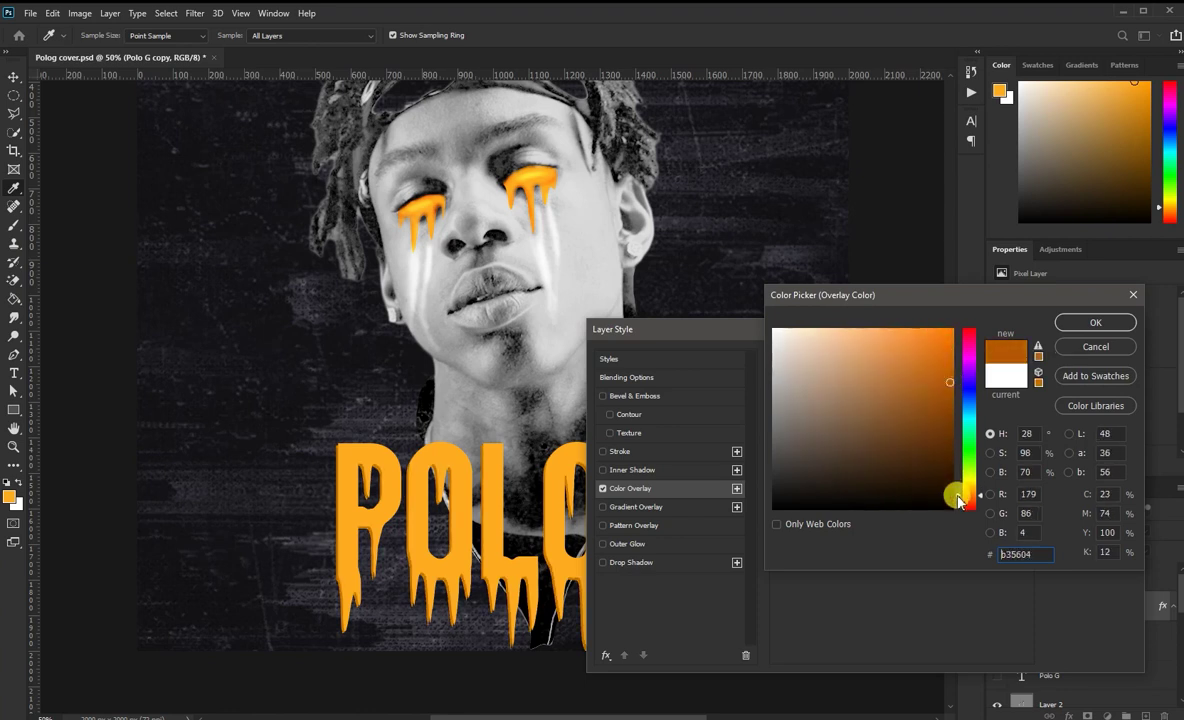
{"action": "left_click", "coordinate": [1085, 321]}
{"action": "left_click", "coordinate": [1031, 355]}
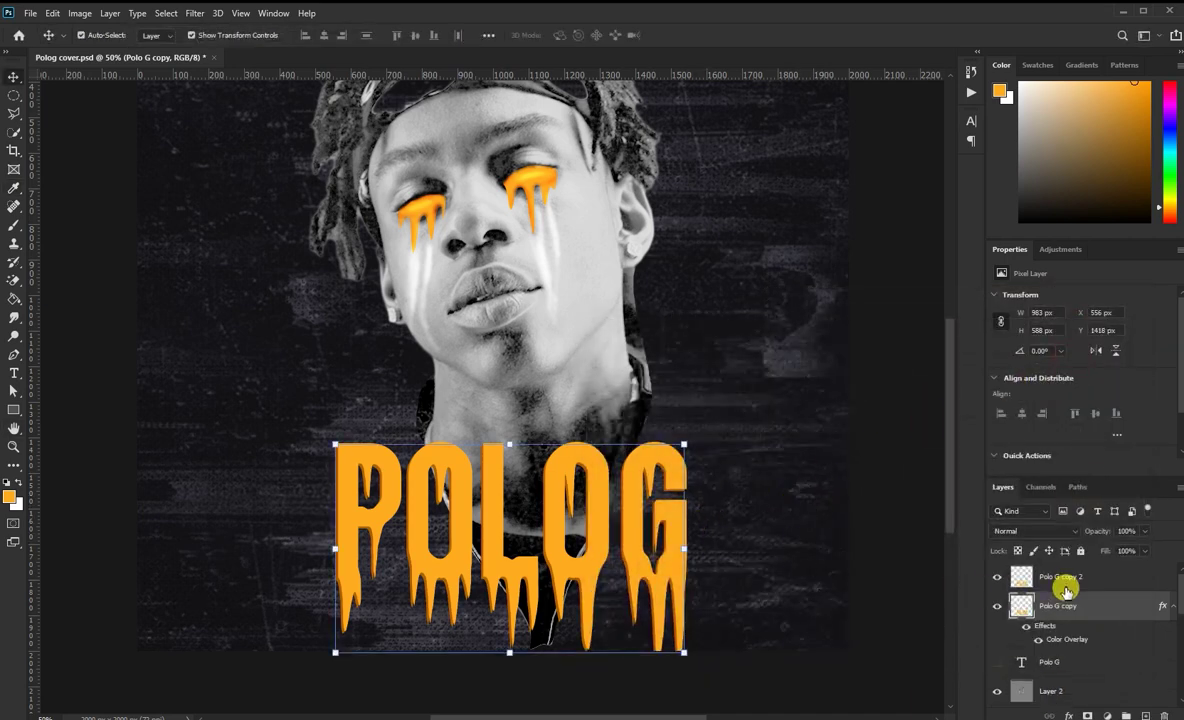
- Move both title layers up slightly and scale them down to 91.5%
{"action": "left_click", "coordinate": [1058, 580], "text": "shift"}
{"action": "left_click_drag", "start_coordinate": [640, 560], "coordinate": [638, 545]}
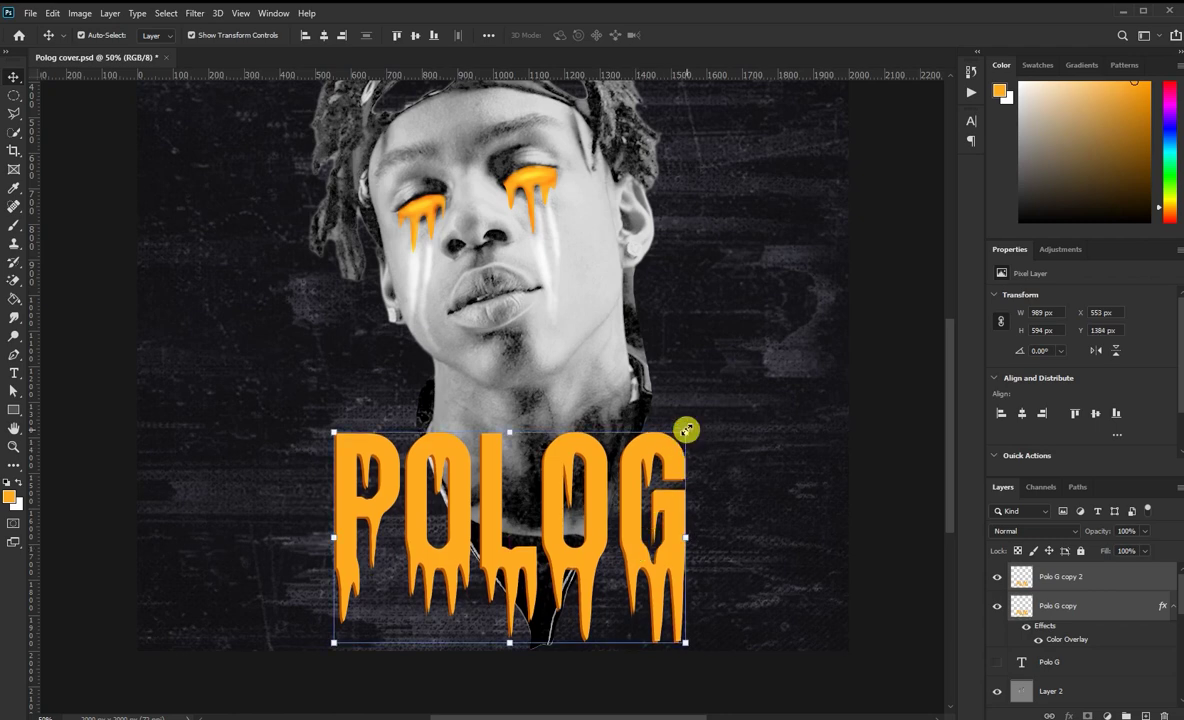
{"action": "left_click_drag", "start_coordinate": [686, 430], "coordinate": [669, 441]}
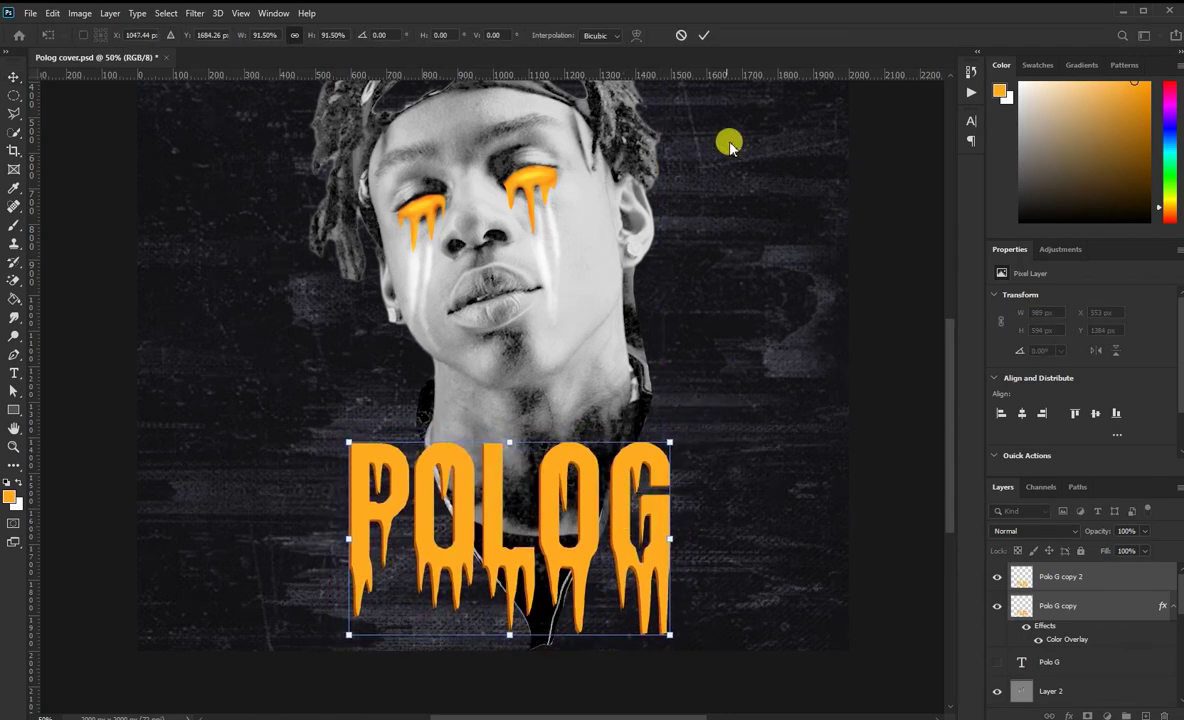
{"action": "left_click", "coordinate": [704, 35]}
{"action": "left_click", "coordinate": [864, 424]}
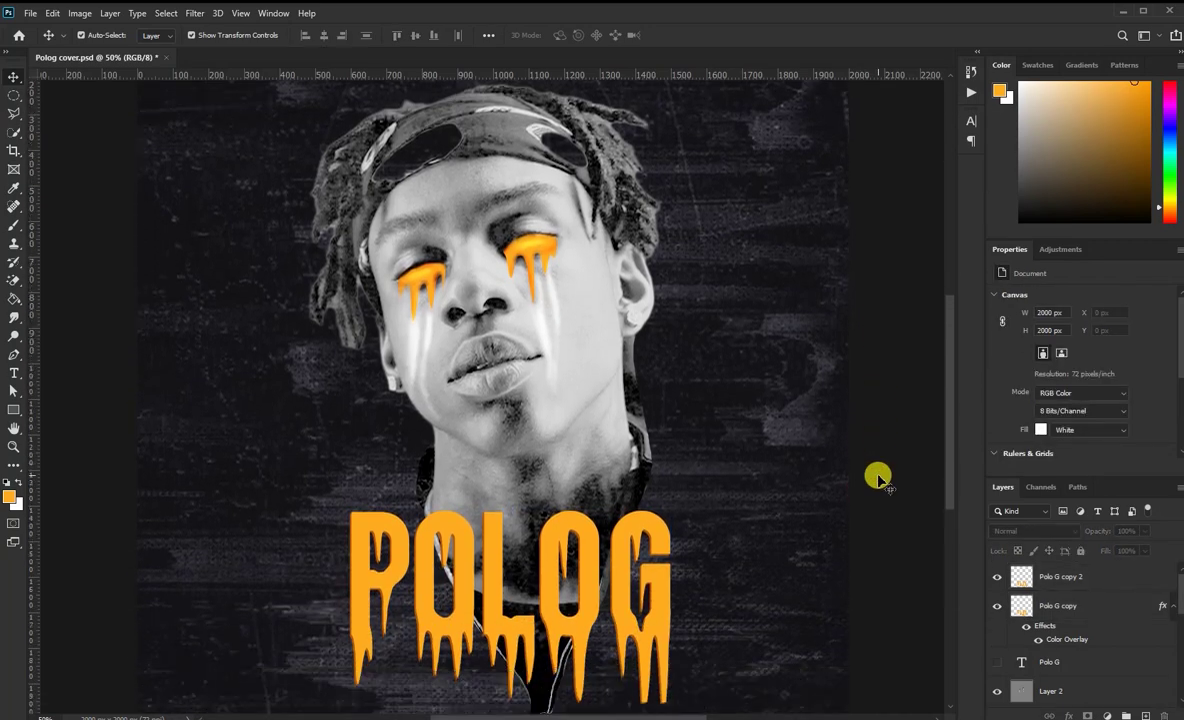
- Add a '2020' text at the poster's lower left
{"action": "scroll", "coordinate": [877, 477], "scroll_direction": "down", "scroll_amount": 3}
{"action": "left_click", "coordinate": [14, 373]}
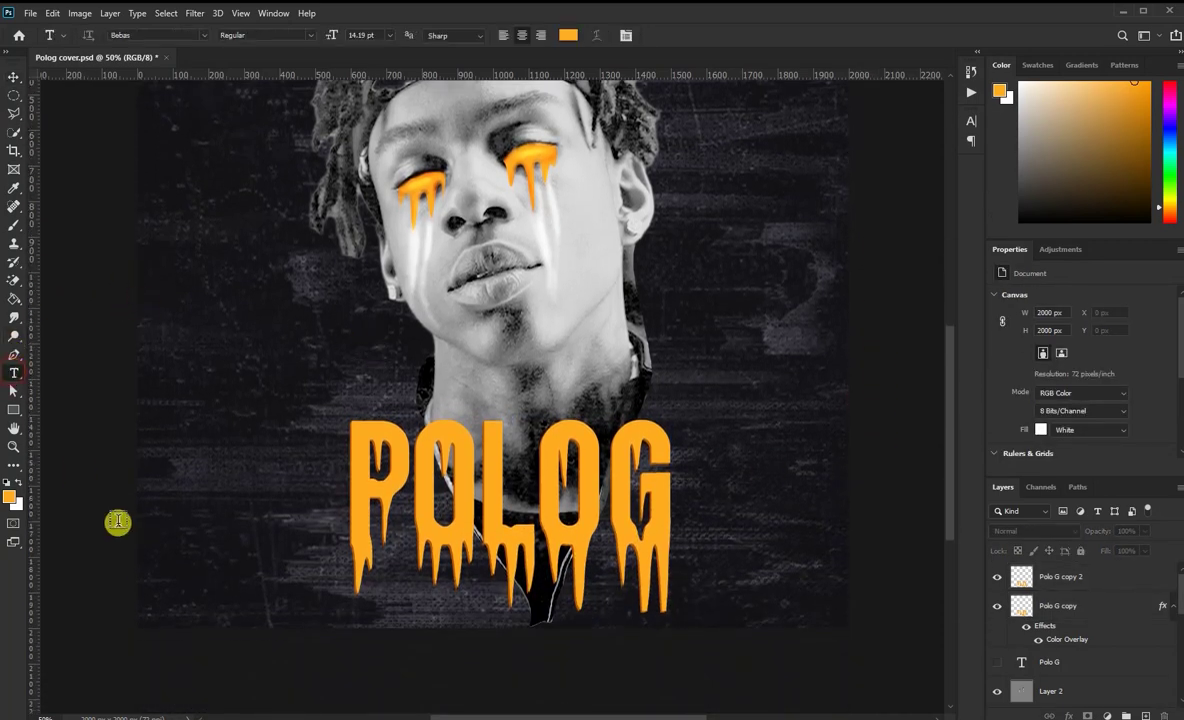
{"action": "left_click", "coordinate": [173, 564]}
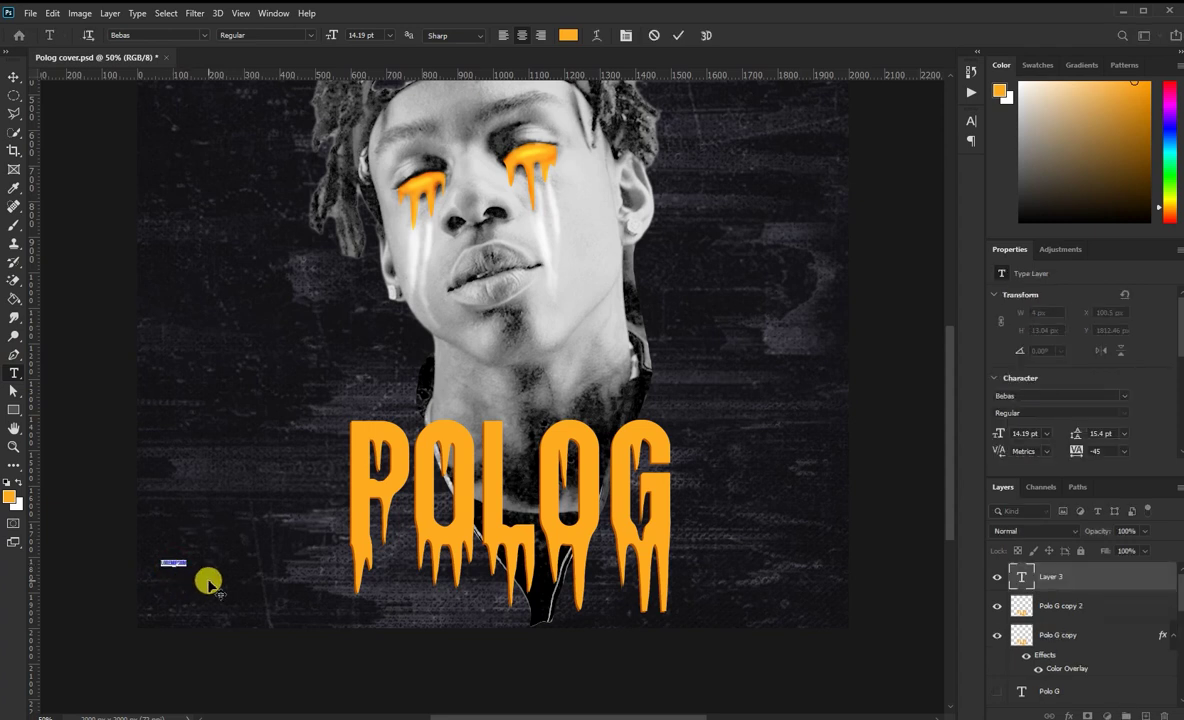
{"action": "left_click", "coordinate": [14, 76]}
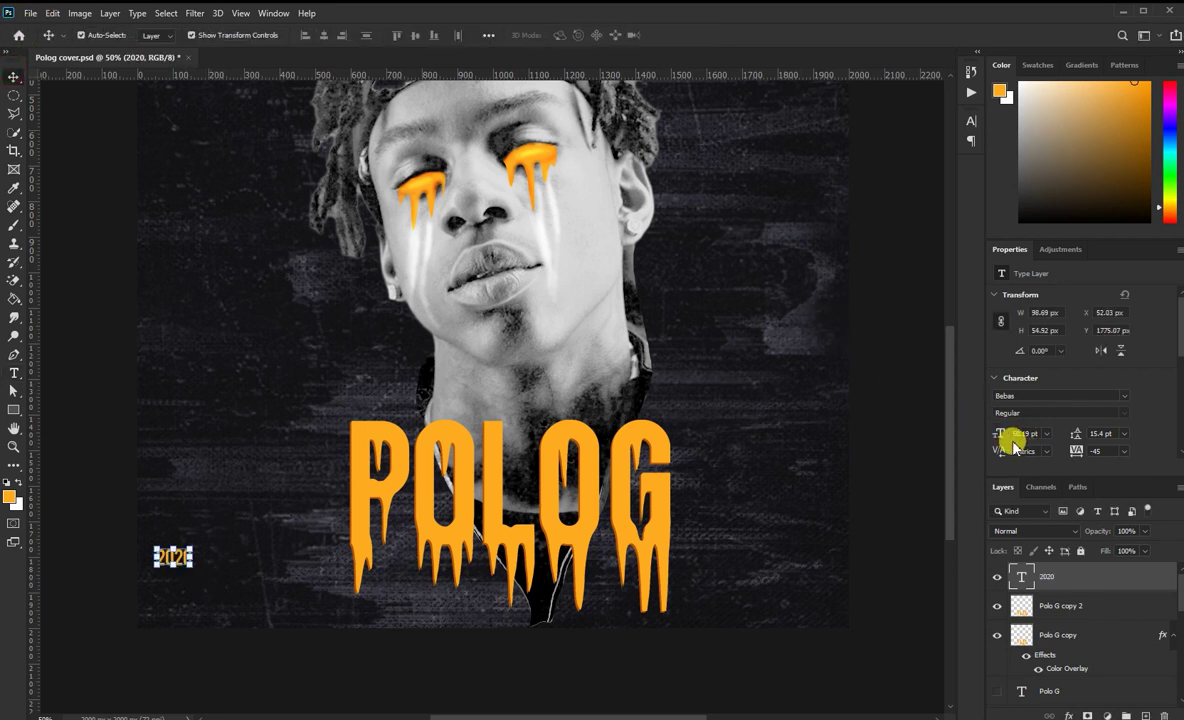
- Make 2020 white LEMON MILK Regular and shift it slightly right and down
{"action": "left_click", "coordinate": [1073, 394]}
{"action": "type", "text": "lem"}
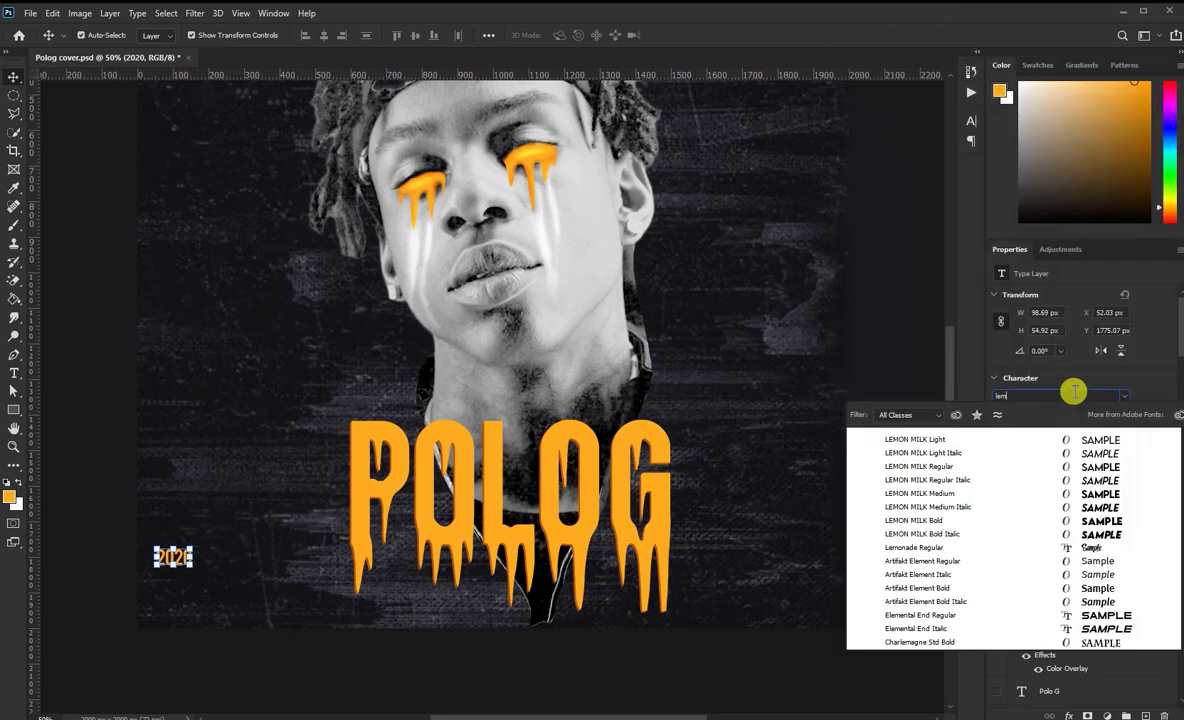
{"action": "type", "text": "on"}
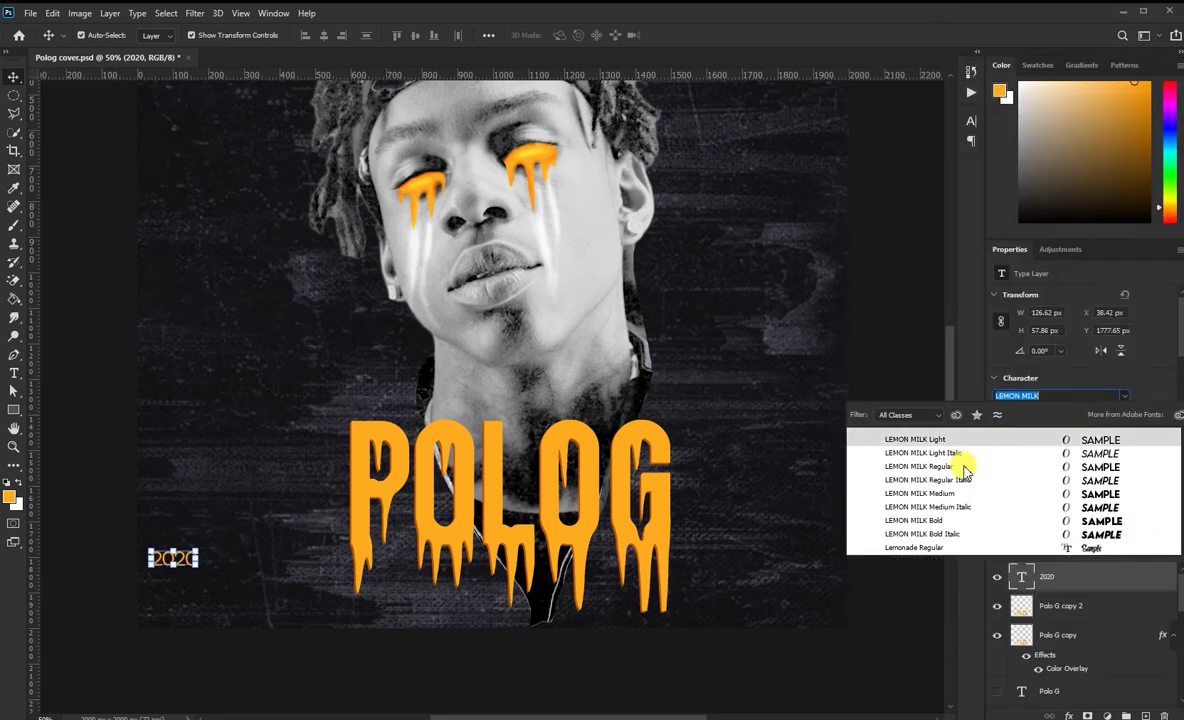
{"action": "left_click", "coordinate": [919, 466]}
{"action": "scroll", "coordinate": [1150, 424], "scroll_direction": "down", "scroll_amount": 2}
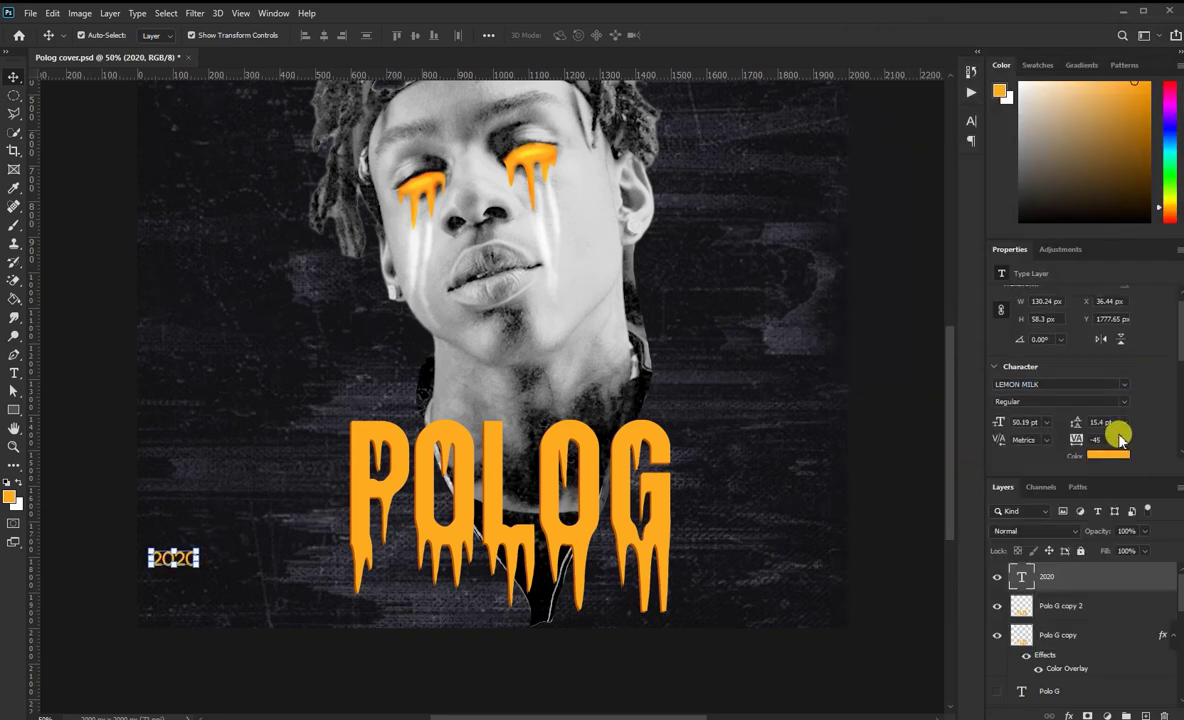
{"action": "left_click", "coordinate": [1102, 448]}
{"action": "left_click_drag", "start_coordinate": [776, 333], "coordinate": [748, 299]}
{"action": "left_click", "coordinate": [1090, 324]}
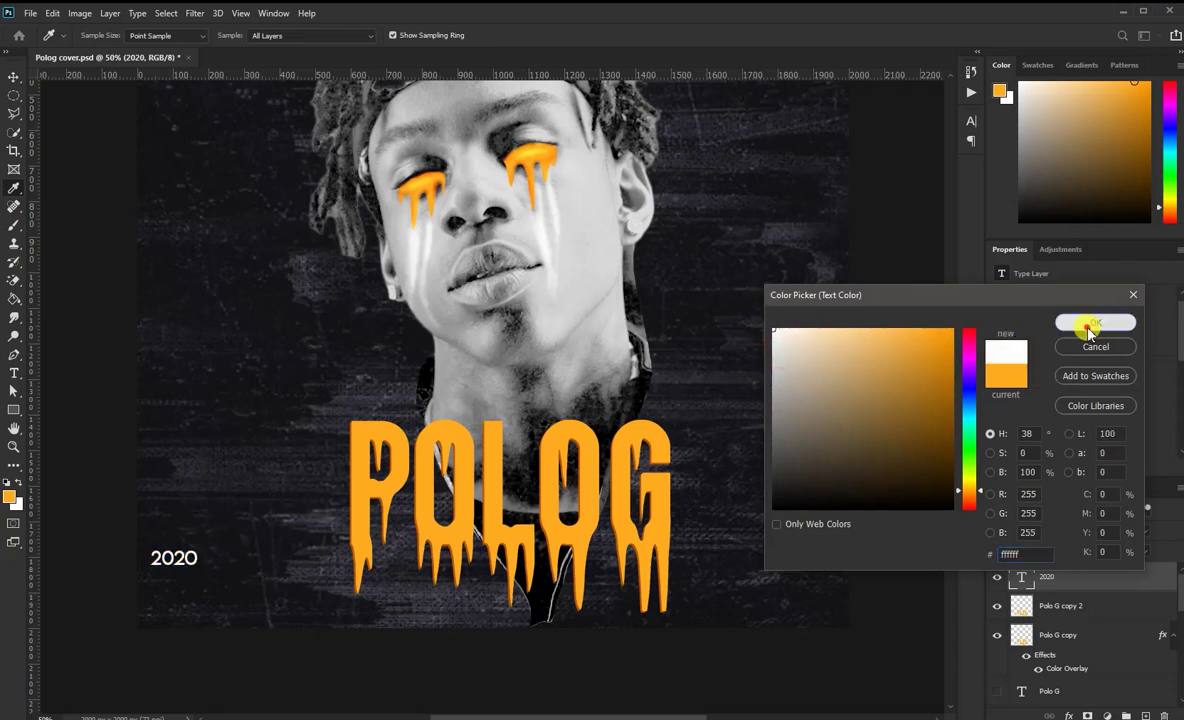
{"action": "left_click", "coordinate": [238, 650]}
{"action": "left_click_drag", "start_coordinate": [178, 562], "coordinate": [194, 568]}
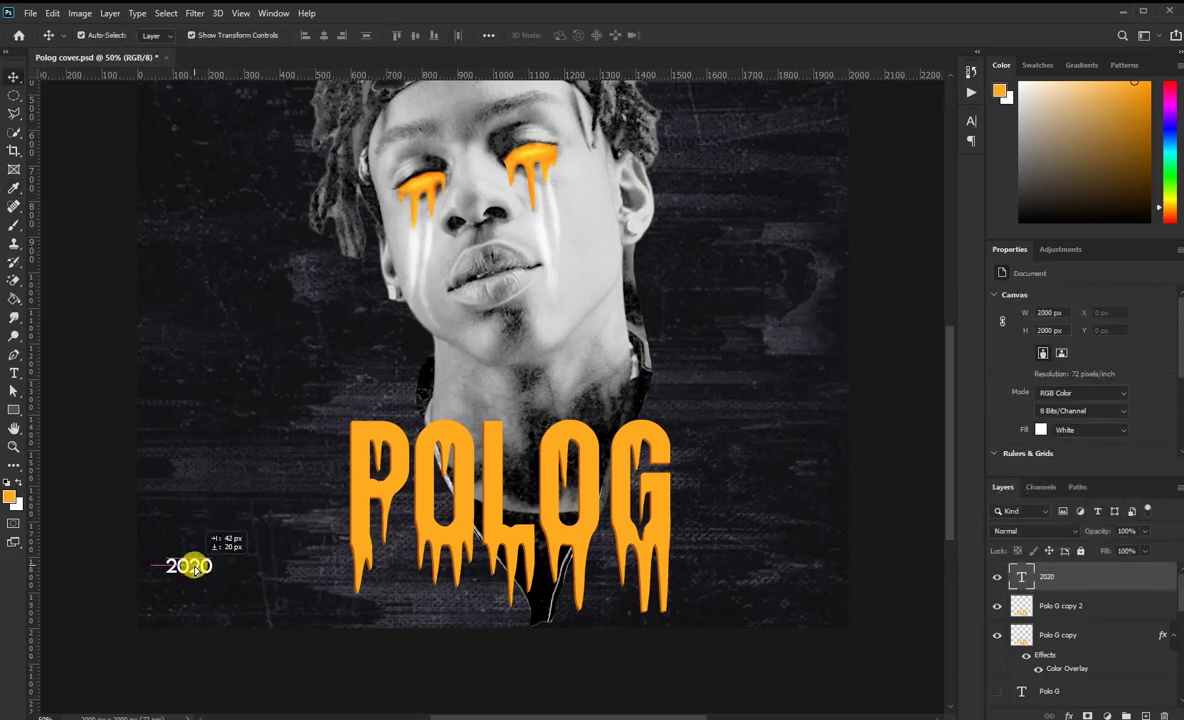
{"action": "left_click", "coordinate": [185, 649]}
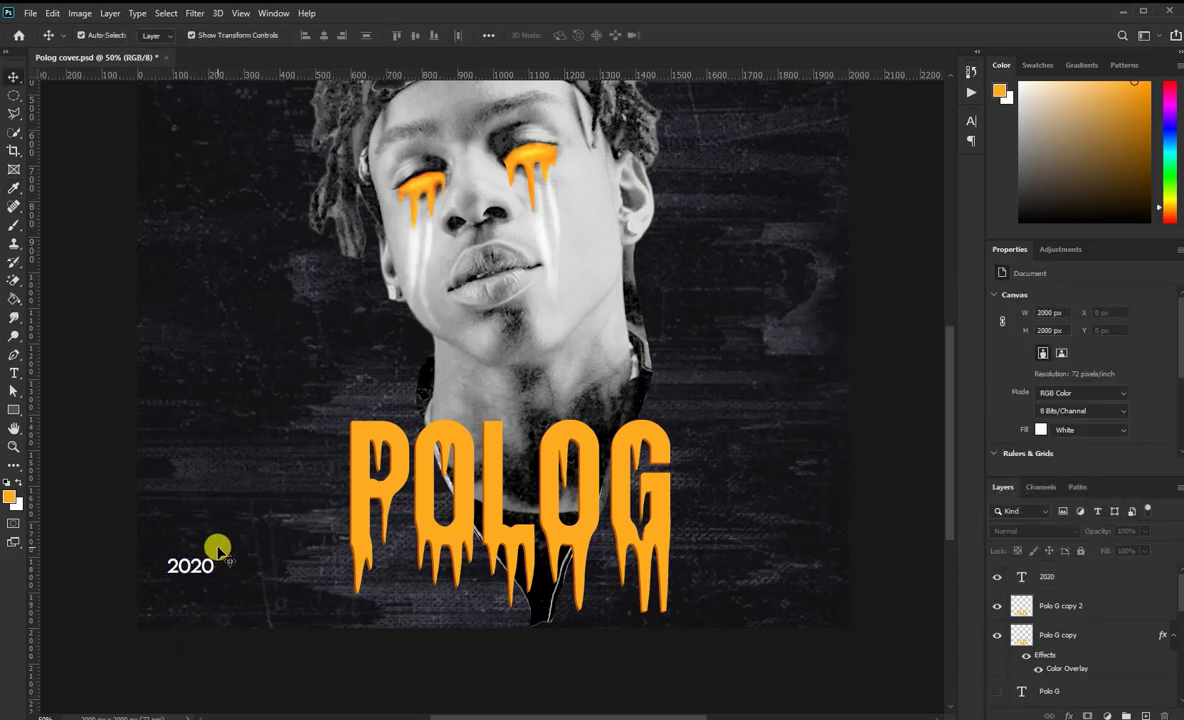
- Copy 2020 below itself, retype it as ARTWORK POLO G, and left-align it
{"action": "left_click_drag", "start_coordinate": [199, 567], "coordinate": [199, 591]}
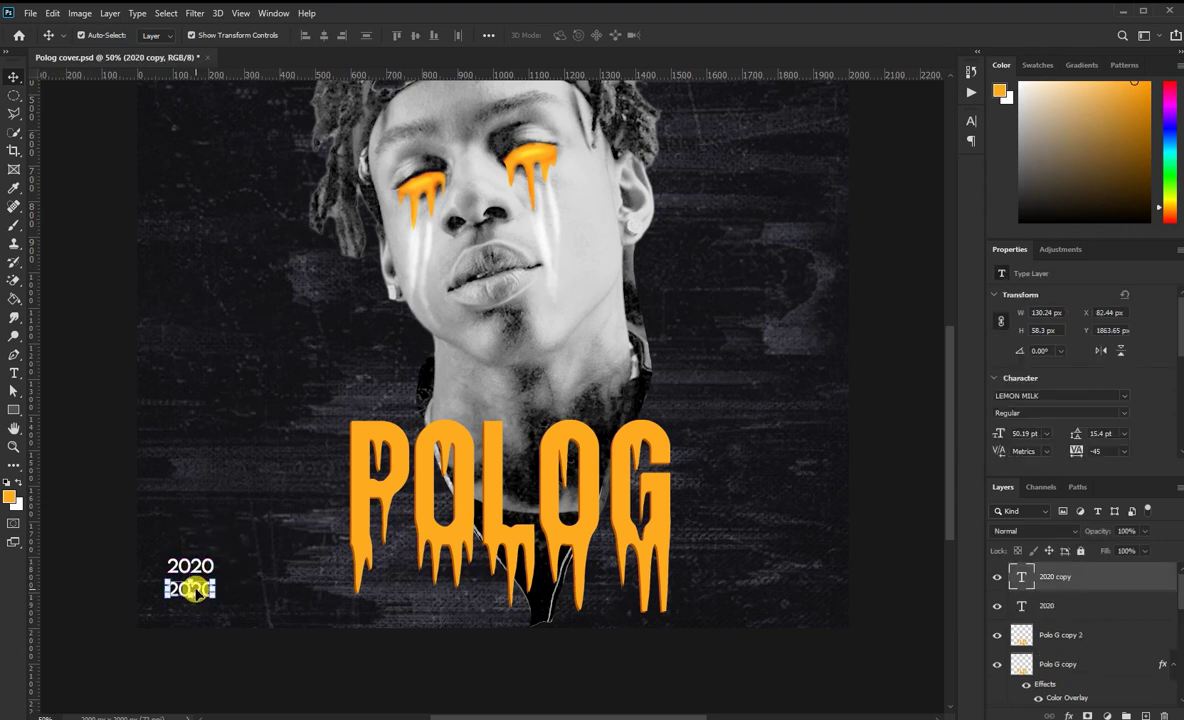
{"action": "key", "text": "t"}
{"action": "double_click", "coordinate": [171, 589]}
{"action": "type", "text": "ARTWORK"}
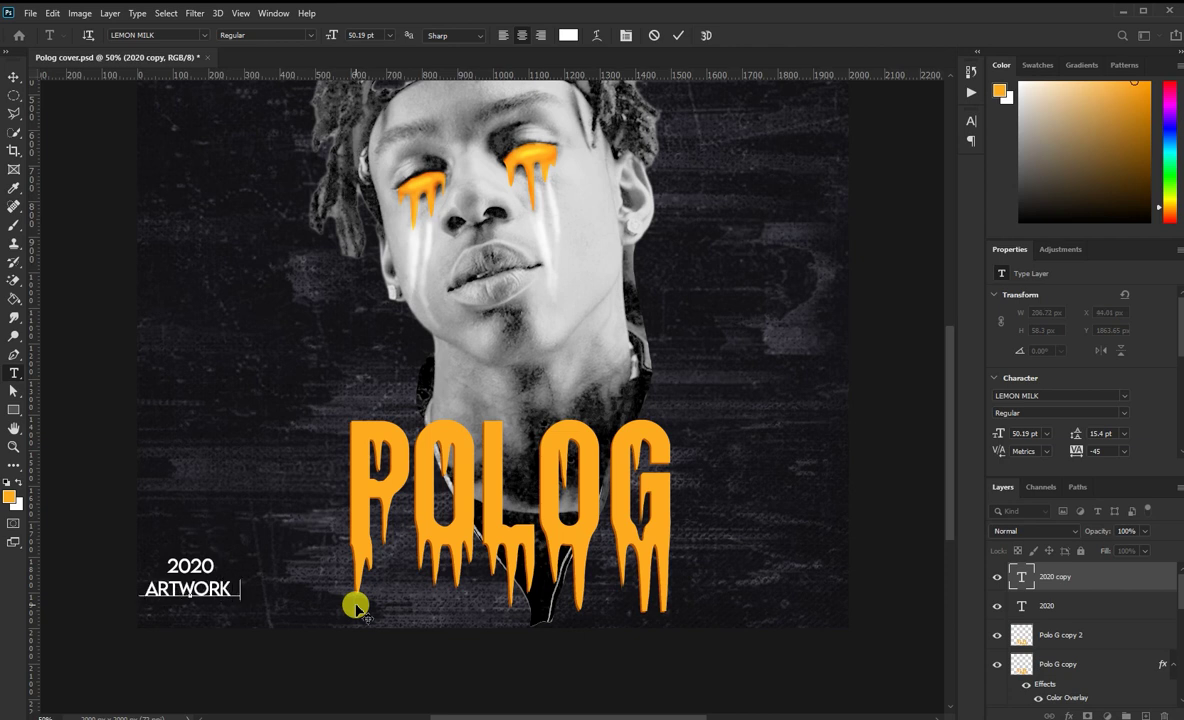
{"action": "type", "text": "POL"}
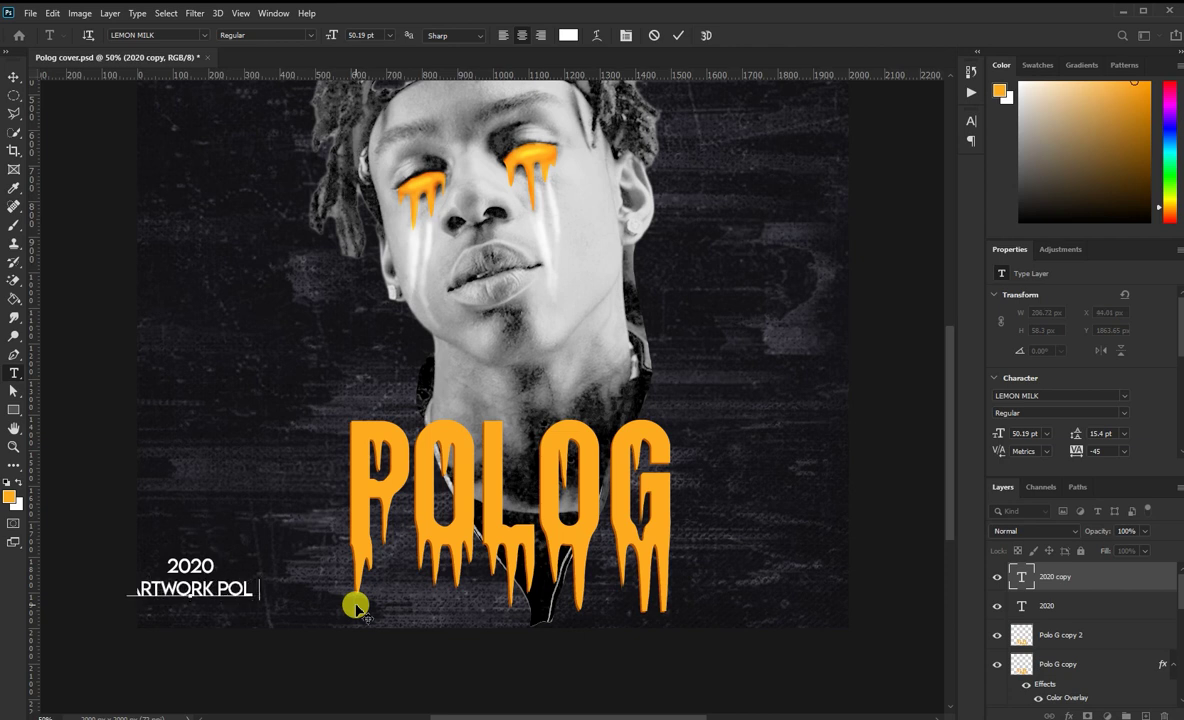
{"action": "type", "text": "O G"}
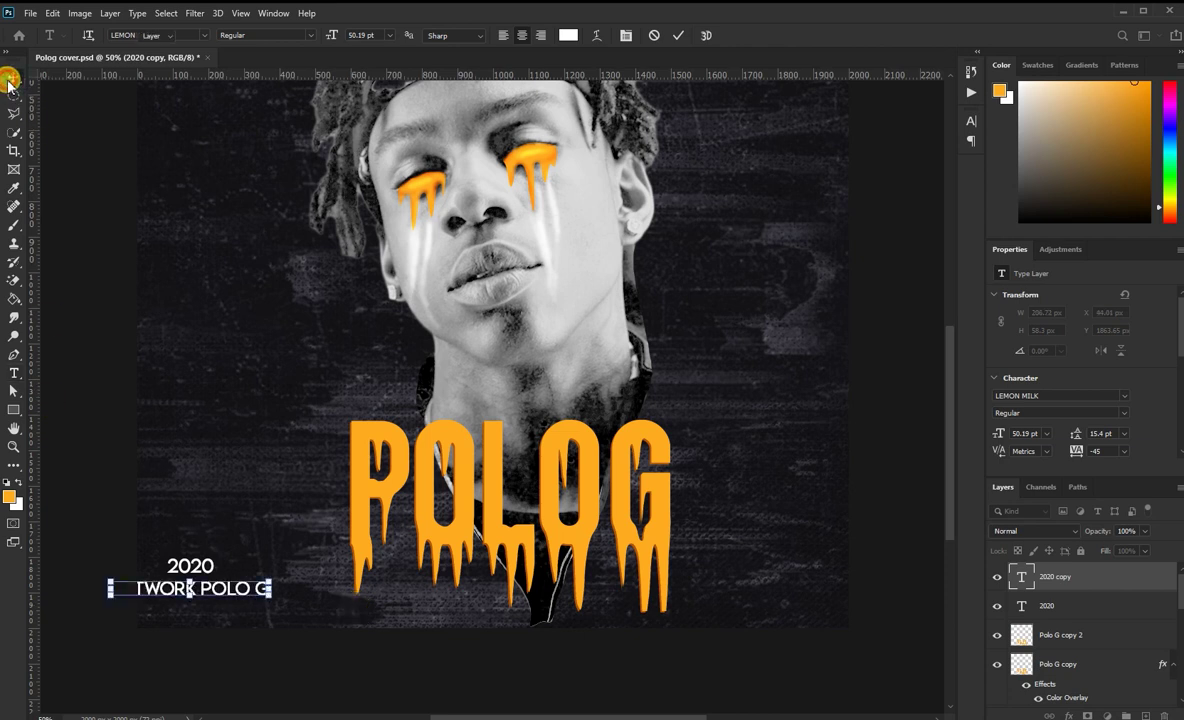
{"action": "left_click", "coordinate": [13, 77]}
{"action": "scroll", "coordinate": [1100, 380], "scroll_direction": "down", "scroll_amount": 5}
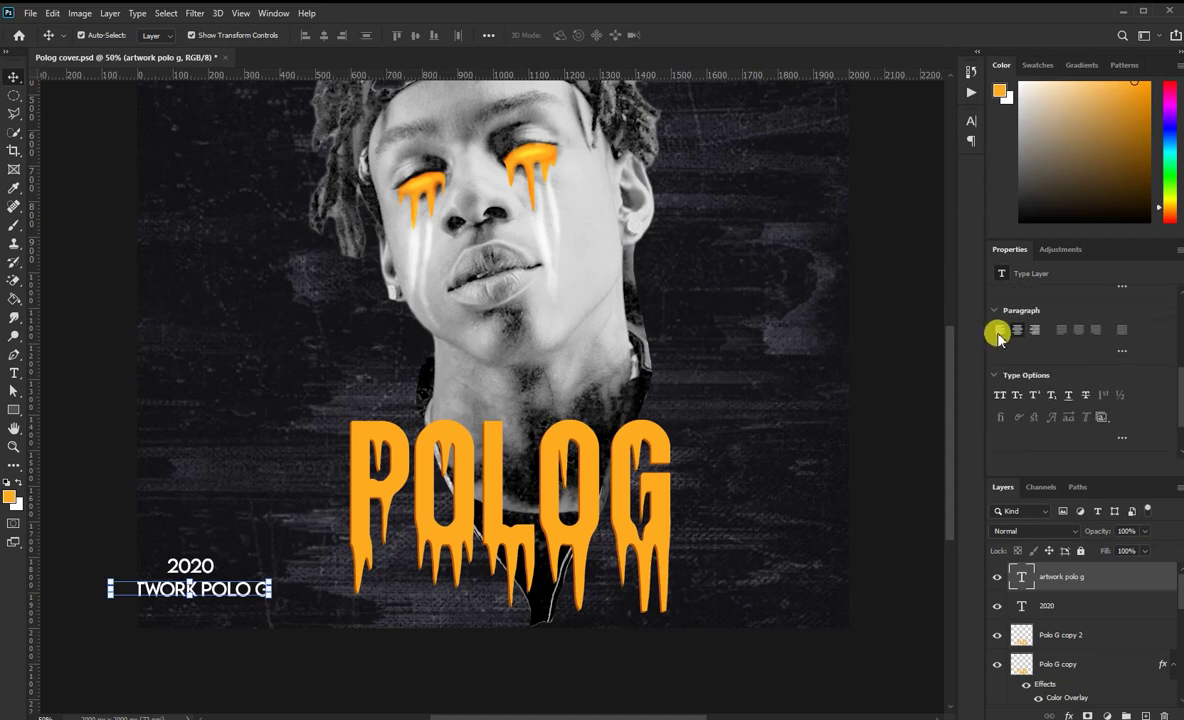
{"action": "left_click", "coordinate": [1000, 330]}
{"action": "left_click_drag", "start_coordinate": [238, 587], "coordinate": [205, 594]}
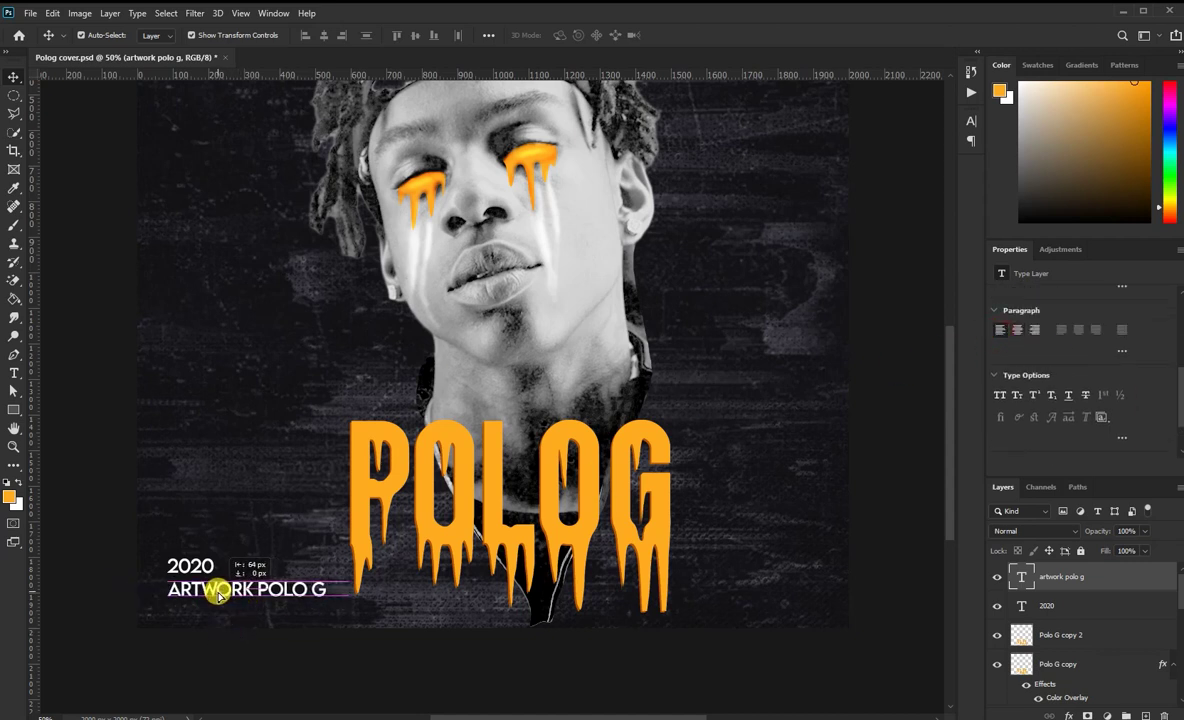
- Make ARTWORK POLO G Light weight and shrink it to about 28 pt
{"action": "scroll", "coordinate": [1100, 430], "scroll_direction": "down", "scroll_amount": 2}
{"action": "scroll", "coordinate": [1120, 440], "scroll_direction": "up", "scroll_amount": 2}
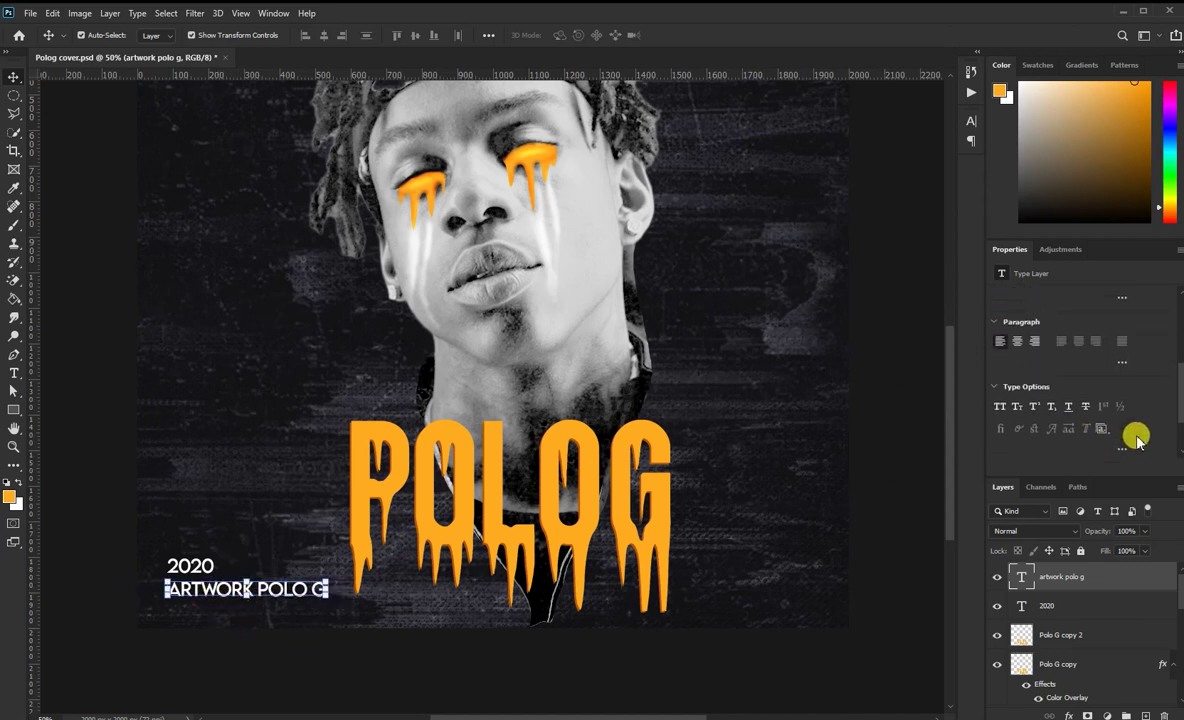
{"action": "scroll", "coordinate": [1120, 440], "scroll_direction": "up", "scroll_amount": 2}
{"action": "left_click", "coordinate": [1103, 415]}
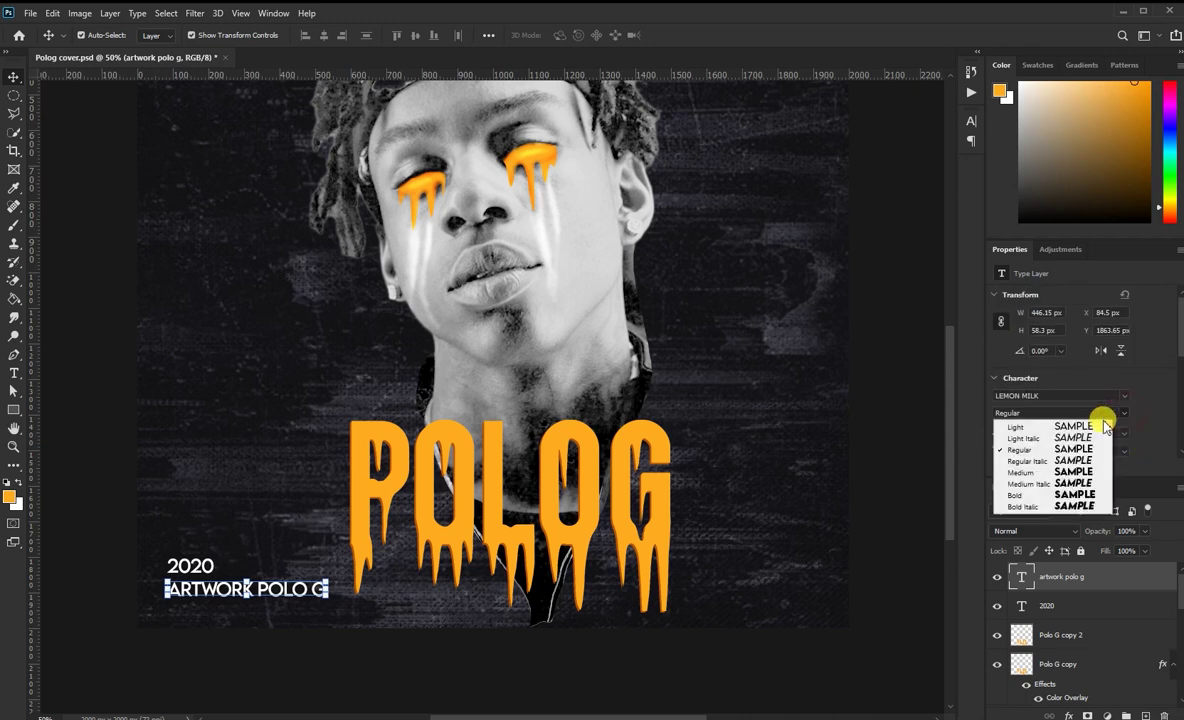
{"action": "left_click", "coordinate": [1052, 427]}
{"action": "left_click_drag", "start_coordinate": [997, 436], "coordinate": [976, 436]}
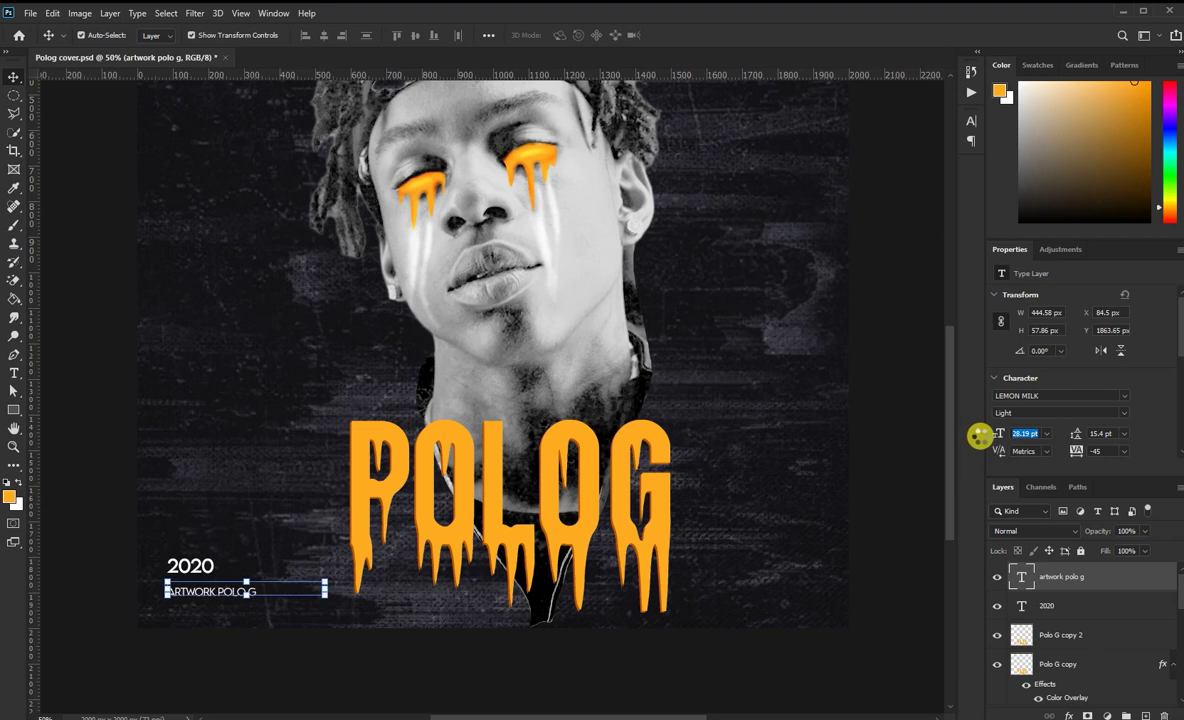
- Set ARTWORK POLO G tracking to 10 and nudge it up toward 2020
{"action": "left_click", "coordinate": [386, 660]}
{"action": "double_click", "coordinate": [210, 590]}
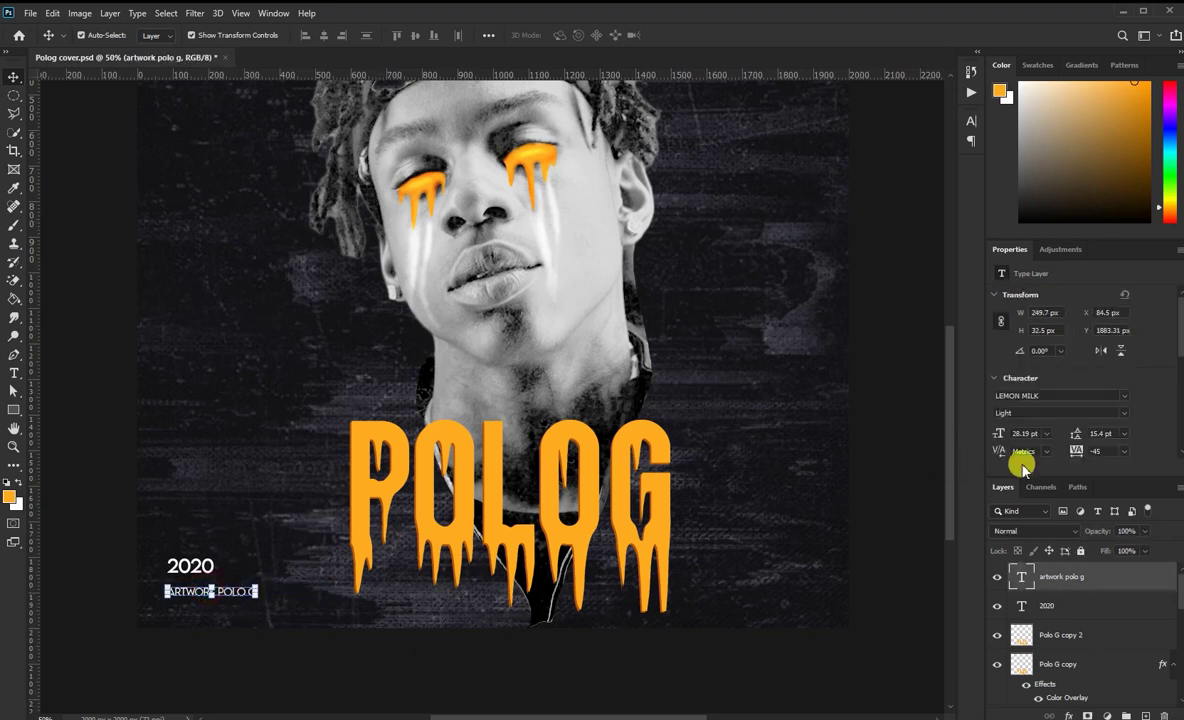
{"action": "left_click", "coordinate": [1122, 452]}
{"action": "left_click", "coordinate": [1106, 536]}
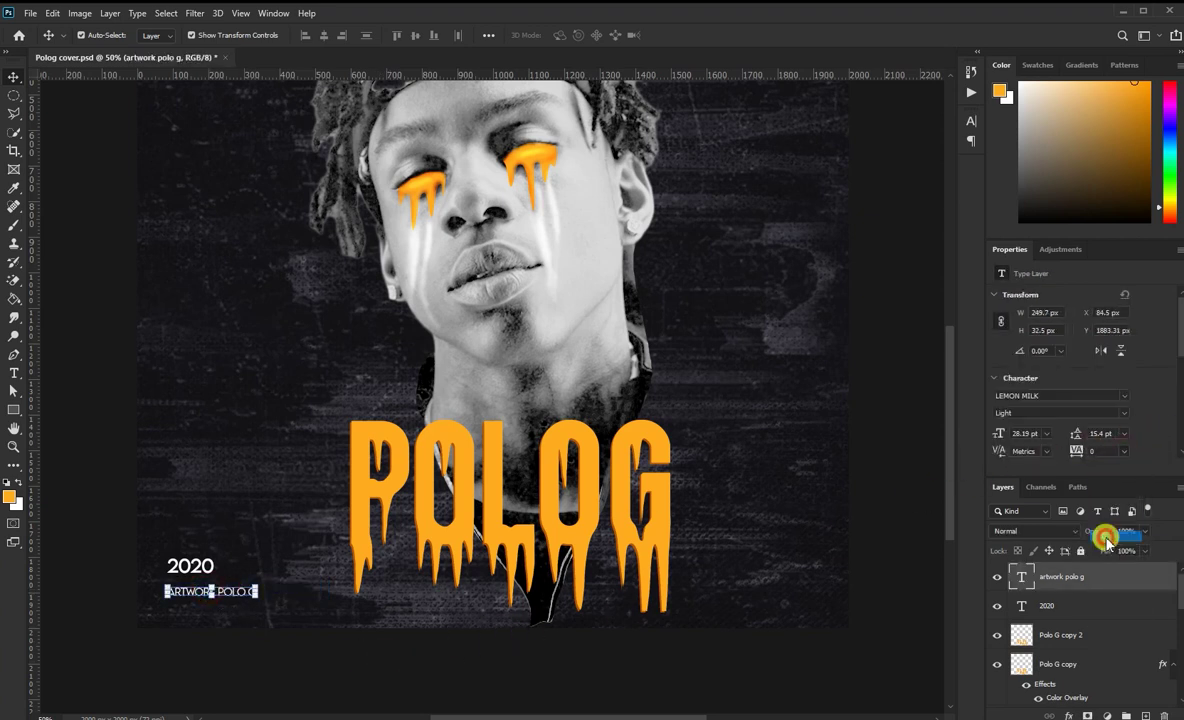
{"action": "left_click", "coordinate": [1122, 452]}
{"action": "left_click", "coordinate": [1110, 556]}
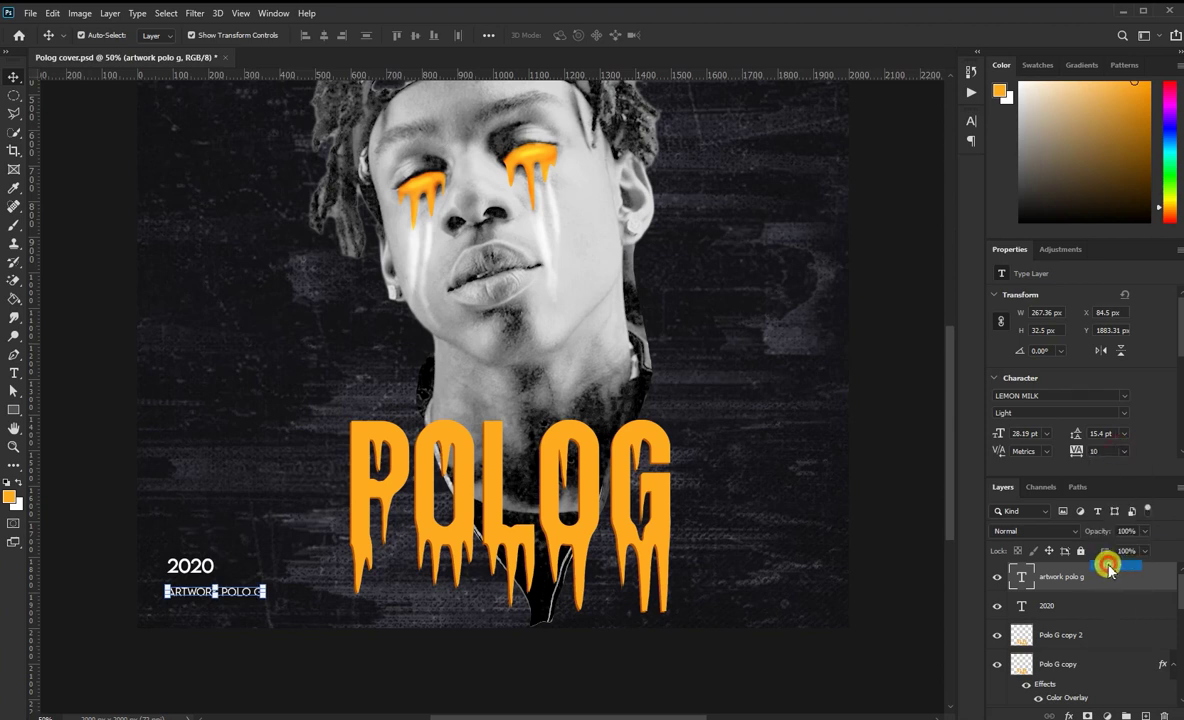
{"action": "left_click", "coordinate": [315, 665]}
{"action": "left_click_drag", "start_coordinate": [224, 596], "coordinate": [225, 588]}
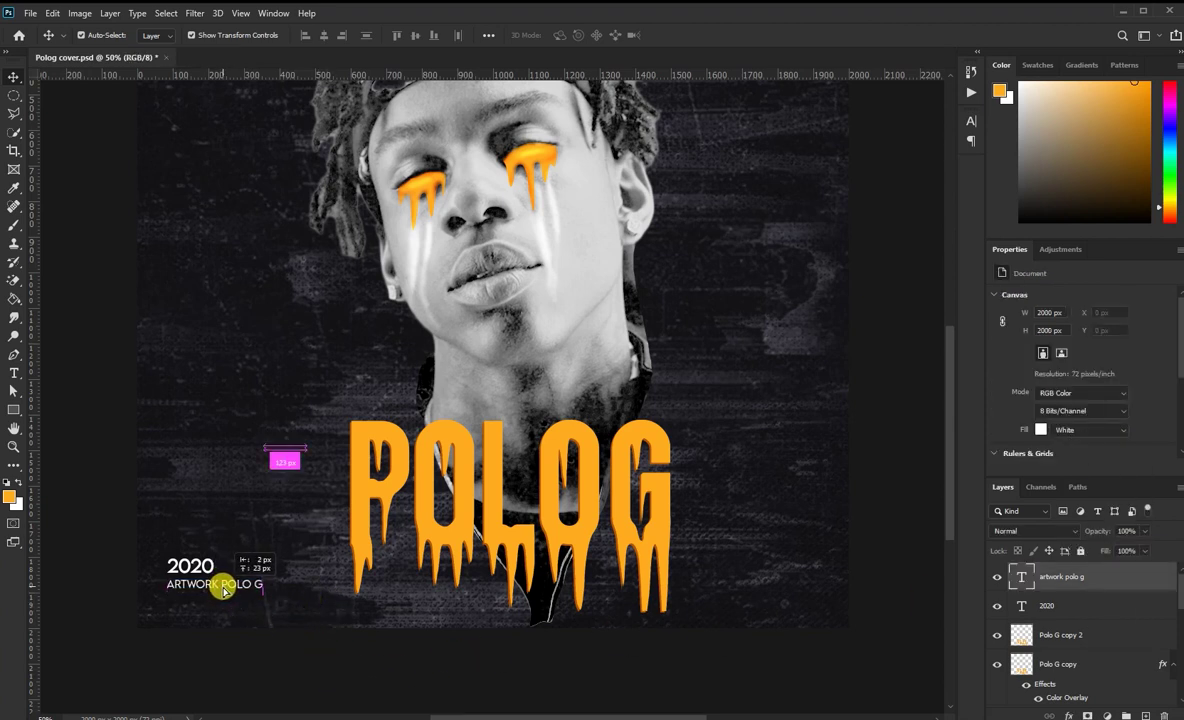
- Place a copy of 2020 near the cover's top-left corner
{"action": "left_click", "coordinate": [312, 679]}
{"action": "scroll", "coordinate": [455, 630], "scroll_direction": "up", "scroll_amount": 5}
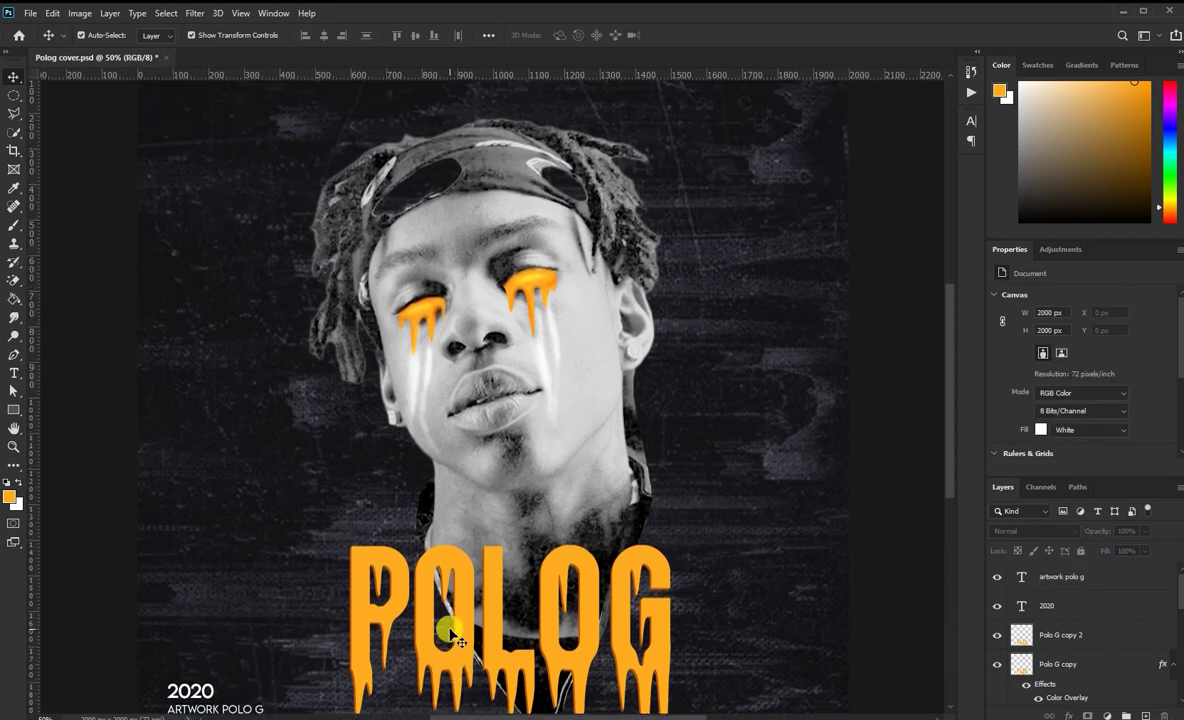
{"action": "scroll", "coordinate": [350, 637], "scroll_direction": "down", "scroll_amount": 1}
{"action": "left_click", "coordinate": [188, 660]}
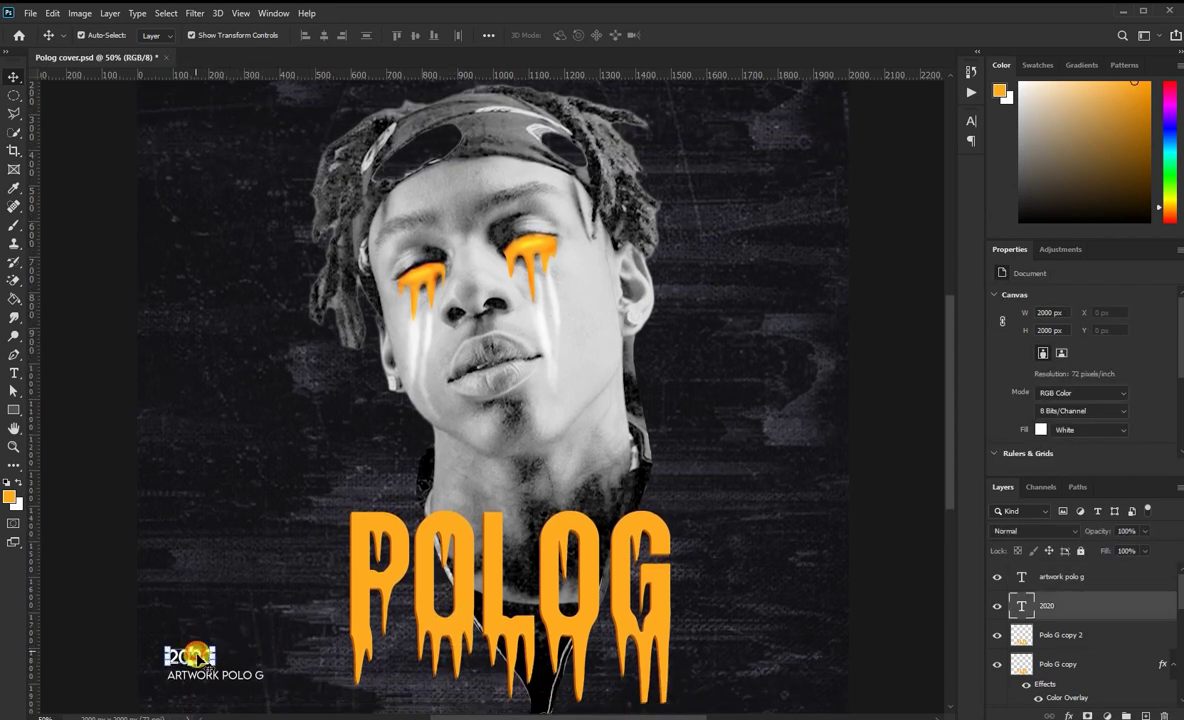
{"action": "left_click", "coordinate": [63, 595]}
{"action": "left_click_drag", "start_coordinate": [195, 660], "coordinate": [216, 124]}
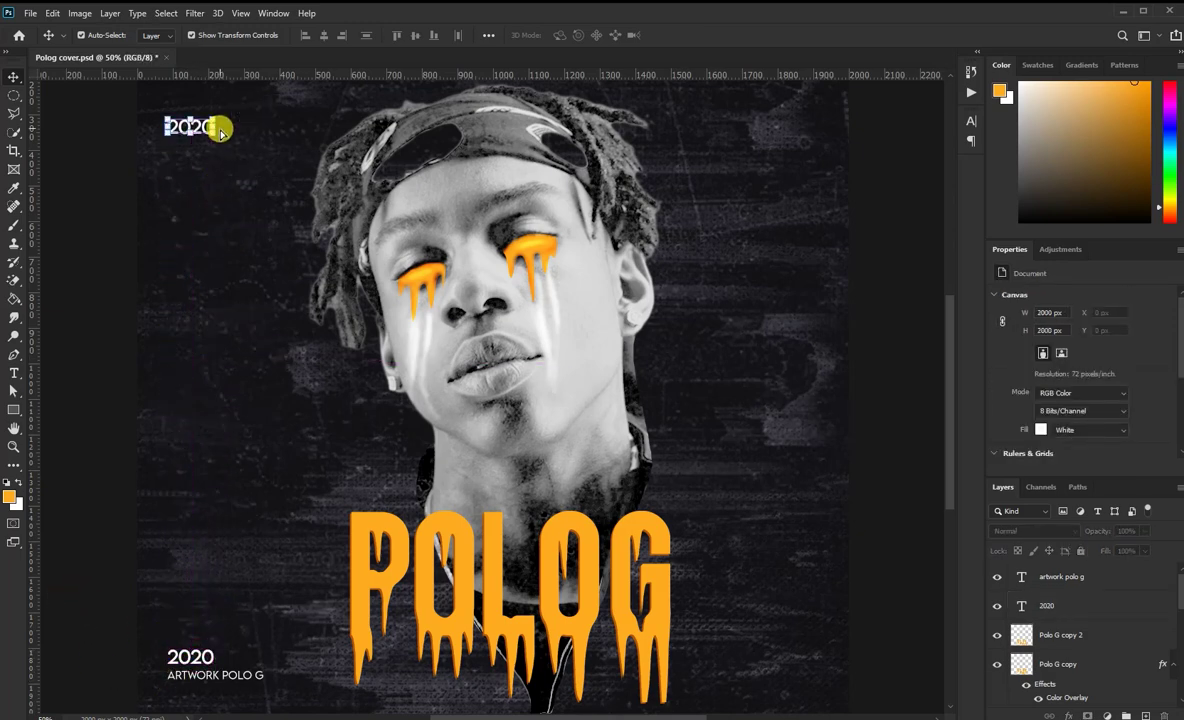
{"action": "scroll", "coordinate": [250, 230], "scroll_direction": "up", "scroll_amount": 5}
{"action": "mouse_move", "coordinate": [200, 276]}
{"action": "left_mouse_down"}
{"action": "mouse_move", "coordinate": [203, 200]}
{"action": "mouse_move", "coordinate": [216, 197]}
{"action": "mouse_move", "coordinate": [191, 212]}
{"action": "left_mouse_up"}
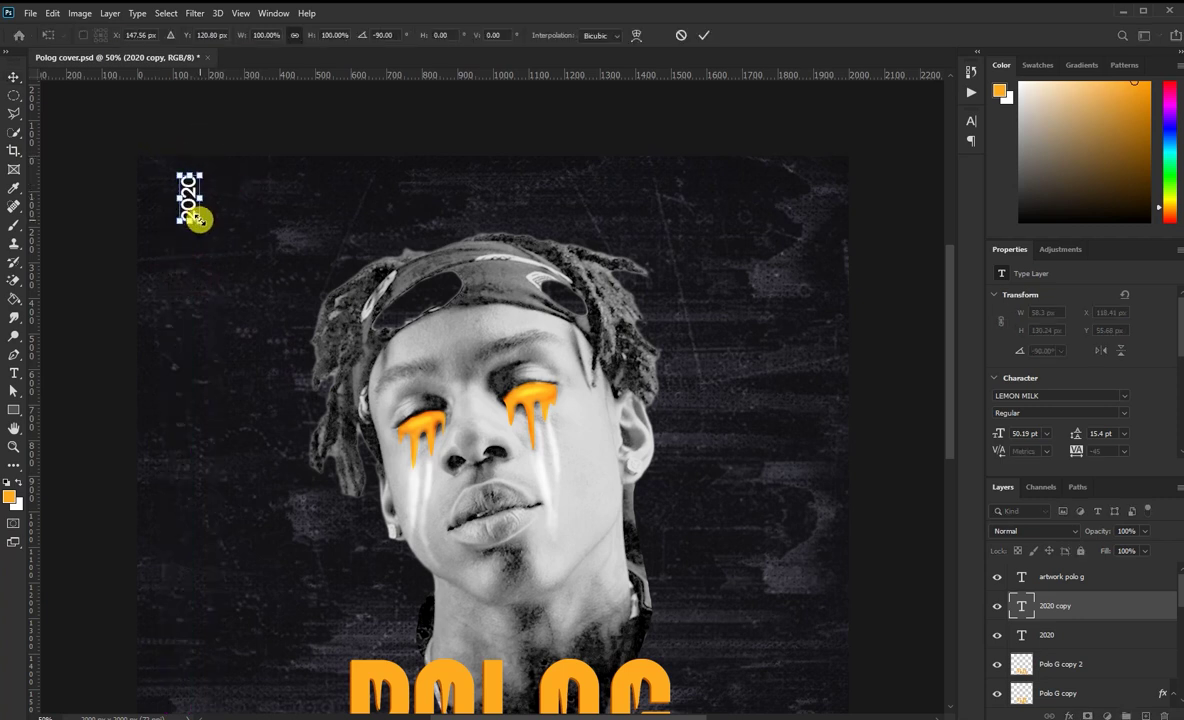
- Rotate the 2020 copy -90° to stand vertically and enlarge it to 68.25 pt
{"action": "left_click_drag", "start_coordinate": [199, 221], "coordinate": [204, 238]}
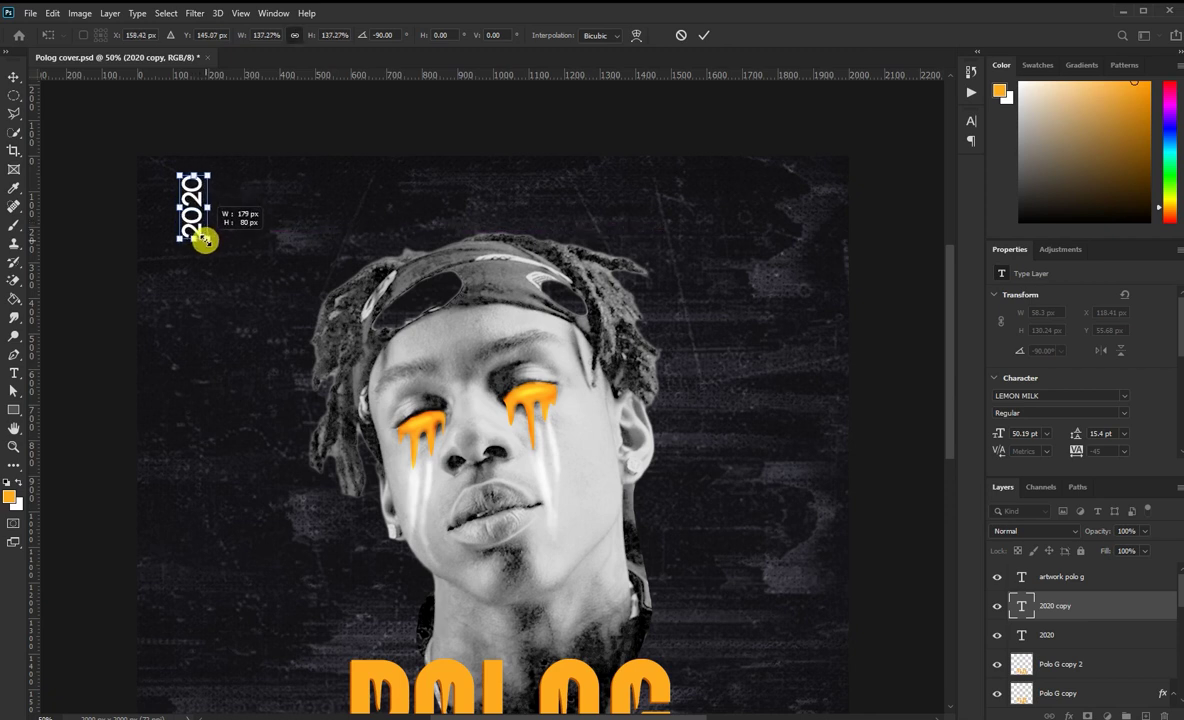
{"action": "left_click", "coordinate": [674, 40]}
{"action": "key", "text": "ctrl+t"}
{"action": "mouse_move", "coordinate": [226, 180]}
{"action": "left_mouse_down"}
{"action": "mouse_move", "coordinate": [169, 157]}
{"action": "mouse_move", "coordinate": [185, 153]}
{"action": "left_mouse_up"}
{"action": "left_click", "coordinate": [704, 35]}
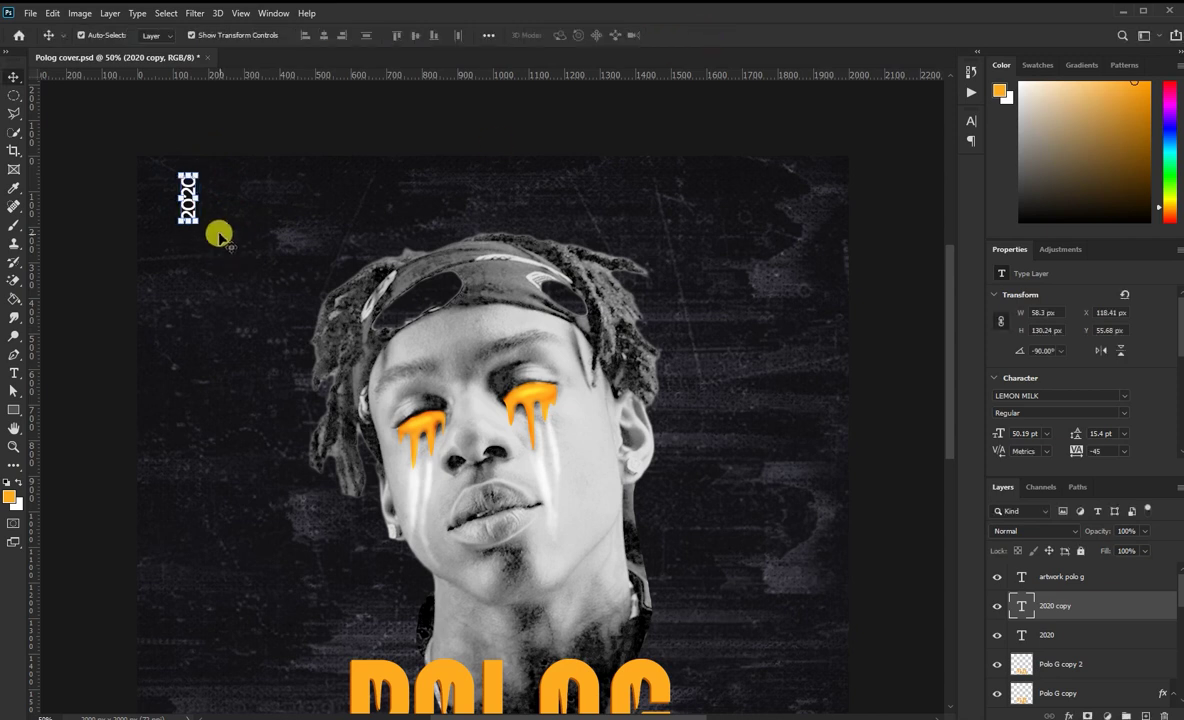
{"action": "left_click_drag", "start_coordinate": [195, 224], "coordinate": [204, 238]}
{"action": "left_click", "coordinate": [700, 35]}
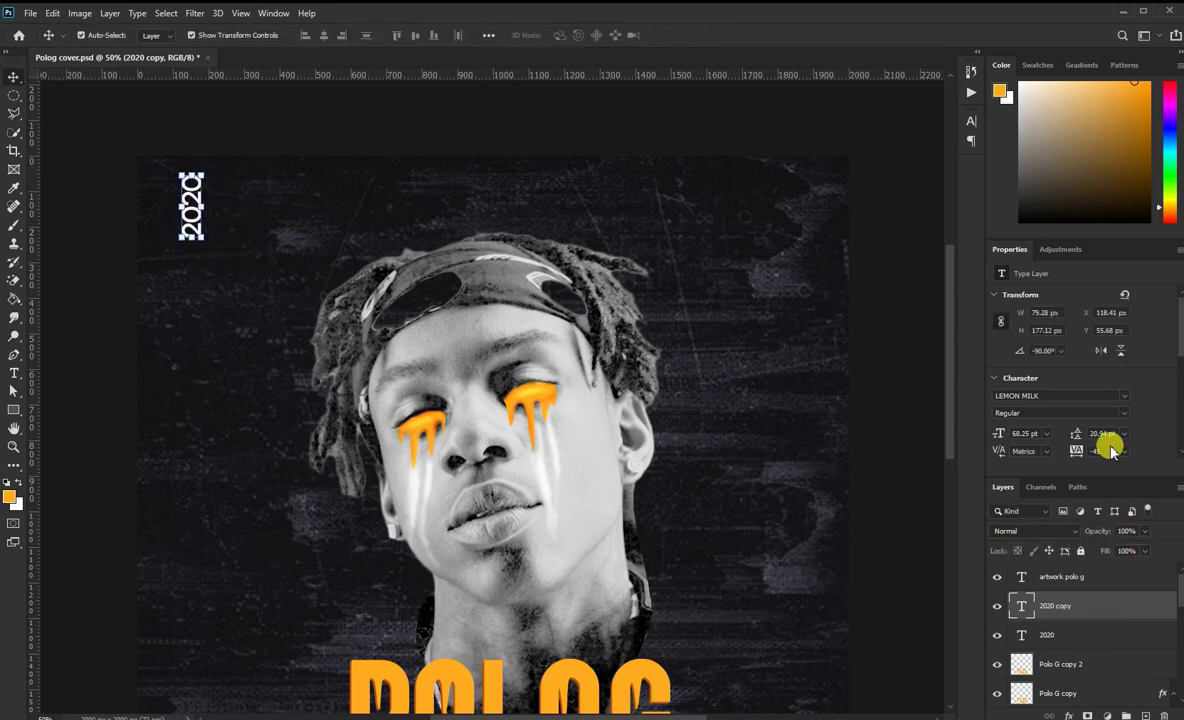
- Set the vertical 2020 copy to LEMON MILK Bold
{"action": "left_click", "coordinate": [1124, 451]}
{"action": "left_click", "coordinate": [1115, 418]}
{"action": "left_click", "coordinate": [1010, 470]}
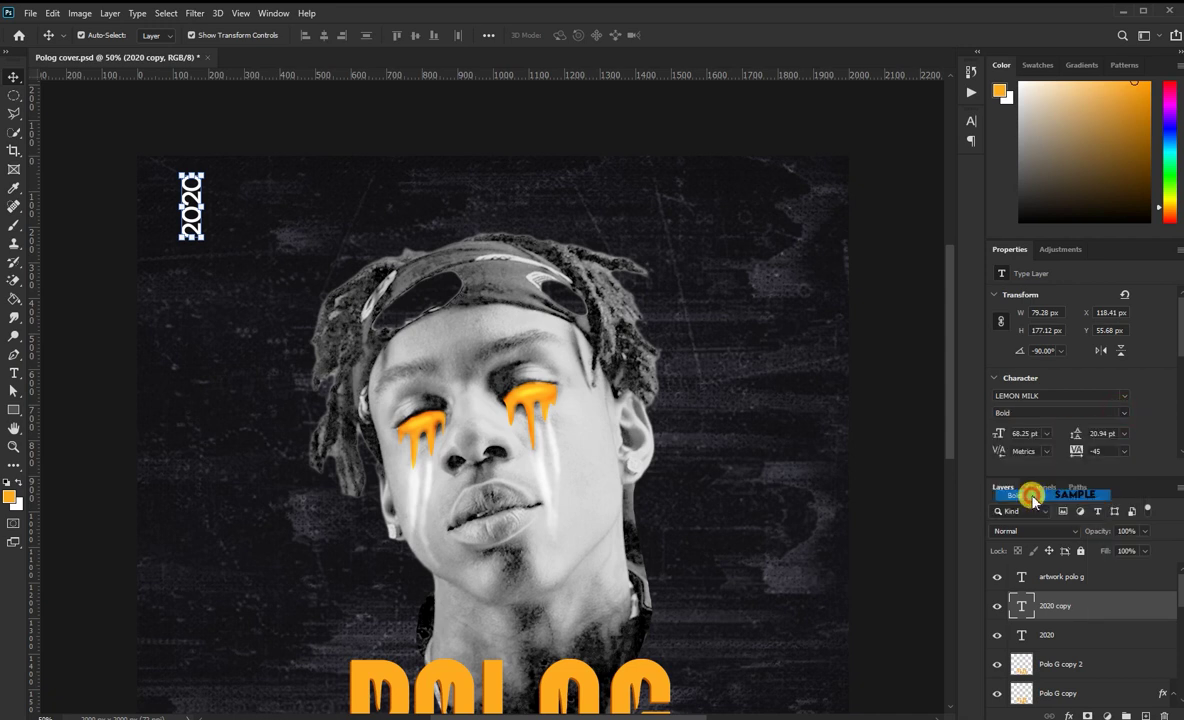
{"action": "left_click", "coordinate": [90, 295]}
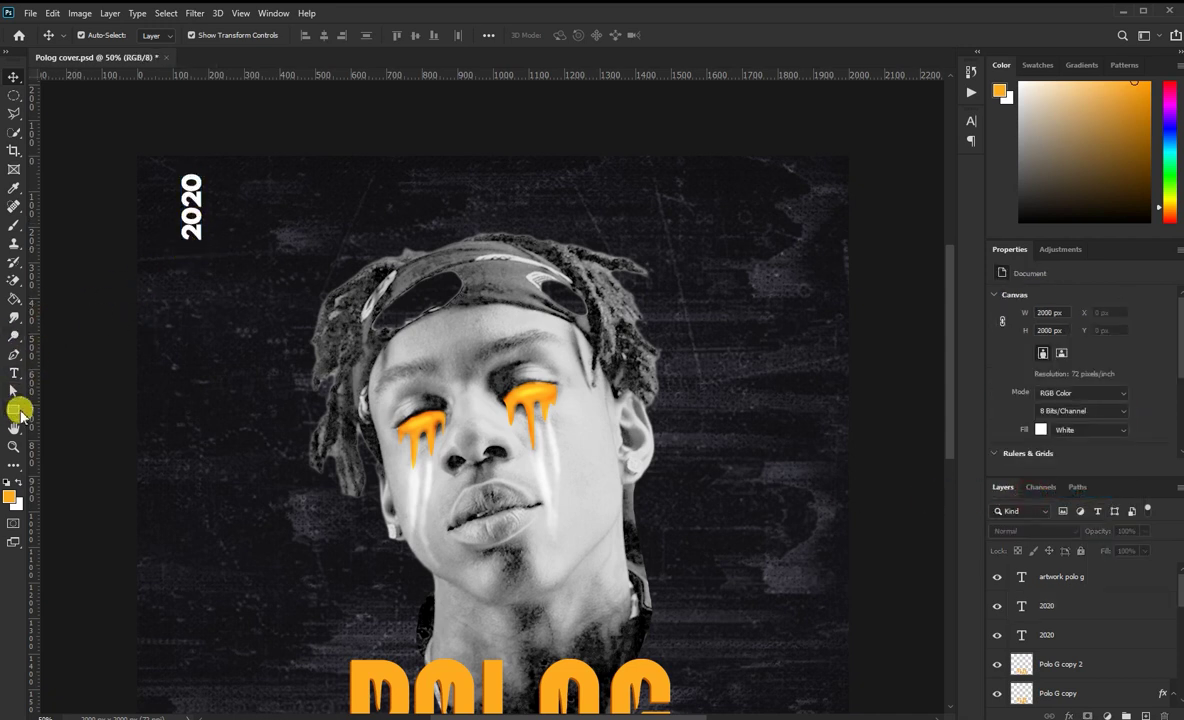
{"action": "left_click", "coordinate": [13, 410]}
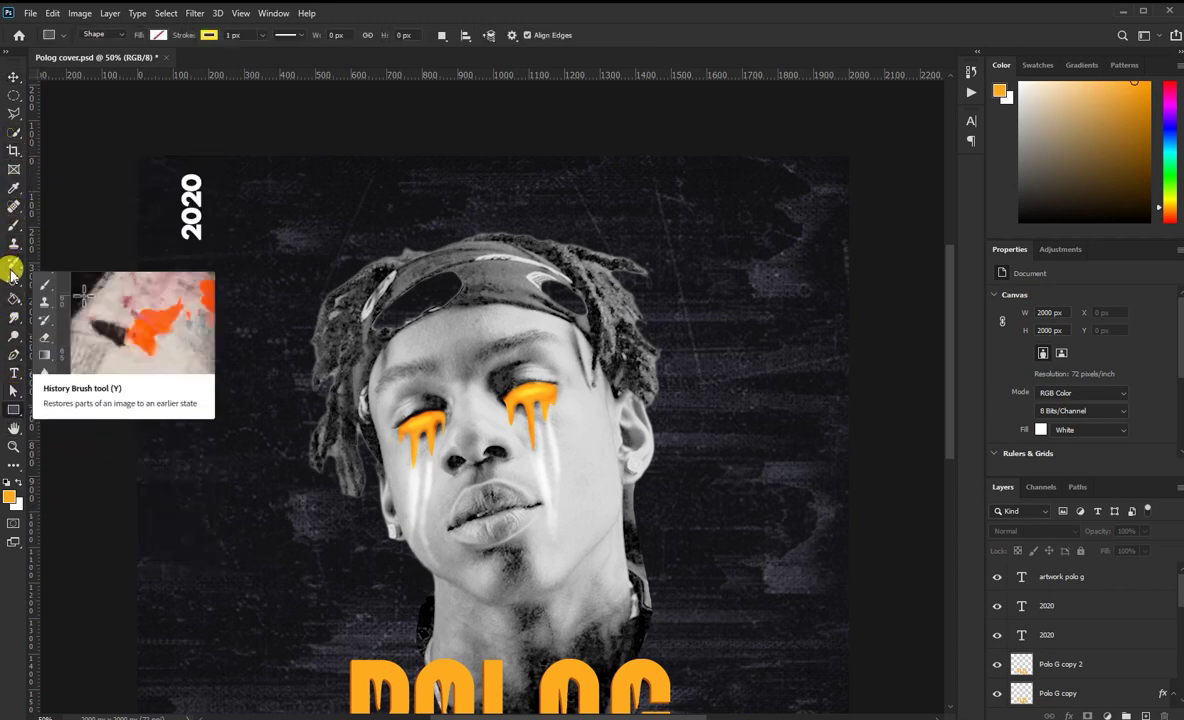
- Draw a thin vertical line down beside the vertical 2020 with the Line tool
{"action": "right_click", "coordinate": [13, 410]}
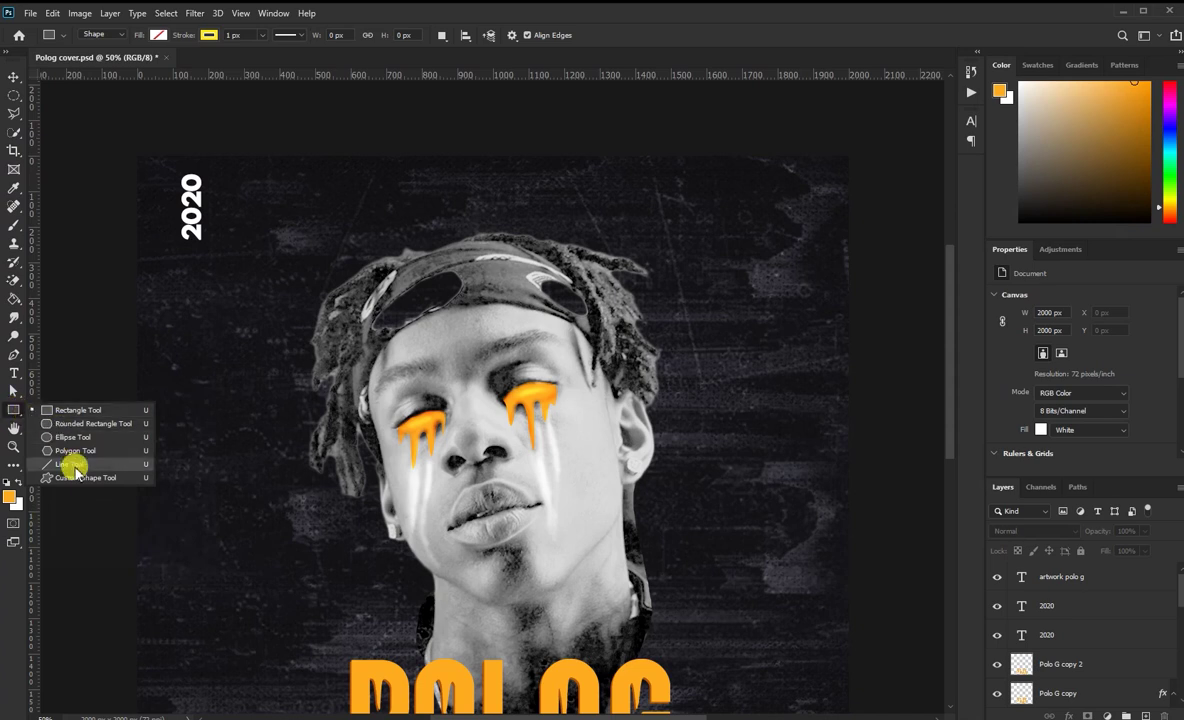
{"action": "left_click", "coordinate": [60, 430]}
{"action": "left_click_drag", "start_coordinate": [213, 175], "coordinate": [209, 335]}
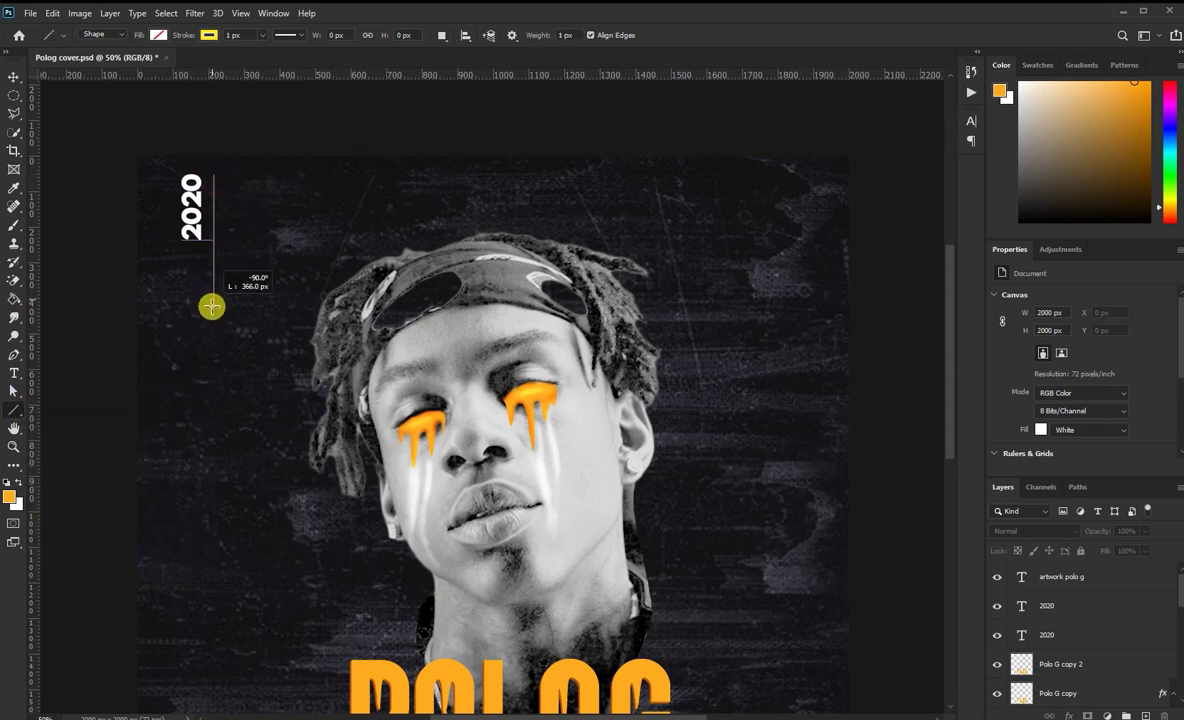
{"action": "left_click", "coordinate": [13, 77]}
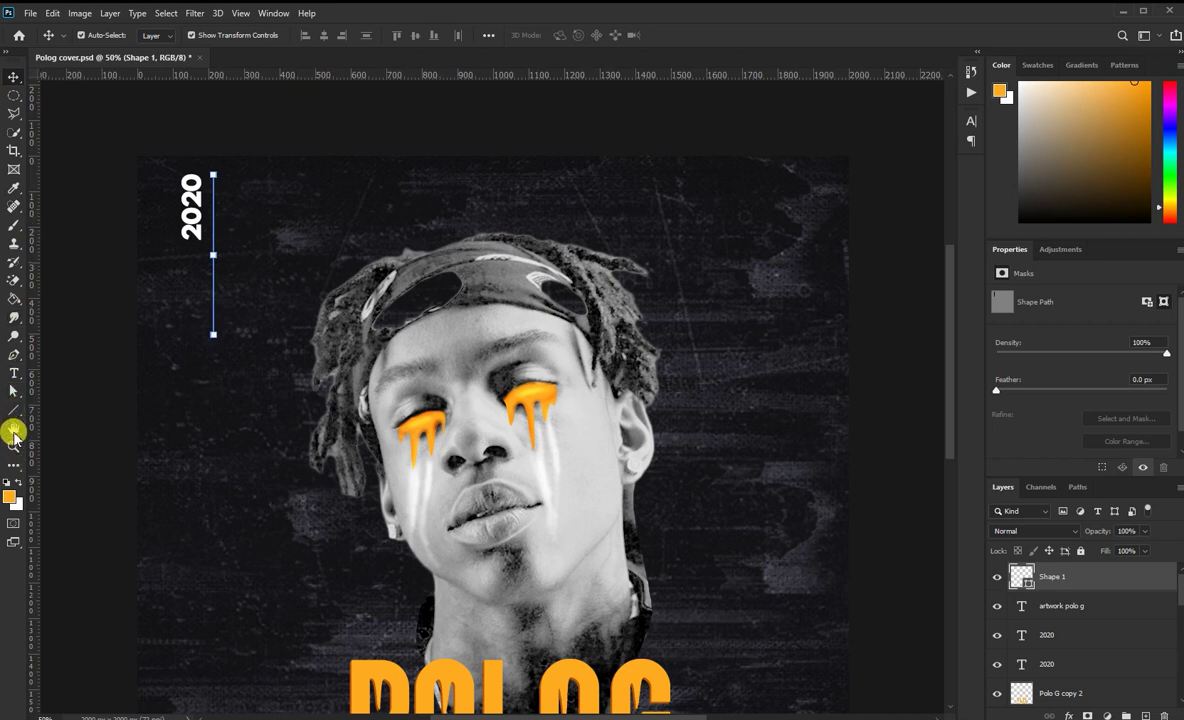
- Select the Shape 1 line layer and check its stroke colour options
{"action": "left_click", "coordinate": [13, 418]}
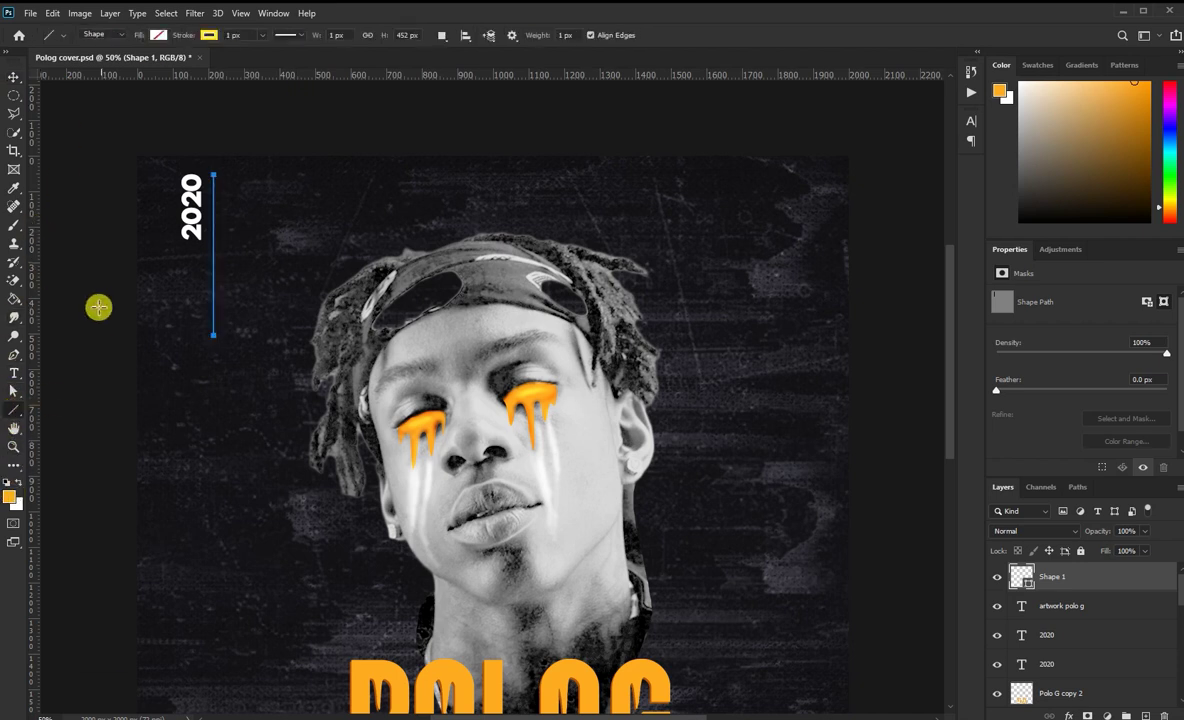
{"action": "left_click", "coordinate": [13, 77]}
{"action": "left_click", "coordinate": [101, 218]}
{"action": "scroll", "coordinate": [120, 270], "scroll_direction": "down", "scroll_amount": 1}
{"action": "scroll", "coordinate": [170, 323], "scroll_direction": "down", "scroll_amount": 1}
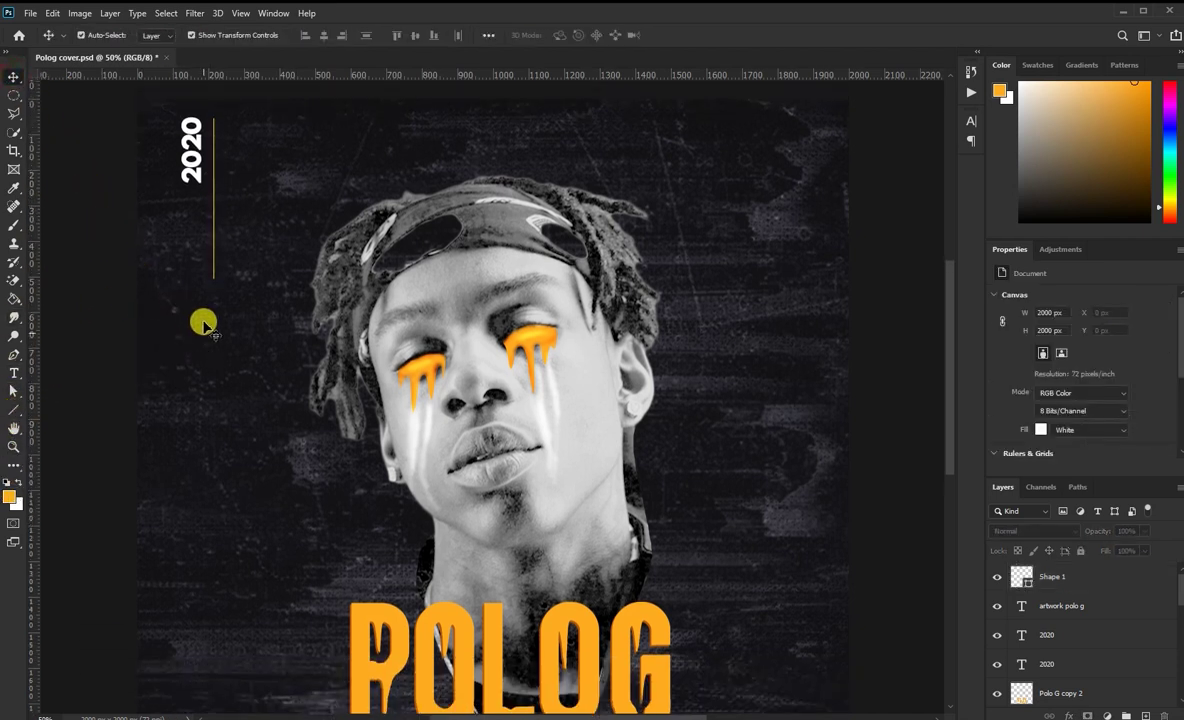
{"action": "left_click", "coordinate": [213, 267]}
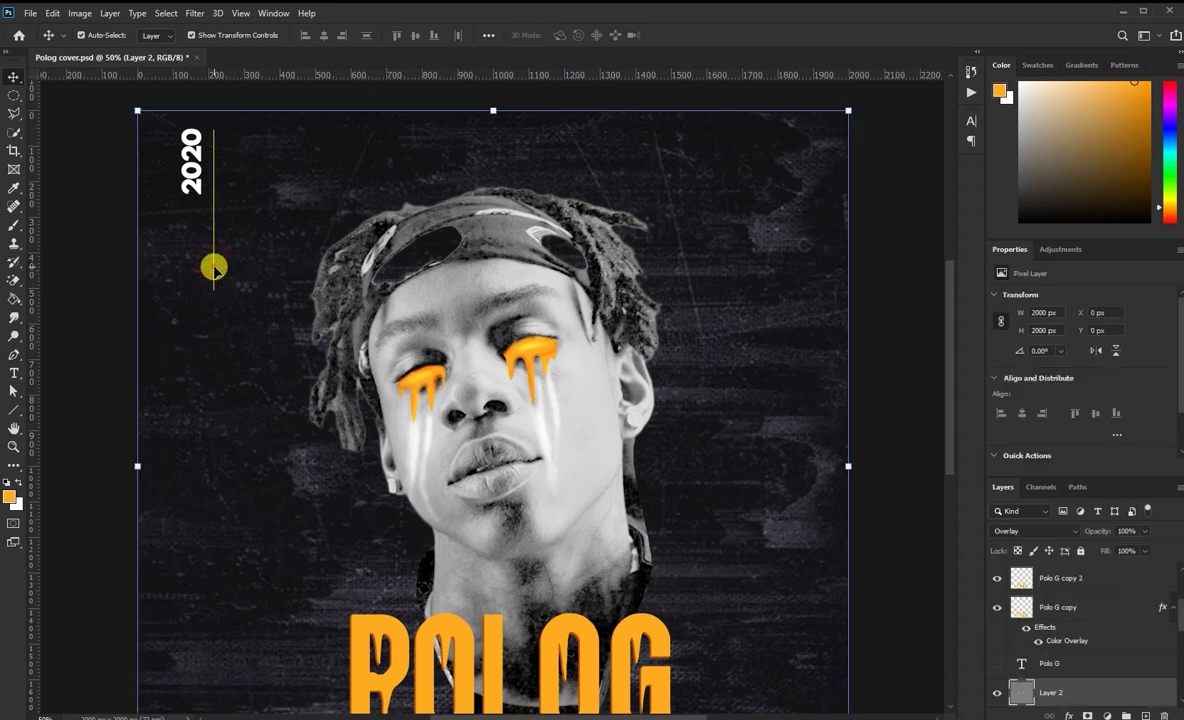
{"action": "scroll", "coordinate": [1057, 577], "scroll_direction": "up", "scroll_amount": 3}
{"action": "left_click", "coordinate": [1050, 577]}
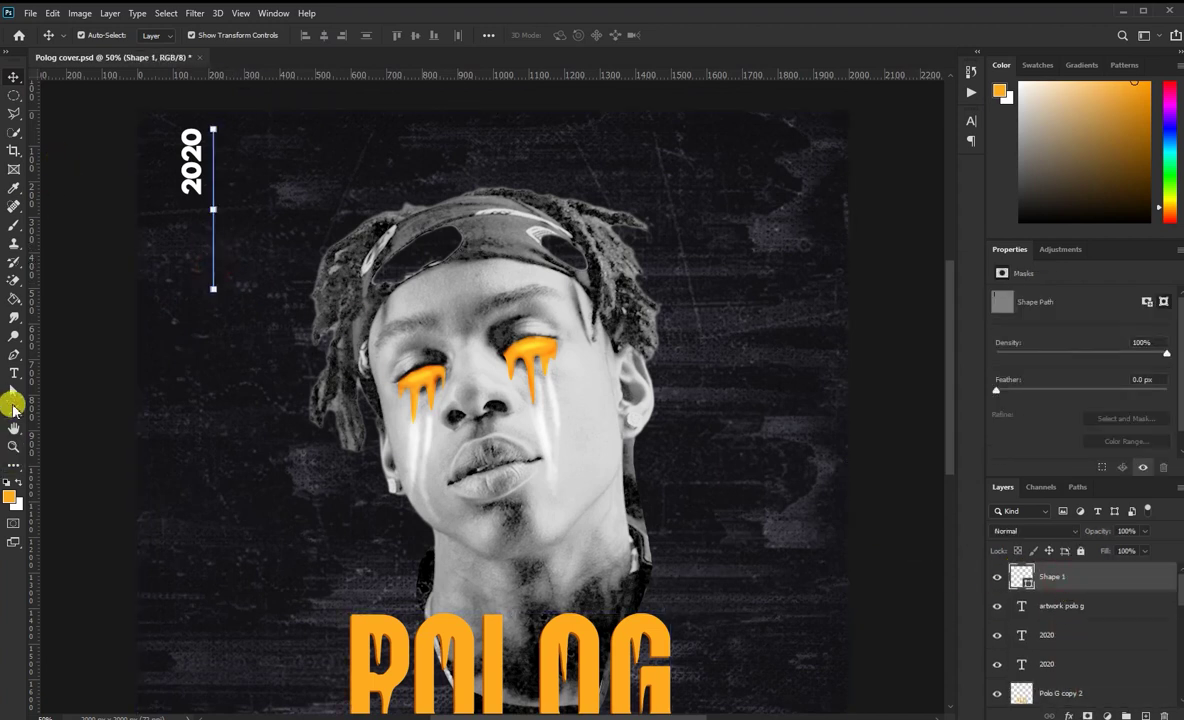
{"action": "left_click", "coordinate": [13, 410]}
{"action": "left_click", "coordinate": [208, 35]}
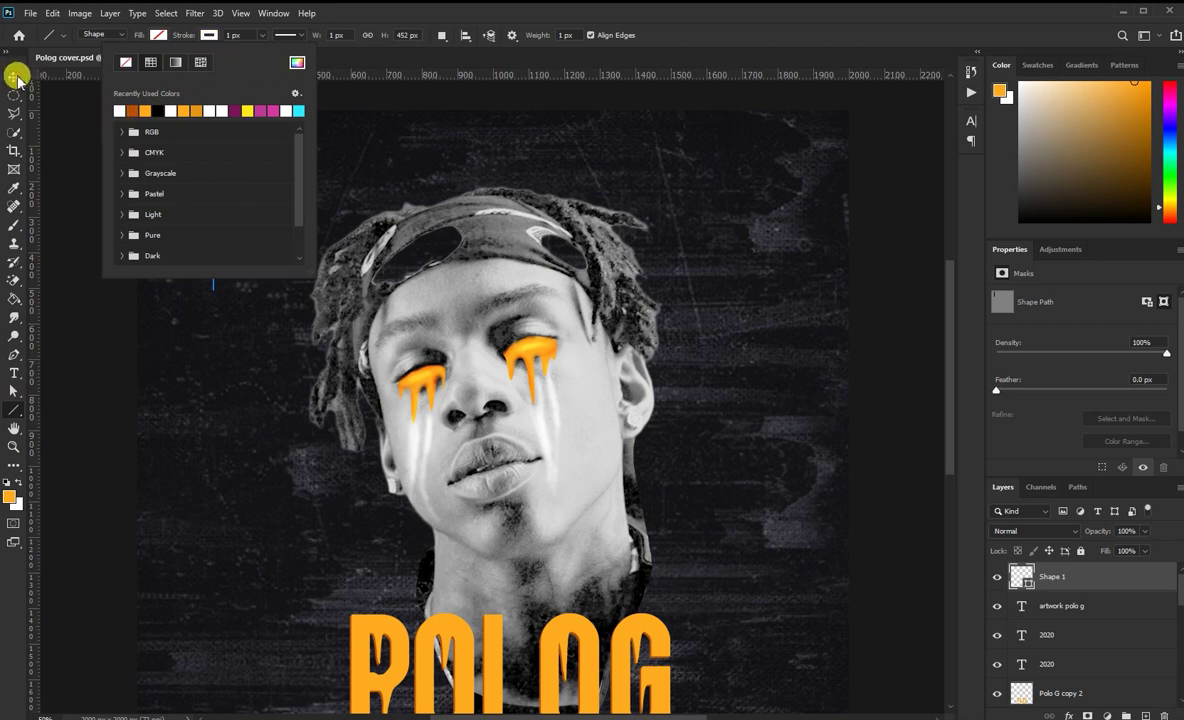
{"action": "left_click", "coordinate": [14, 76]}
- Nudge the vertical 2020 text slightly upward
{"action": "left_click", "coordinate": [84, 150]}
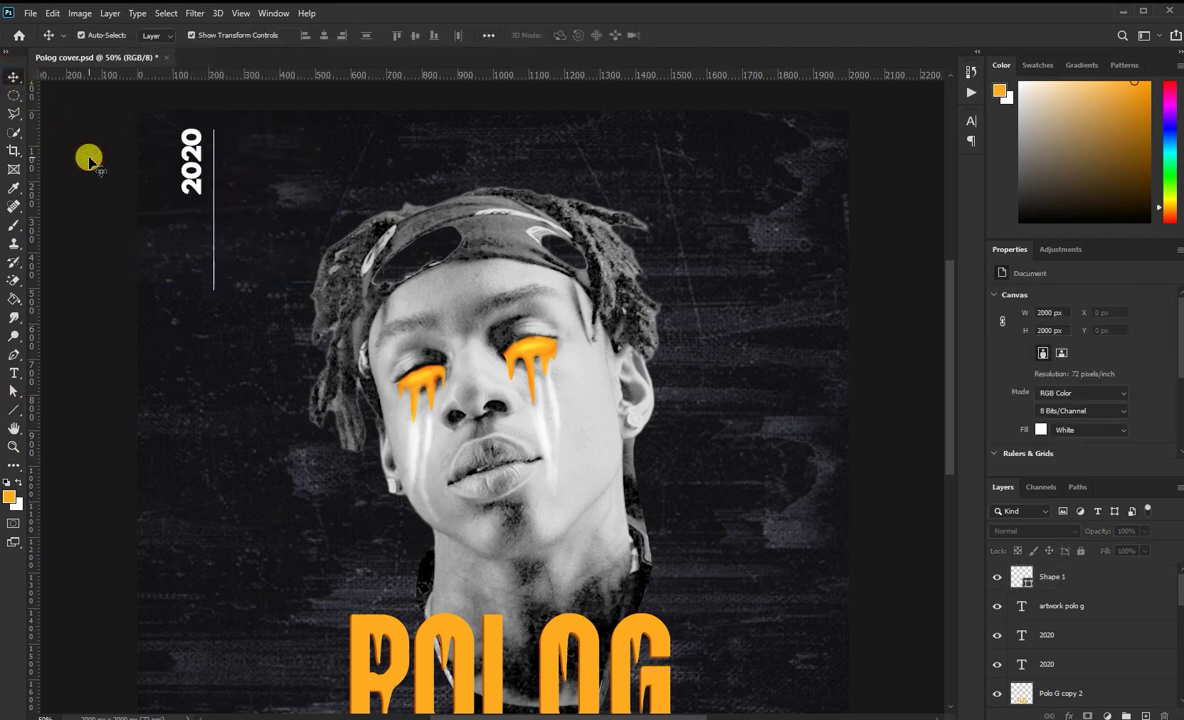
{"action": "left_click", "coordinate": [186, 172]}
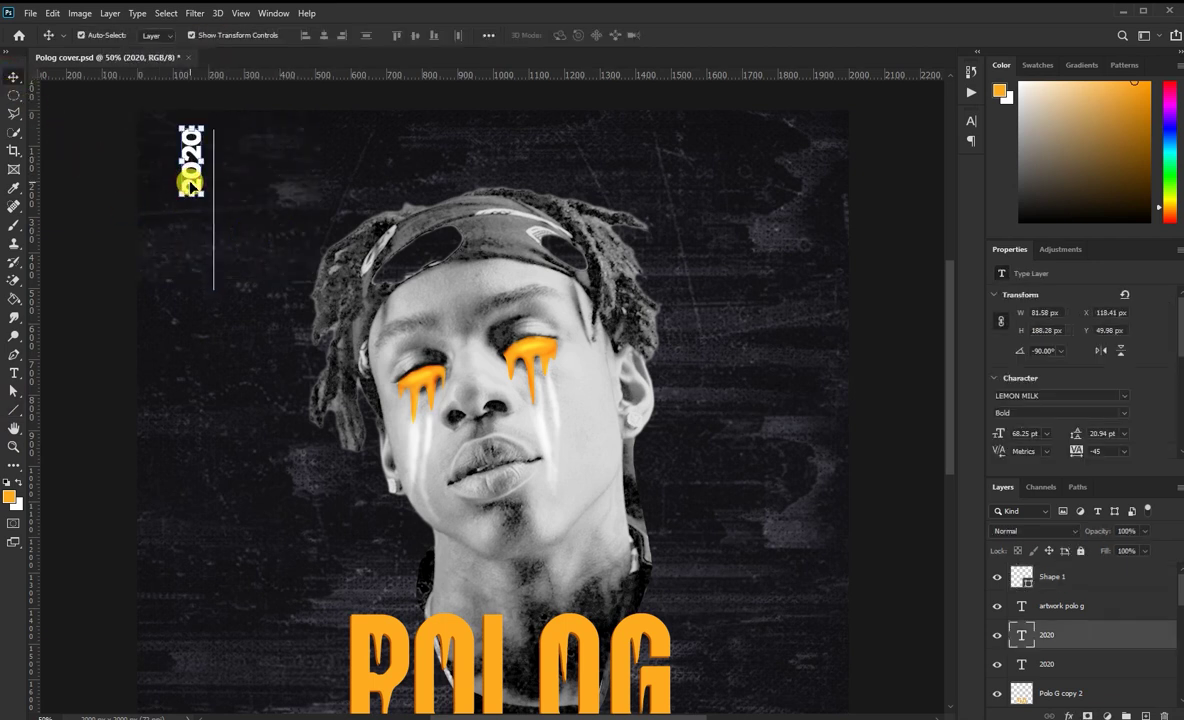
{"action": "left_click_drag", "start_coordinate": [185, 164], "coordinate": [185, 162]}
- Copy ARTWORK POLO G up to the top beside the vertical line
{"action": "left_click", "coordinate": [88, 235]}
{"action": "scroll", "coordinate": [100, 270], "scroll_direction": "down", "scroll_amount": 3}
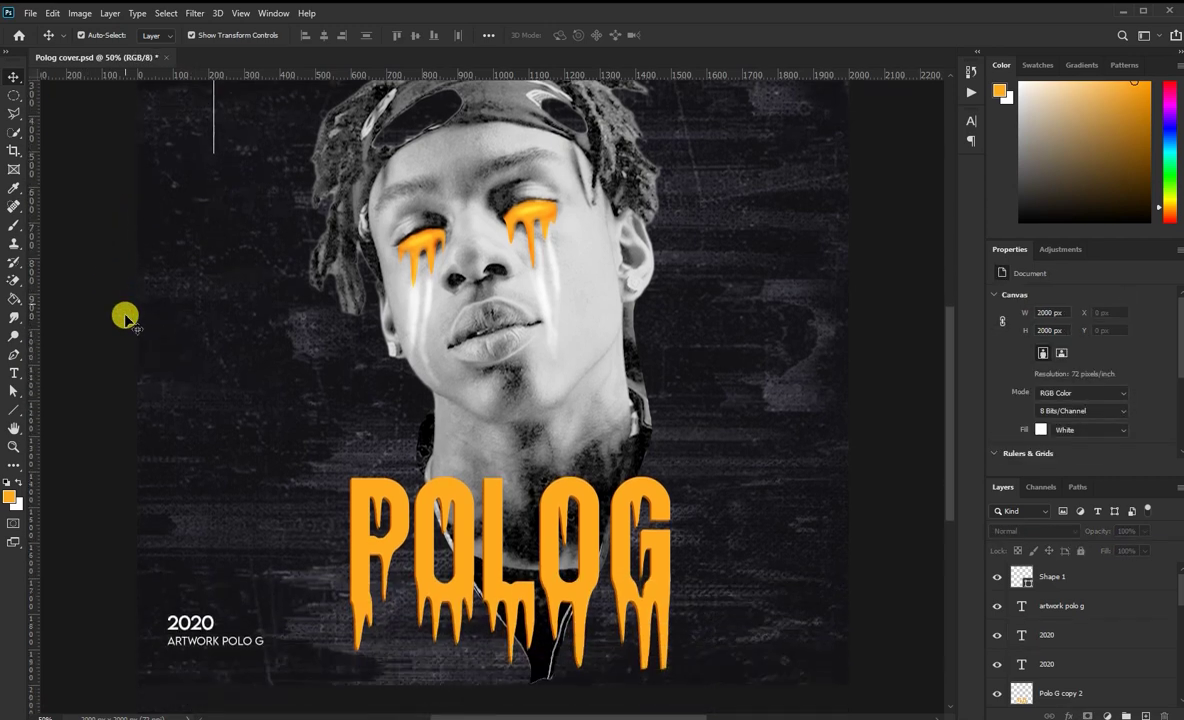
{"action": "mouse_move", "coordinate": [215, 645]}
{"action": "left_mouse_down"}
{"action": "mouse_move", "coordinate": [283, 141]}
{"action": "mouse_move", "coordinate": [274, 134]}
{"action": "left_mouse_up"}
- Widen the top ARTWORK POLO G tracking to 230 and shrink it to 18.19 pt
{"action": "left_click", "coordinate": [1126, 452]}
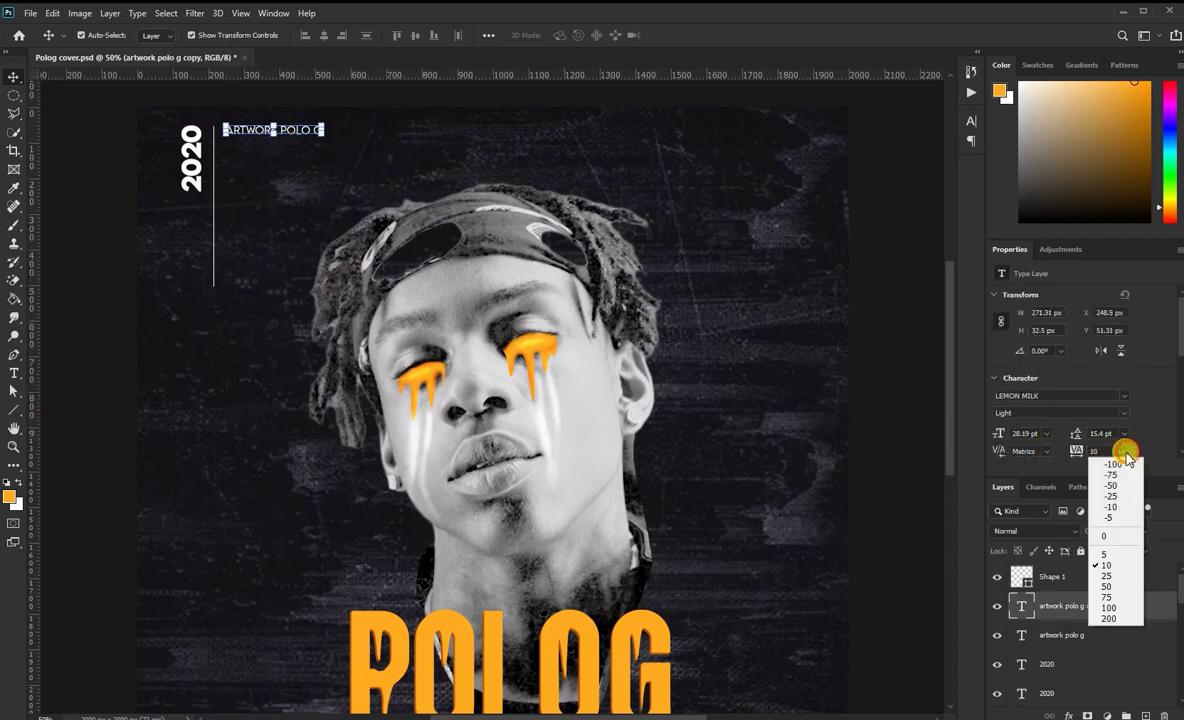
{"action": "left_click", "coordinate": [1107, 586]}
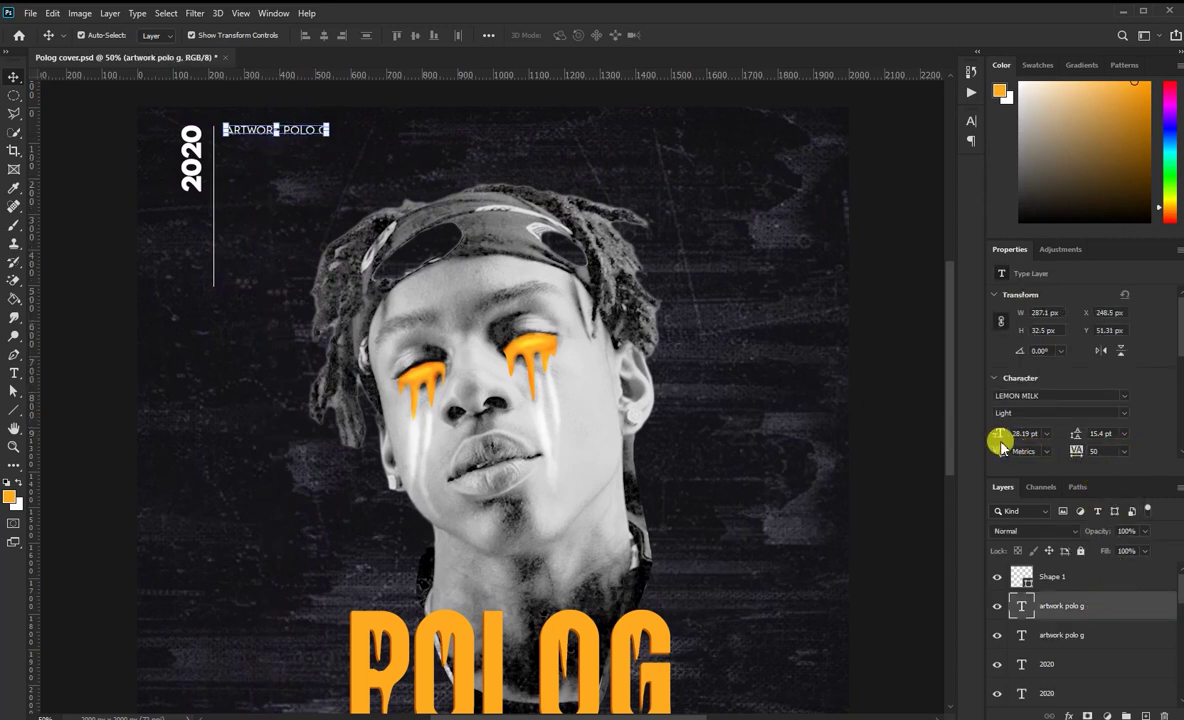
{"action": "left_click_drag", "start_coordinate": [999, 433], "coordinate": [997, 434]}
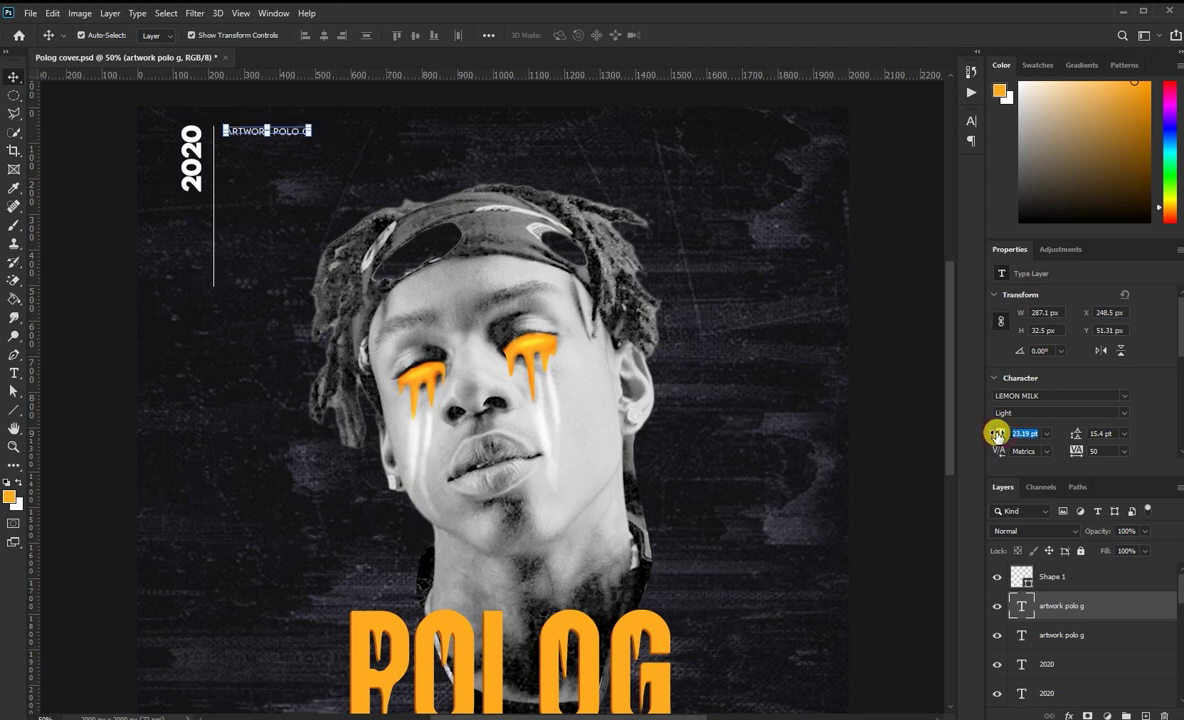
{"action": "left_click", "coordinate": [901, 402]}
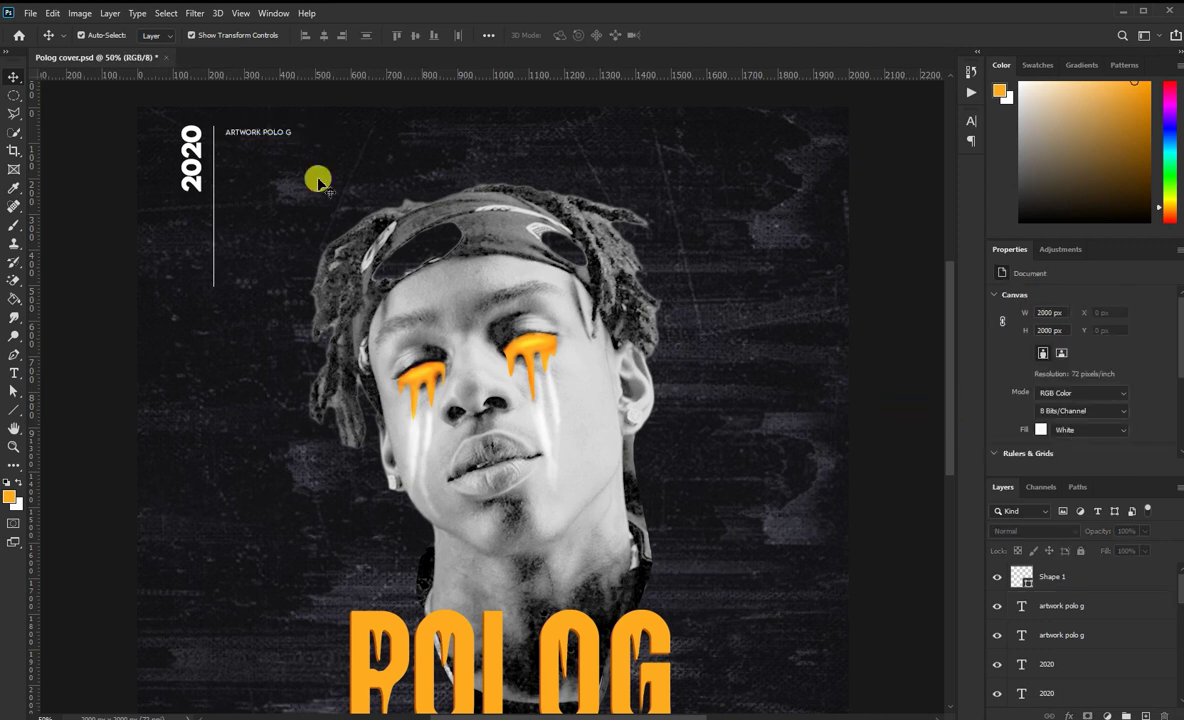
{"action": "double_click", "coordinate": [262, 133]}
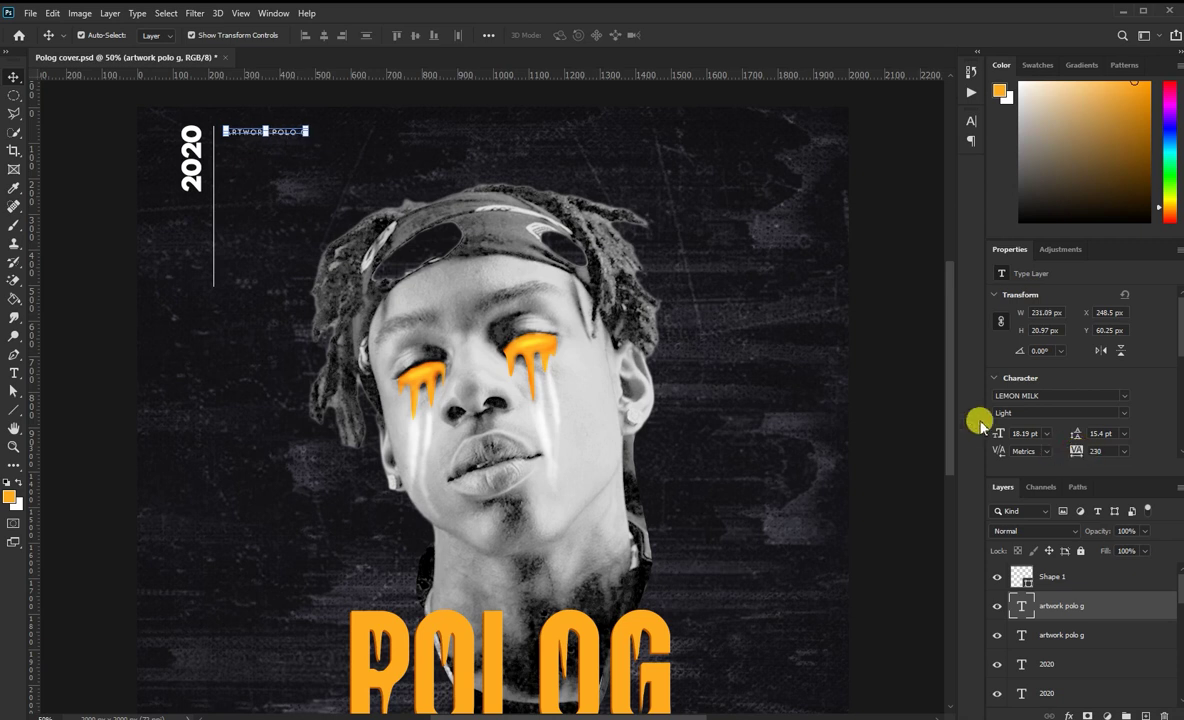
{"action": "left_click", "coordinate": [860, 370]}
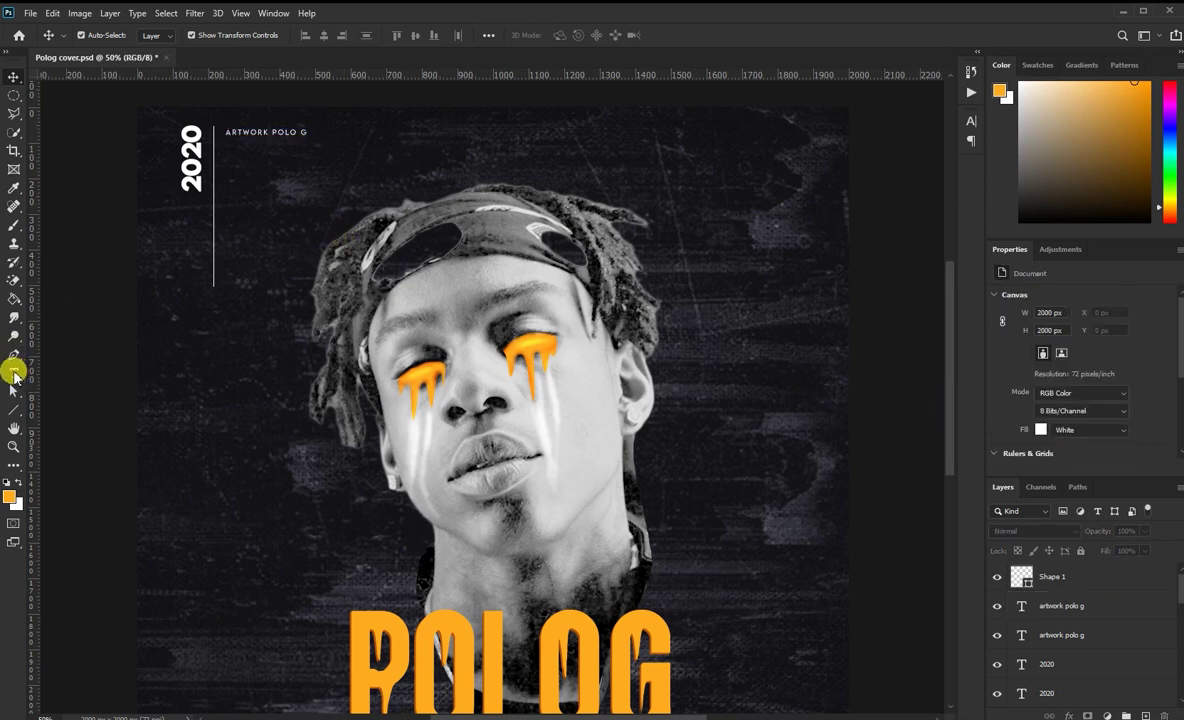
- Duplicate ARTWORK POLO G one line below and retype it as LEARNDESIGN2020
{"action": "left_click_drag", "start_coordinate": [256, 129], "coordinate": [254, 146]}
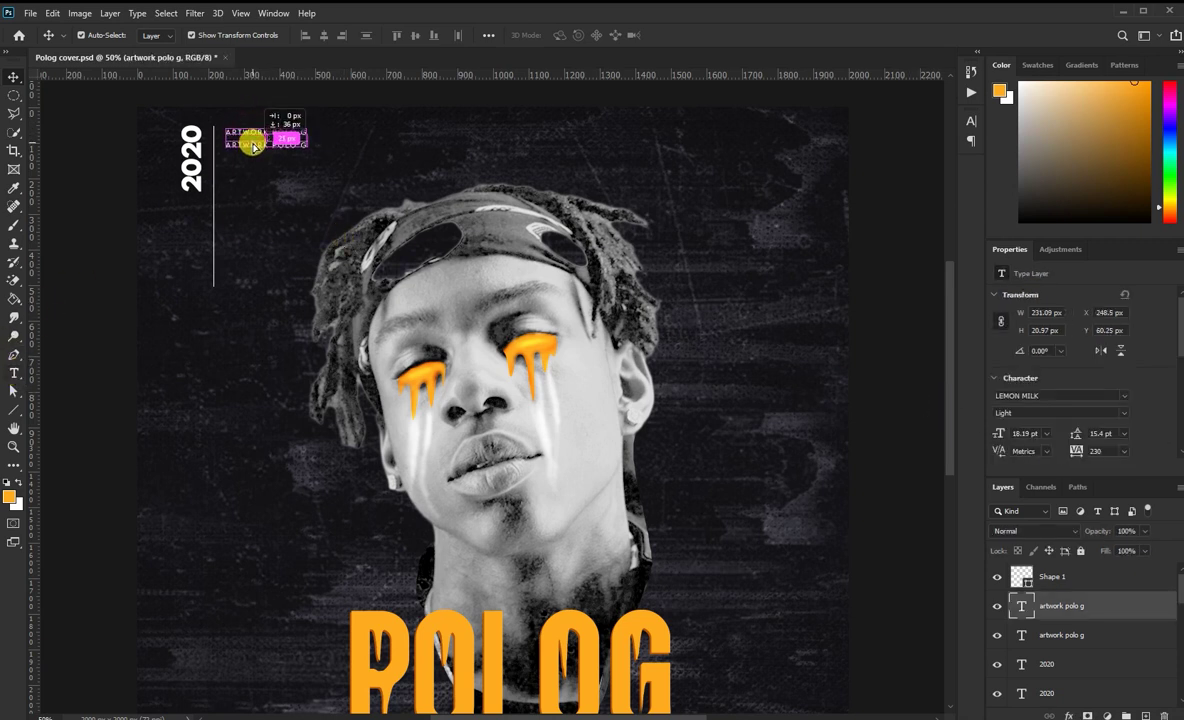
{"action": "left_click", "coordinate": [14, 372]}
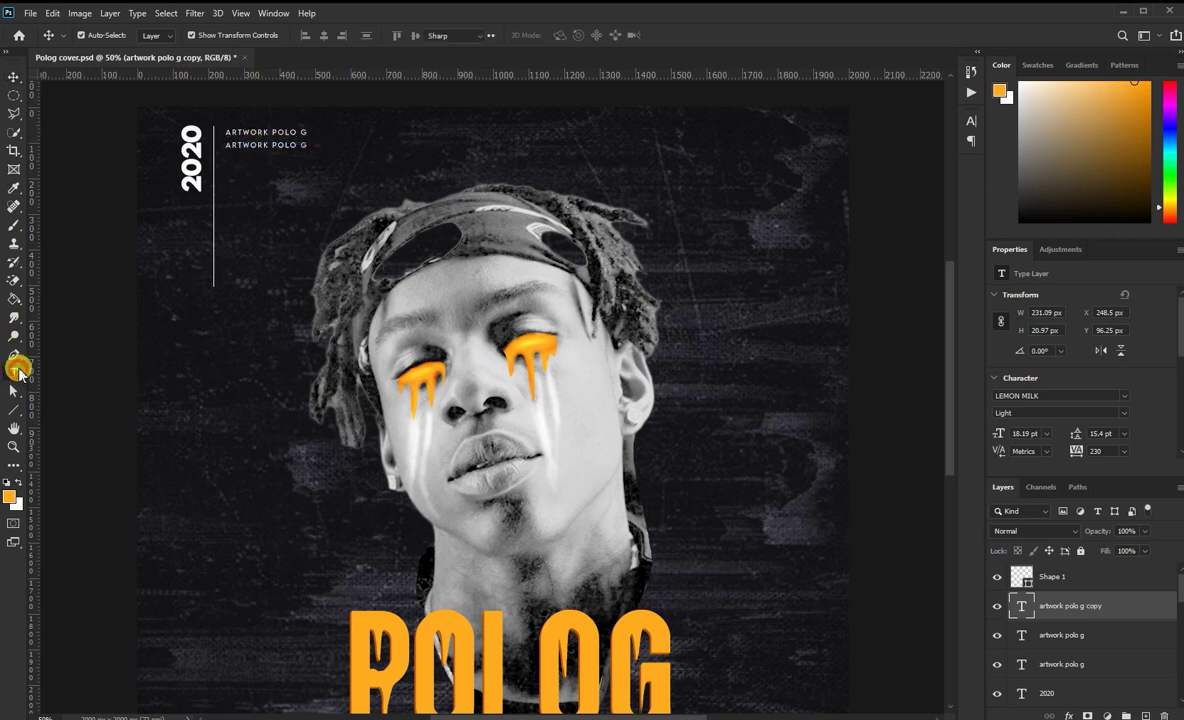
{"action": "triple_click", "coordinate": [227, 145]}
{"action": "type", "text": "LEARNDESIGN2020"}
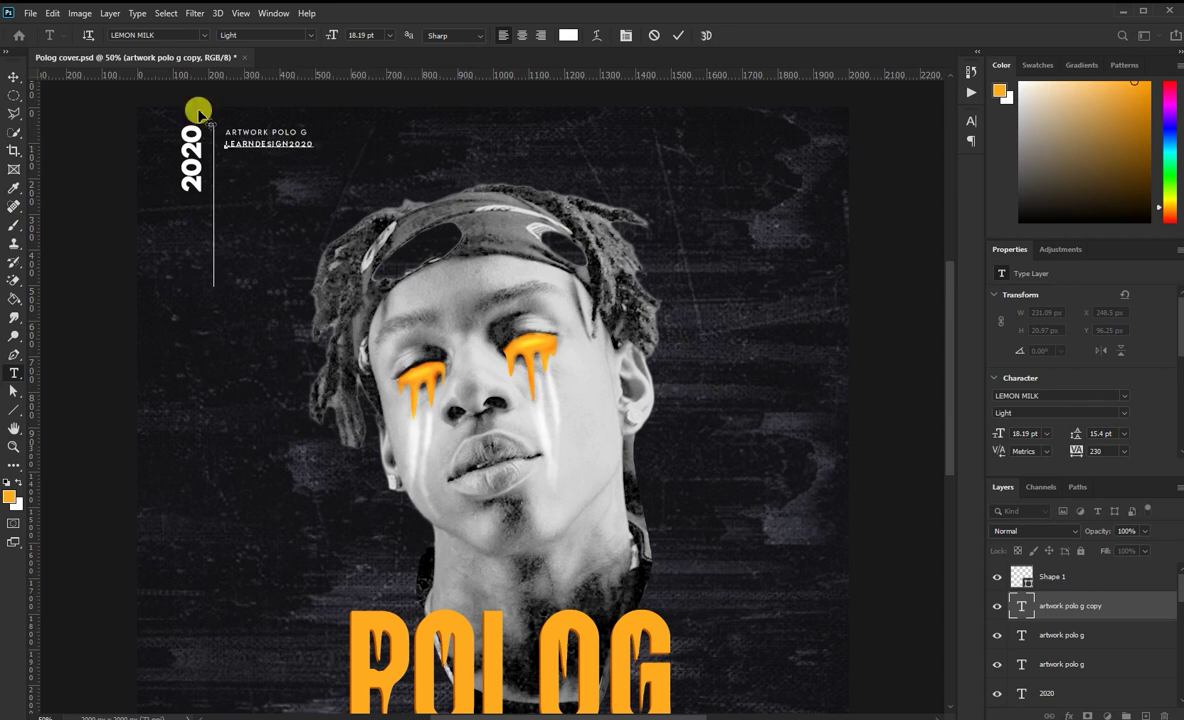
{"action": "double_click", "coordinate": [291, 145]}
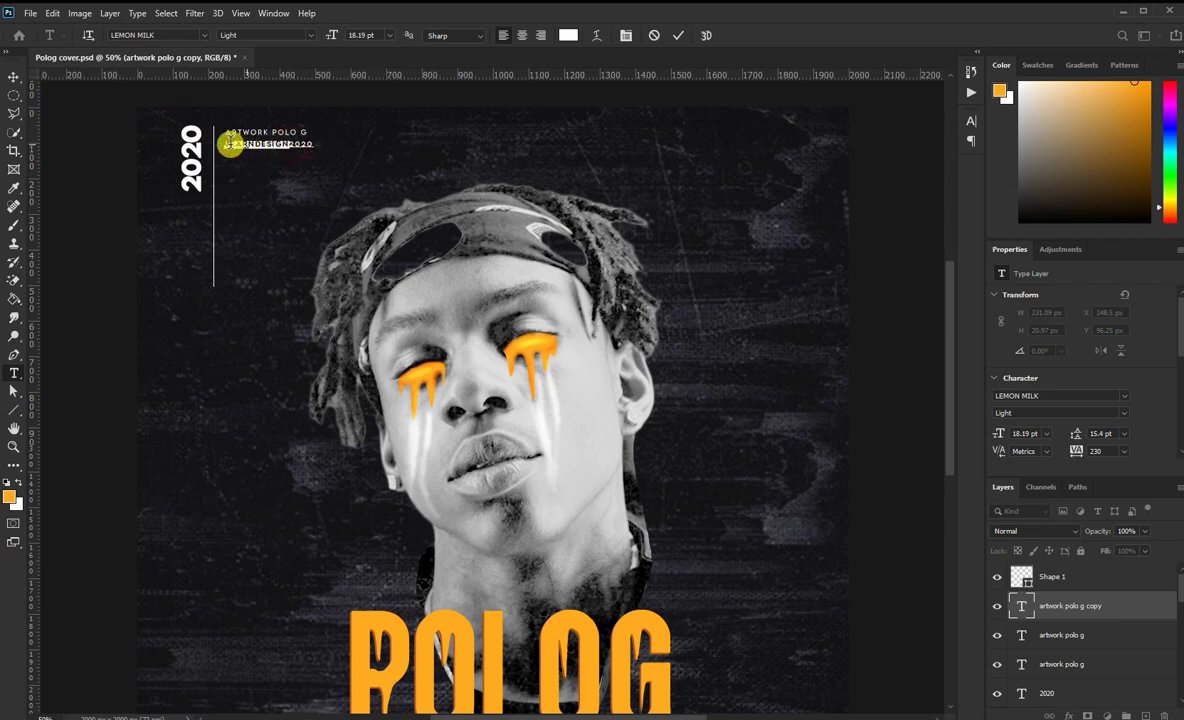
- Make LEARNDESIGN bold and enlarge it to 28.19 pt
{"action": "scroll", "coordinate": [1150, 420], "scroll_direction": "down", "scroll_amount": 1}
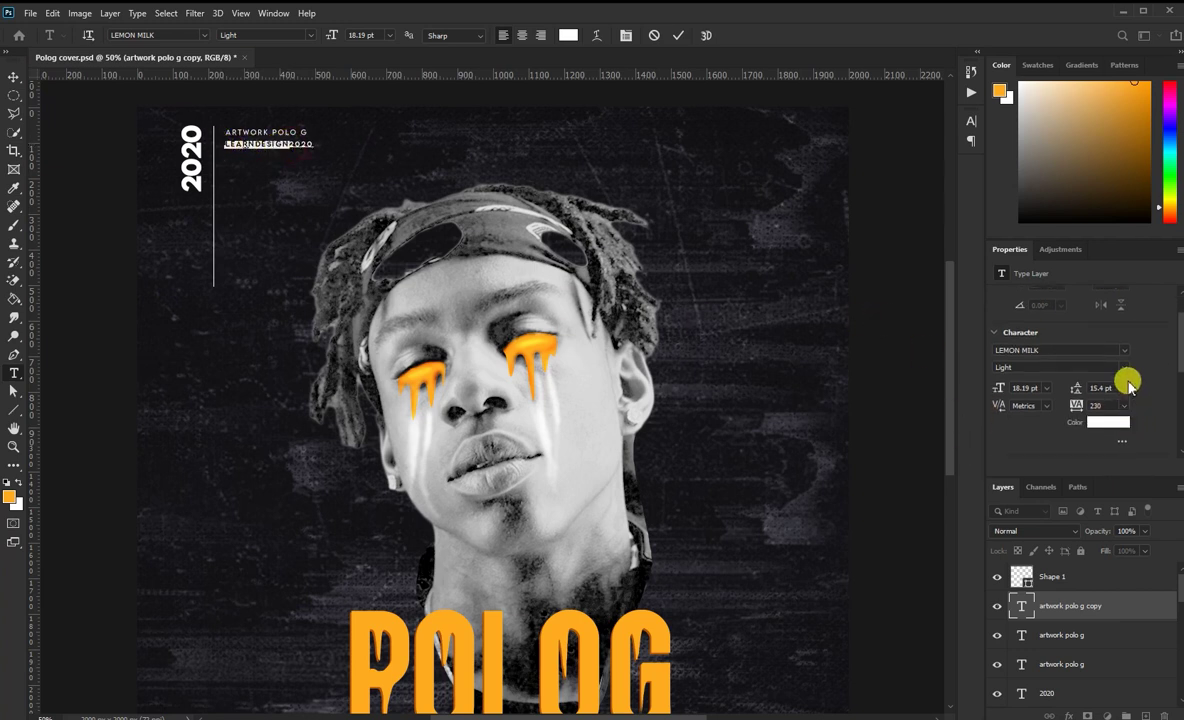
{"action": "left_click", "coordinate": [1123, 367]}
{"action": "left_click", "coordinate": [1010, 432]}
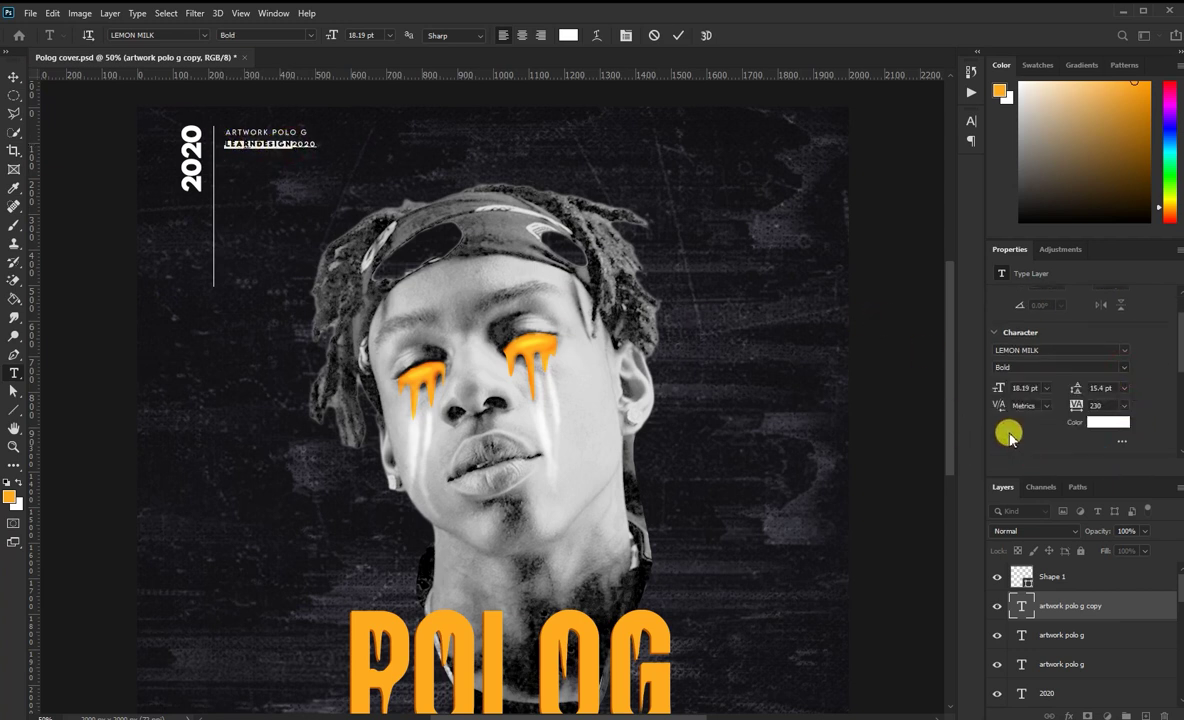
{"action": "left_click", "coordinate": [678, 35]}
{"action": "left_click_drag", "start_coordinate": [1002, 389], "coordinate": [1006, 385]}
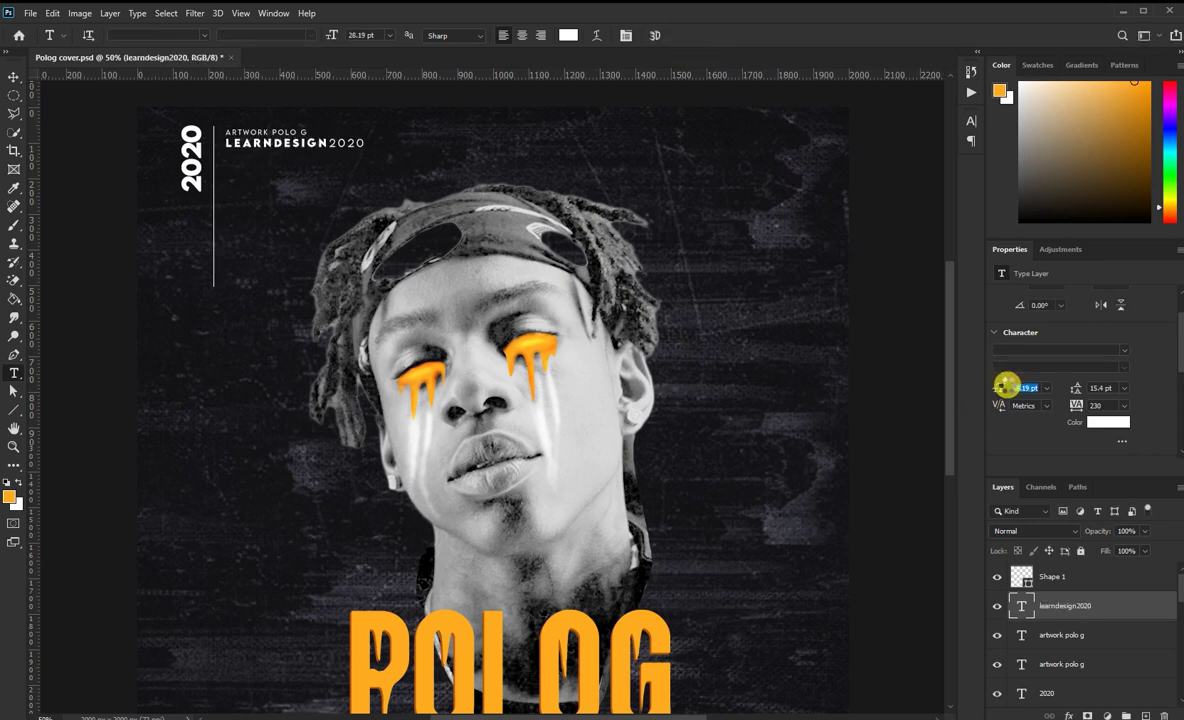
{"action": "left_click", "coordinate": [13, 76]}
{"action": "scroll", "coordinate": [108, 270], "scroll_direction": "down", "scroll_amount": 3}
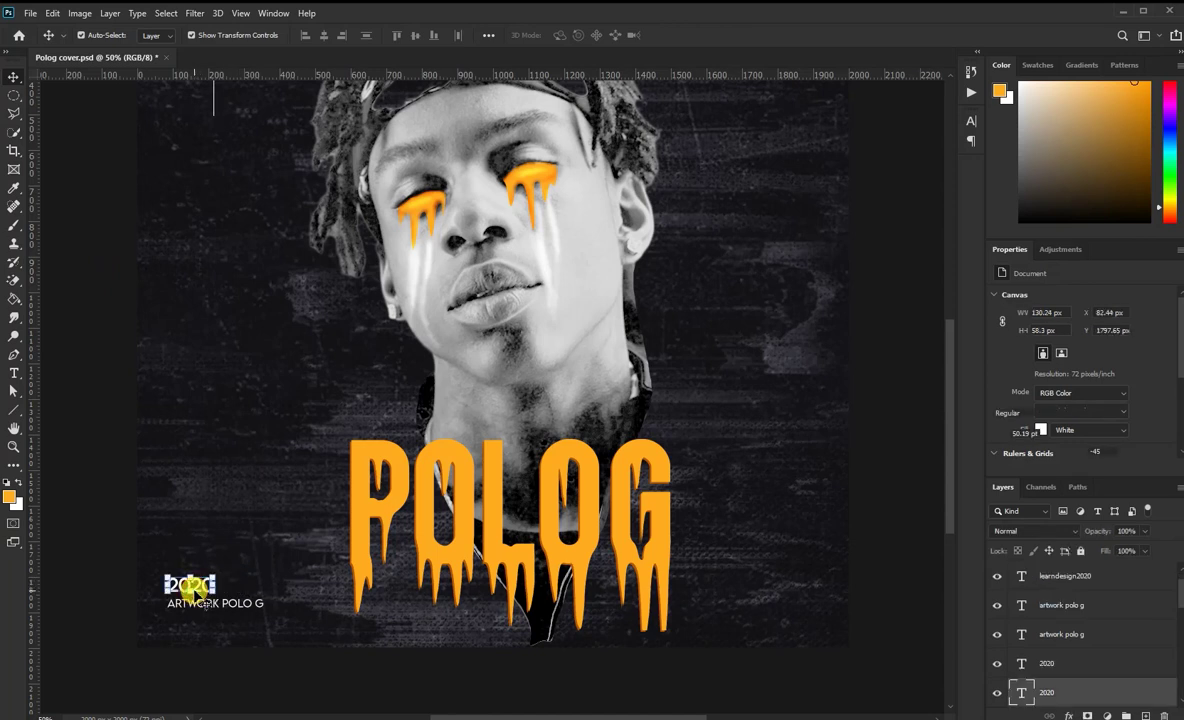
- Place a copy of the lower-left 2020 text at the cover's bottom-right
{"action": "left_click_drag", "start_coordinate": [183, 585], "coordinate": [370, 594]}
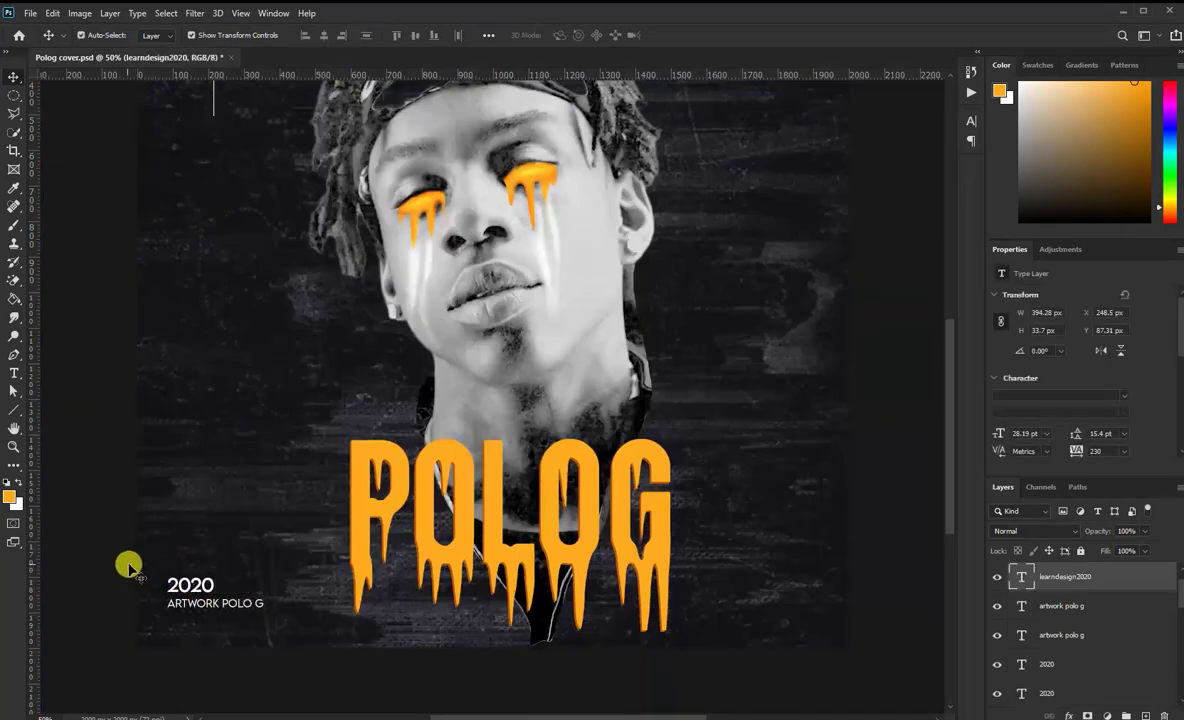
{"action": "double_click", "coordinate": [190, 585]}
{"action": "left_click_drag", "start_coordinate": [203, 588], "coordinate": [812, 591]}
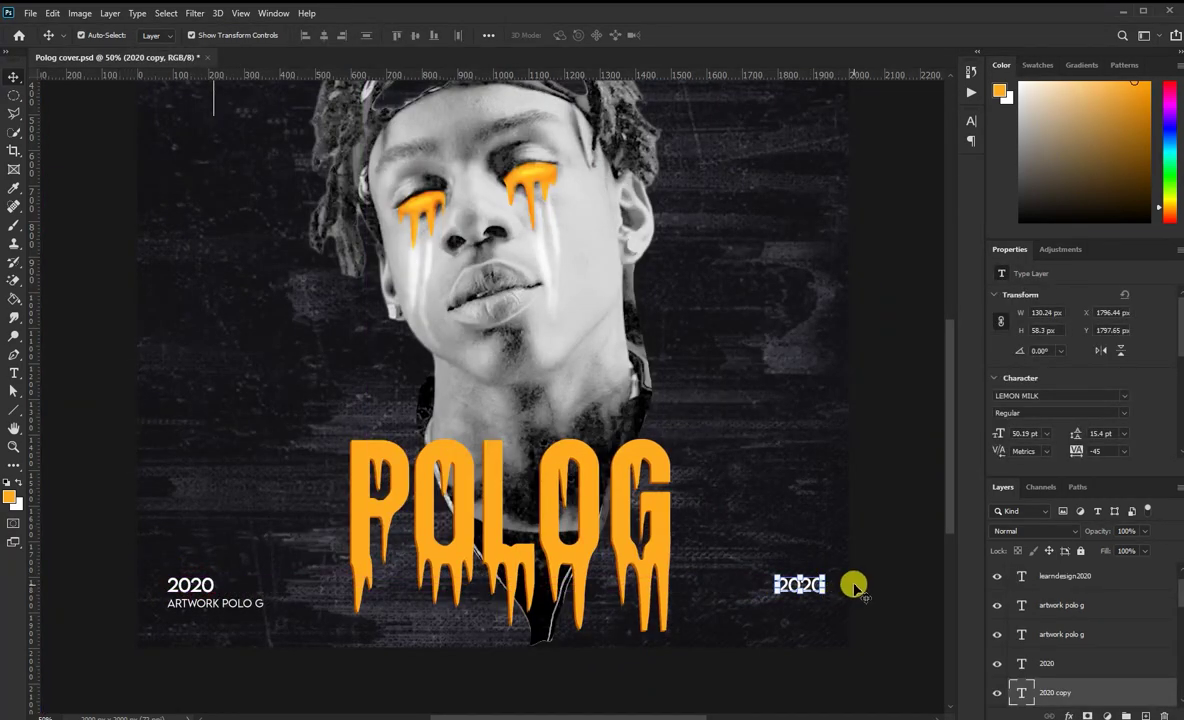
{"action": "left_click", "coordinate": [867, 608]}
{"action": "scroll", "coordinate": [867, 608], "scroll_direction": "down", "scroll_amount": 1}
- Retype the bottom-right 2020 copy as POLO G
{"action": "left_click", "coordinate": [12, 372]}
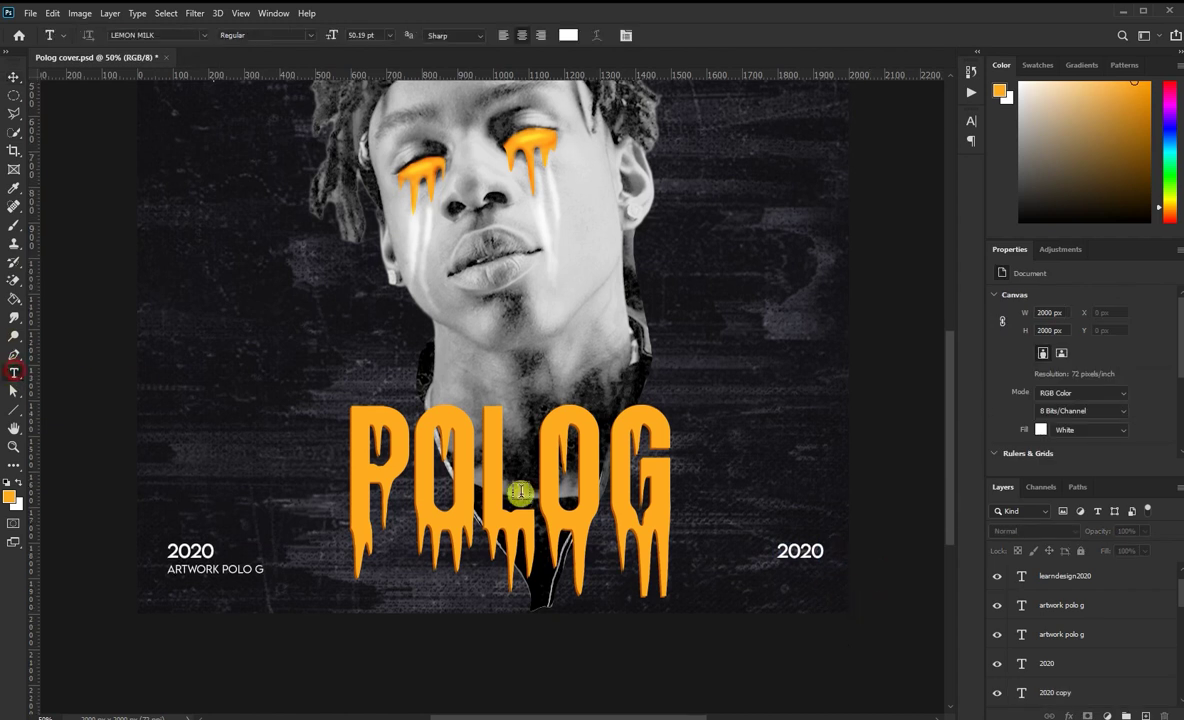
{"action": "left_click_drag", "start_coordinate": [780, 550], "coordinate": [864, 551]}
{"action": "type", "text": "POLO G"}
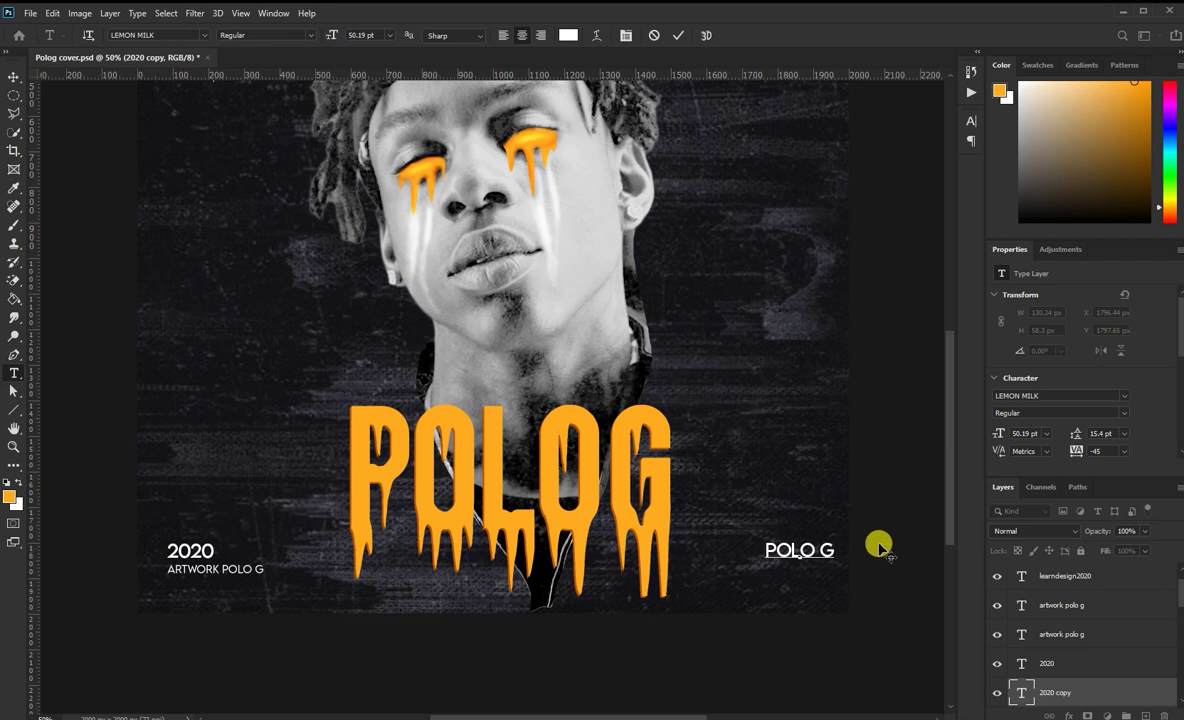
{"action": "left_click", "coordinate": [13, 76]}
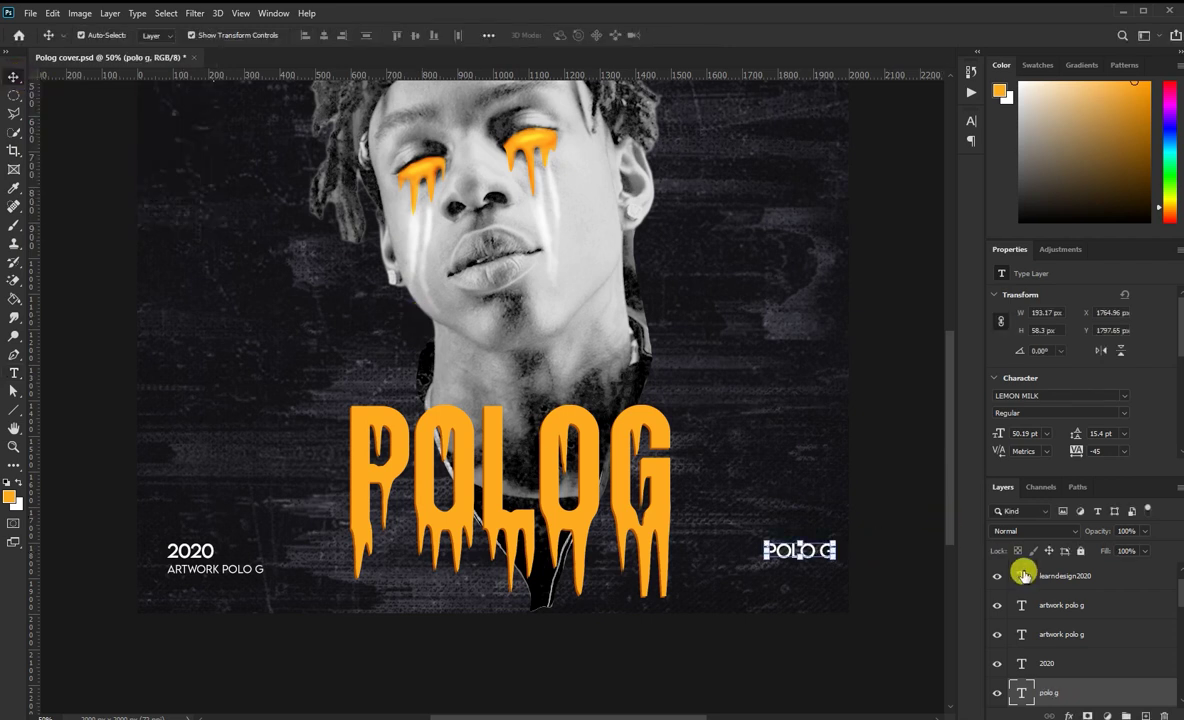
{"action": "left_click", "coordinate": [889, 549]}
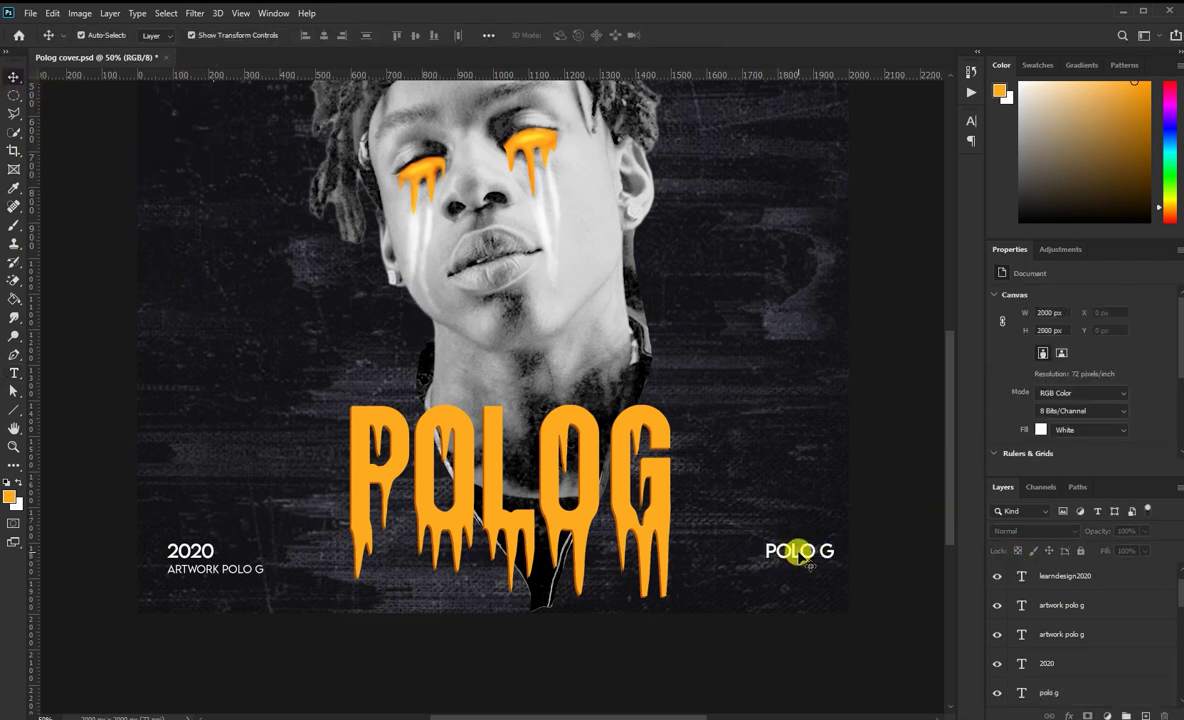
- Duplicate POLO G just below itself and retype the copy as DOPE MUSIC FOR LIFE
{"action": "left_click_drag", "start_coordinate": [801, 556], "coordinate": [801, 578]}
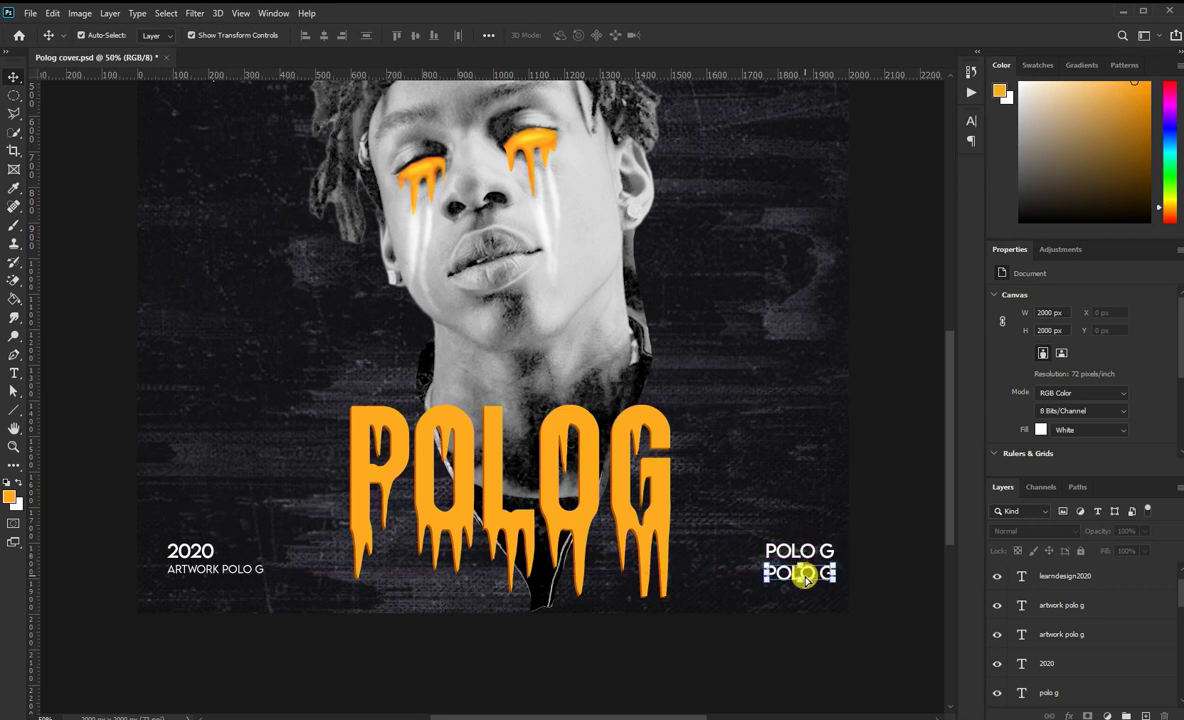
{"action": "key", "text": "t"}
{"action": "triple_click", "coordinate": [770, 573]}
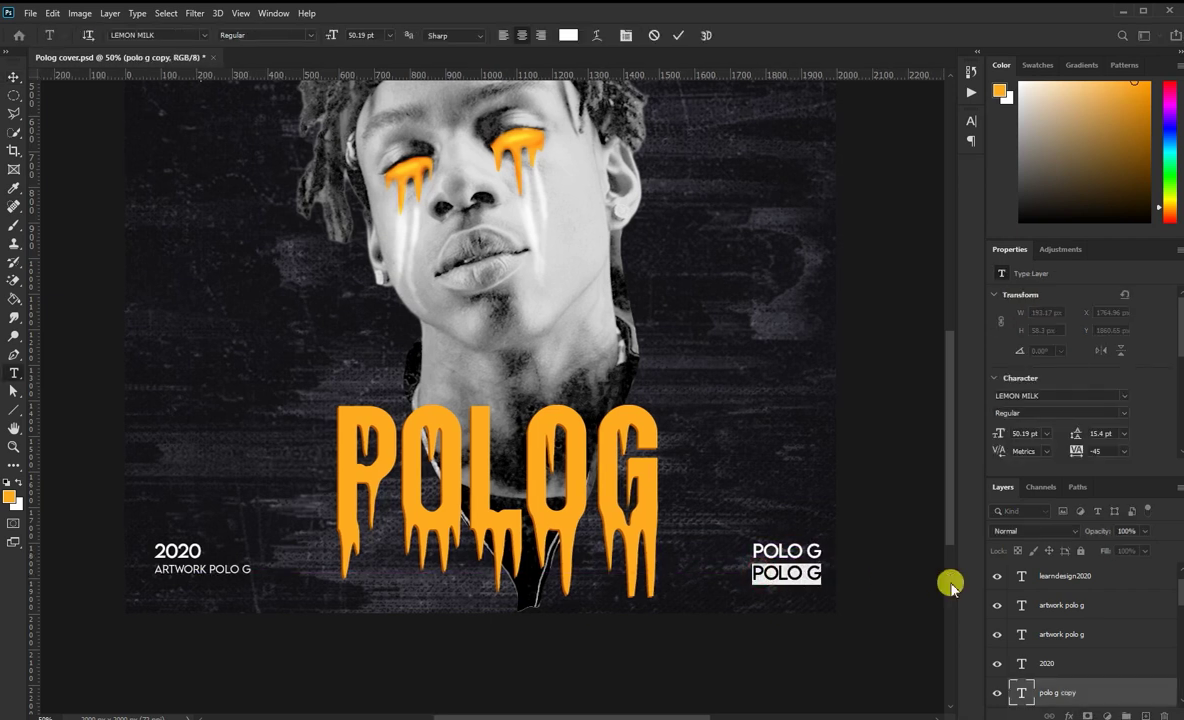
{"action": "type", "text": "do mu"}
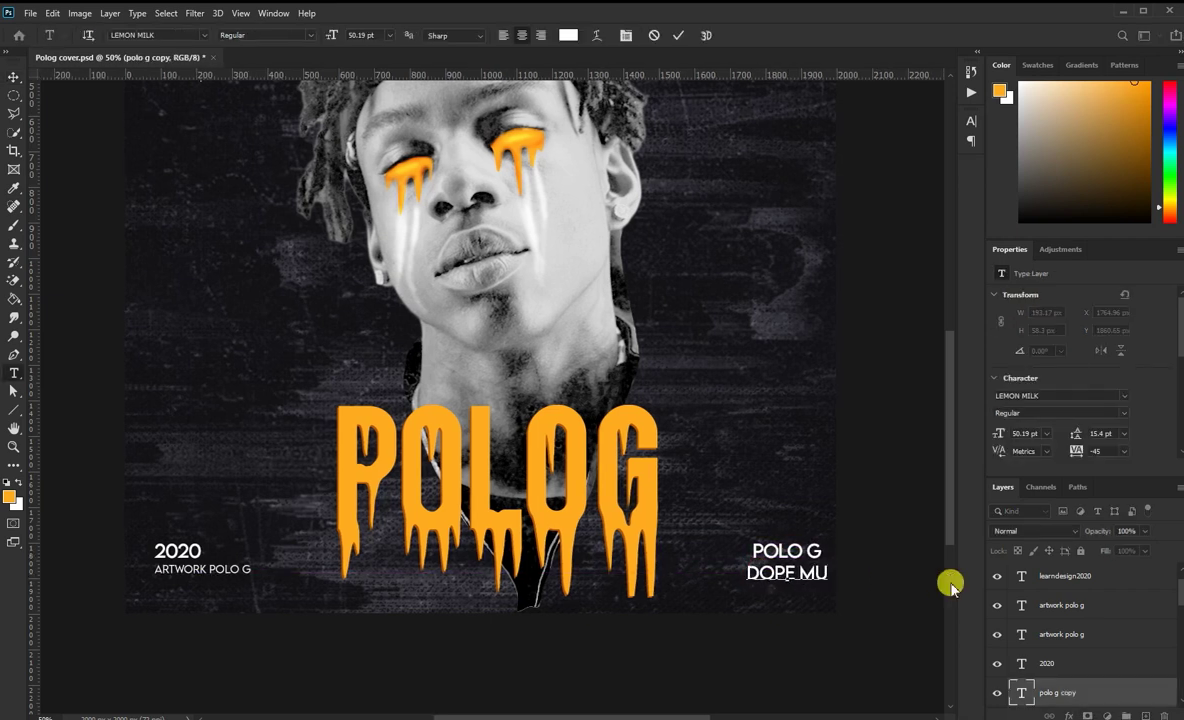
{"action": "type", "text": "sic f"}
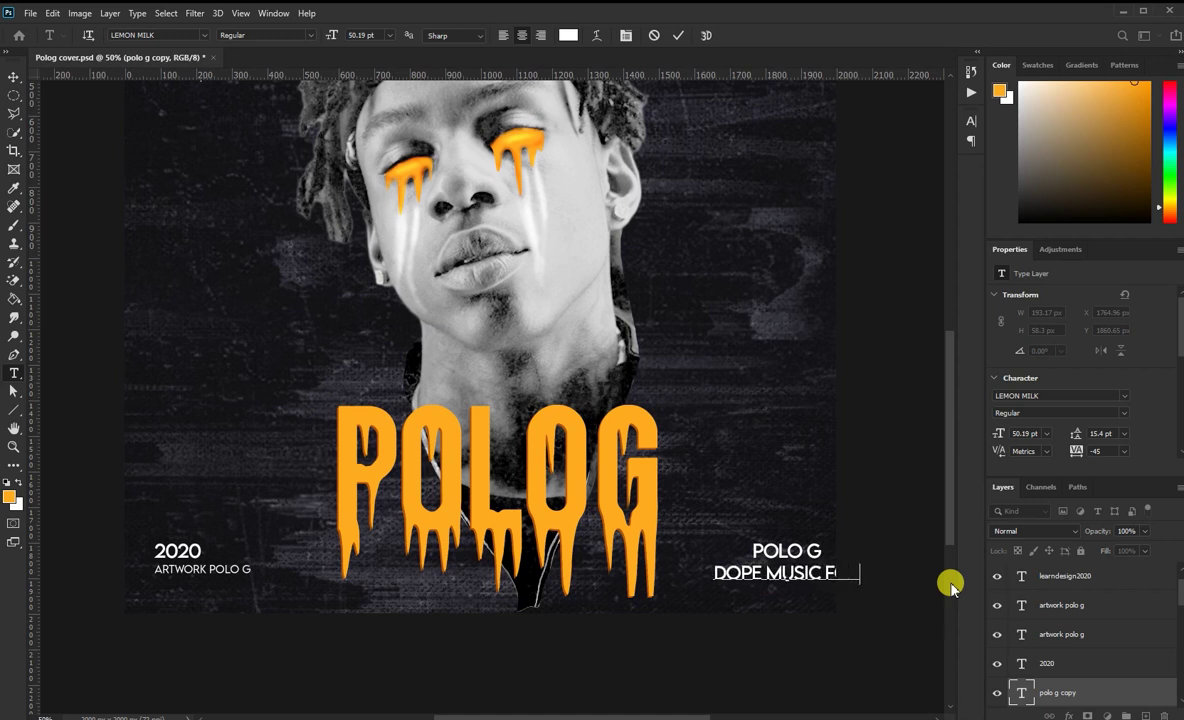
{"action": "type", "text": "cr life"}
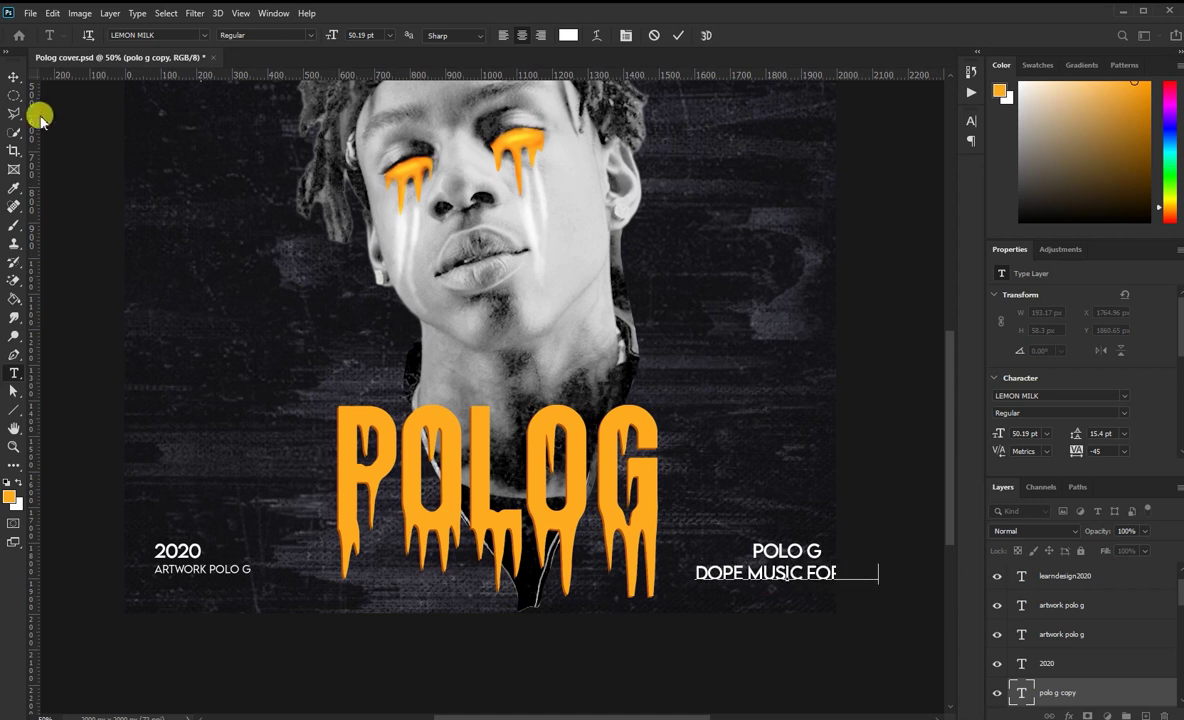
{"action": "left_click", "coordinate": [14, 76]}
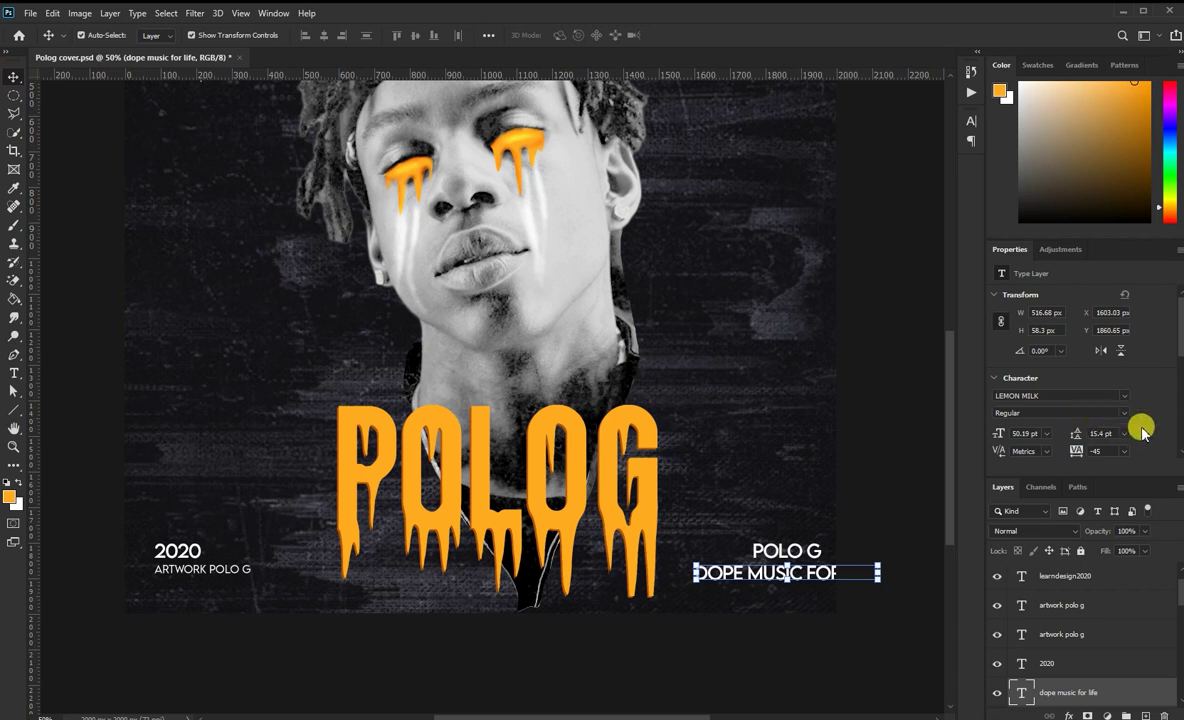
- Keep the tagline in Regular weight, widen its tracking, and shrink it to 35.19 pt
{"action": "left_click", "coordinate": [1125, 415]}
{"action": "left_click", "coordinate": [1025, 470]}
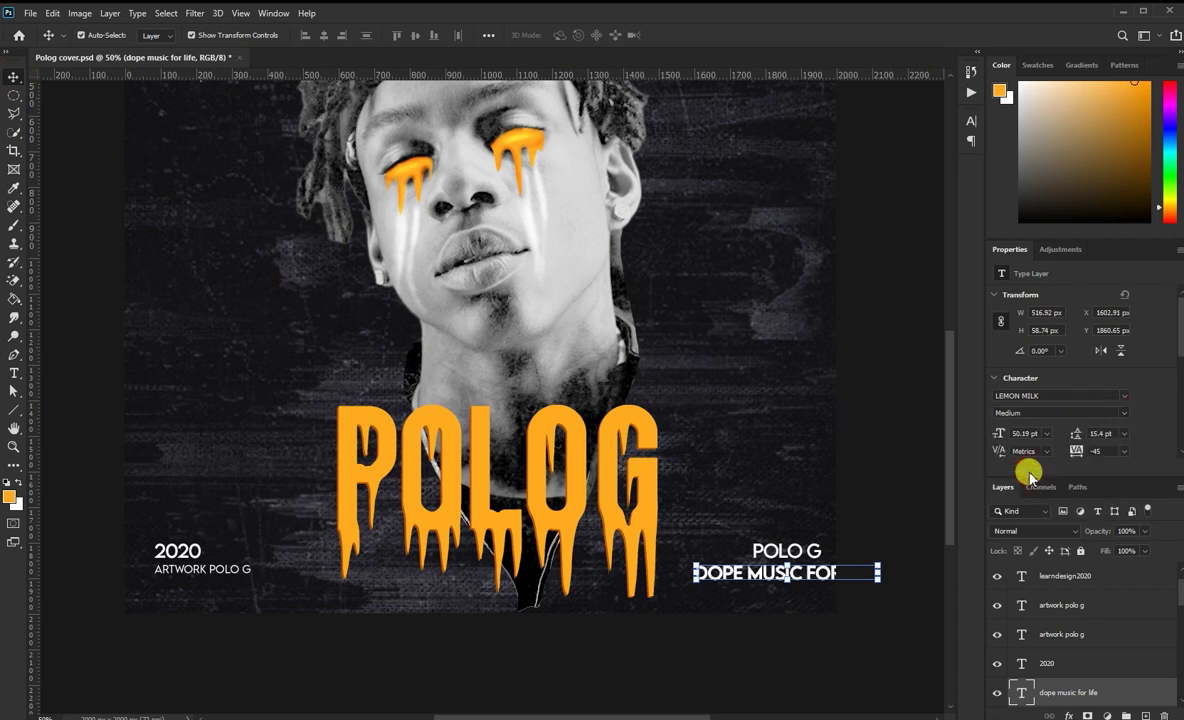
{"action": "left_click", "coordinate": [1125, 413]}
{"action": "left_click", "coordinate": [1043, 449]}
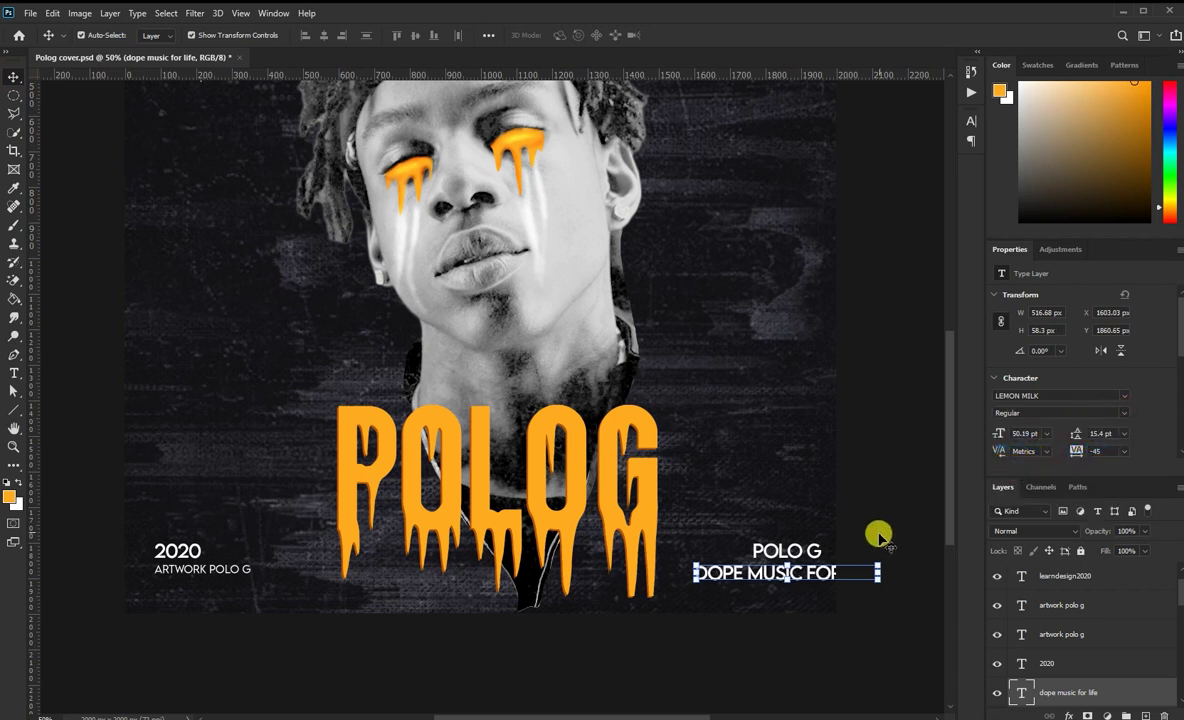
{"action": "left_click_drag", "start_coordinate": [1075, 451], "coordinate": [1078, 452]}
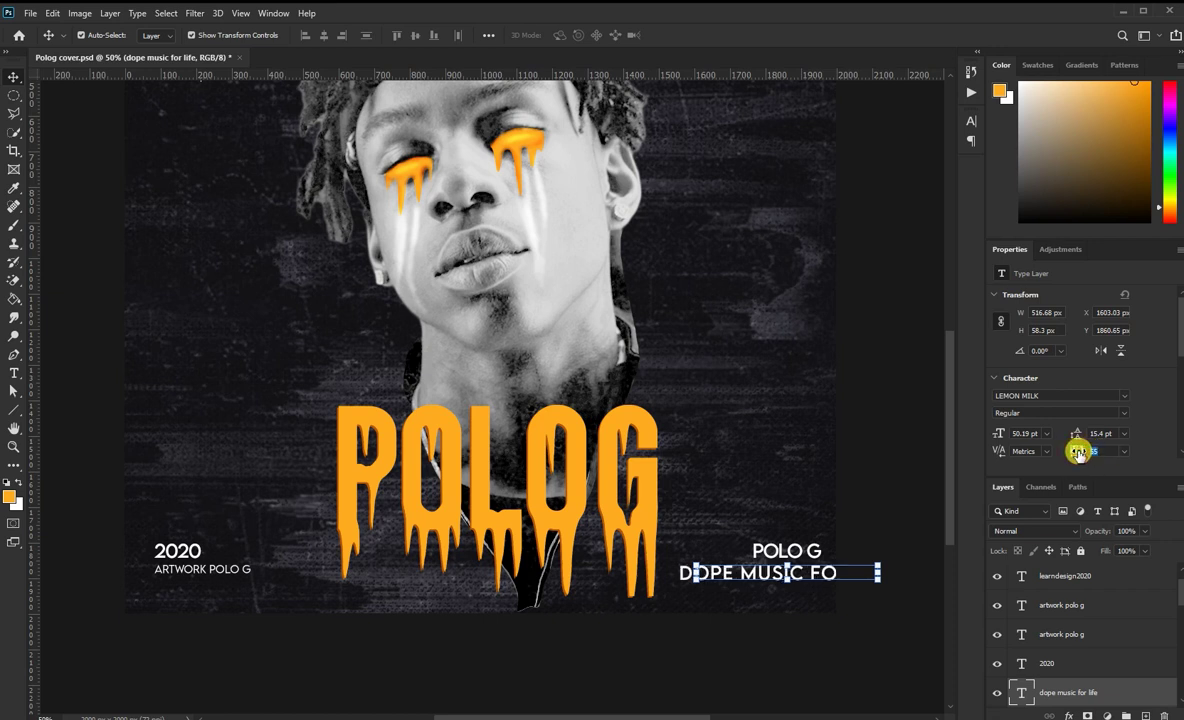
{"action": "left_click_drag", "start_coordinate": [998, 434], "coordinate": [990, 440]}
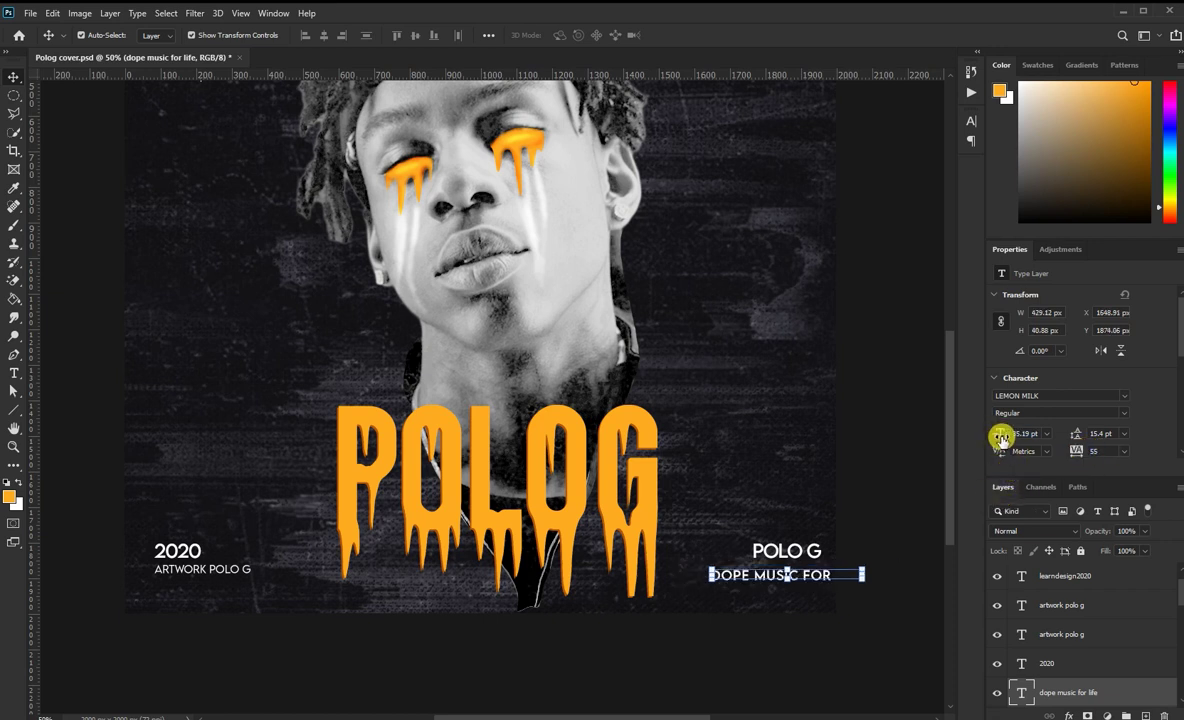
- Move POLO G down-left and scale it down to sit above the tagline
{"action": "left_click", "coordinate": [883, 542]}
{"action": "left_click_drag", "start_coordinate": [791, 554], "coordinate": [770, 559]}
{"action": "key", "text": "ctrl+t"}
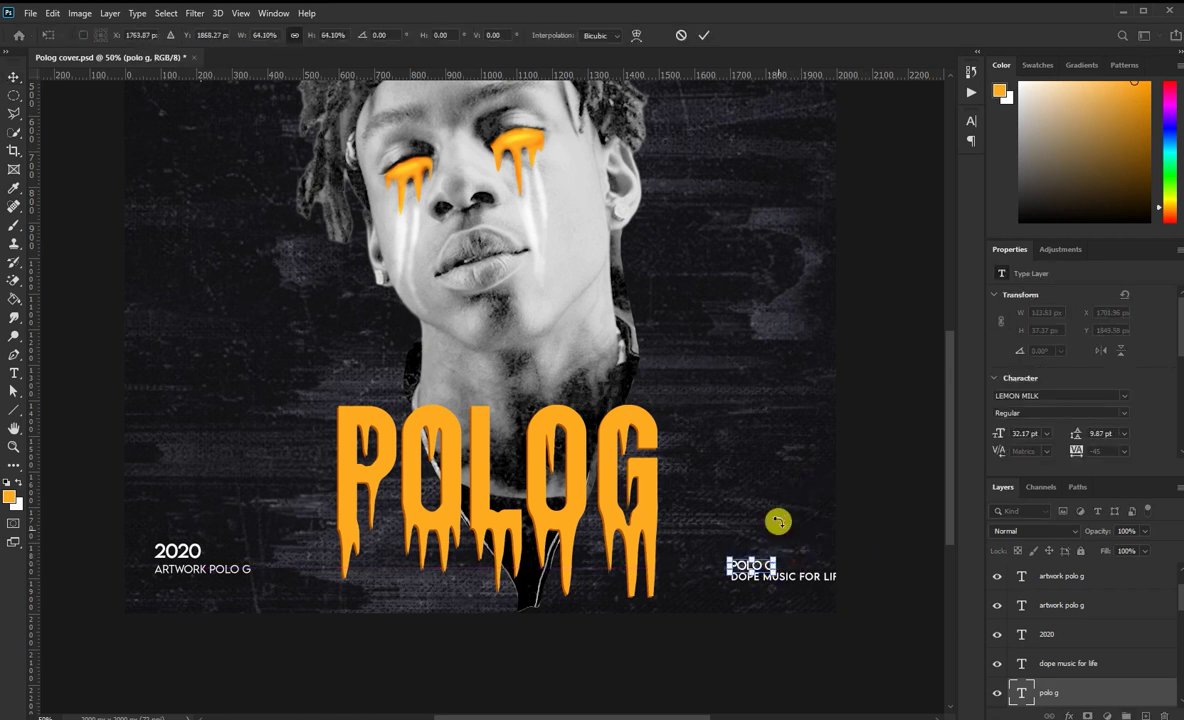
{"action": "left_click", "coordinate": [697, 36]}
- Rotate POLO G and the tagline together by -90° and move them up the right edge
{"action": "left_click", "coordinate": [790, 576], "text": "shift"}
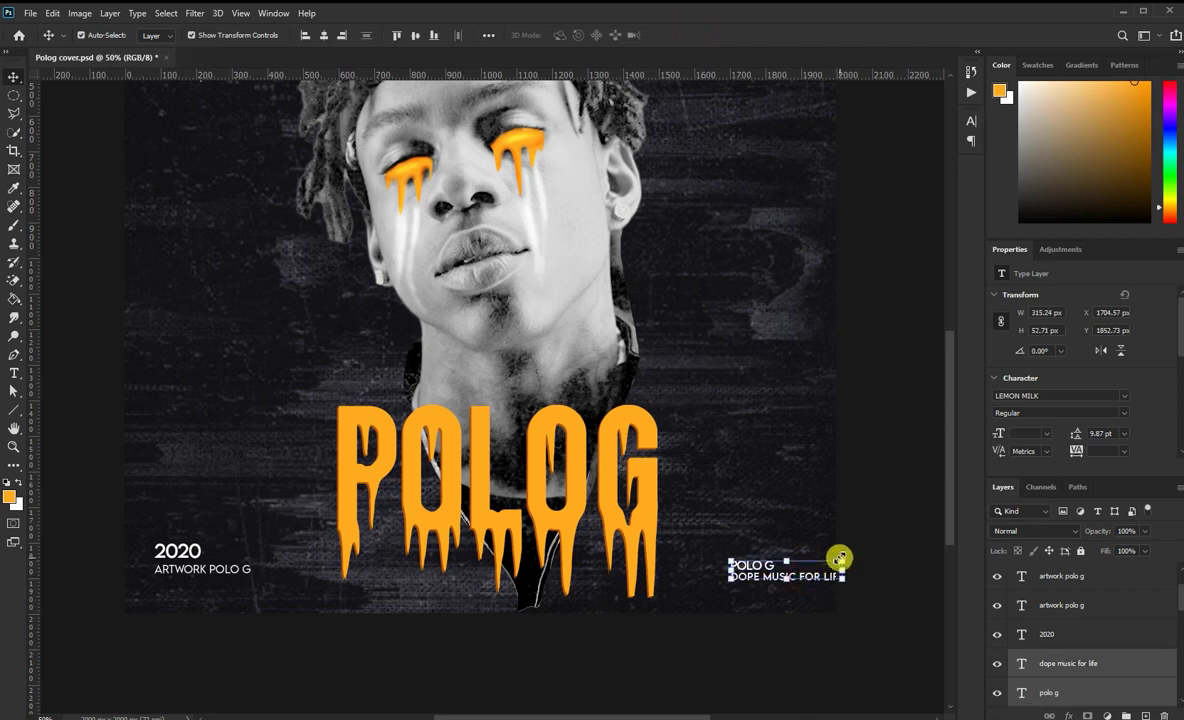
{"action": "key", "text": "ctrl+t"}
{"action": "left_click_drag", "start_coordinate": [867, 535], "coordinate": [758, 507]}
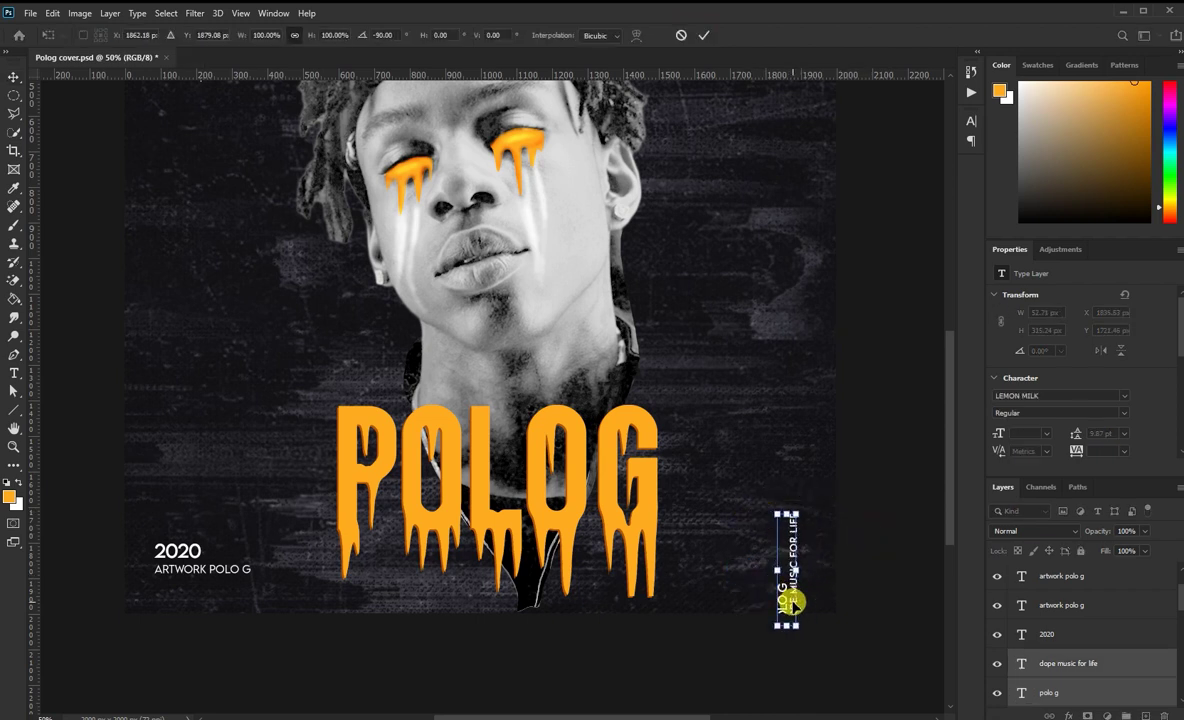
{"action": "left_click_drag", "start_coordinate": [790, 600], "coordinate": [799, 548]}
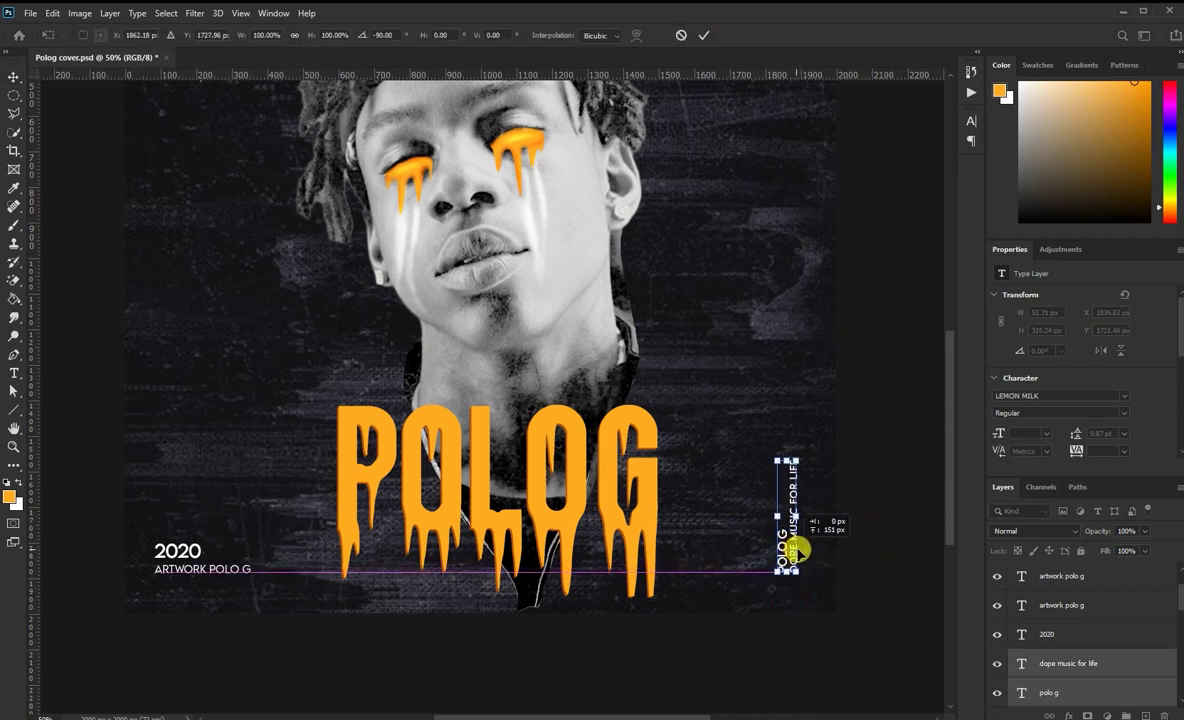
{"action": "left_click", "coordinate": [703, 35]}
{"action": "left_click", "coordinate": [891, 296]}
{"action": "key", "text": "ctrl+minus"}
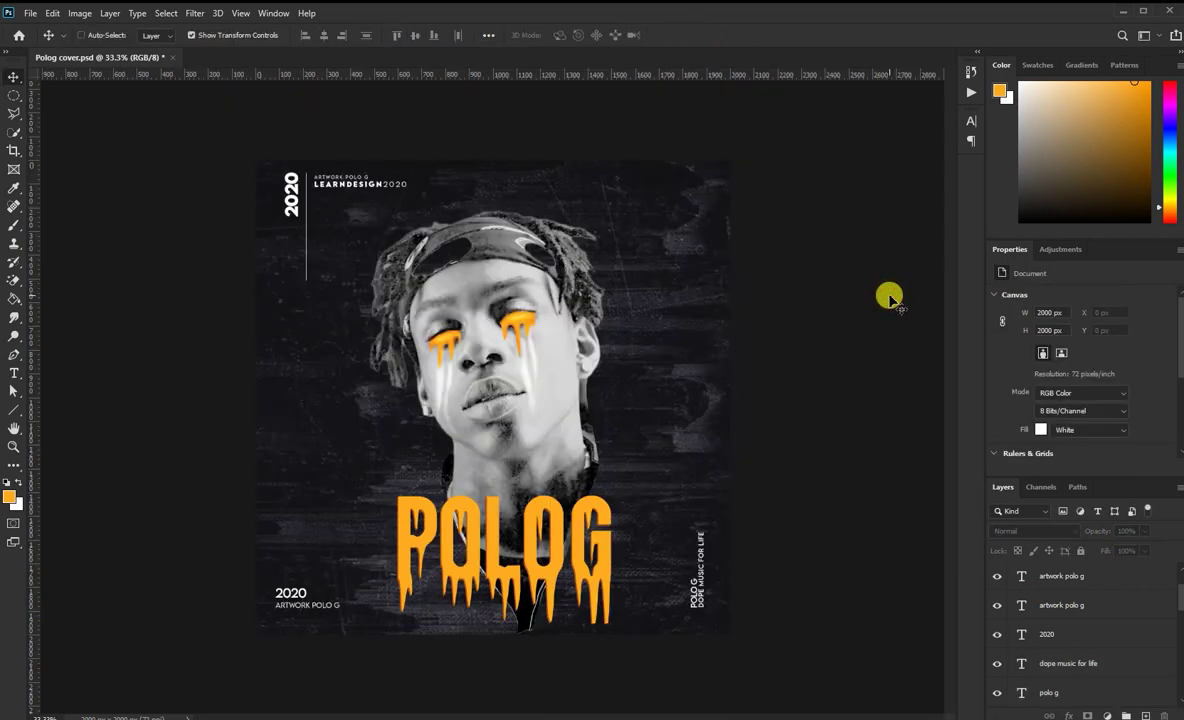
{"action": "key", "text": "ctrl"}
- Duplicate the Shape 1 line beside 2020 and shift the copy to the top-right corner
{"action": "left_click", "coordinate": [305, 256]}
{"action": "left_click", "coordinate": [304, 251]}
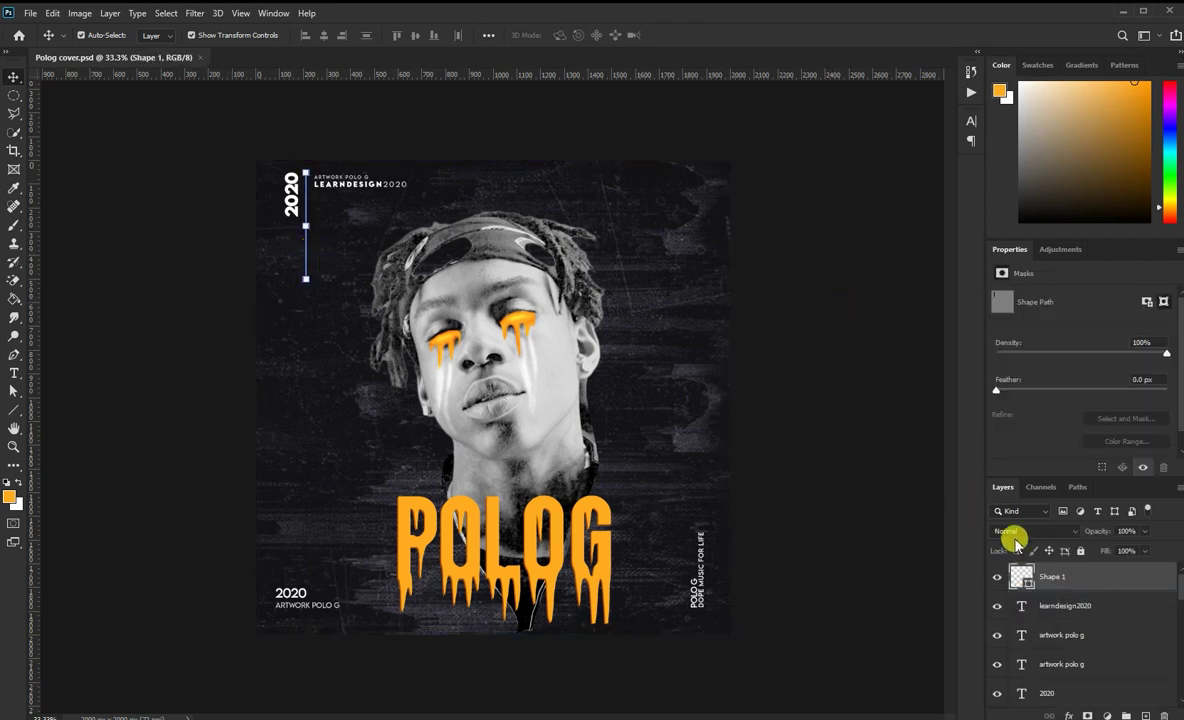
{"action": "key", "text": "ctrl+j"}
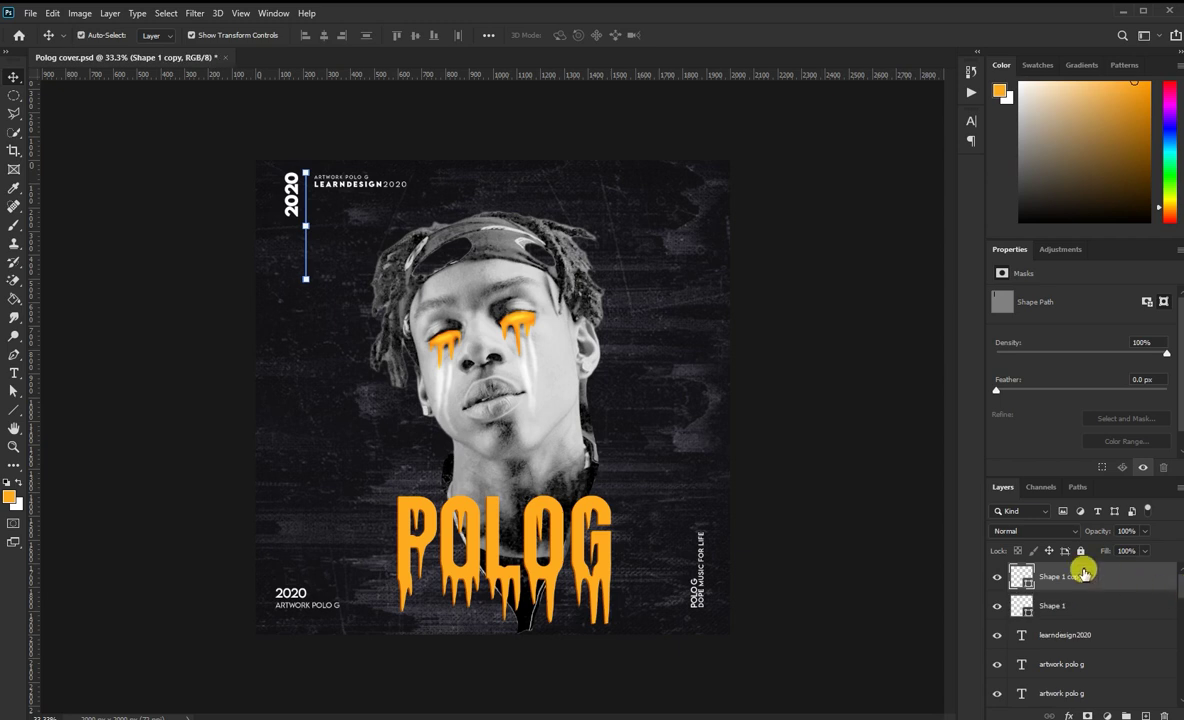
{"action": "key", "text": "ctrl+t"}
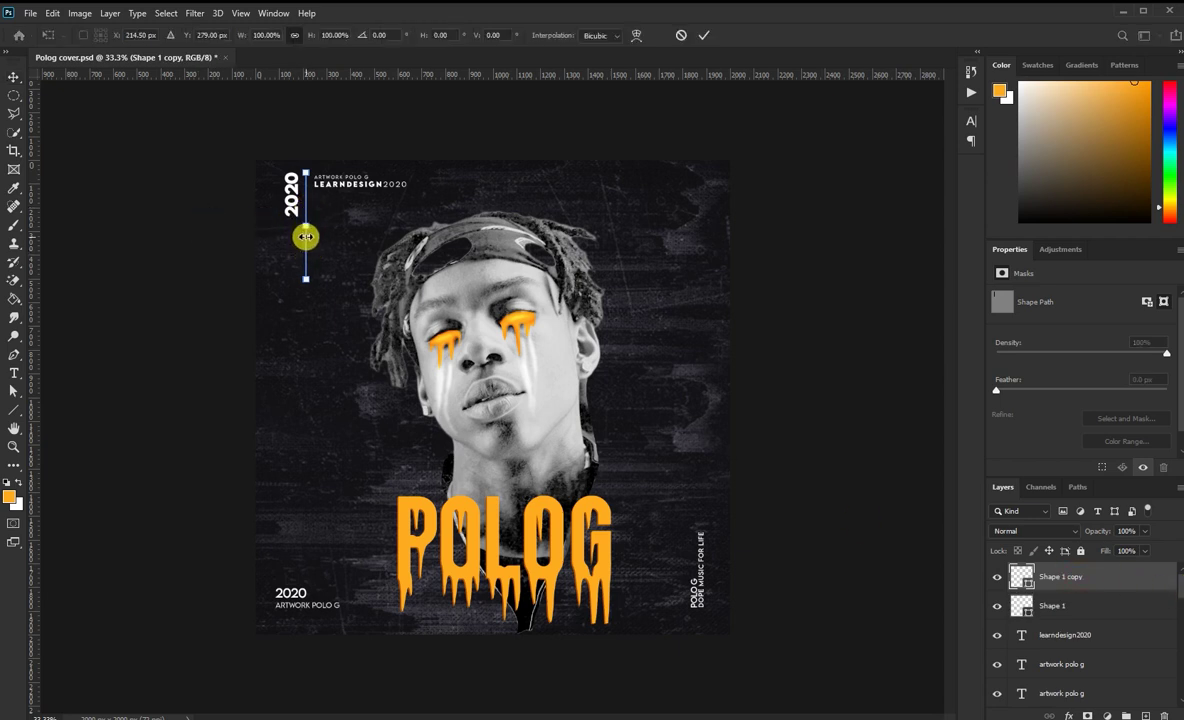
{"action": "key", "text": "shift+Right"}
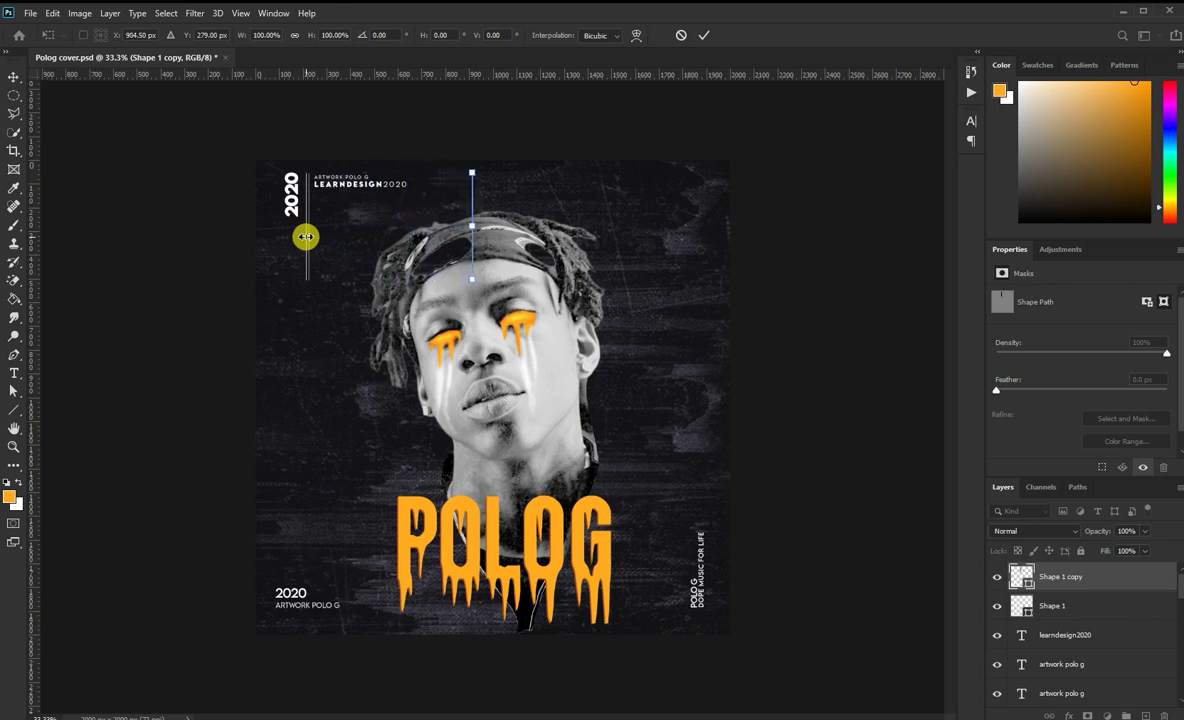
{"action": "key", "text": "shift+Right"}
{"action": "key", "text": "shift+Right"}
{"action": "key", "text": "shift+Right"}
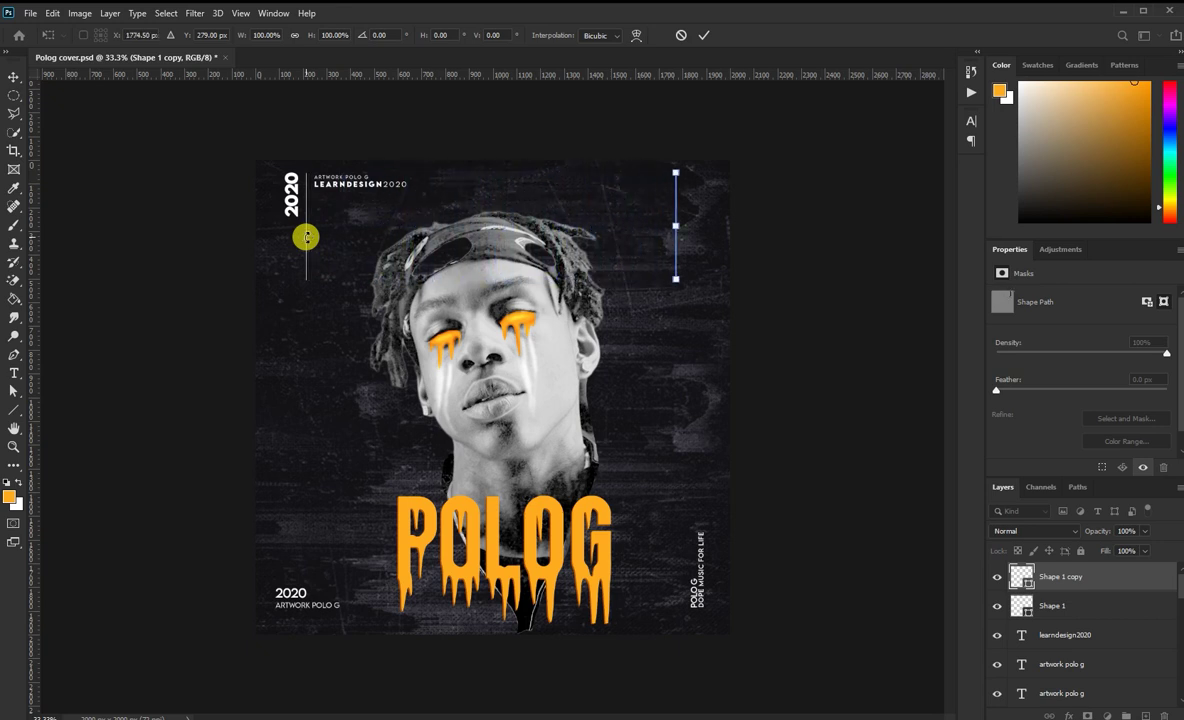
{"action": "left_click", "coordinate": [704, 35]}
- Make two more copies of the line and select all three copies
{"action": "key", "text": "ctrl+j"}
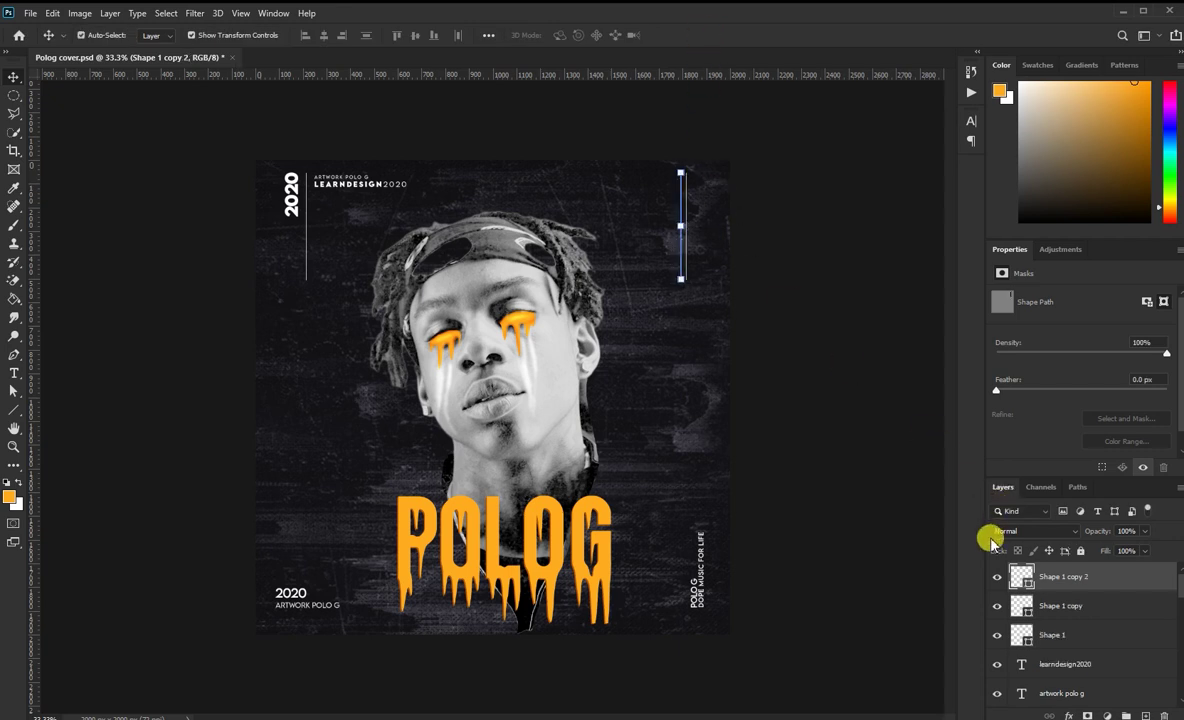
{"action": "key", "text": "ctrl+j"}
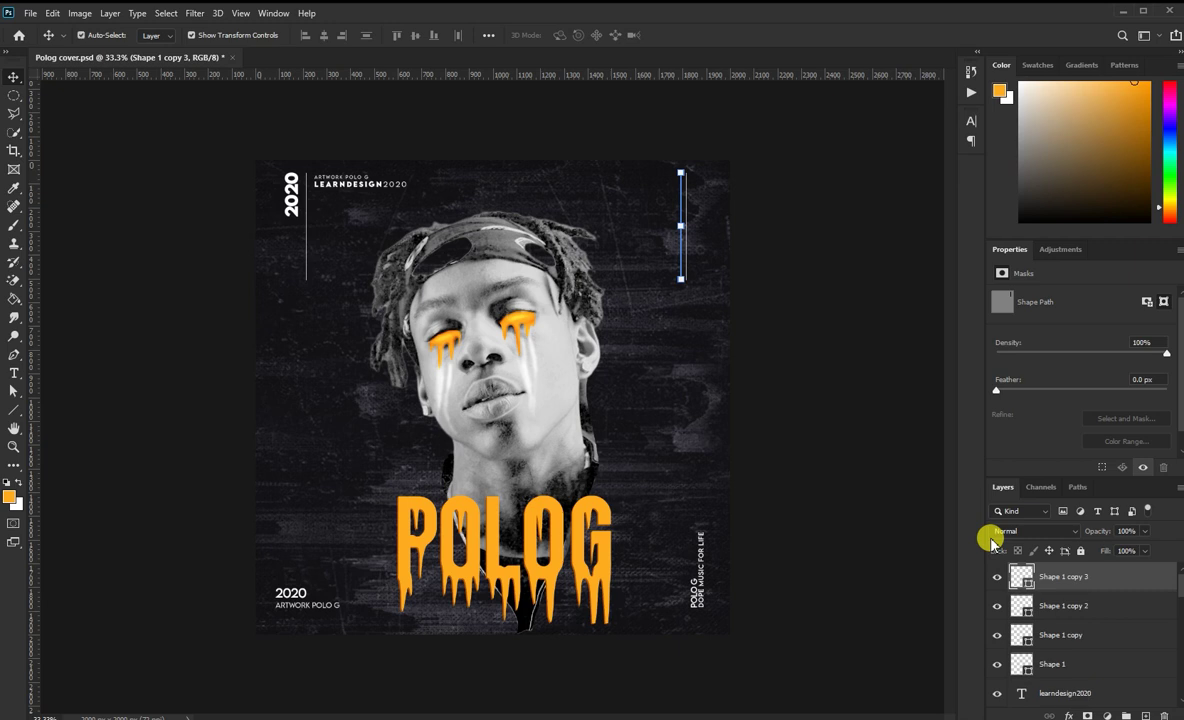
{"action": "left_click", "coordinate": [1058, 634], "text": "shift"}
- Rotate the three line copies to lie horizontally at the top right
{"action": "key", "text": "ctrl+t"}
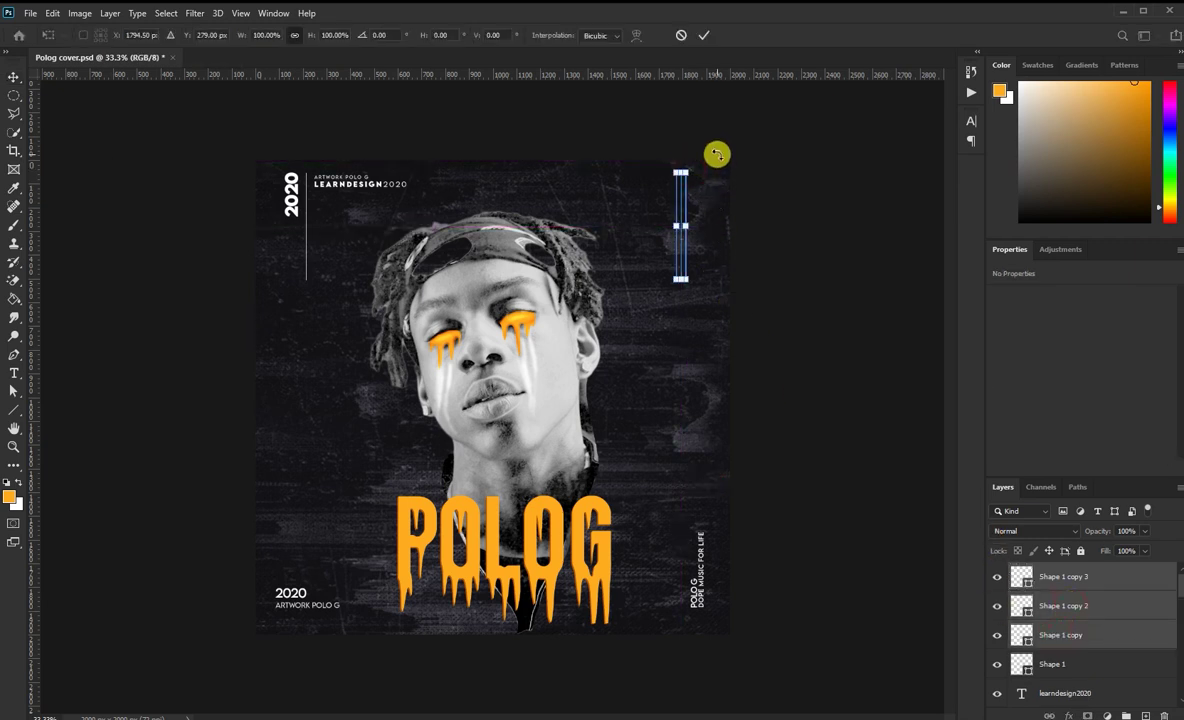
{"action": "mouse_move", "coordinate": [716, 151]}
{"action": "left_mouse_down"}
{"action": "mouse_move", "coordinate": [735, 224]}
{"action": "mouse_move", "coordinate": [707, 229]}
{"action": "mouse_move", "coordinate": [684, 179]}
{"action": "left_mouse_up"}
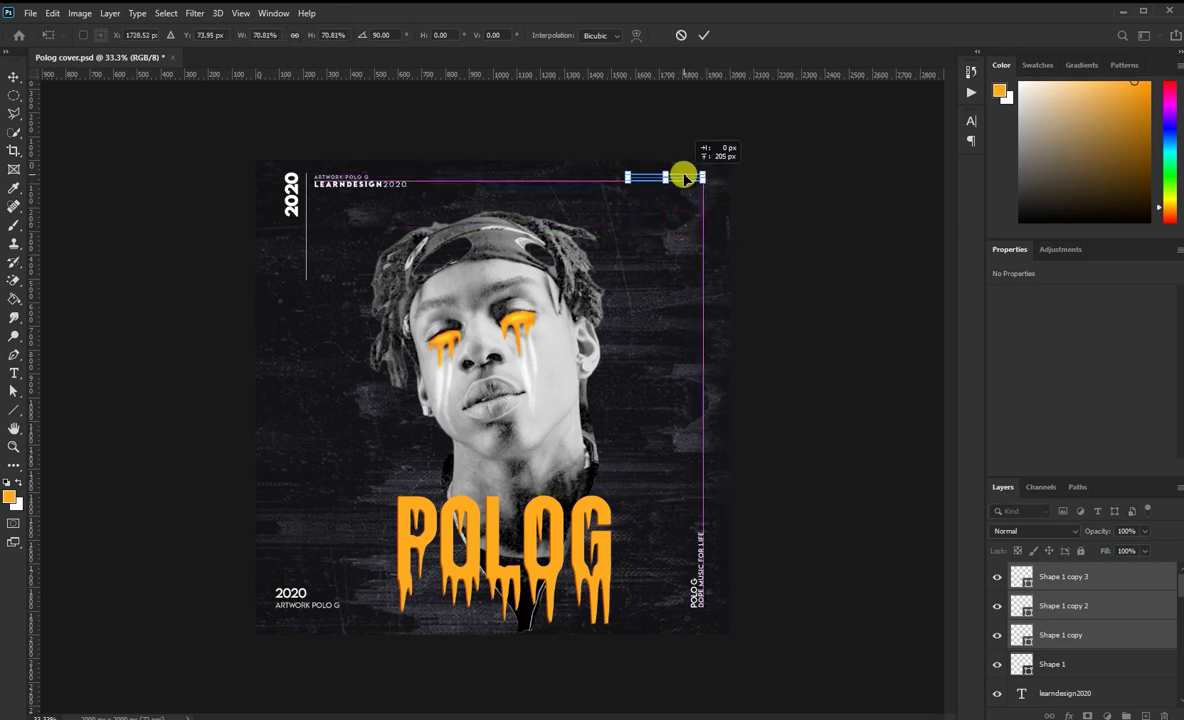
{"action": "left_click", "coordinate": [707, 37]}
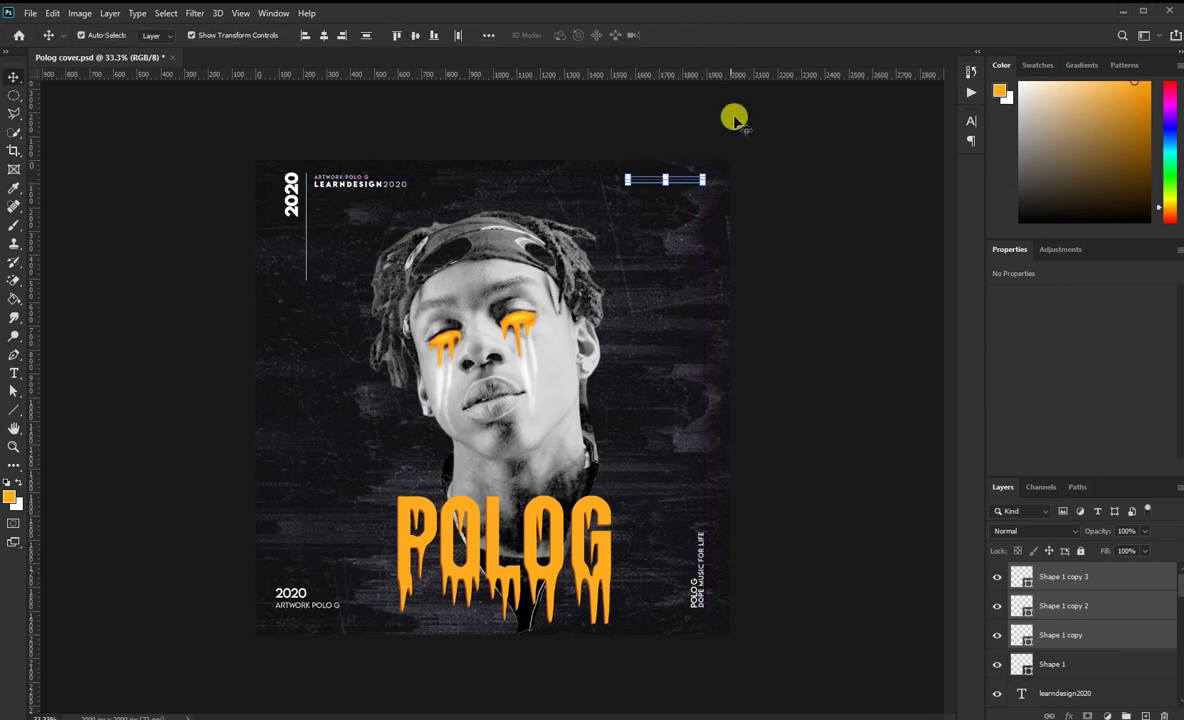
{"action": "left_click", "coordinate": [793, 259]}
- Check the three lines' 2.51 px stroke width, then select only Shape 1 copy 3
{"action": "left_click", "coordinate": [1065, 578]}
{"action": "left_click", "coordinate": [1063, 606], "text": "shift"}
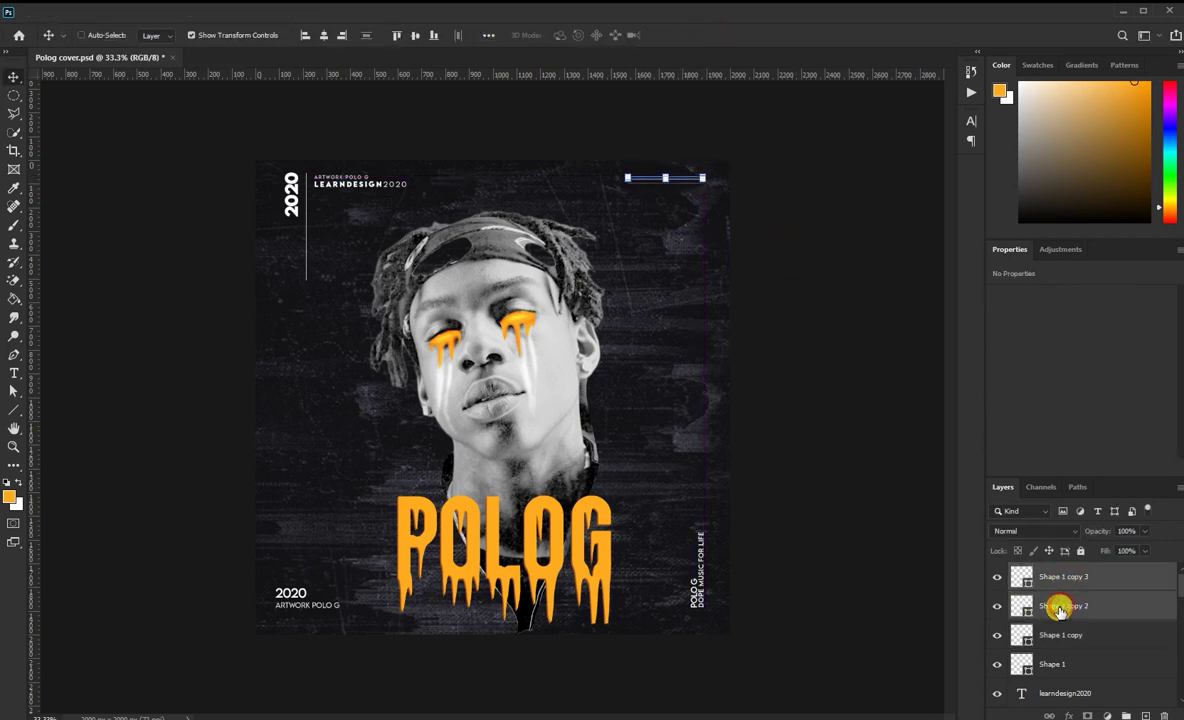
{"action": "left_click", "coordinate": [1060, 635], "text": "shift"}
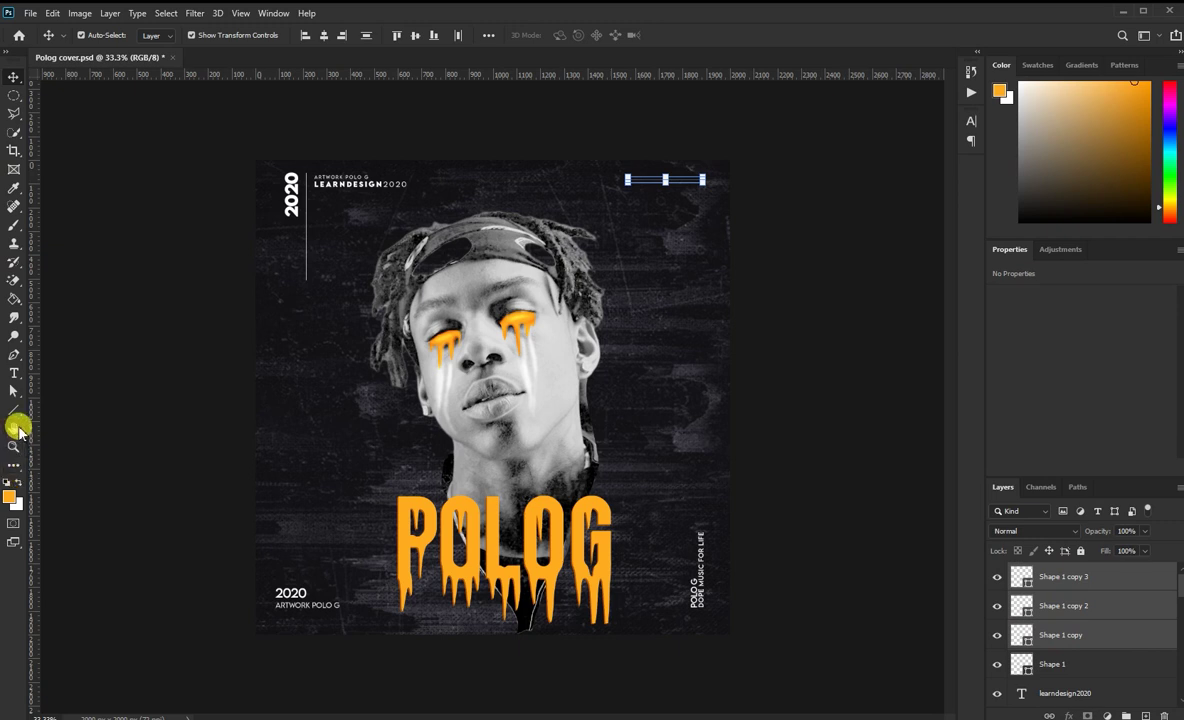
{"action": "left_click", "coordinate": [14, 410]}
{"action": "left_click", "coordinate": [262, 40]}
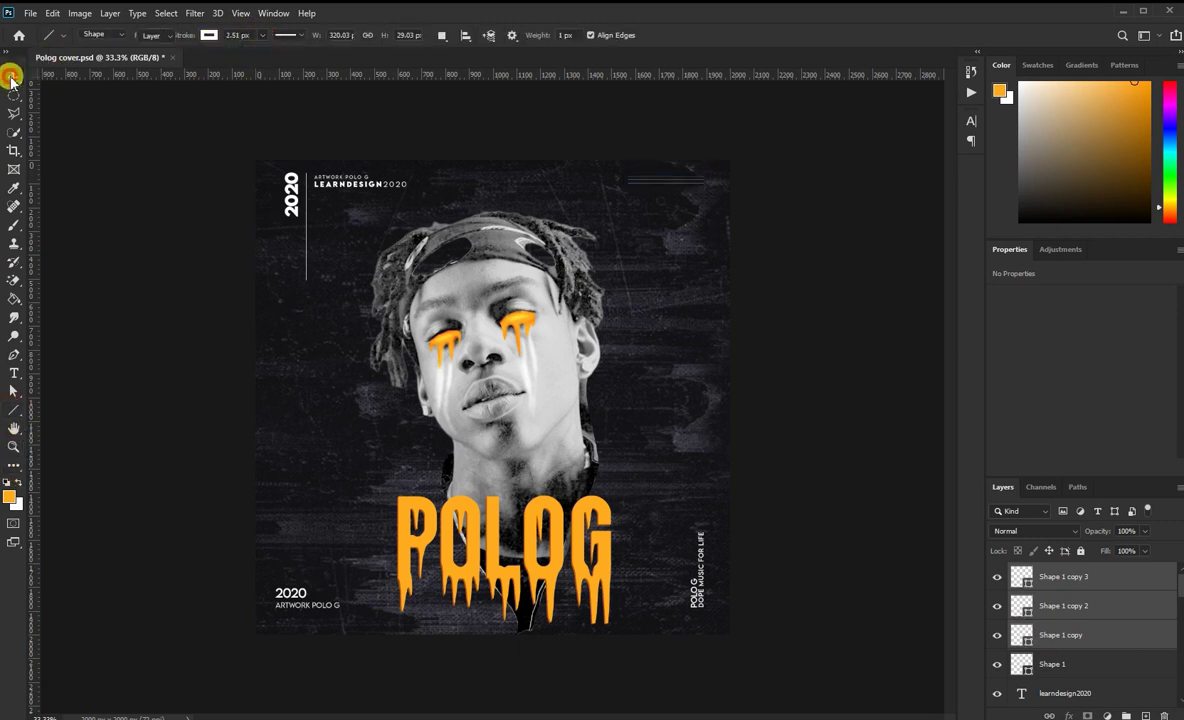
{"action": "left_click", "coordinate": [14, 77]}
{"action": "left_click", "coordinate": [1055, 577]}
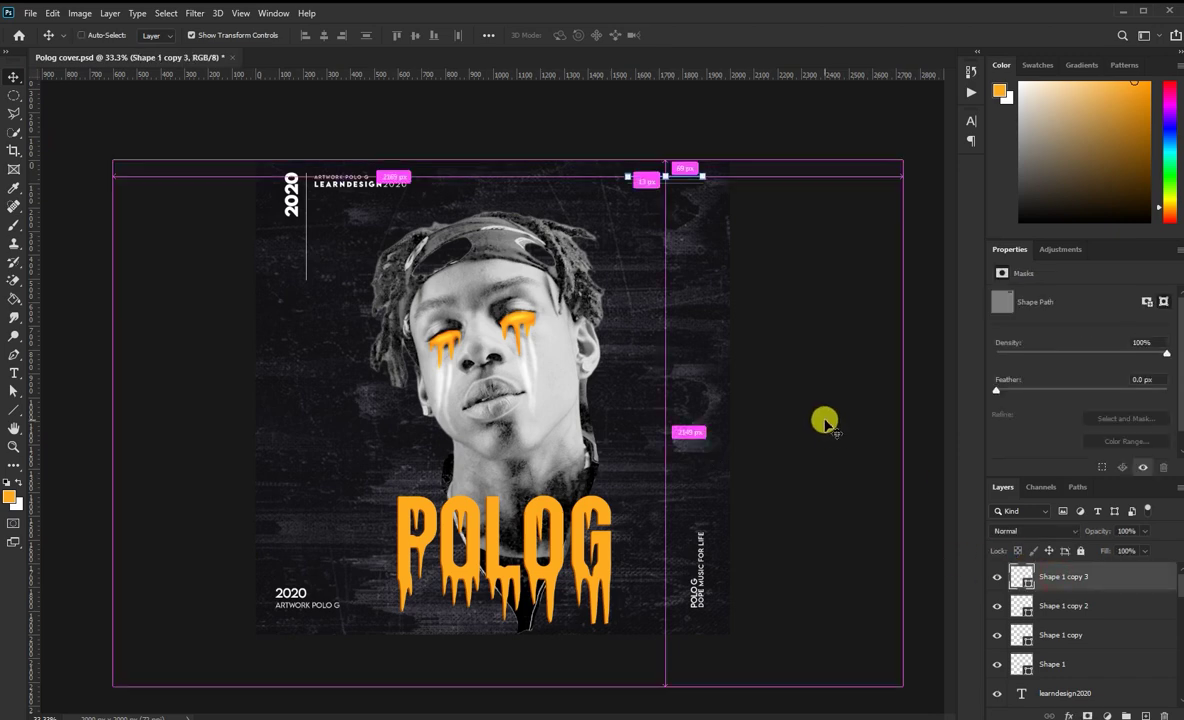
{"action": "key", "text": "ctrl+plus"}
- Set the stroke of all three line copies to 27.51 px
{"action": "left_click", "coordinate": [880, 556]}
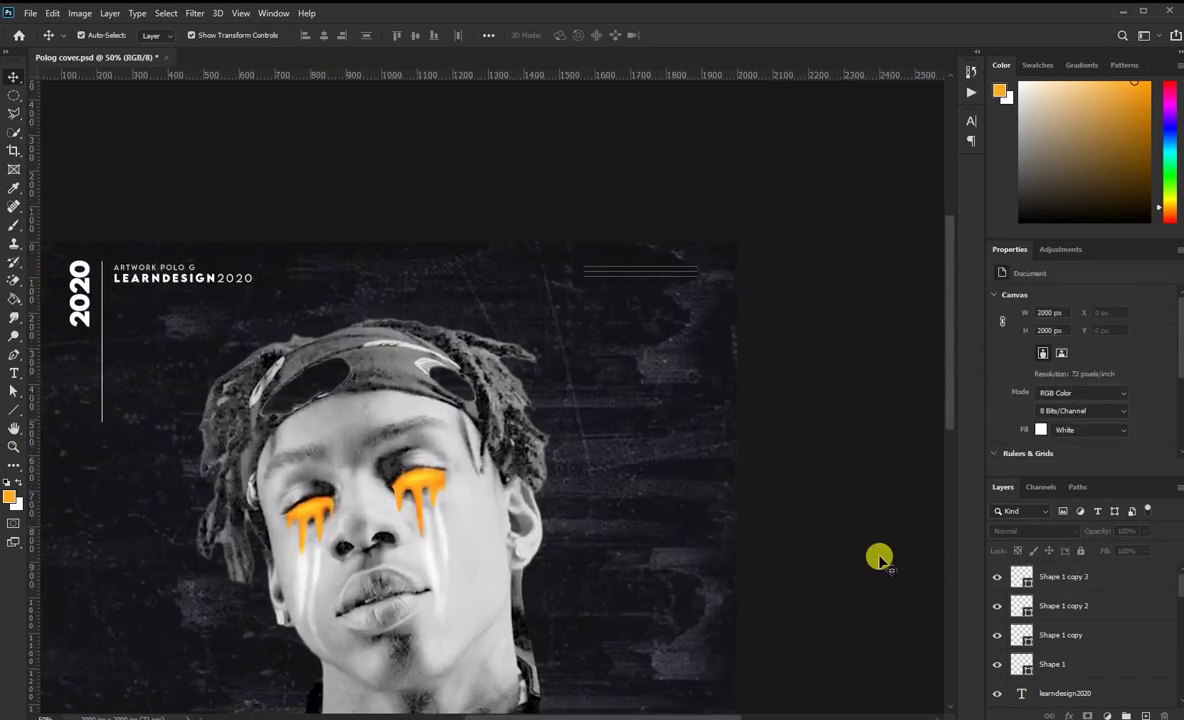
{"action": "left_click", "coordinate": [1057, 581]}
{"action": "left_click", "coordinate": [1055, 606], "text": "shift"}
{"action": "left_click", "coordinate": [1049, 640], "text": "shift"}
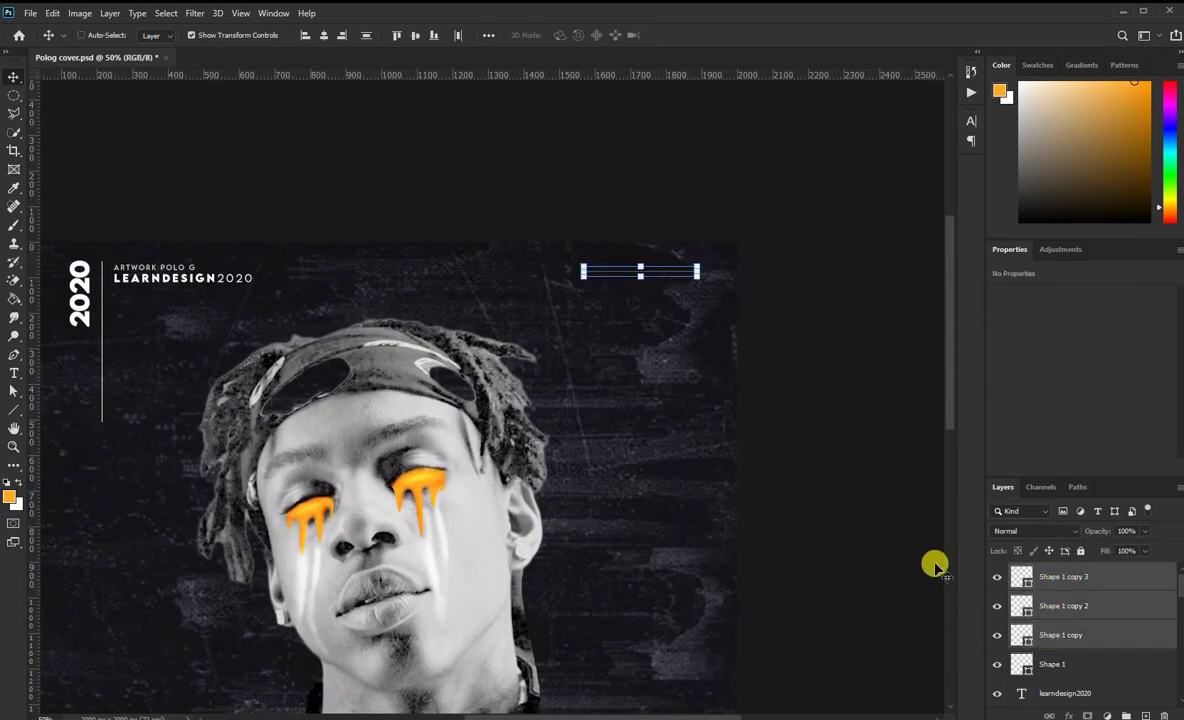
{"action": "left_click", "coordinate": [14, 409]}
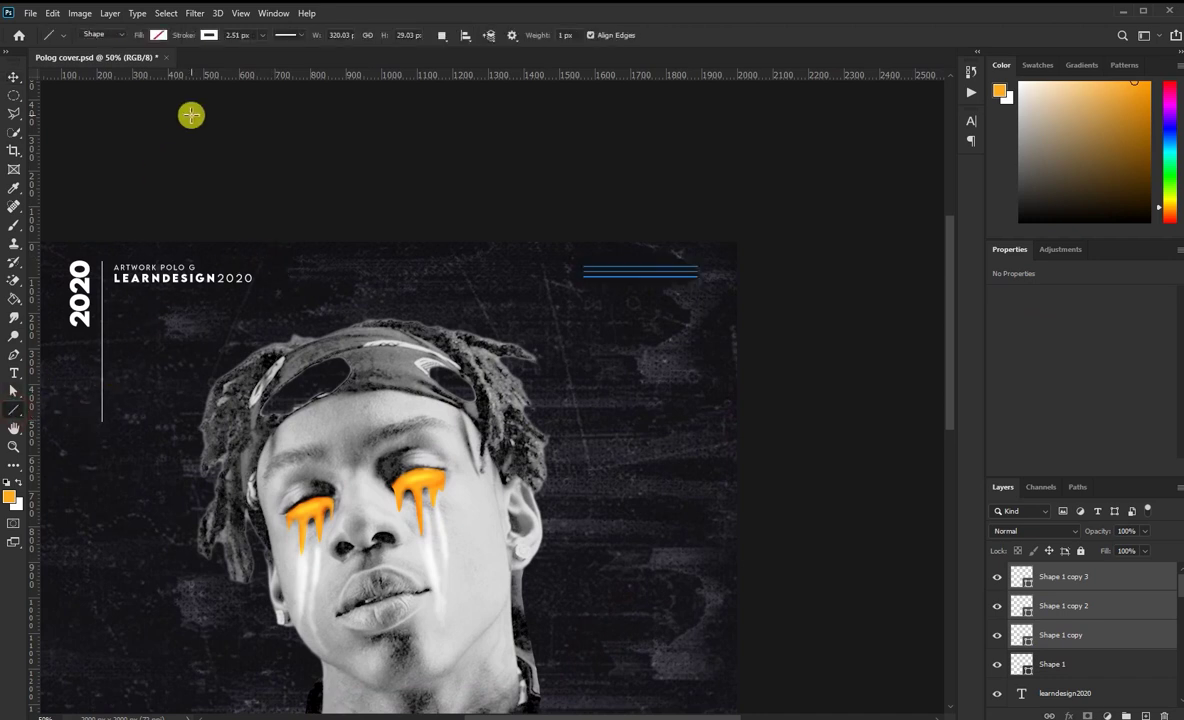
{"action": "left_click", "coordinate": [262, 35]}
{"action": "left_click_drag", "start_coordinate": [264, 48], "coordinate": [290, 55]}
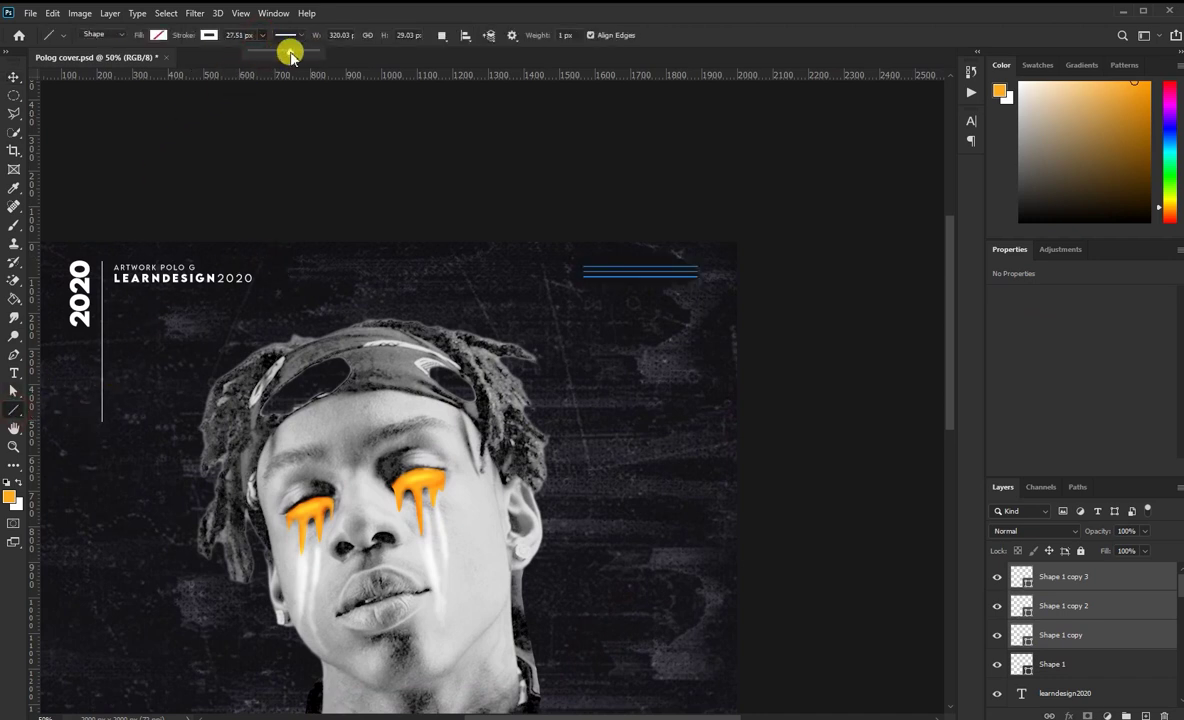
{"action": "left_click", "coordinate": [14, 77]}
{"action": "left_click", "coordinate": [830, 460]}
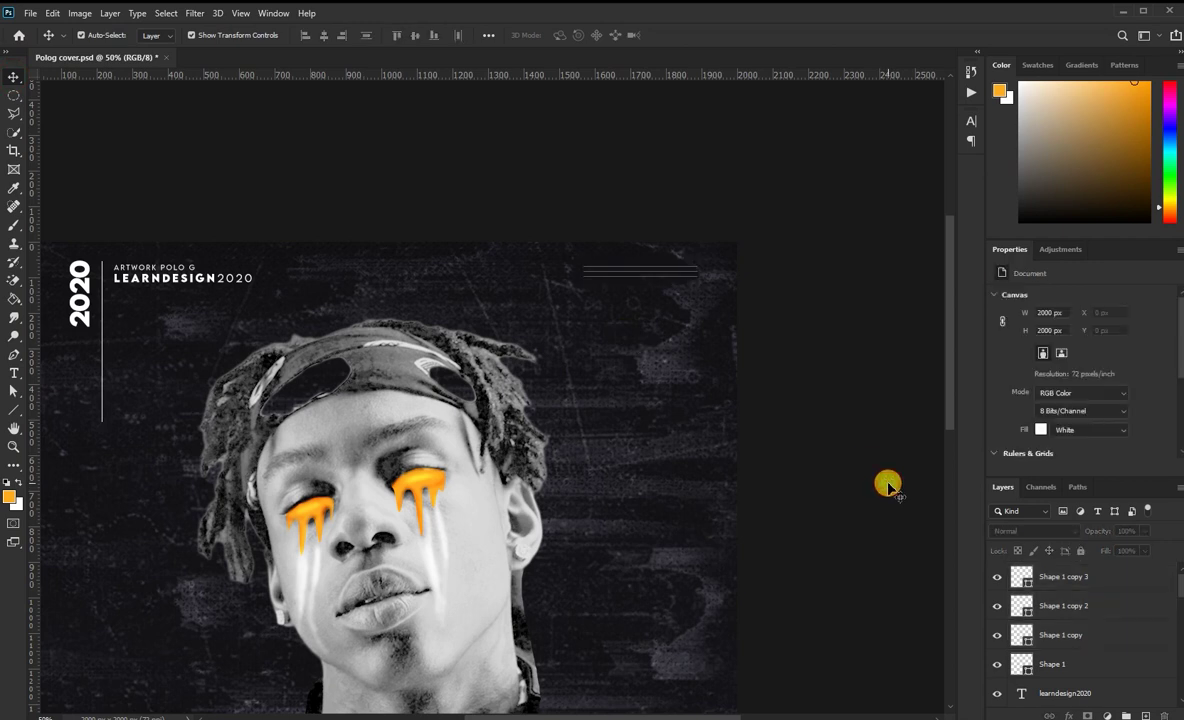
- Change the Shape 1 copy 3 line's stroke width to 288 px
{"action": "left_click", "coordinate": [669, 273]}
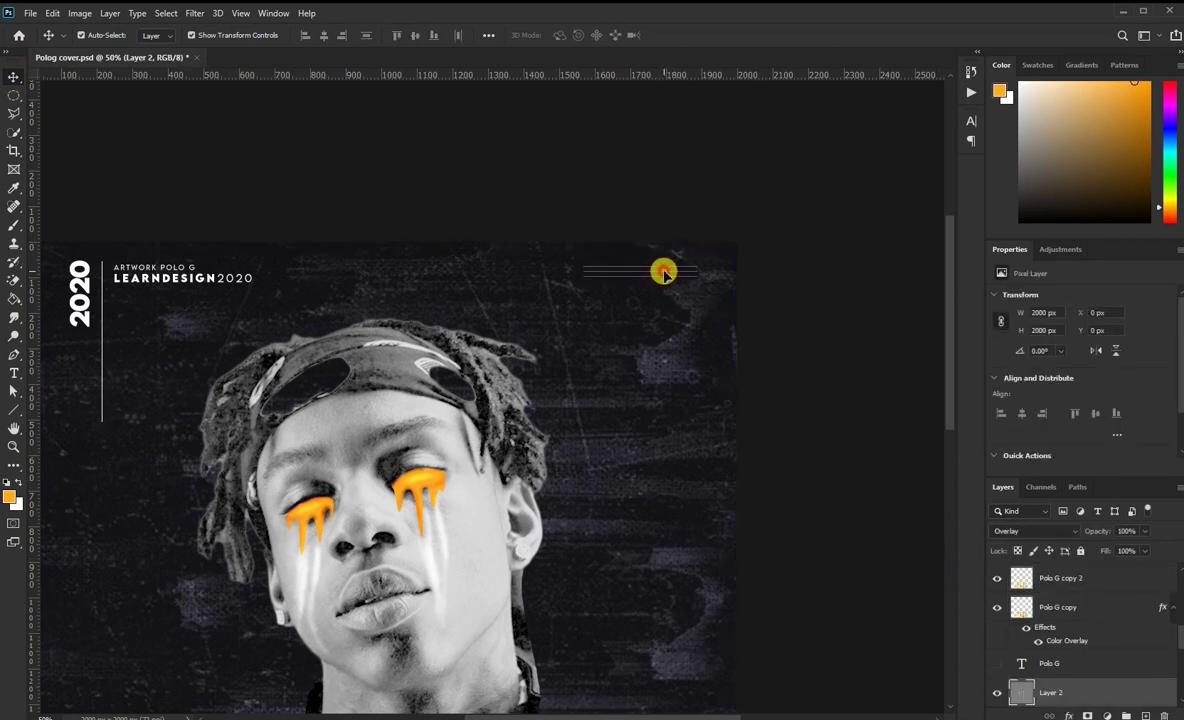
{"action": "scroll", "coordinate": [1076, 650], "scroll_direction": "up", "scroll_amount": 5}
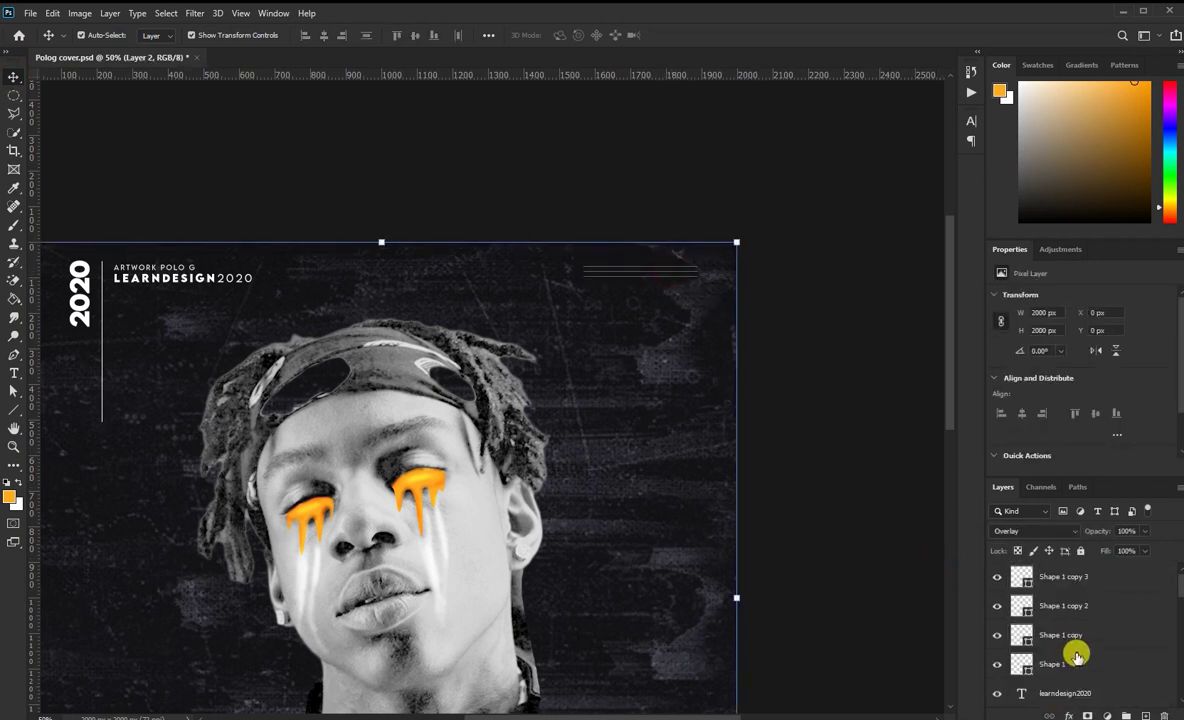
{"action": "left_click", "coordinate": [1049, 578]}
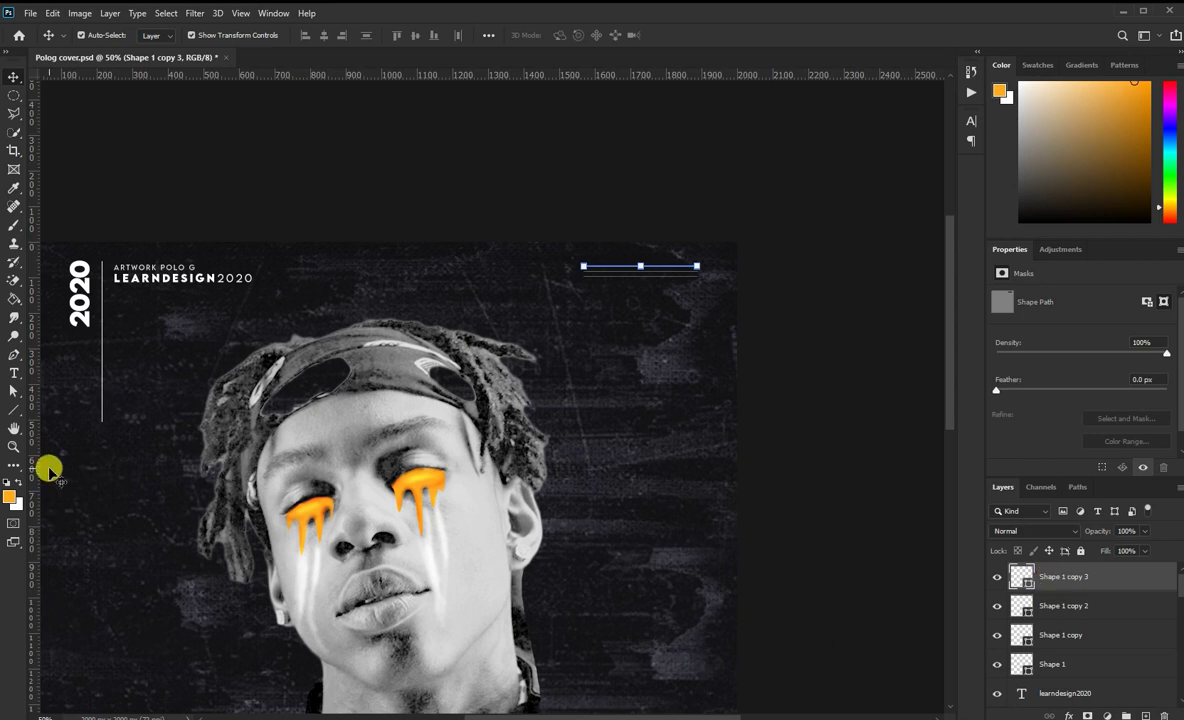
{"action": "left_click", "coordinate": [14, 410]}
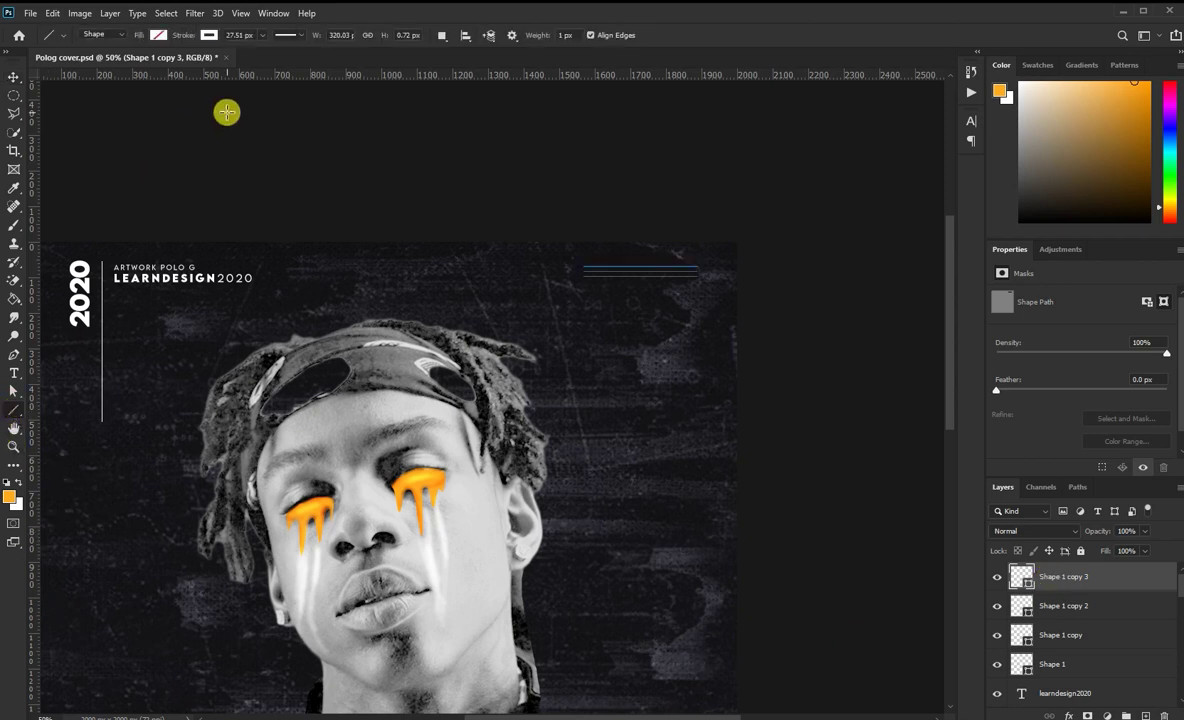
{"action": "left_click", "coordinate": [263, 36]}
{"action": "left_click_drag", "start_coordinate": [264, 50], "coordinate": [318, 60]}
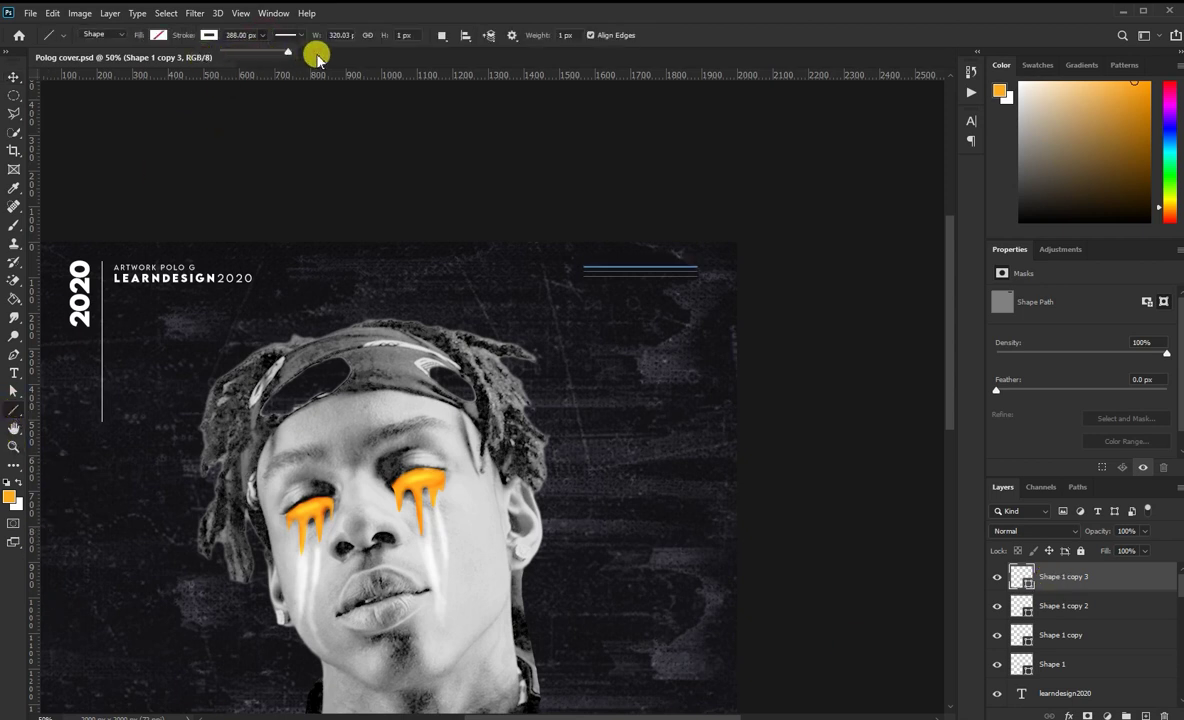
{"action": "left_click", "coordinate": [14, 77]}
{"action": "left_click", "coordinate": [223, 137]}
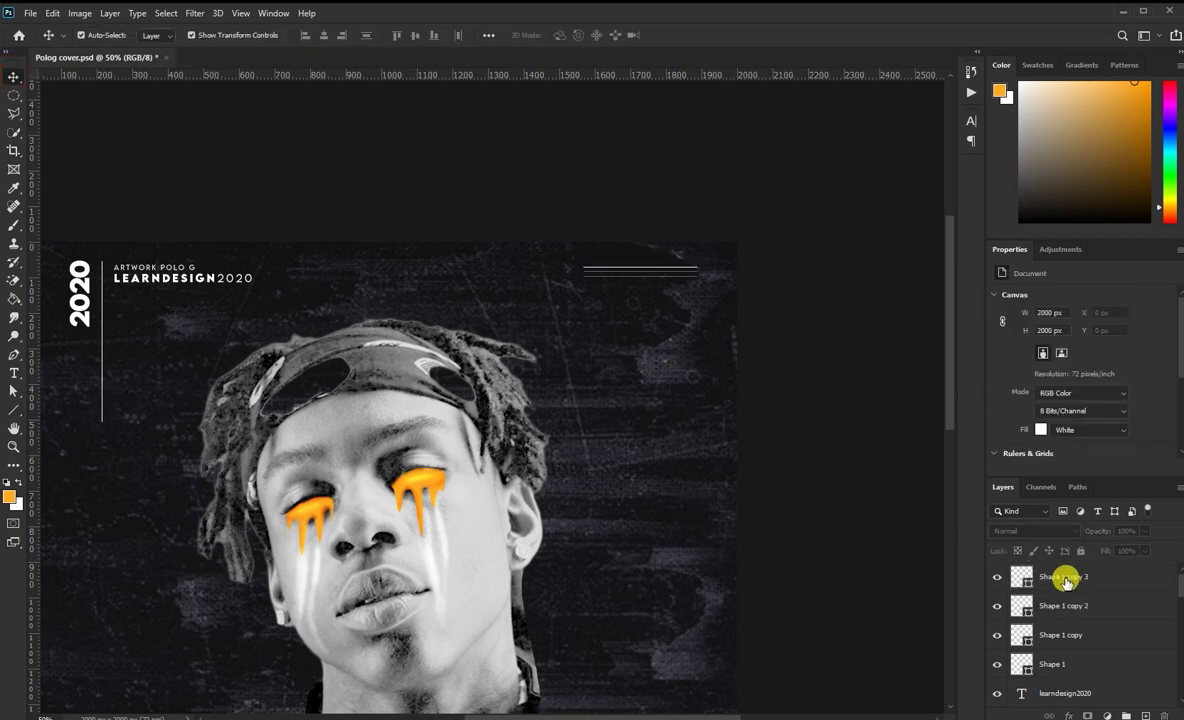
- Remove the extra Shape 1 copy 2 and Shape 1 copy line layers
{"action": "left_click", "coordinate": [1057, 604]}
{"action": "key", "text": "ctrl+e"}
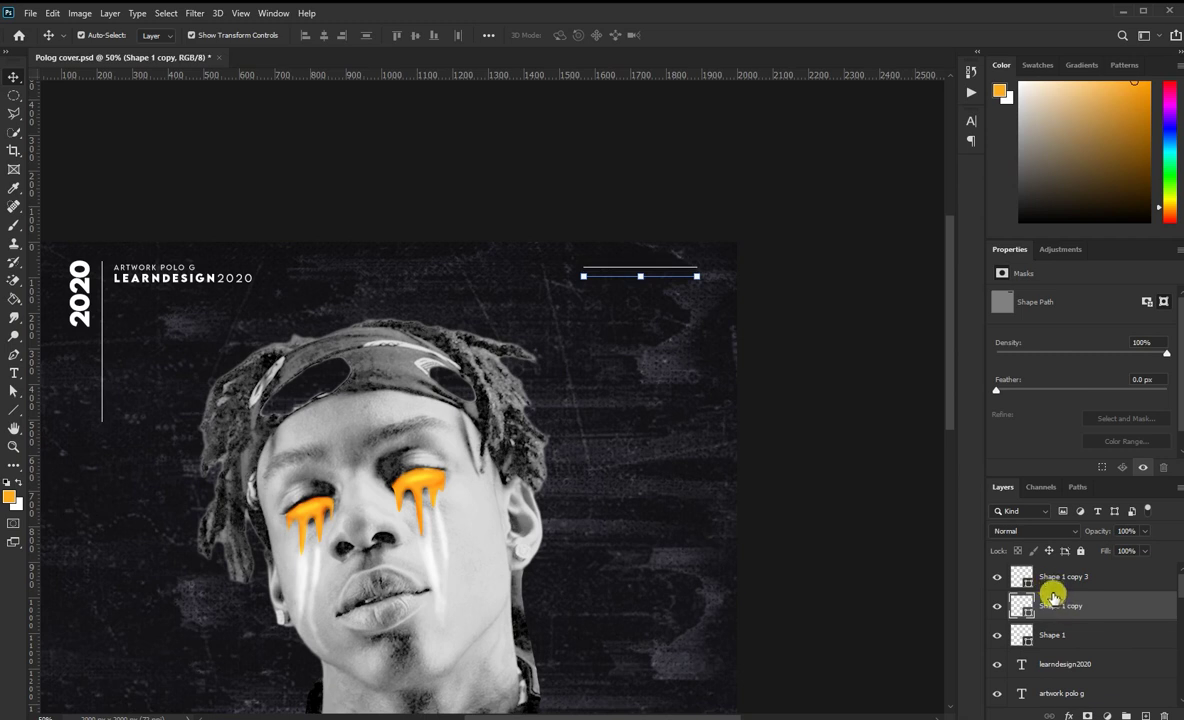
{"action": "key", "text": "ctrl+e"}
{"action": "left_click", "coordinate": [669, 267]}
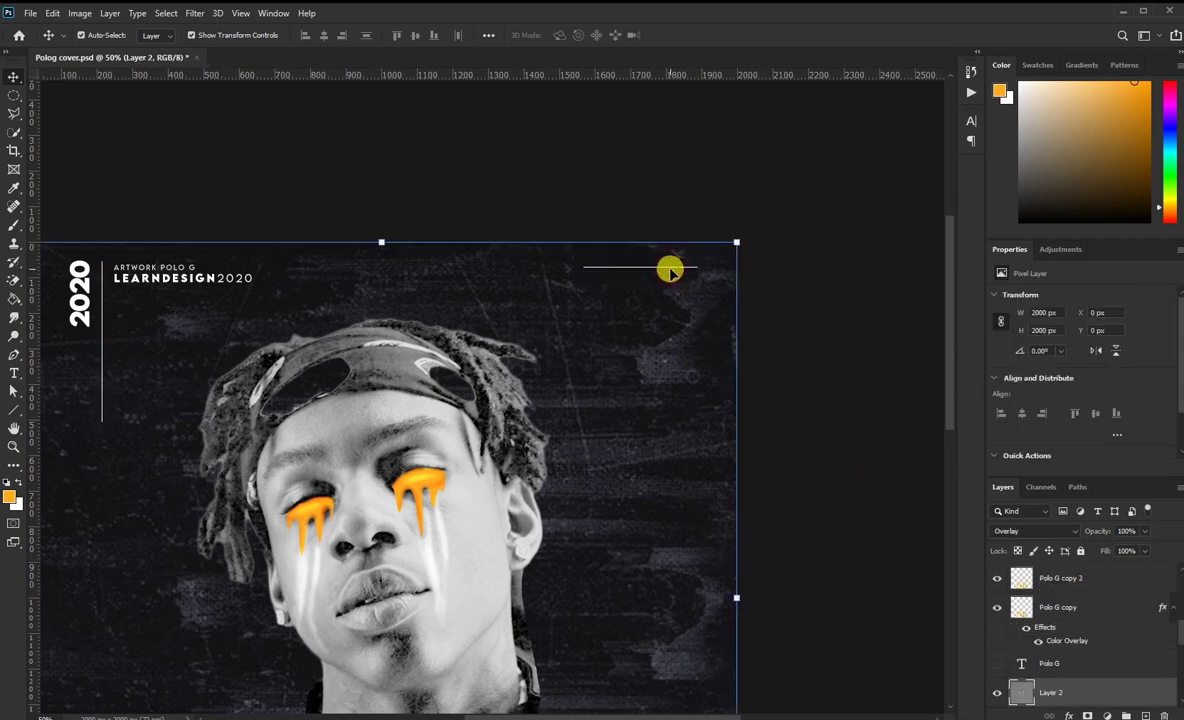
{"action": "scroll", "coordinate": [1048, 580], "scroll_direction": "up", "scroll_amount": 5}
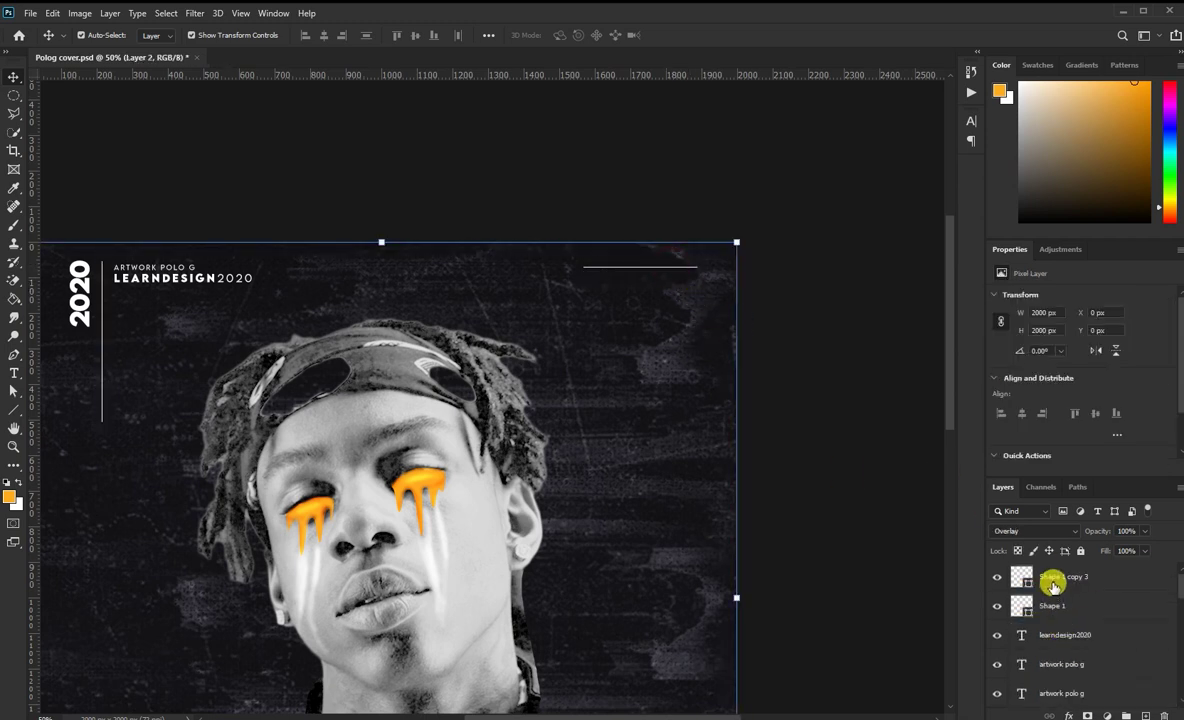
- Duplicate Shape 1 copy 3 and nudge the copy down to form the line stack
{"action": "left_click", "coordinate": [1053, 578]}
{"action": "key", "text": "ctrl+j"}
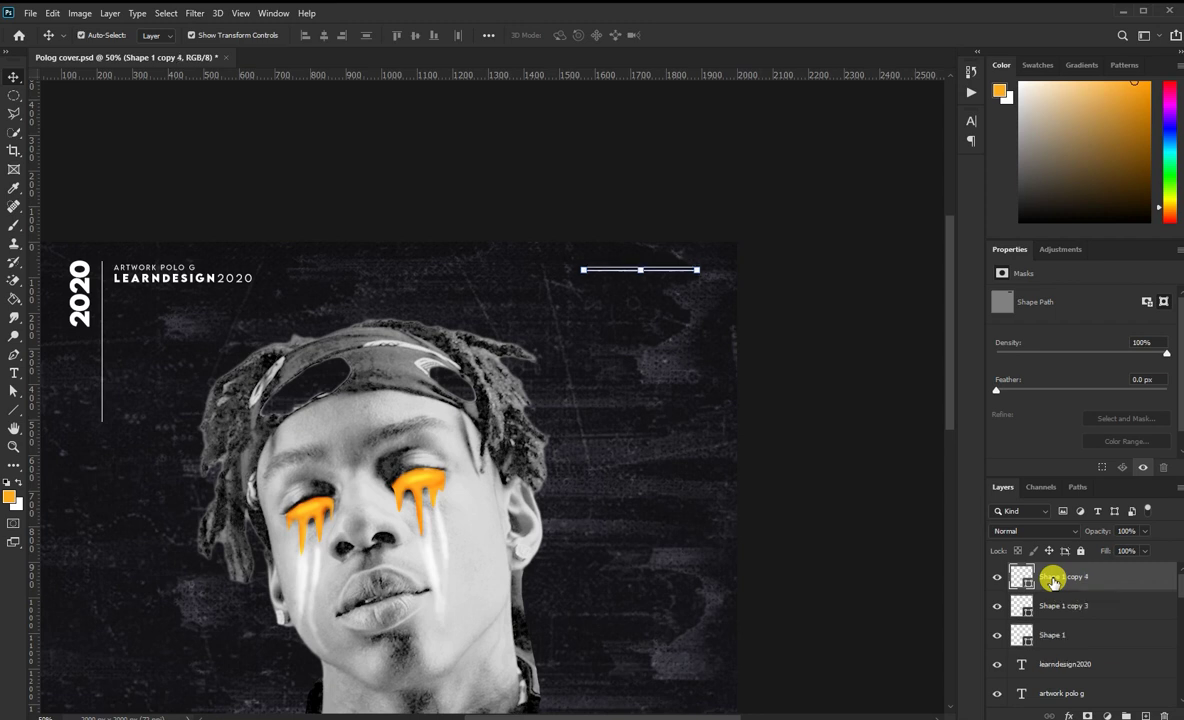
{"action": "key", "text": "Down"}
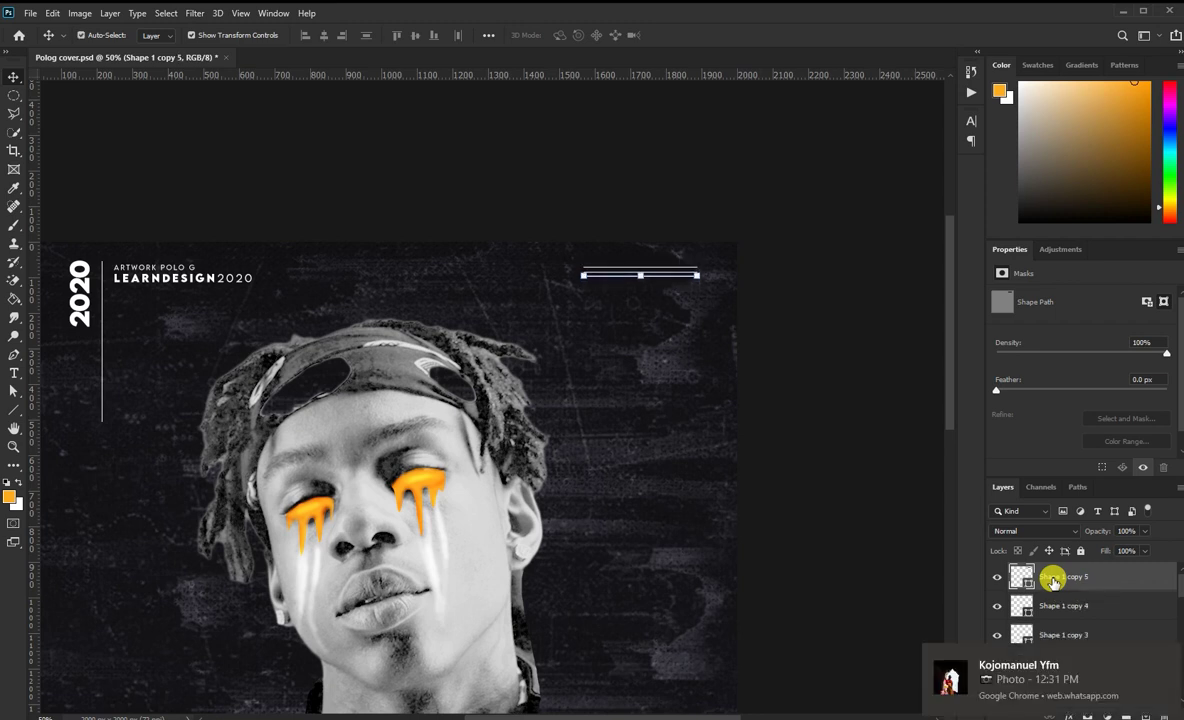
{"action": "left_click", "coordinate": [775, 471]}
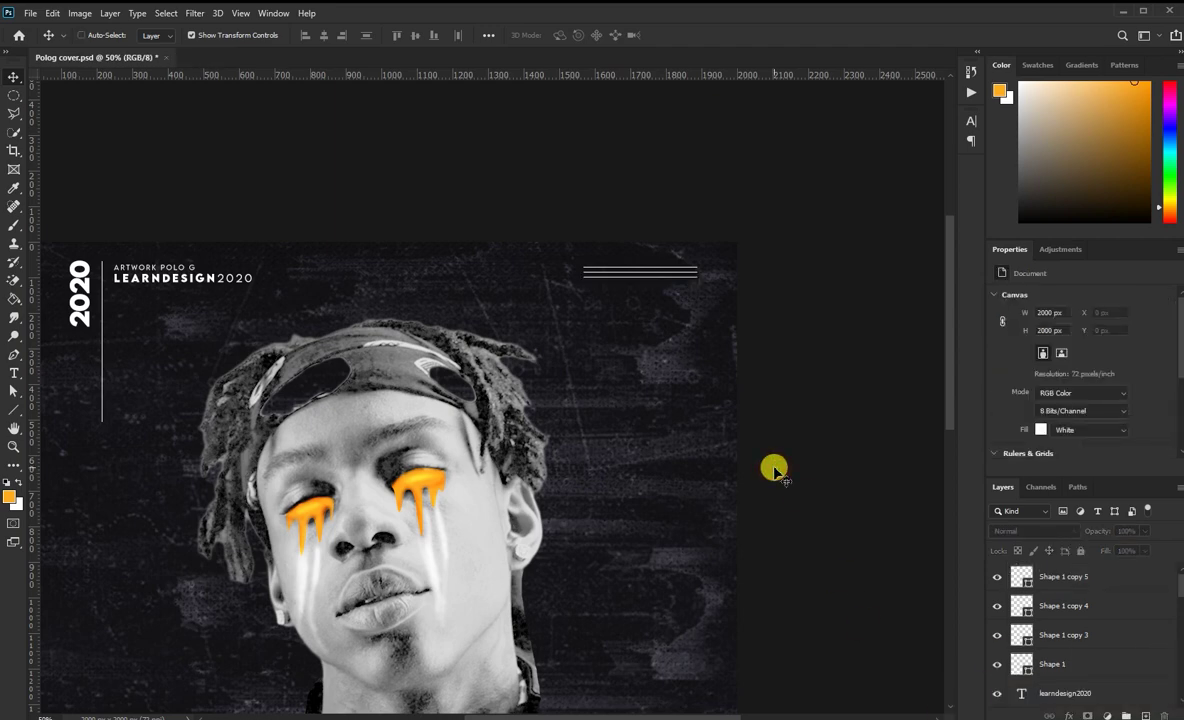
{"action": "key", "text": "ctrl+minus"}
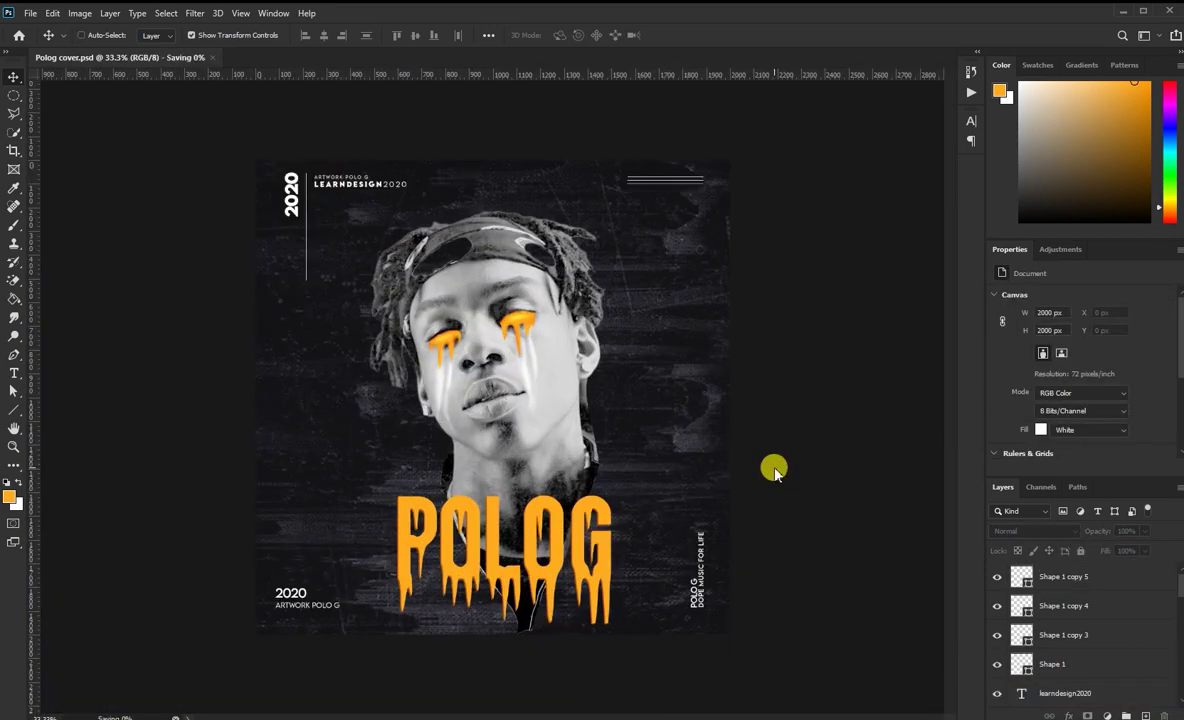
- Fit the finished cover to the window using the Zoom tool's Fit on Screen
{"action": "left_click", "coordinate": [14, 446]}
{"action": "right_click", "coordinate": [800, 436]}
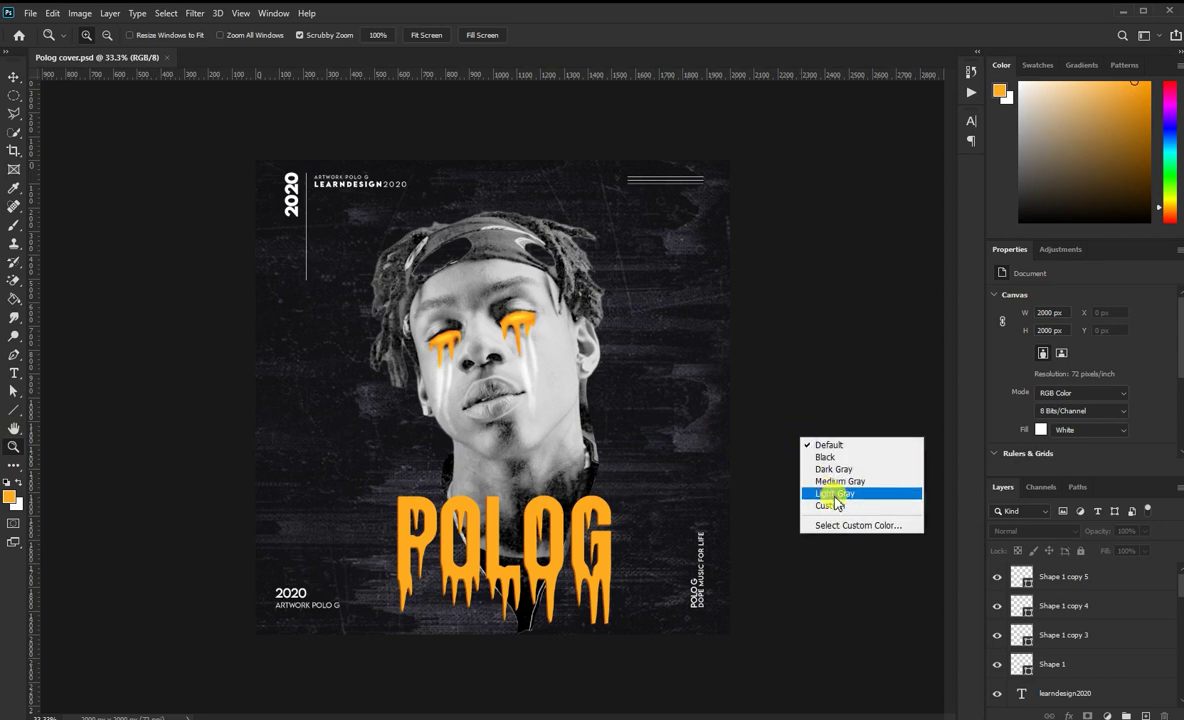
{"action": "right_click", "coordinate": [614, 424]}
{"action": "left_click", "coordinate": [645, 437]}
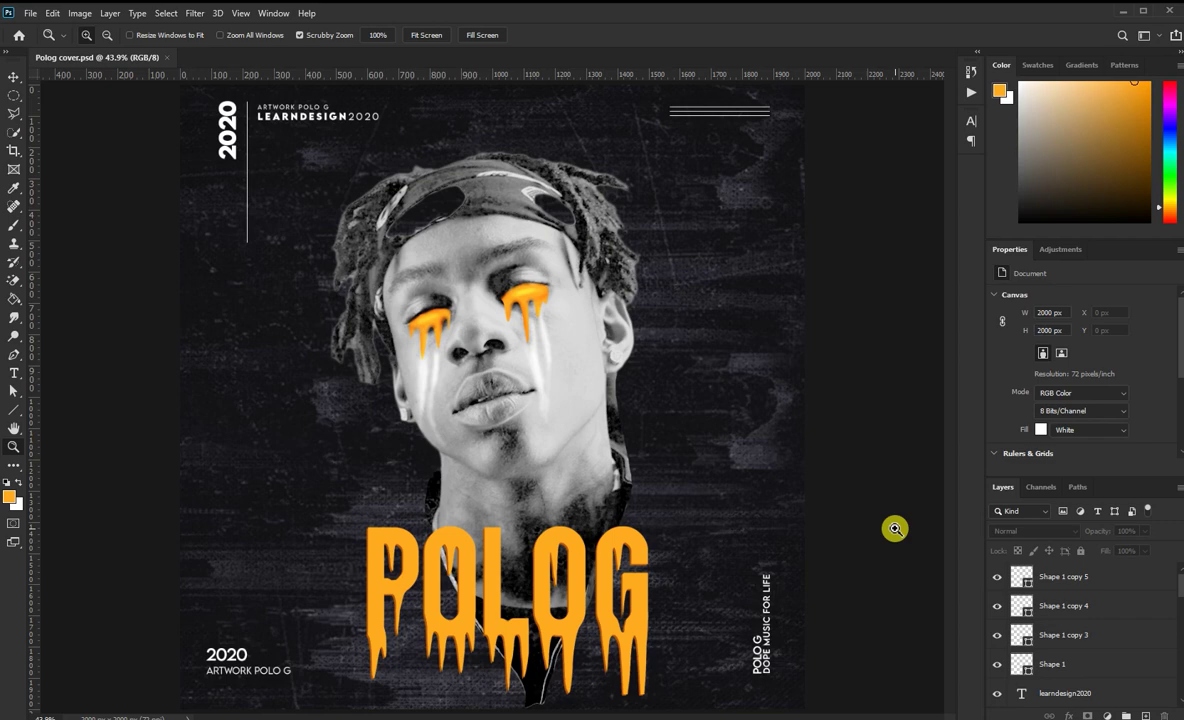
{"action": "left_click", "coordinate": [30, 13]}
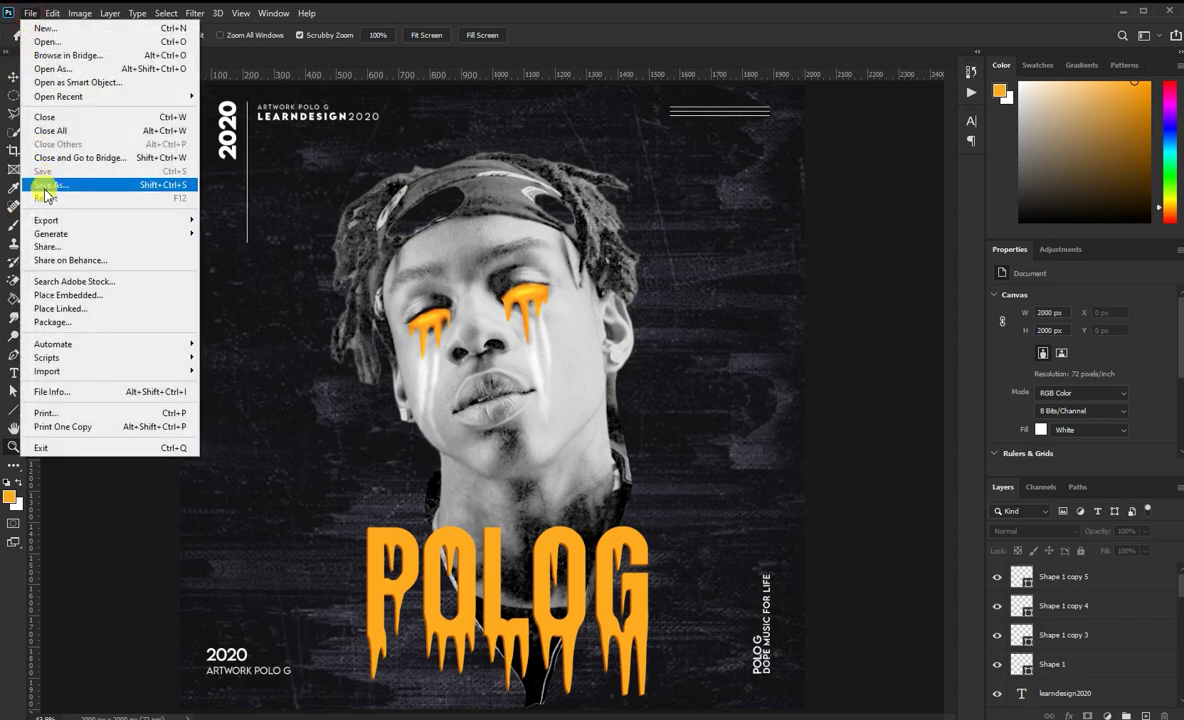
- Save a JPEG copy named Polog cover.jpg, accepting the default JPEG options
{"action": "left_click", "coordinate": [46, 188]}
{"action": "left_click", "coordinate": [200, 449]}
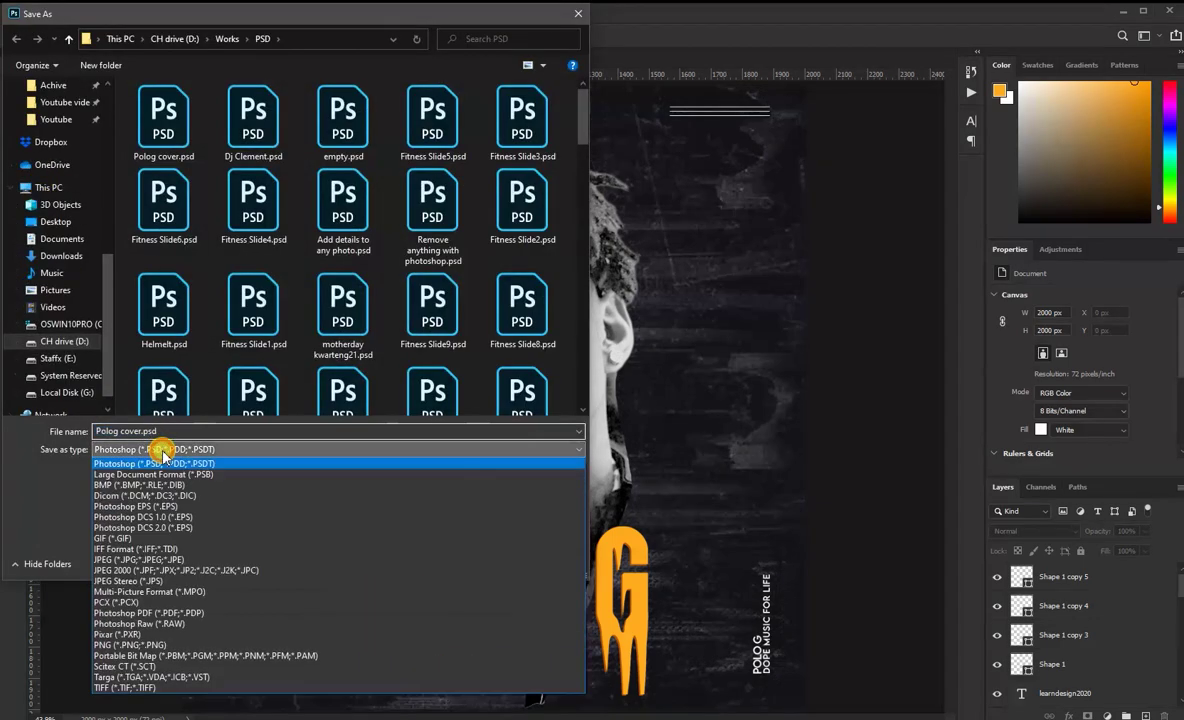
{"action": "left_click", "coordinate": [130, 549]}
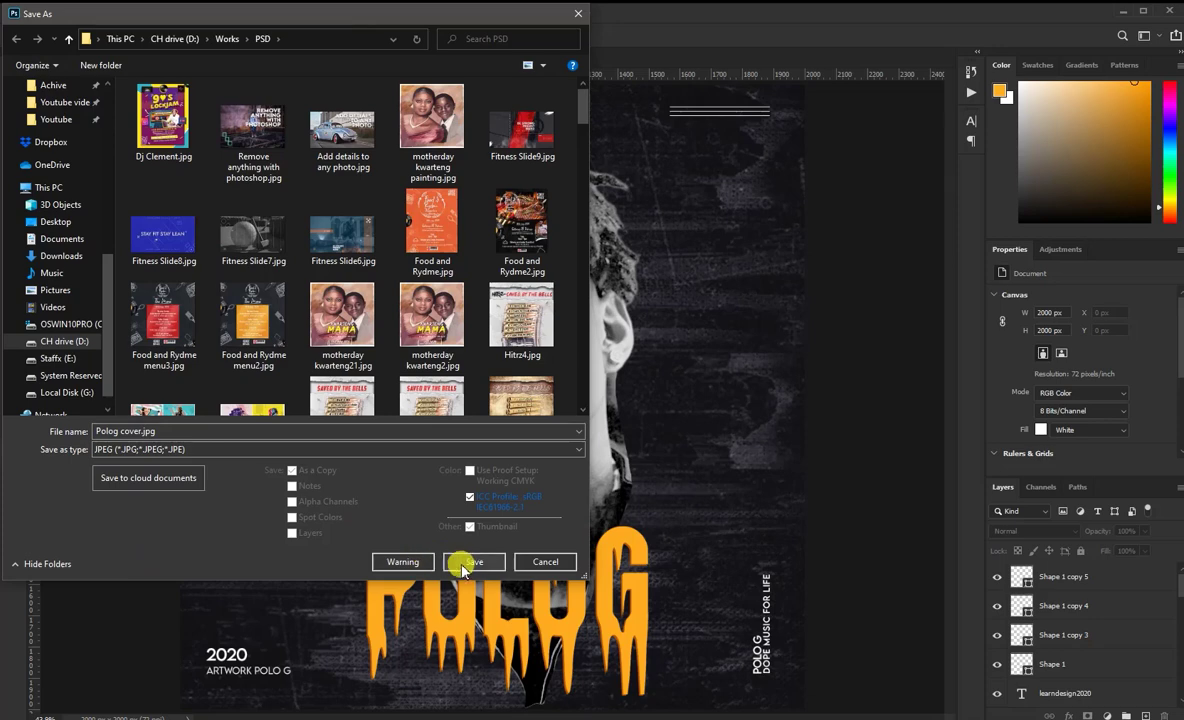
{"action": "left_click", "coordinate": [463, 562]}
{"action": "left_click", "coordinate": [900, 185]}
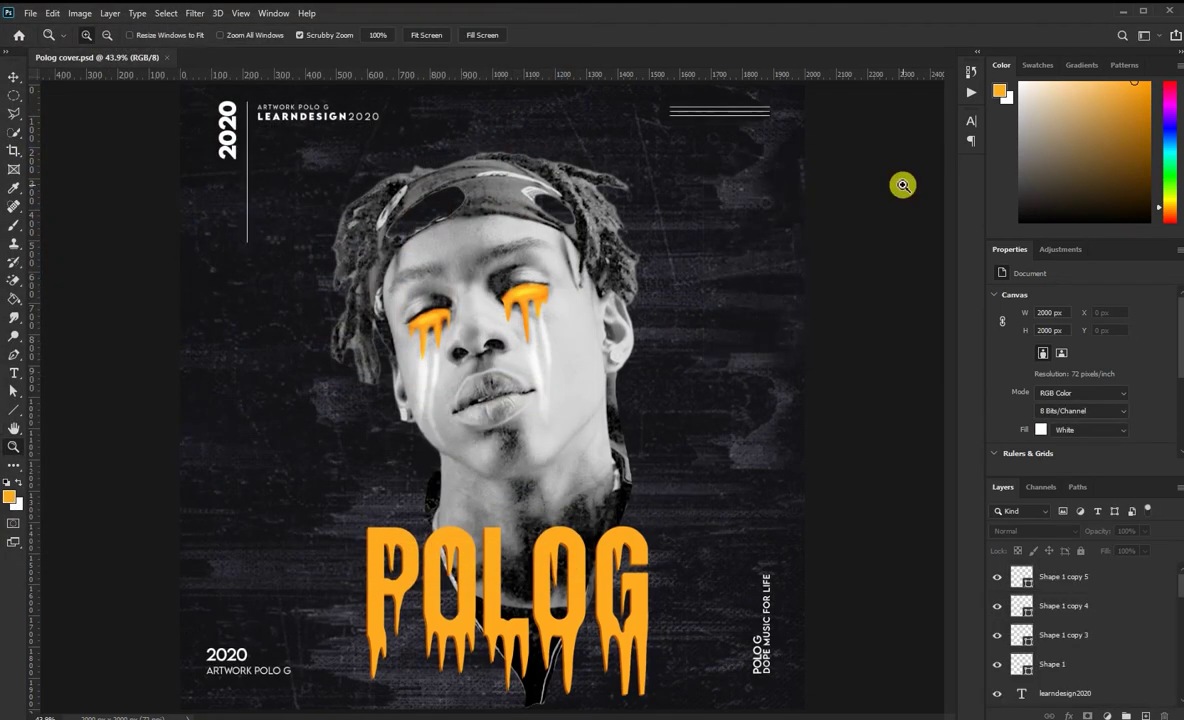